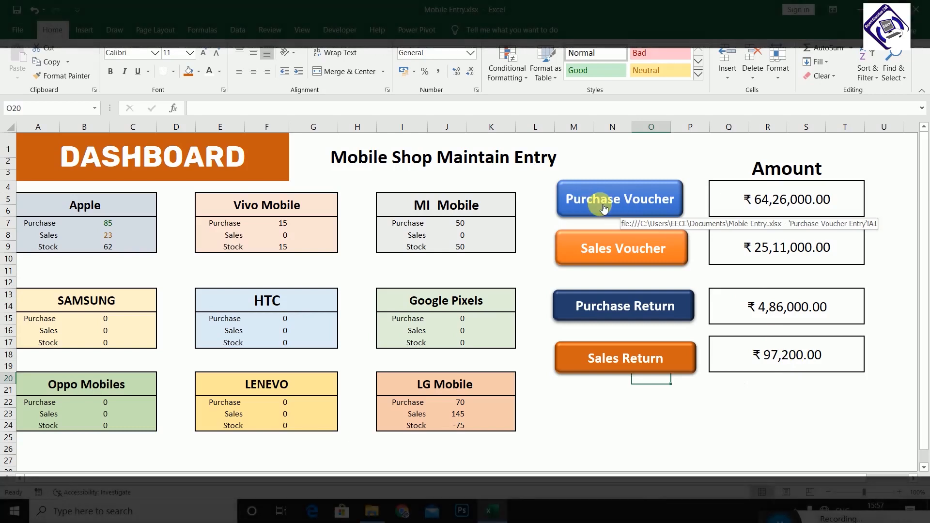
click(170, 284)
drag(45, 295, 143, 338)
click(179, 281)
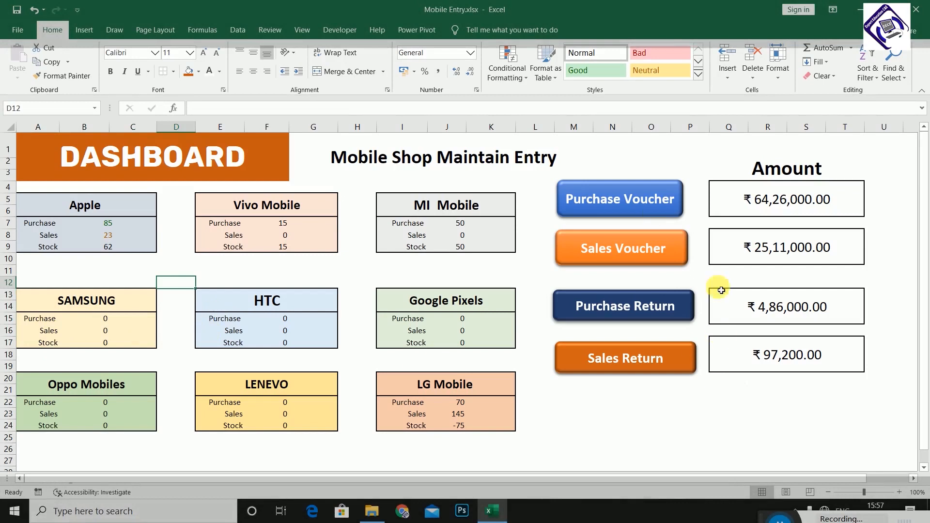
Open the purchase voucher sheet and start row 17 with serial number 10, bill number 122 and date 15-02-2020.
click(626, 197)
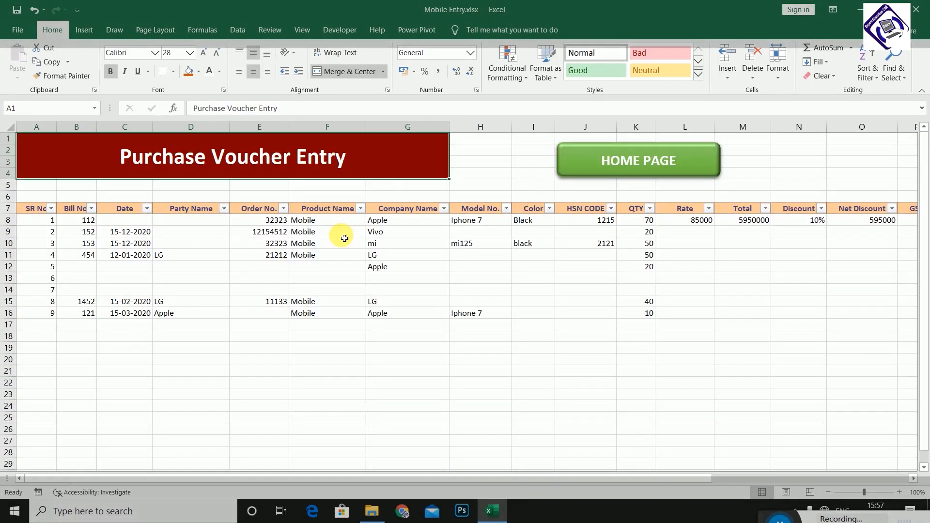
click(49, 325)
text(10)
key(Tab)
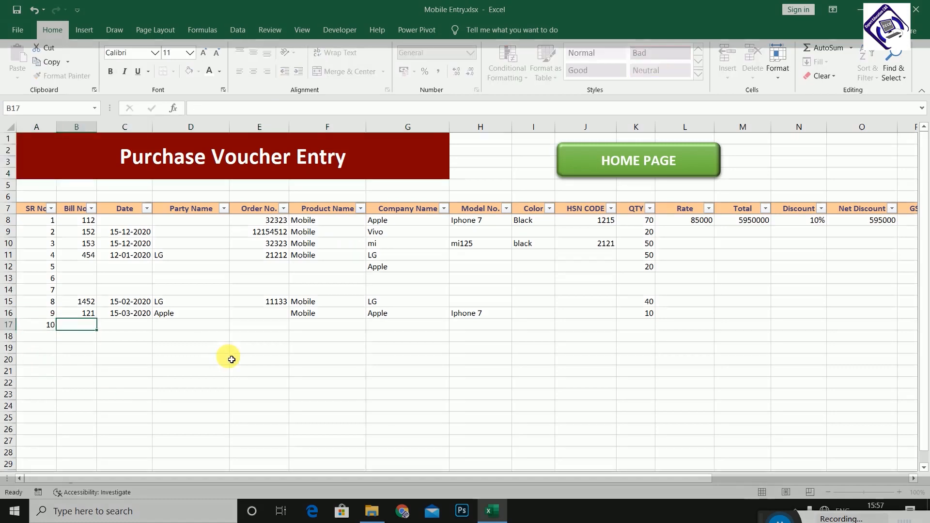
text(122)
key(Tab)
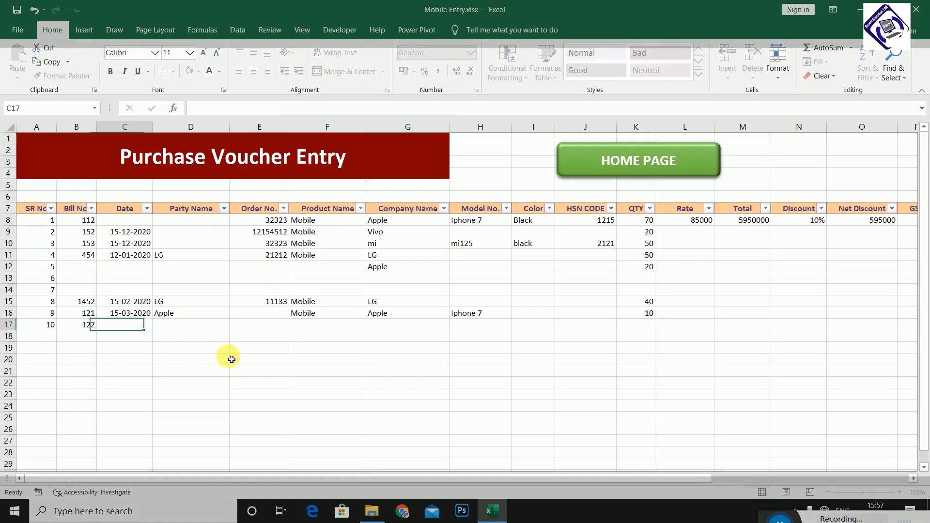
text(15-02-2020)
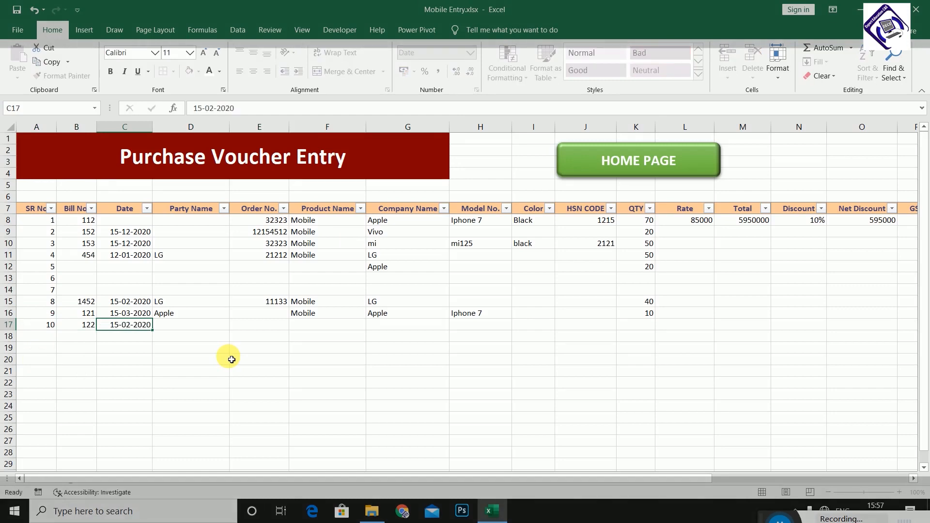
Enter Samsung' as the party name in row 17.
key(Tab)
text(Sam)
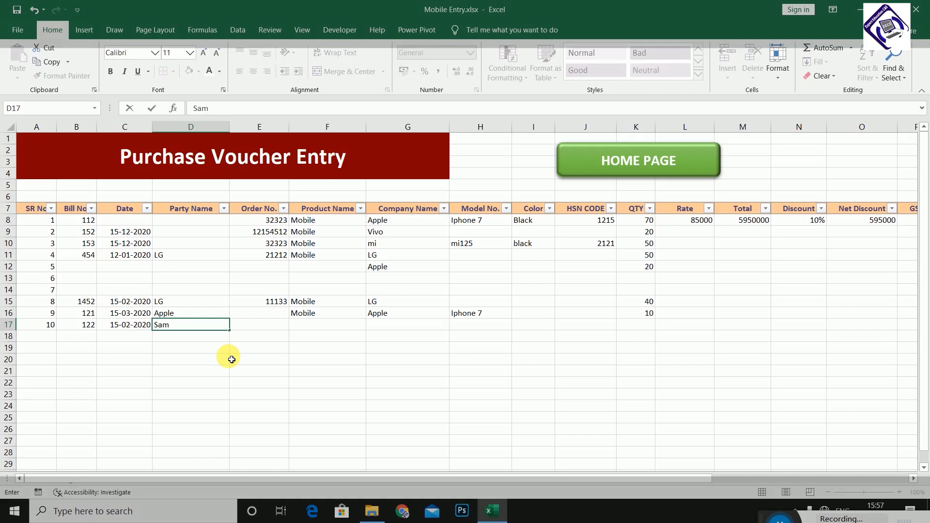
text(sung)
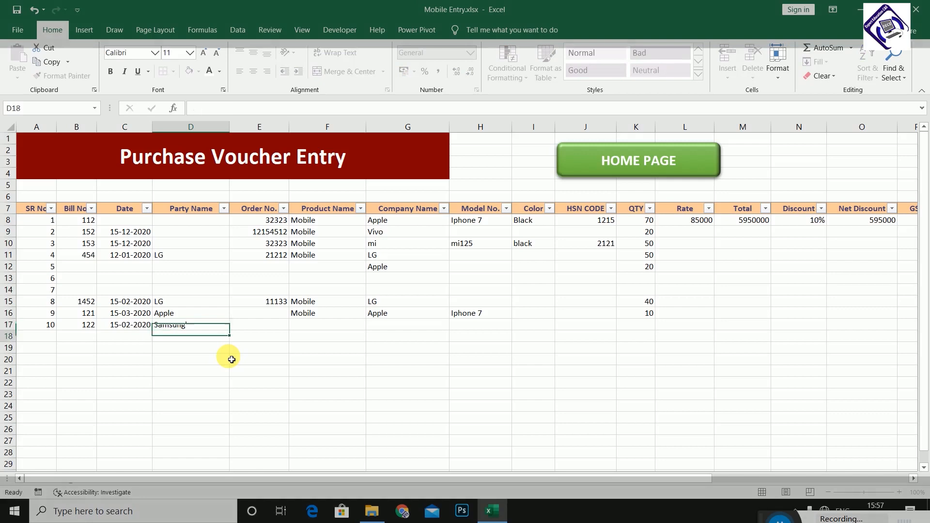
text(')
key(Return)
key(Right)
key(Up)
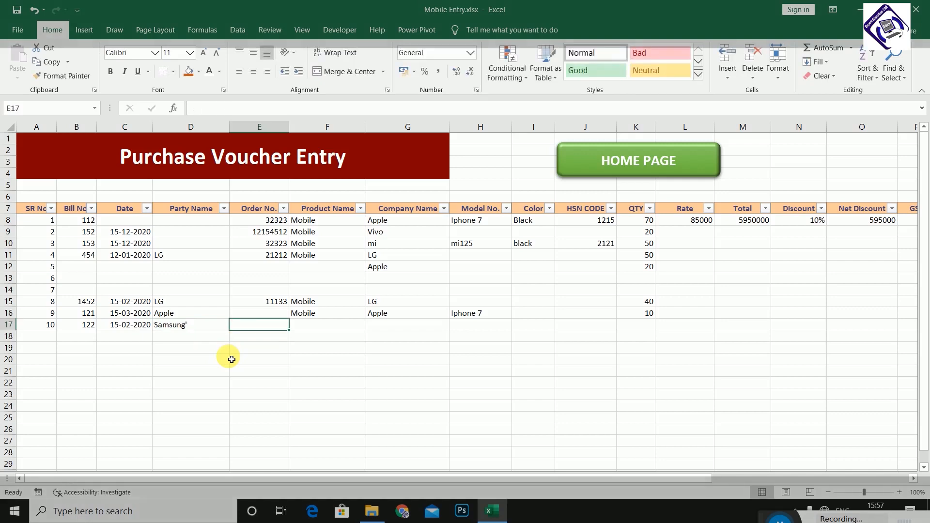
Fill in the order number in row 17 and set the product name to Mobile.
key(Left)
key(Right)
text(1212121)
key(Right)
text(Mobile)
key(Return)
key(Right)
key(Up)
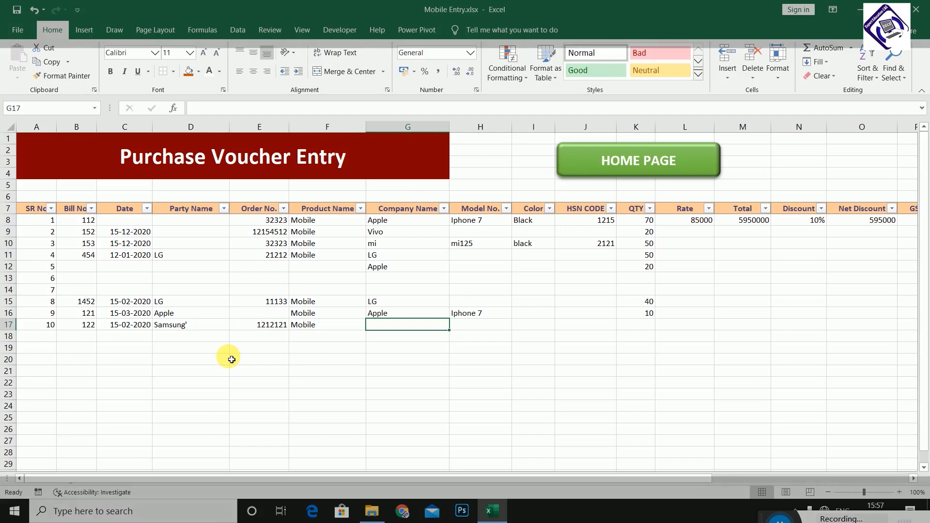
Enter samsung as the company name and m30s as the model number in row 17.
text(samsung)
key(Return)
key(Right)
key(Up)
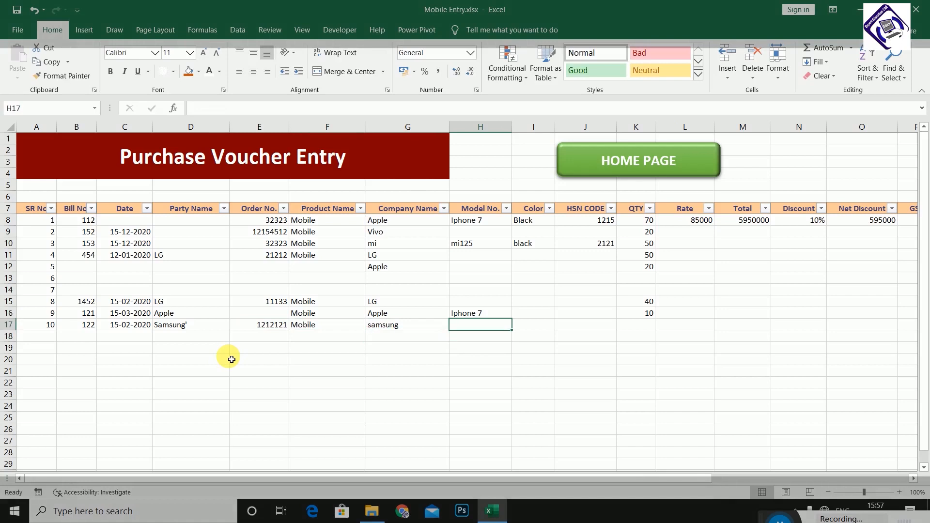
text(m30)
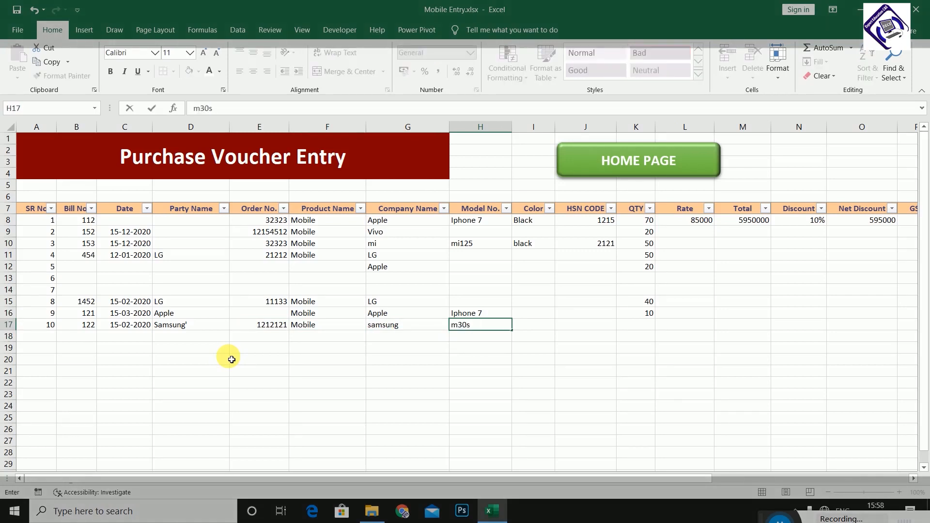
text(s)
key(Tab)
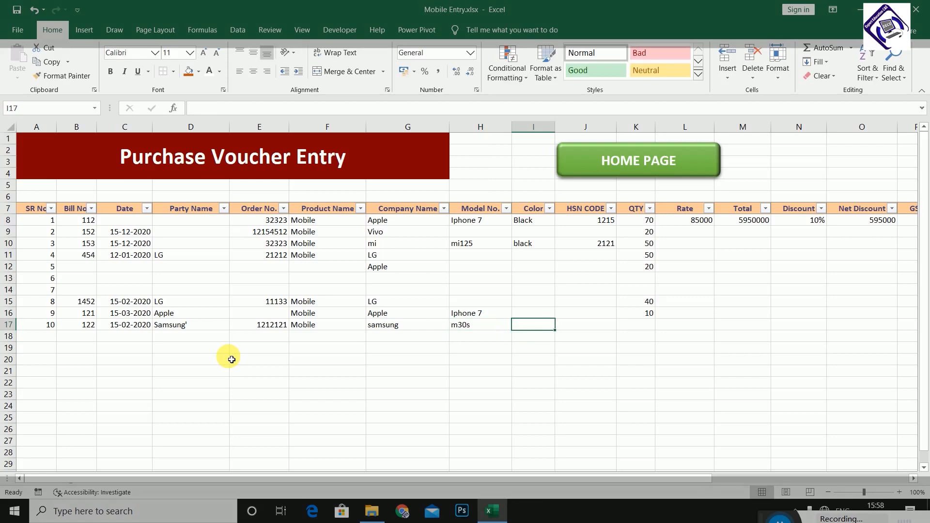
Enter black as the color and 2122 as the HSN code in row 17.
text(black)
key(Return)
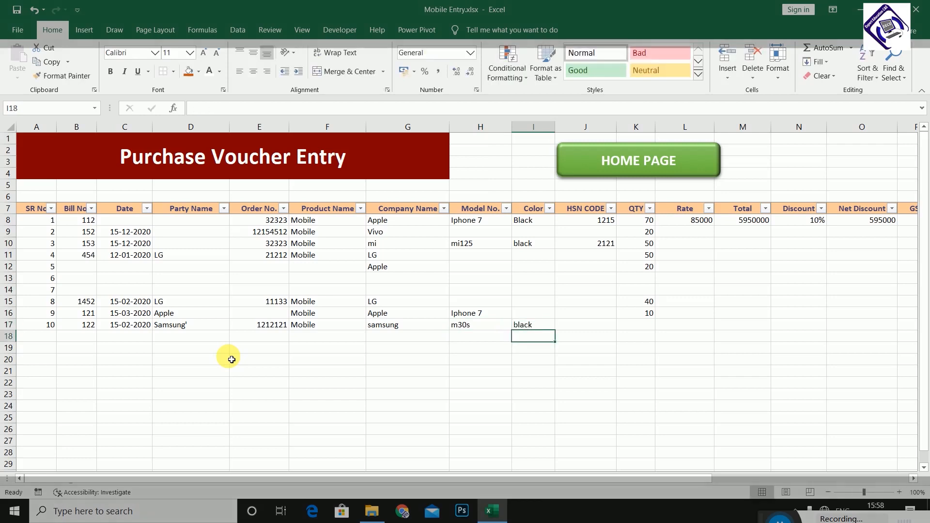
key(Right)
key(Up)
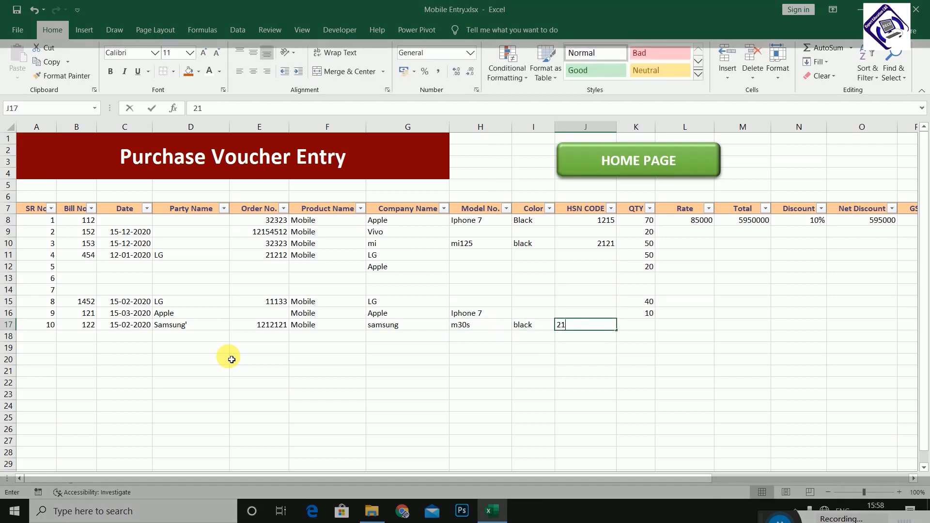
text(2122)
key(Tab)
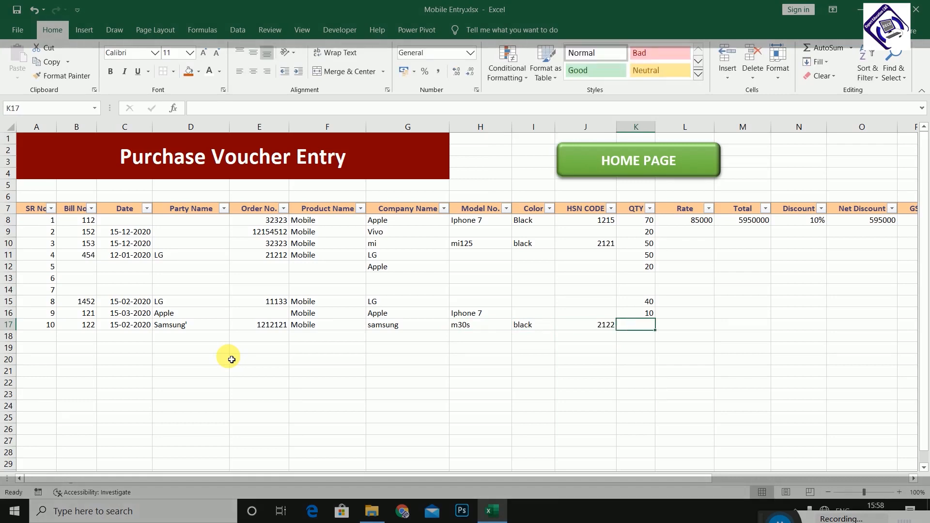
Set the quantity to 60 and the rate to 15000 in row 17.
text(60)
key(Tab)
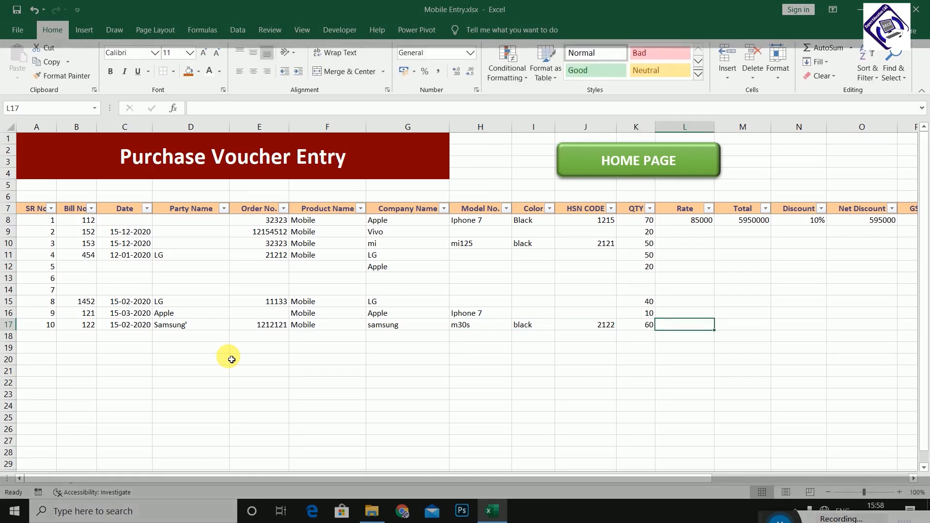
text(15000)
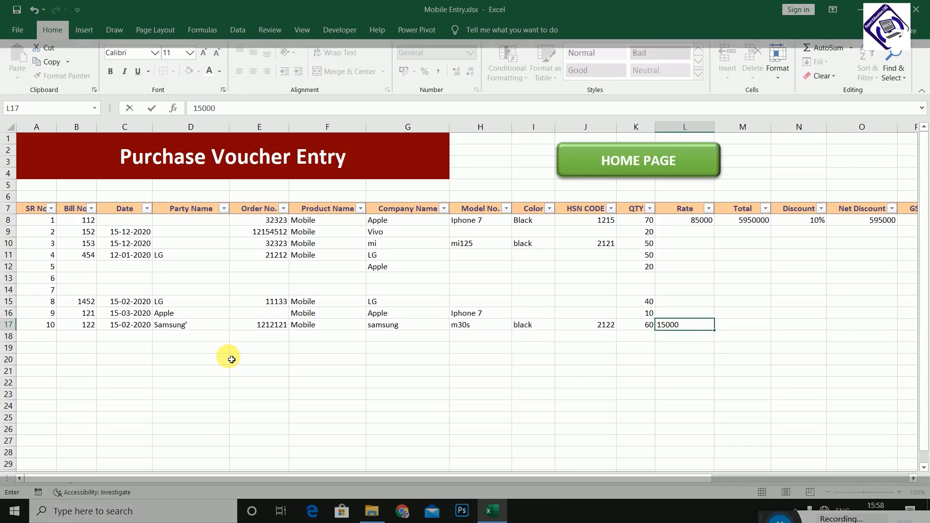
key(Tab)
Calculate the total in M17 by multiplying the rate in L17 by the quantity in K17.
text(=)
key(Left)
key(Left)
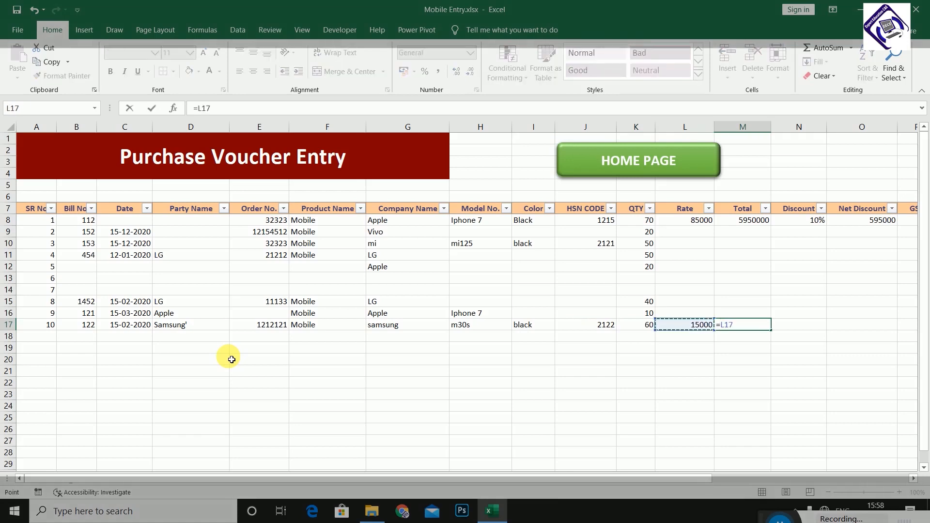
text(*)
key(Left)
key(Tab)
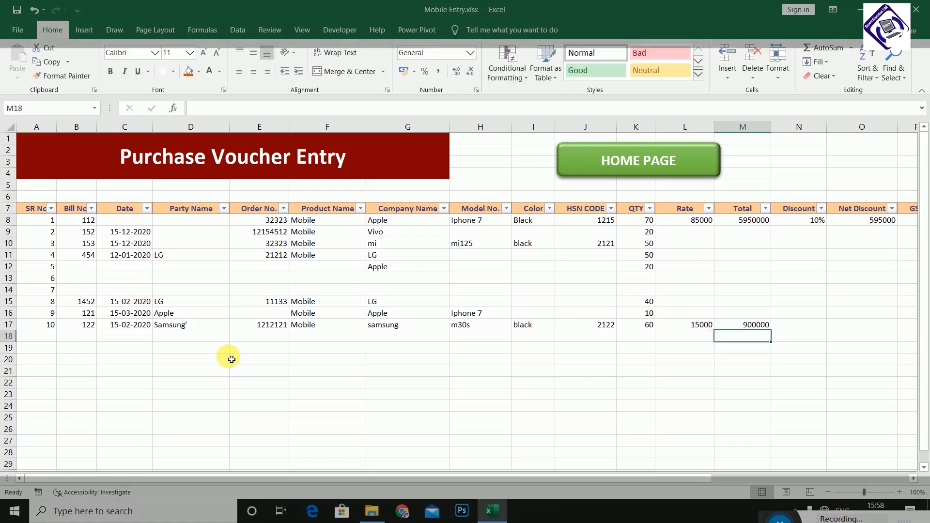
Set the discount in row 17 to 10%.
text(10)
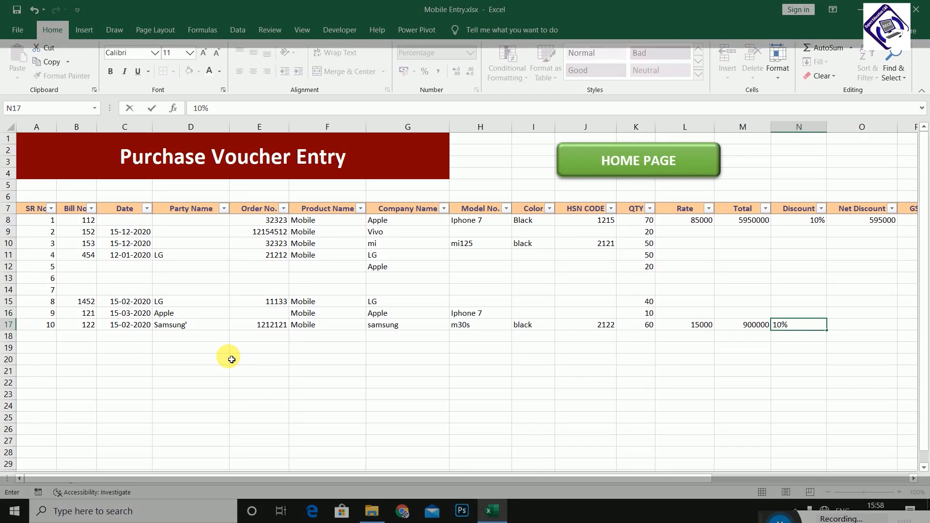
key(Tab)
key(Up)
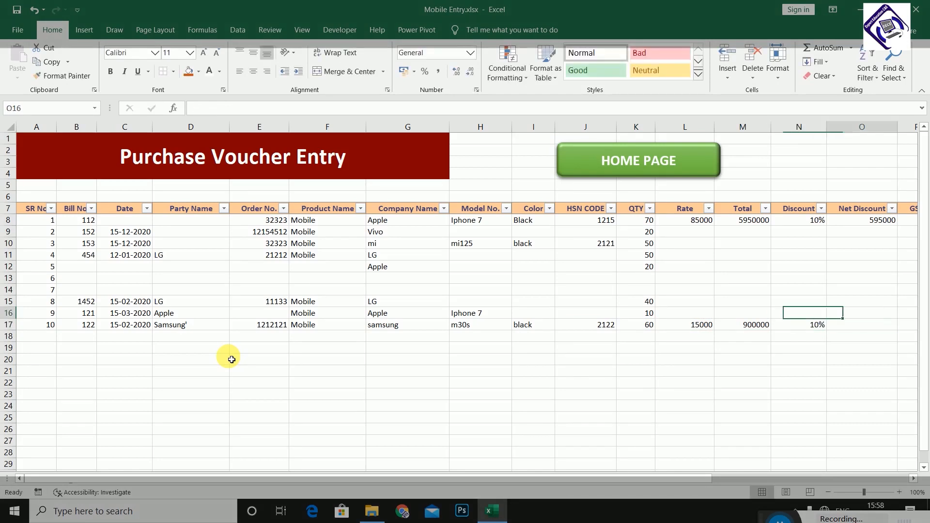
key(Down)
Calculate the net discount in O17 by multiplying the total in M17 by the discount in N17.
text(=)
key(Left)
text(*)
key(Left)
key(Left)
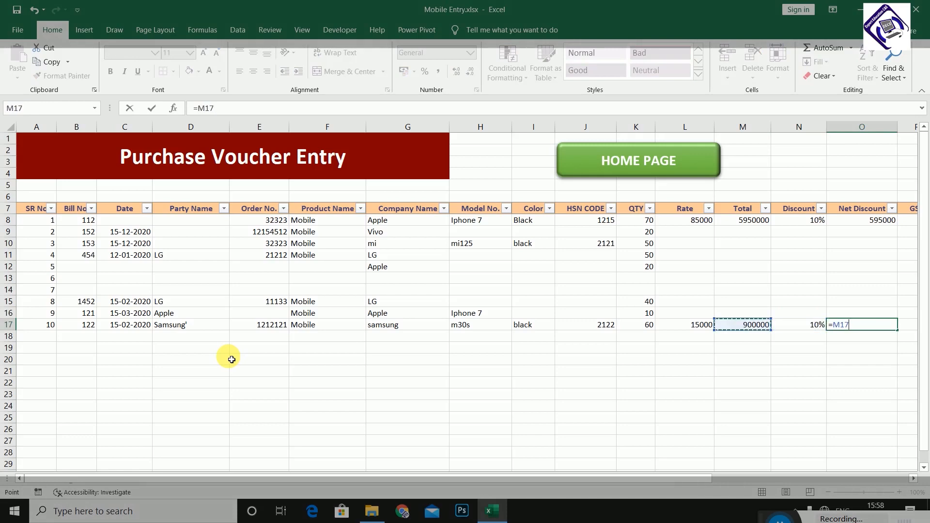
key(Return)
key(Up)
key(Right)
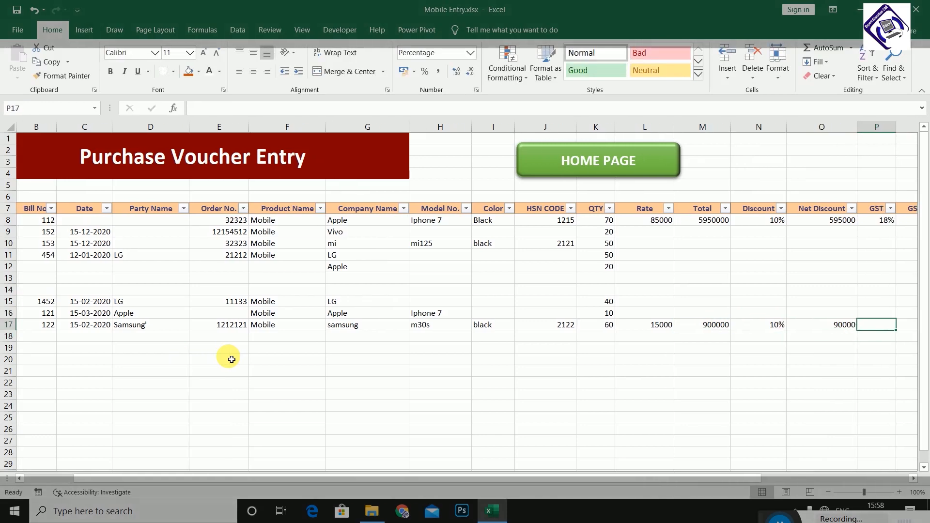
Set the GST in P17 to 18% and calculate the GST amount in Q17 as the total multiplied by that rate.
text(18%)
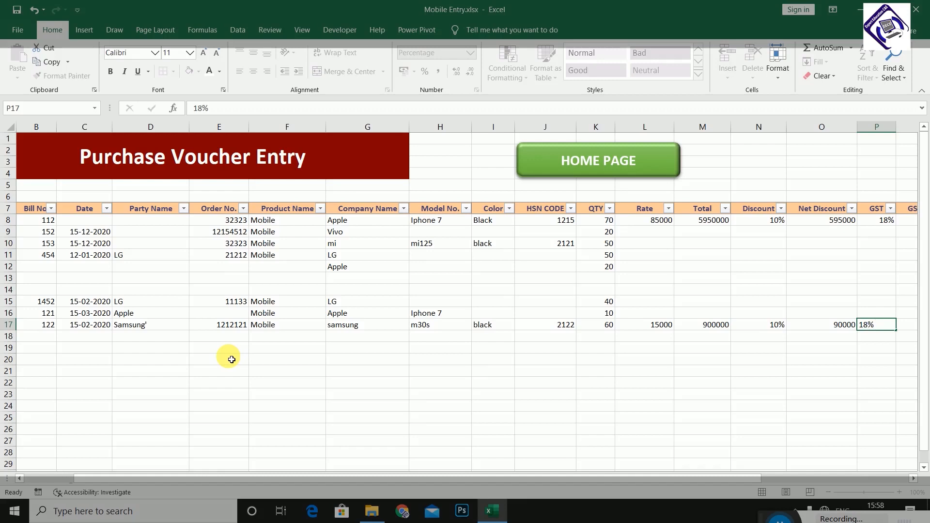
key(Right)
text(=)
key(Left)
key(Left)
key(Left)
key(Left)
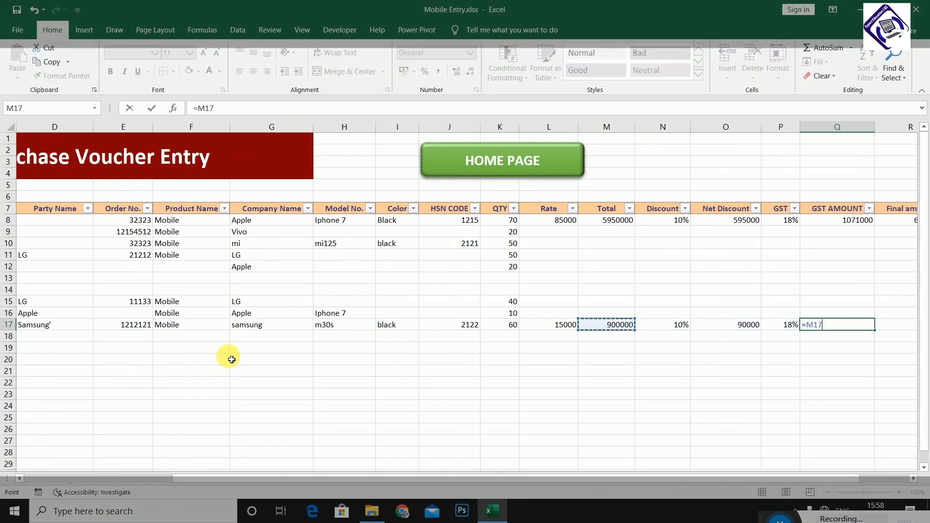
text(*)
key(Left)
key(Tab)
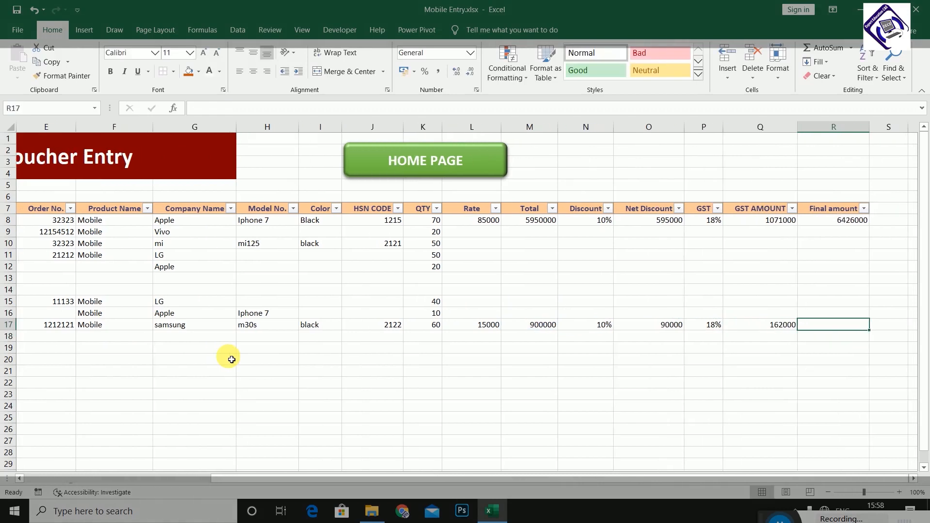
Calculate the final amount in R17 with the formula =M17-O17+Q17.
text(=)
key(Left)
key(Left)
key(Left)
key(Left)
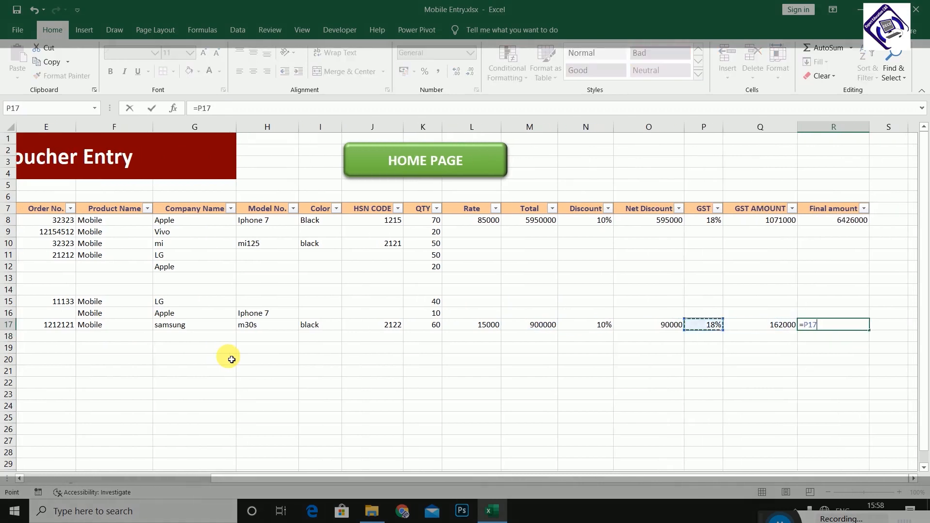
text(-)
key(Left)
key(Left)
key(Left)
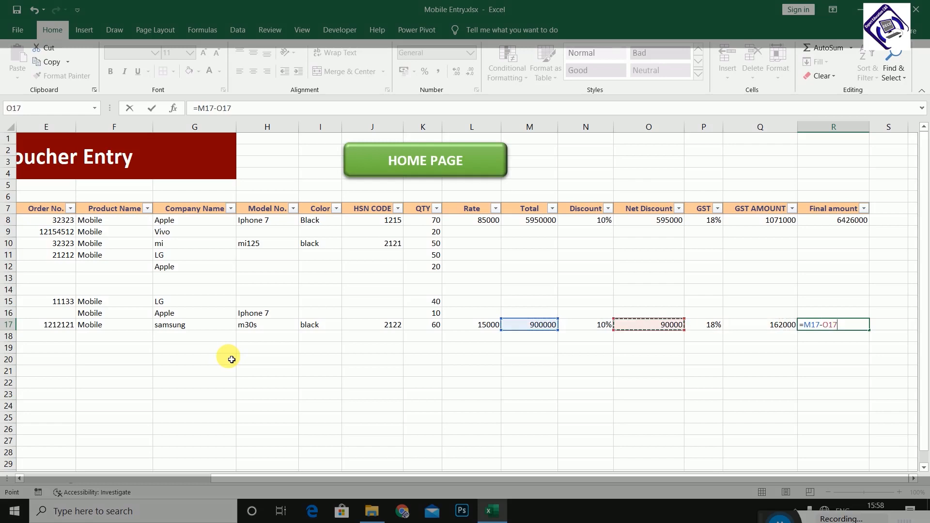
text(+)
key(Left)
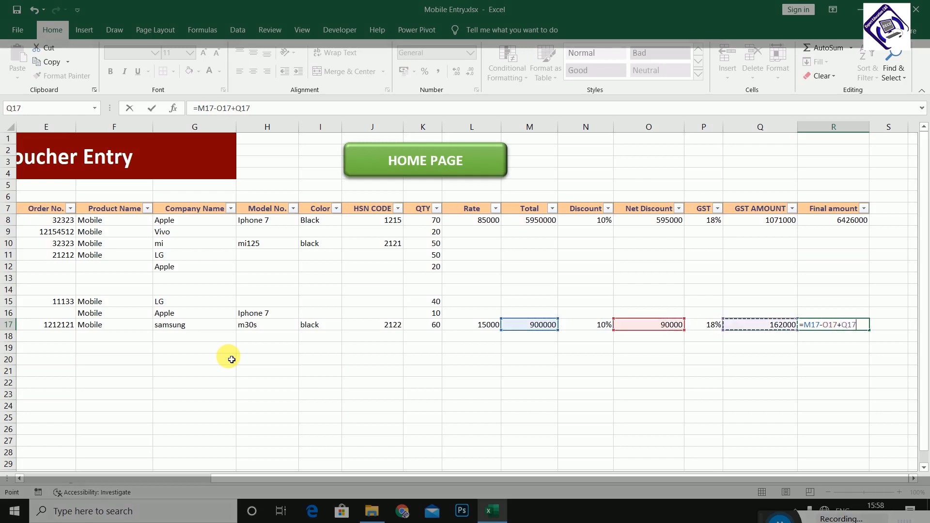
key(Return)
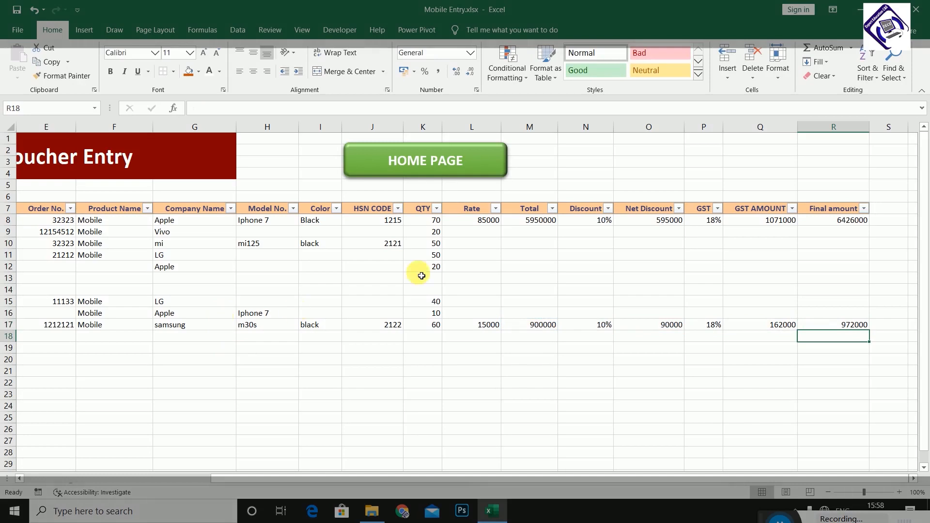
Open the sales voucher sheet by way of the dashboard and enter serial number 3 in A10.
click(439, 153)
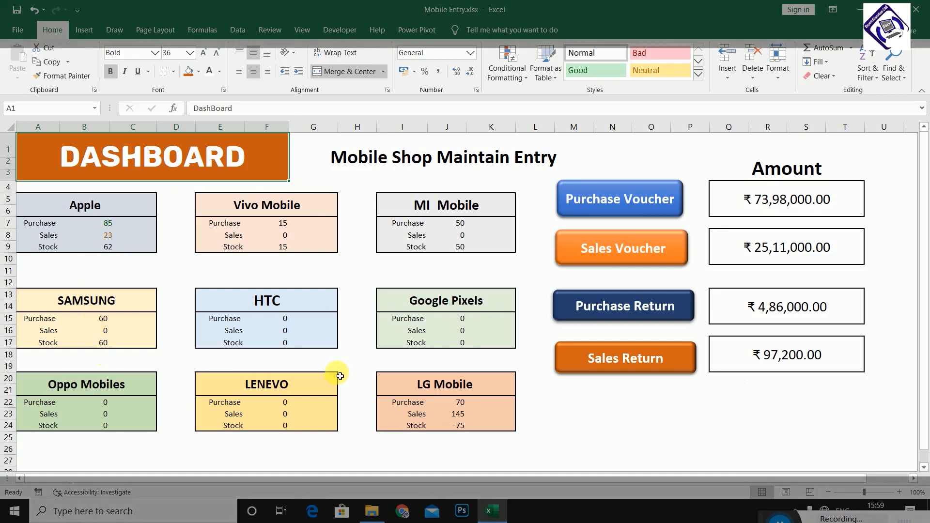
click(649, 250)
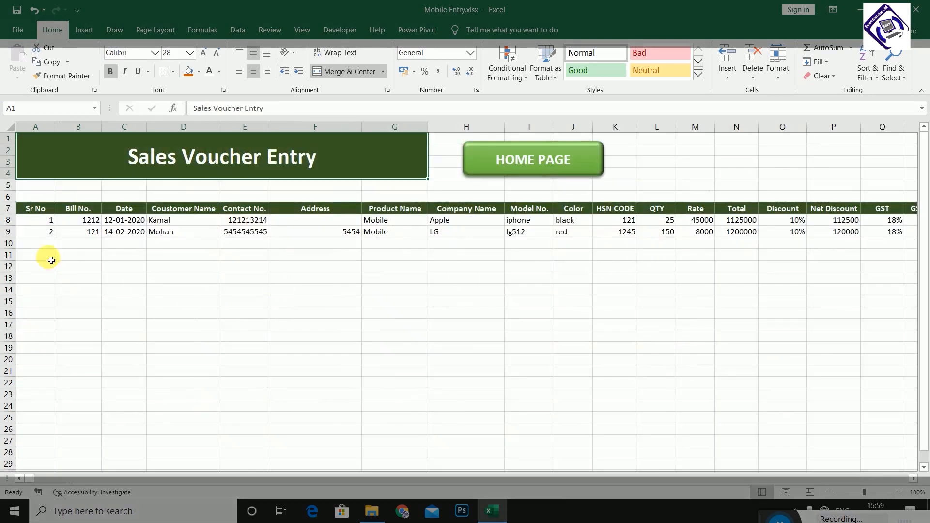
click(48, 243)
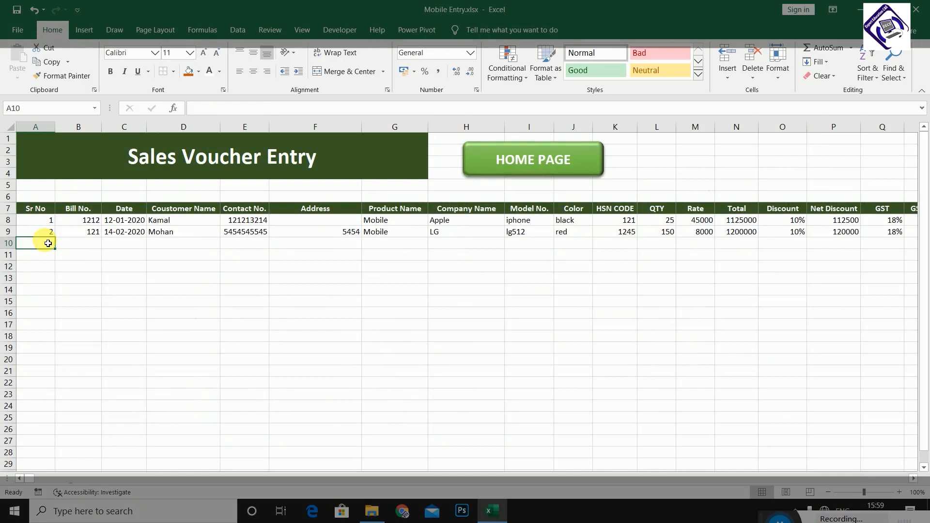
text(3)
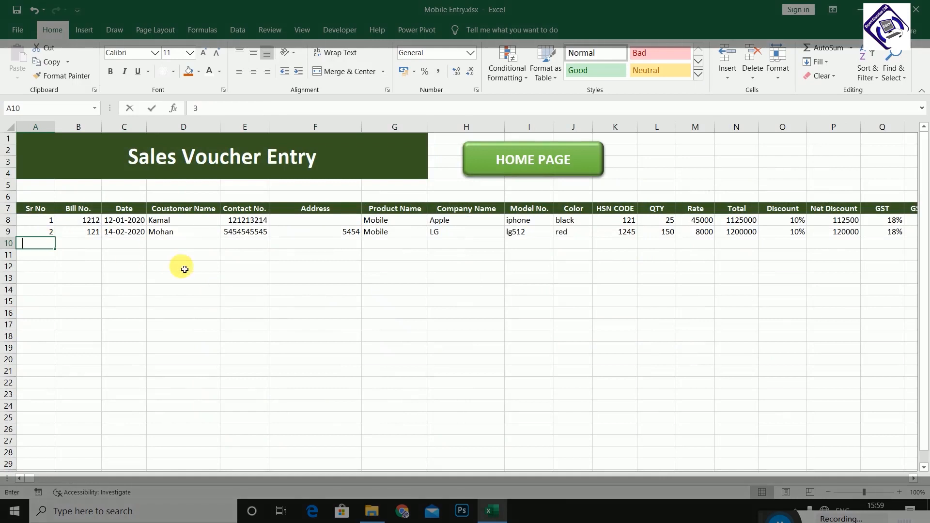
key(Tab)
Enter bill number 122 and the date 16-02-2020 in row 10 of the sales voucher.
text(122)
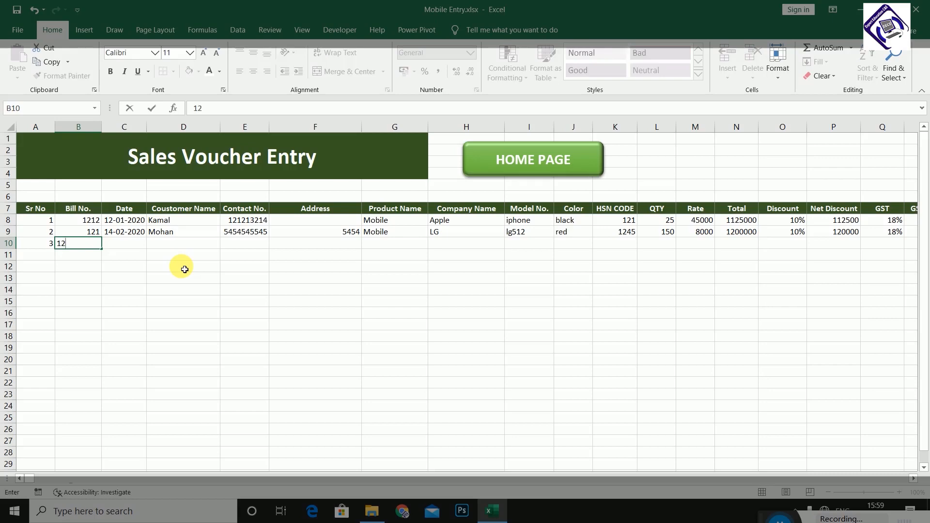
key(Tab)
text(1)
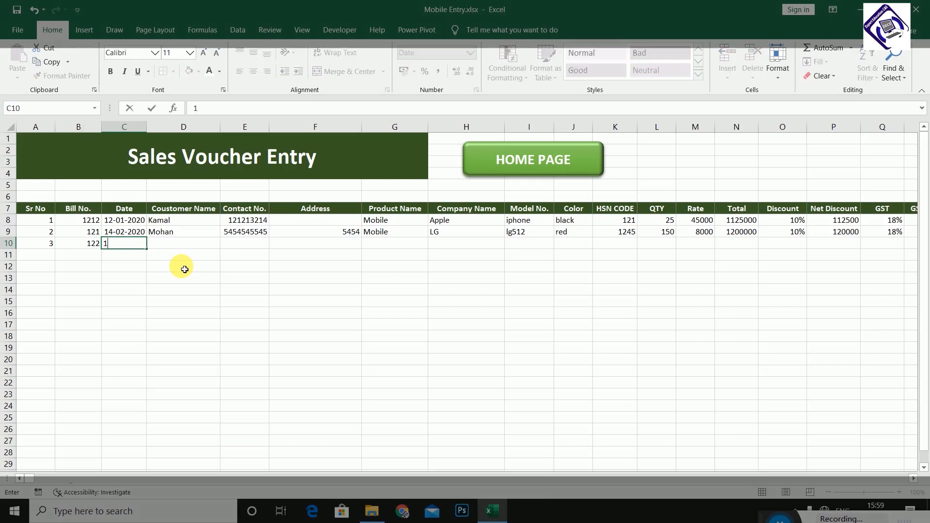
text(6-02-2020)
key(Tab)
Fill in the customer's name and contact number in row 10.
text(umesh)
key(Return)
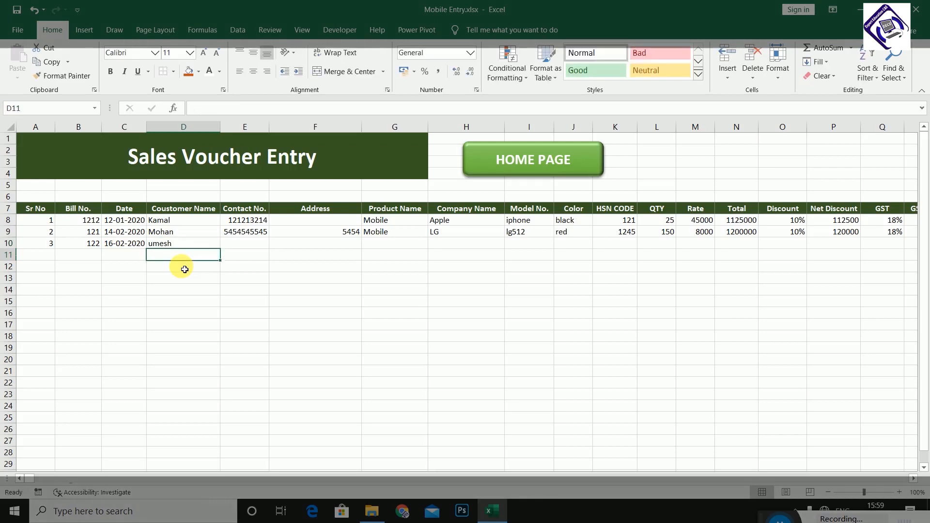
key(Up)
key(Right)
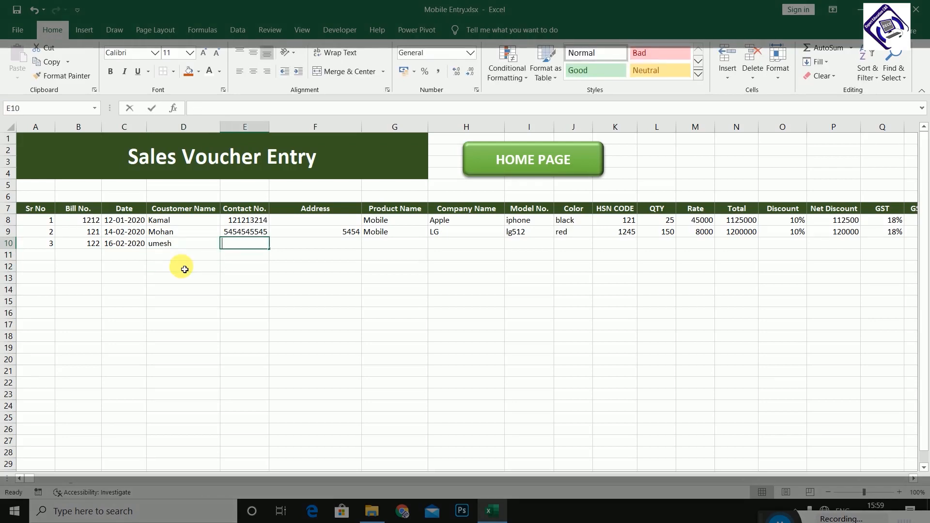
text(21111111)
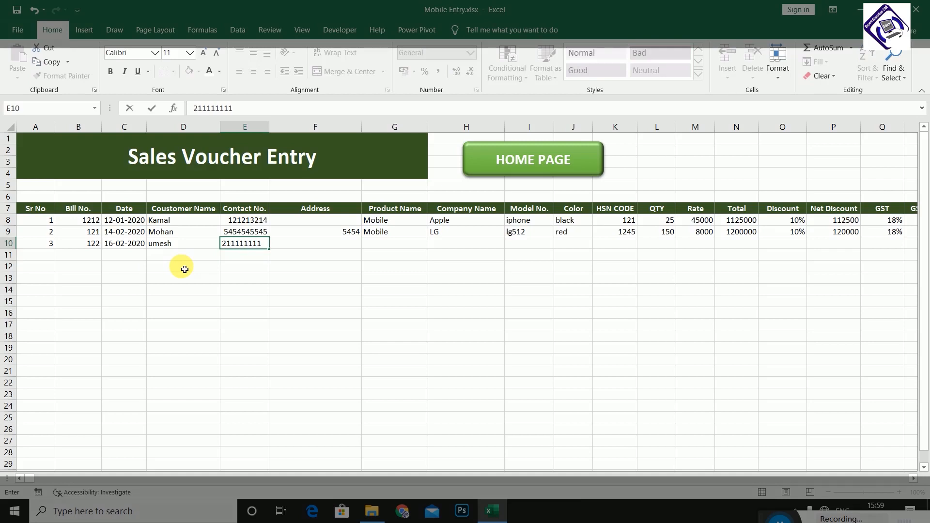
text(1)
key(Tab)
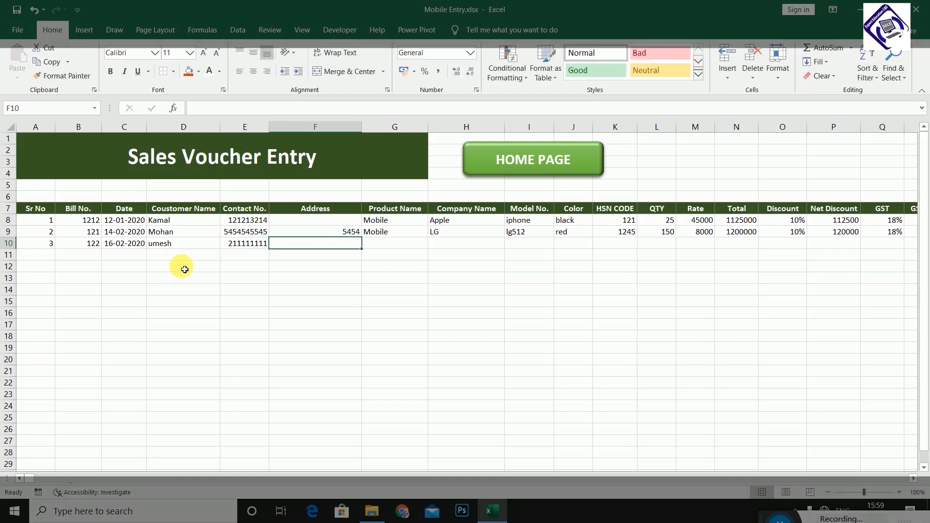
Leave the address blank and enter Mobile as the product name and samsung as the company name in row 10.
key(Tab)
text(Mobile)
key(Tab)
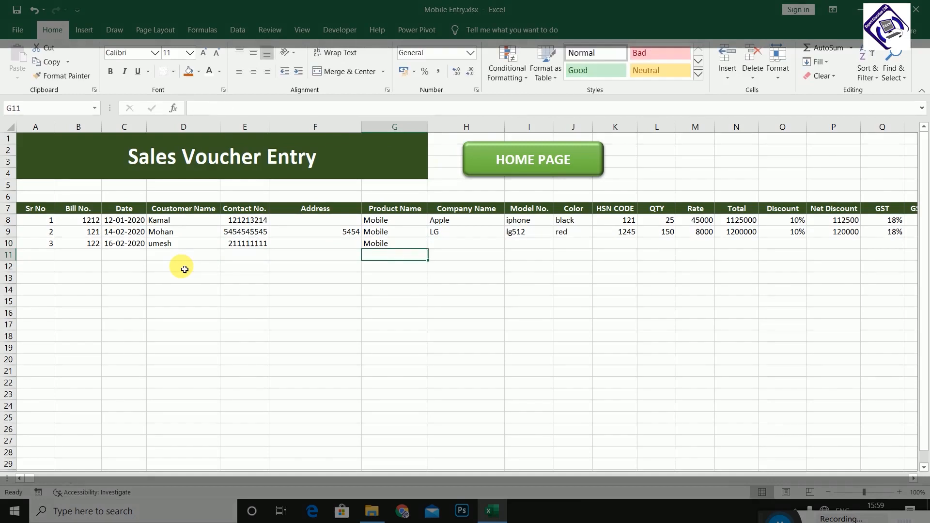
text(sam)
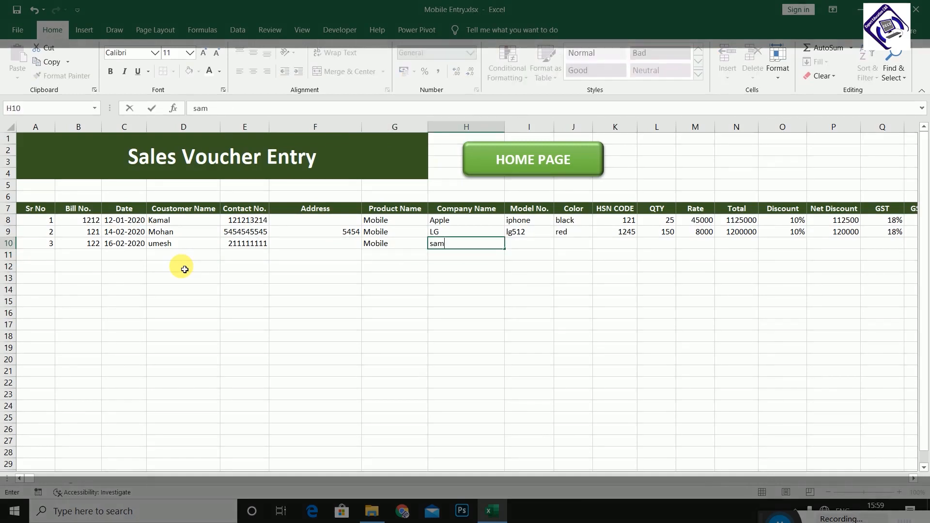
text(sung)
key(Tab)
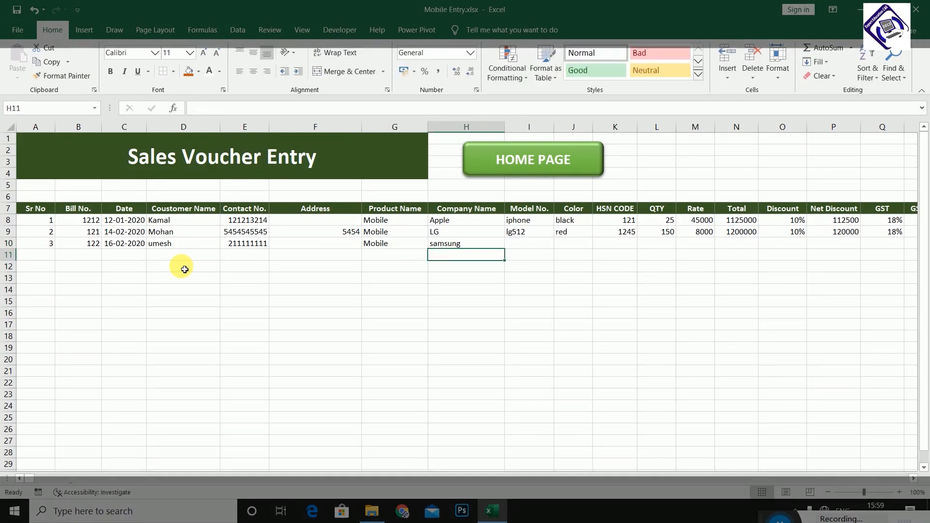
Enter the model number m30s, color black and HSN code 1222 in row 10.
text(m30s)
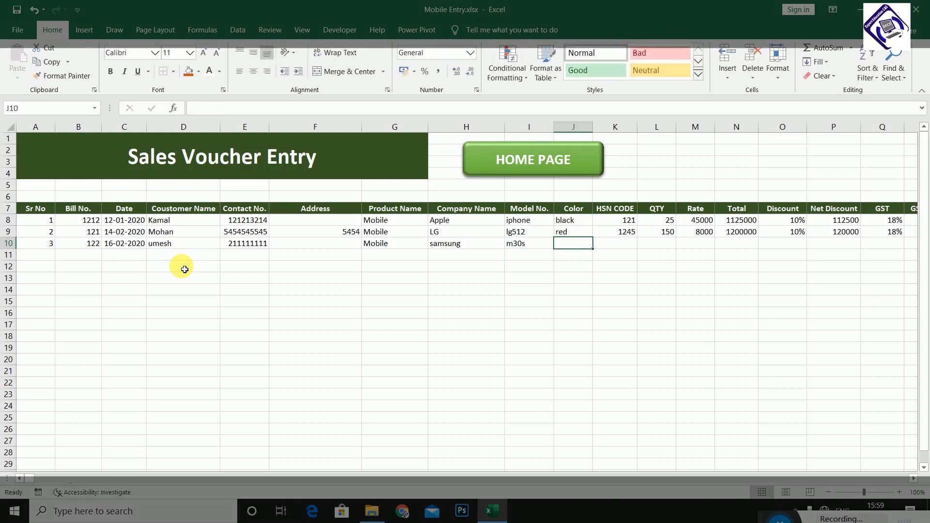
text(black)
key(Tab)
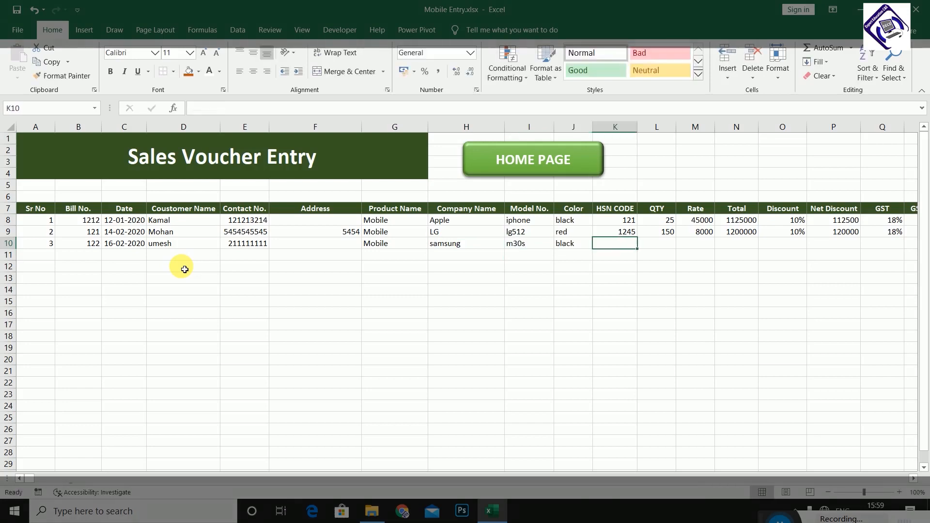
text(121)
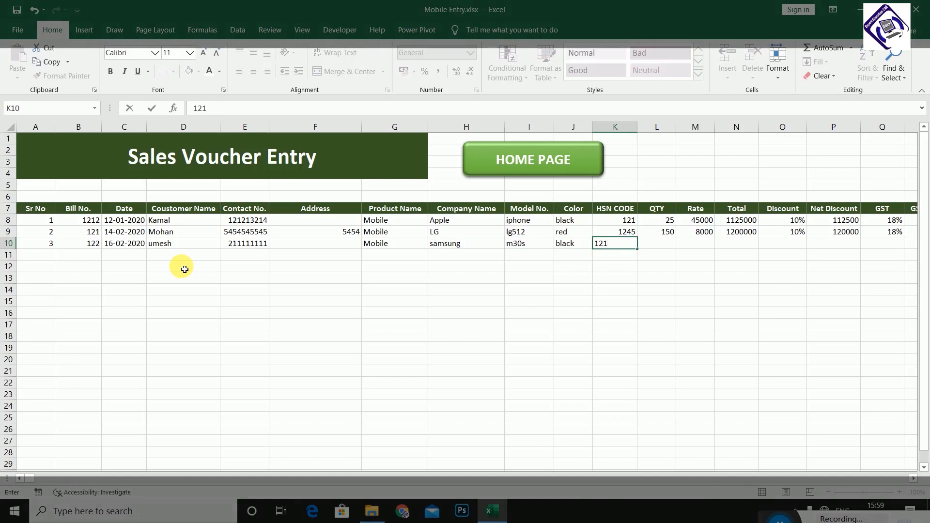
text(22)
key(Tab)
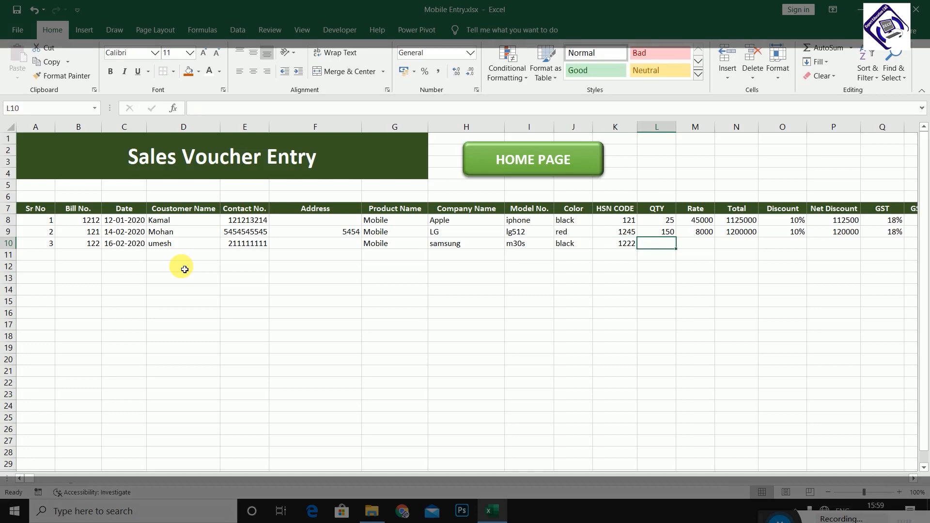
Set the quantity in row 10 to 20 and the rate to 16000.
text(20)
key(Tab)
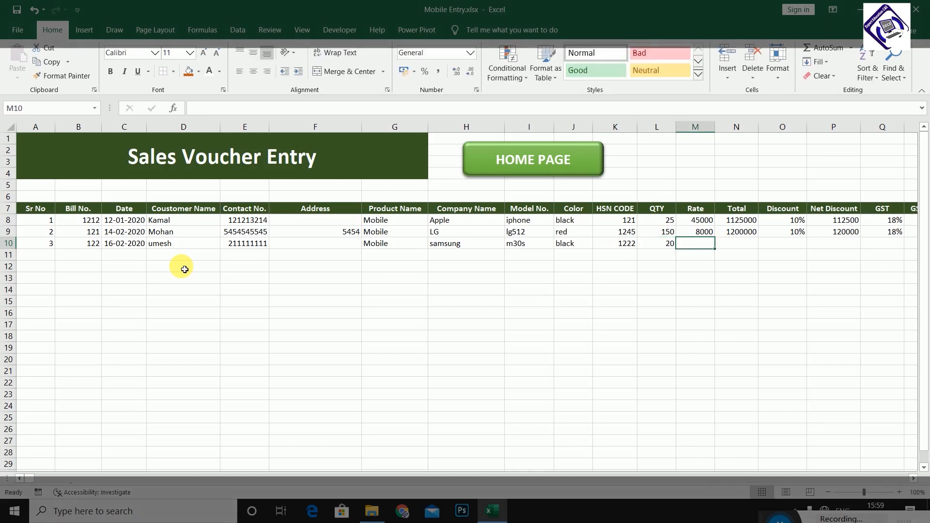
text(16000)
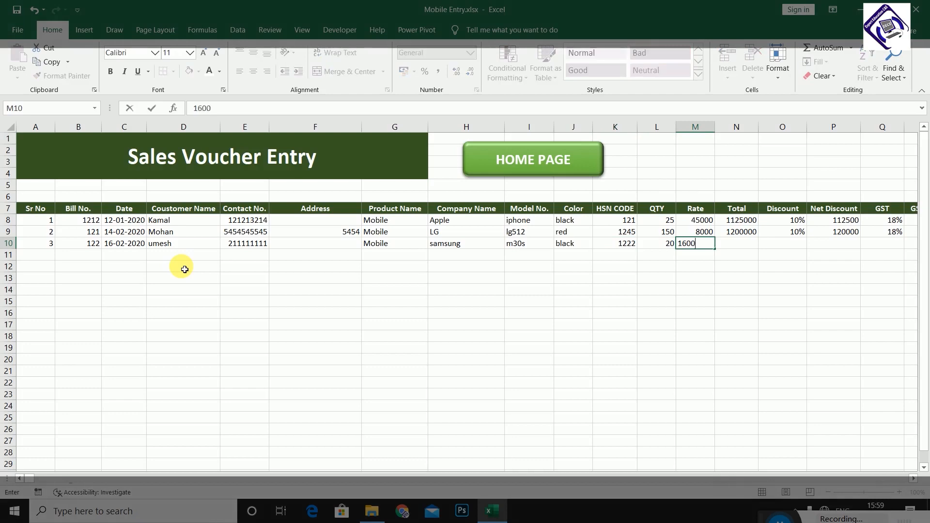
key(Tab)
text(=)
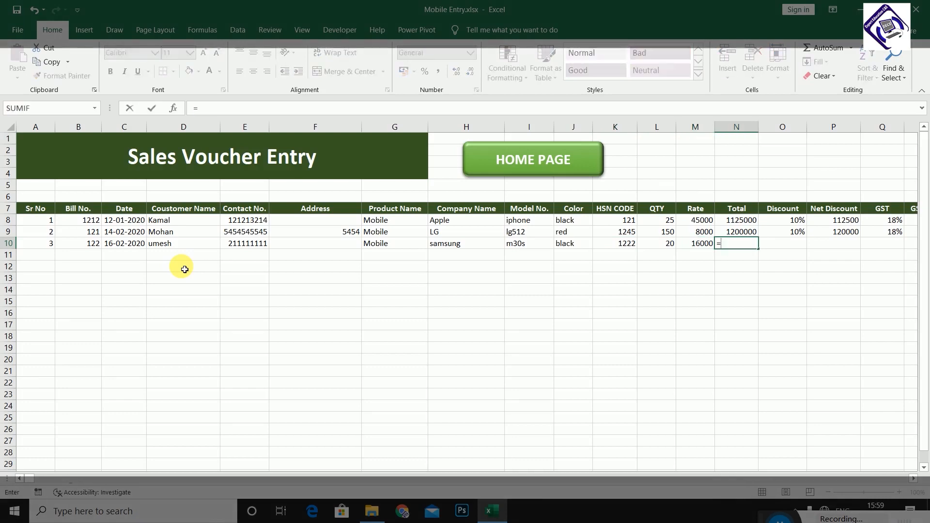
key(Left)
text(*)
key(Left)
key(Return)
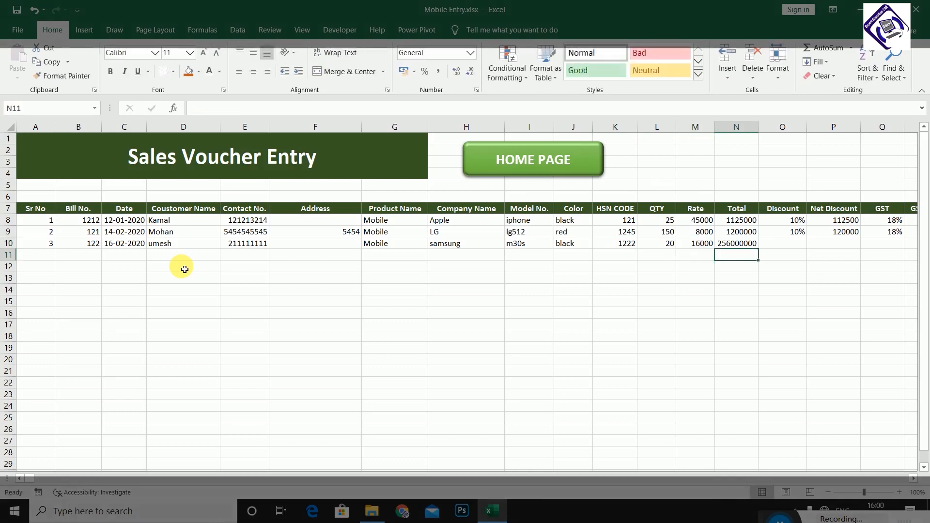
Calculate the total in N10 by multiplying the rate in M10 by the quantity in L10.
key(Up)
text(=)
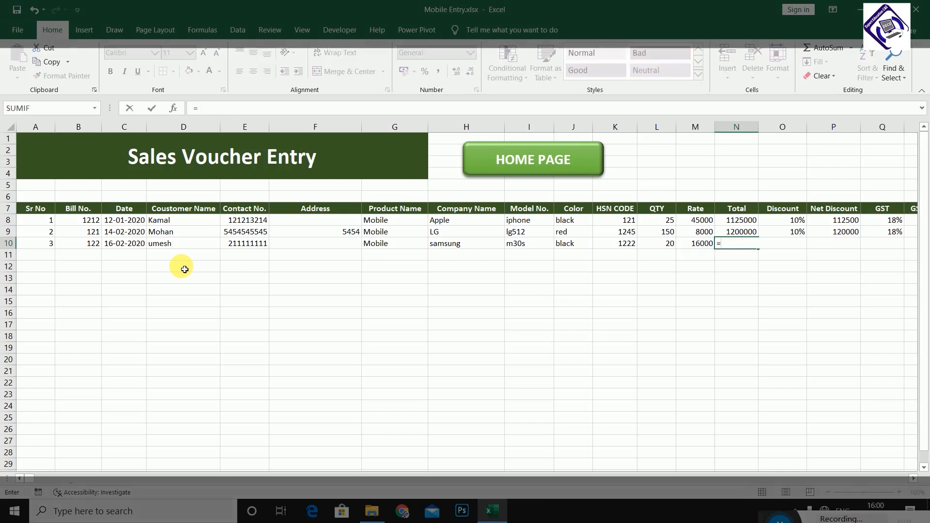
key(Left)
text(*)
key(Left)
key(Left)
key(Return)
Fill the discount, net discount, GST, GST amount and final amount down from row 9 into row 10.
key(Right)
key(Up)
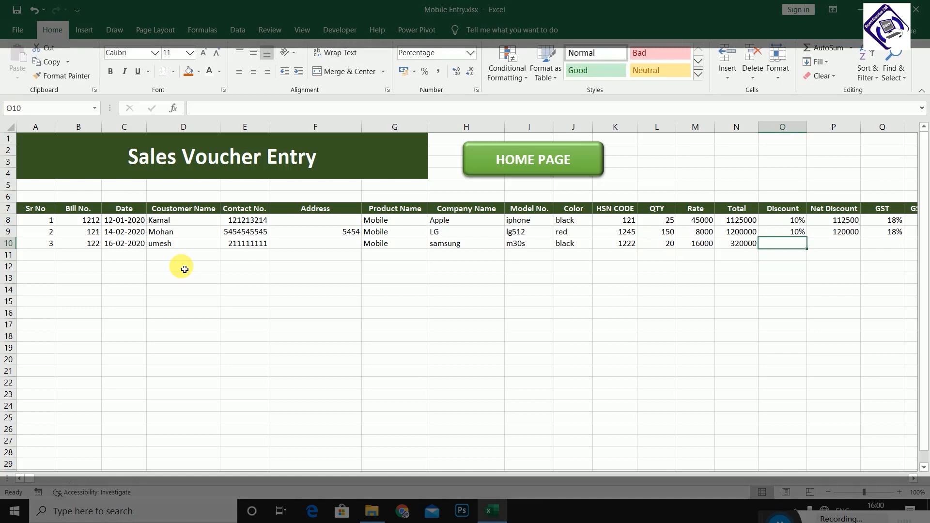
key(ctrl+d)
key(Right)
key(ctrl+d)
key(Right)
key(ctrl+d)
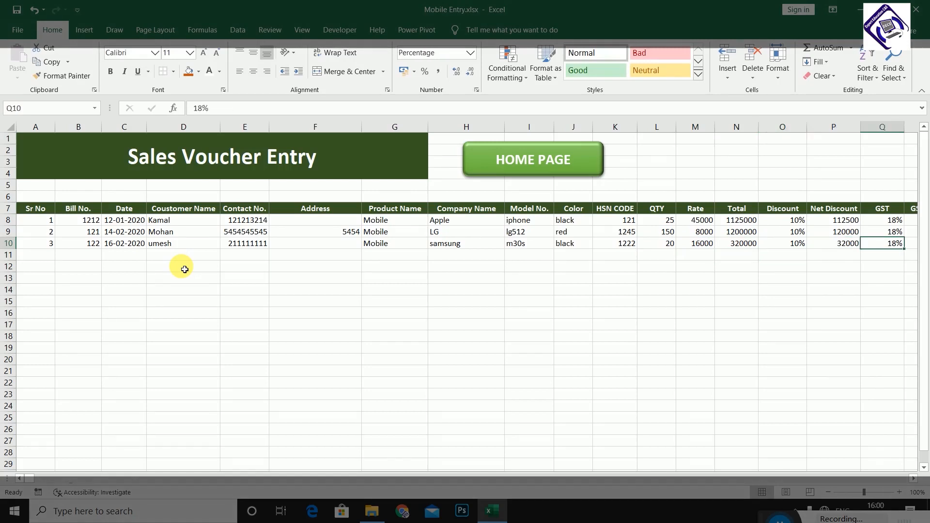
key(Right)
key(ctrl+d)
key(Right)
key(ctrl+d)
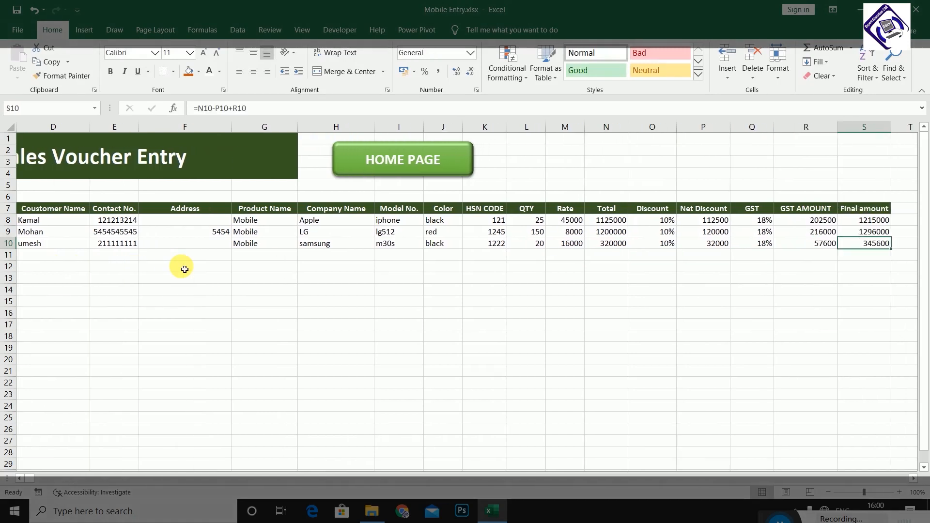
Open the purchase return sheet by way of the dashboard and enter serial number 5 in A12.
click(407, 161)
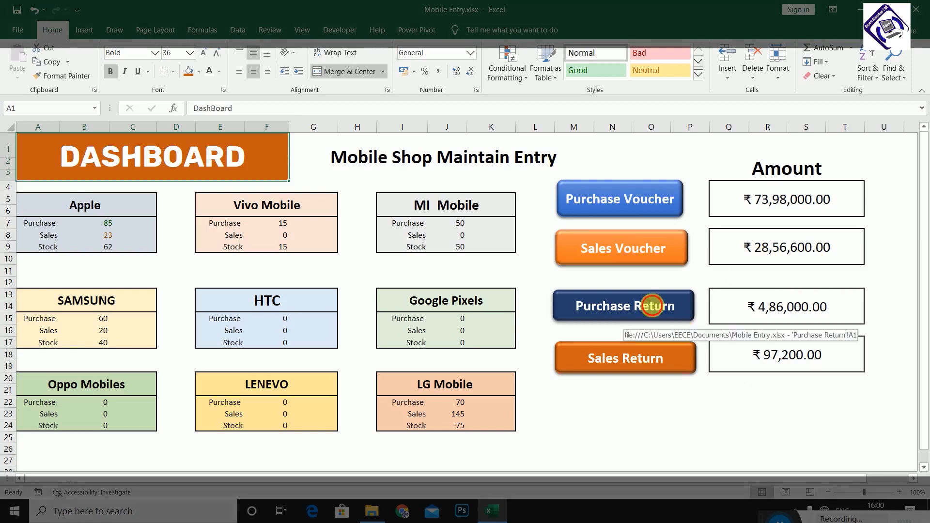
click(678, 323)
click(32, 269)
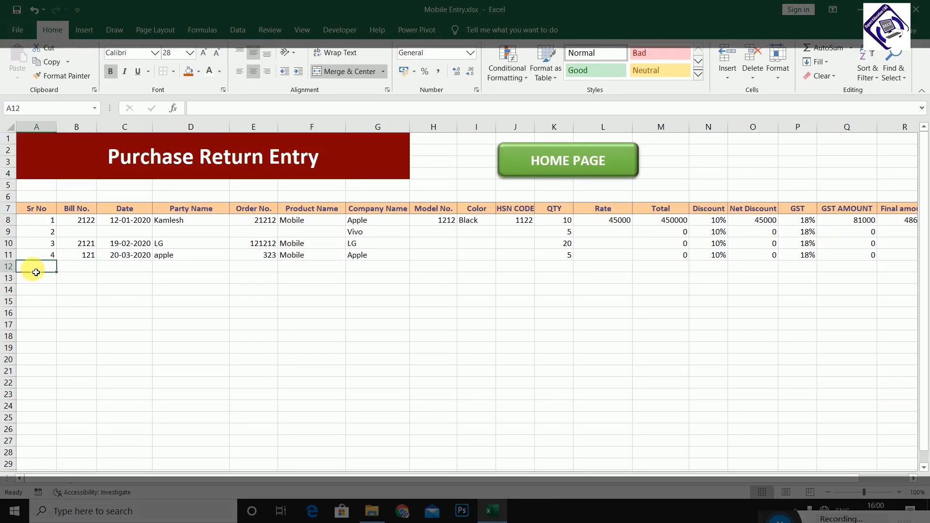
text(5)
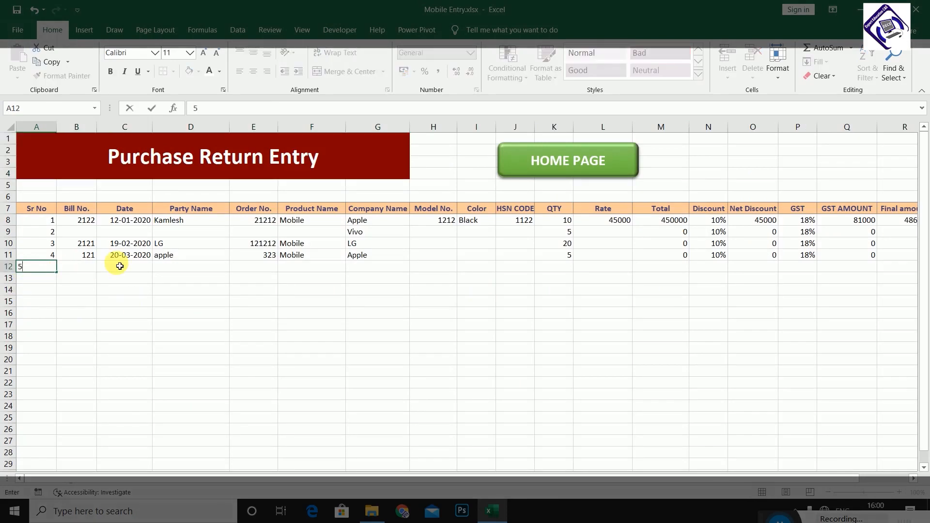
key(Return)
key(Up)
key(Right)
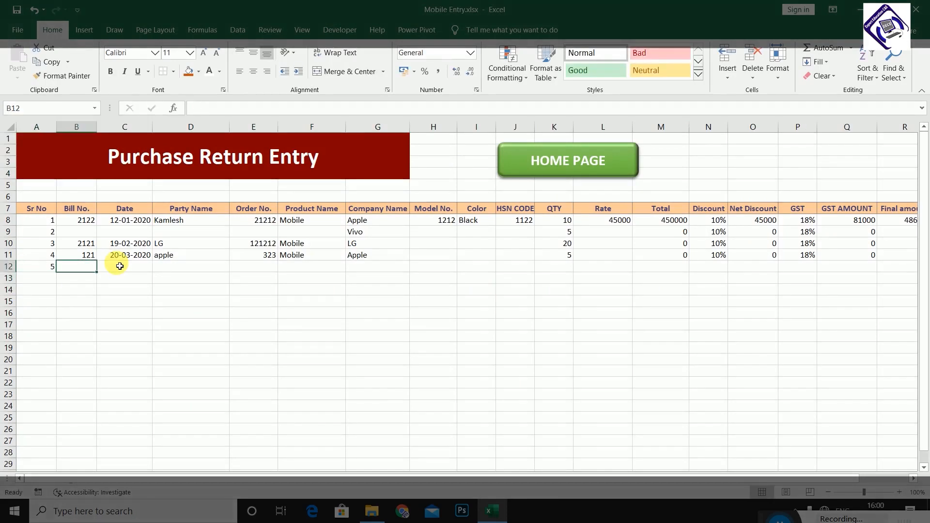
Enter bill number 122 and the date 17-03-2020 in row 12 of the purchase return sheet.
text(12)
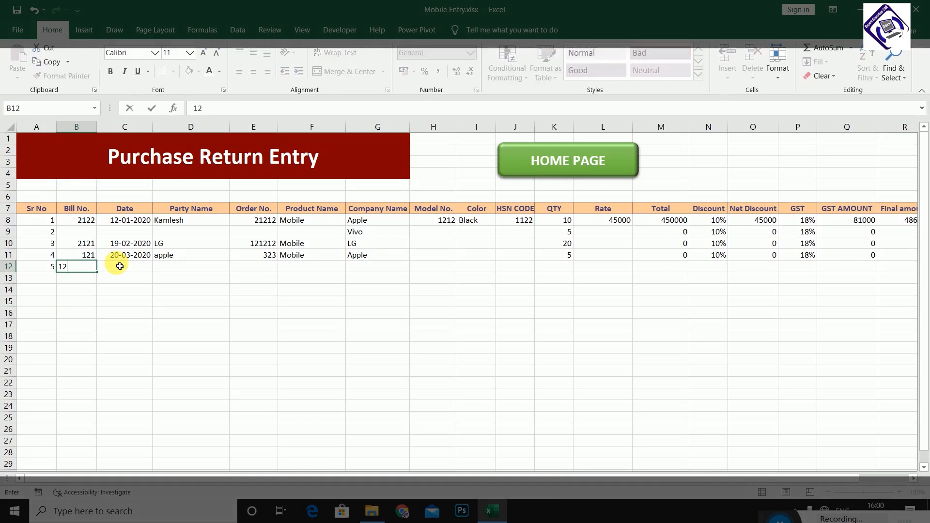
text(2)
key(Tab)
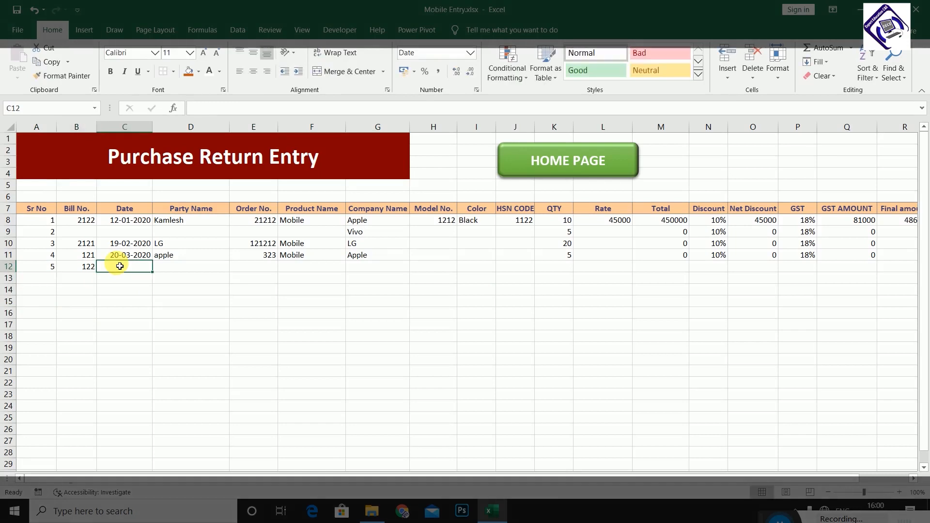
text(17)
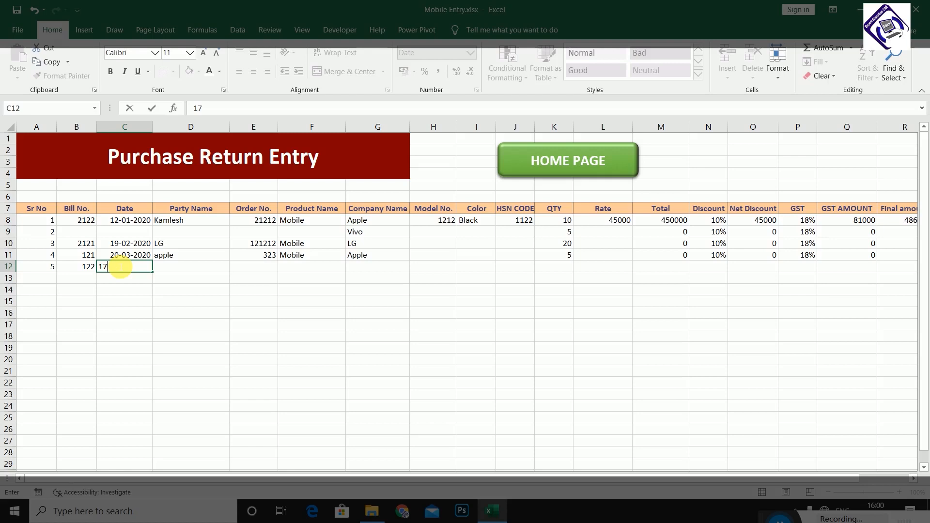
text(-03-2020)
key(Tab)
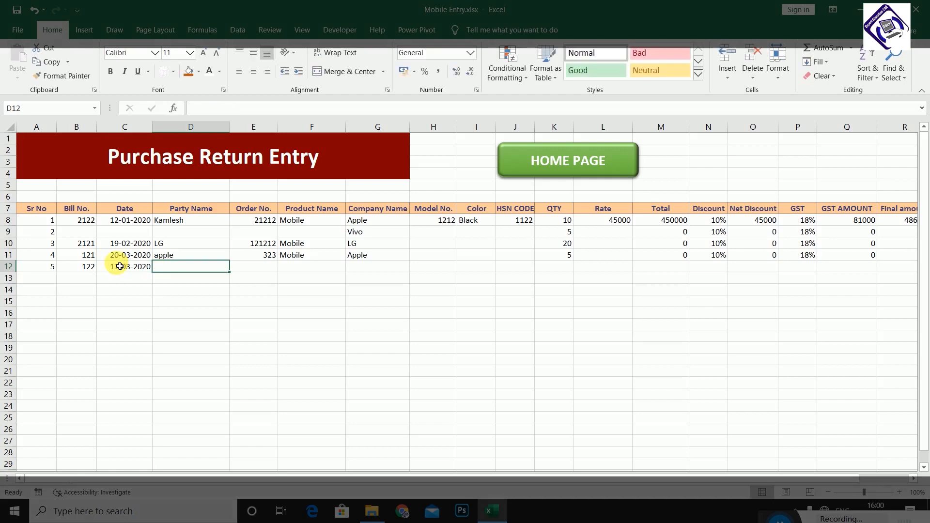
Enter Samsung as the party name and fill in the order number in row 12.
text(Samsy)
key(BackSpace)
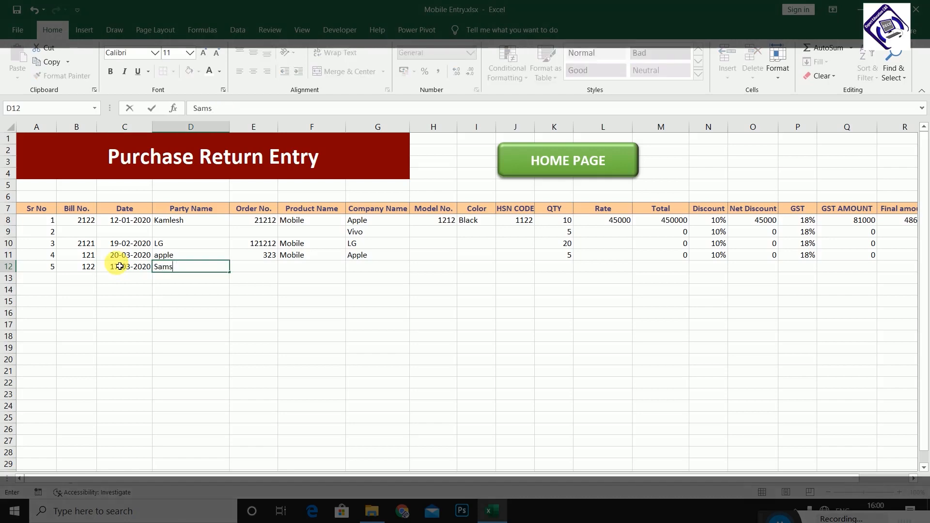
text(ung)
key(Tab)
text(12121)
key(Tab)
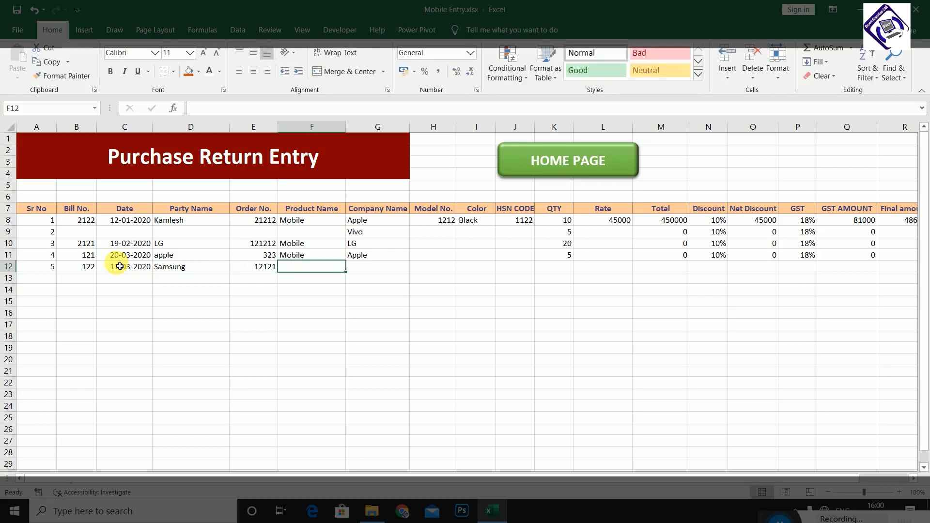
Enter Mobile as the product name and Samsung as the company name in row 12.
text(Mo)
key(Tab)
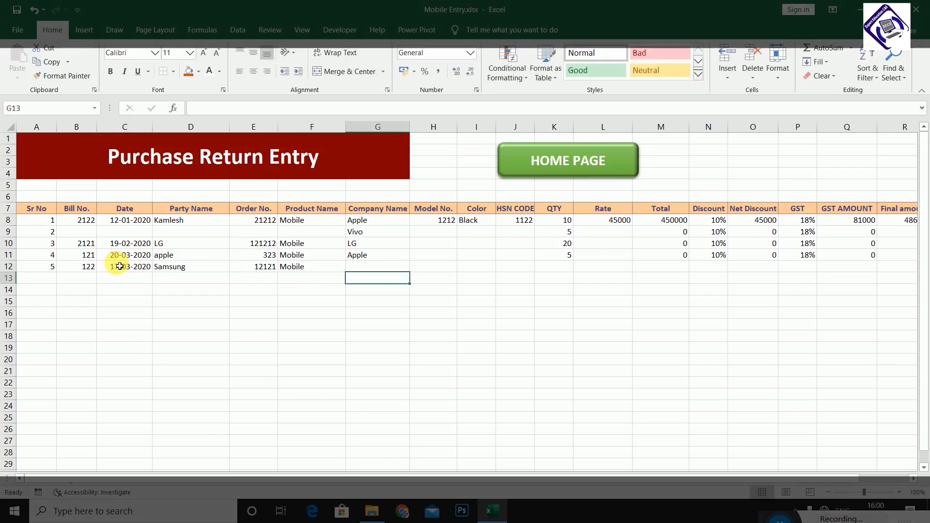
text(Samsung)
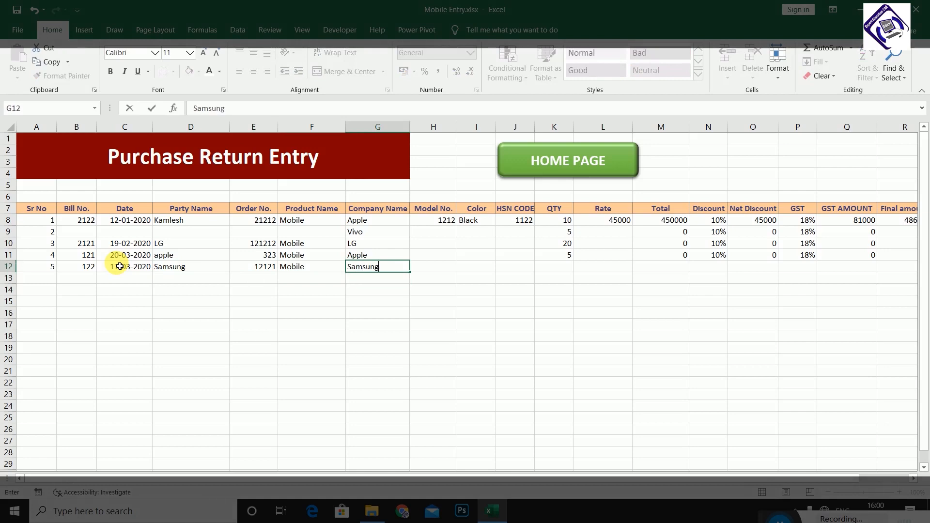
key(Tab)
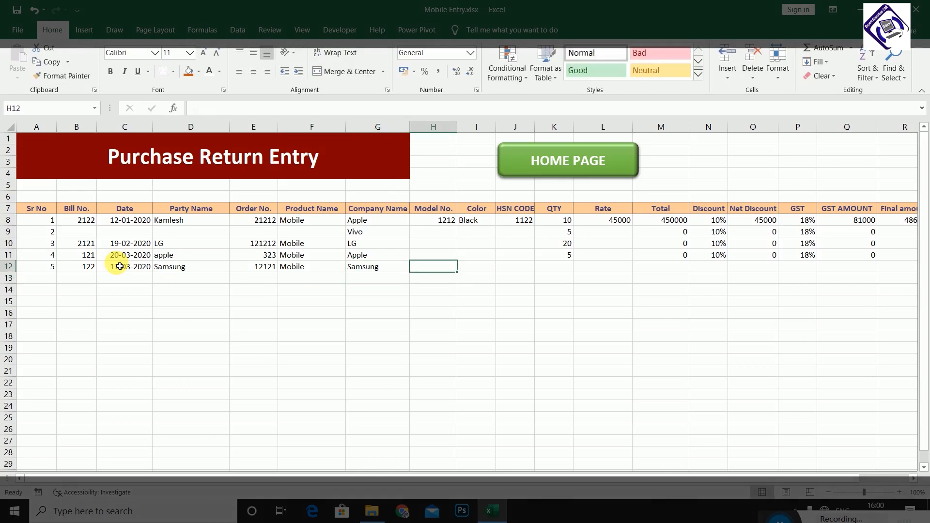
Enter model number m30s, color Black and HSN code 1222 in row 12.
text(1)
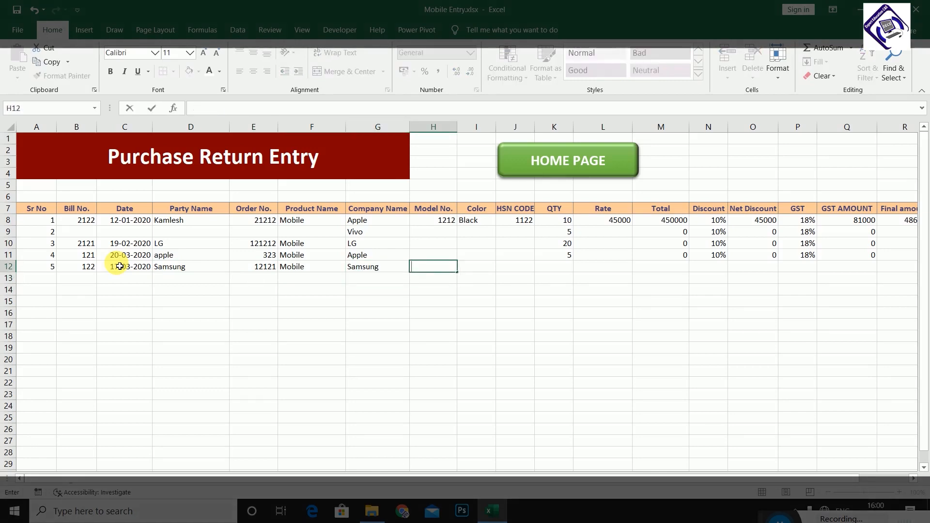
text(m30s)
key(Tab)
text(Black)
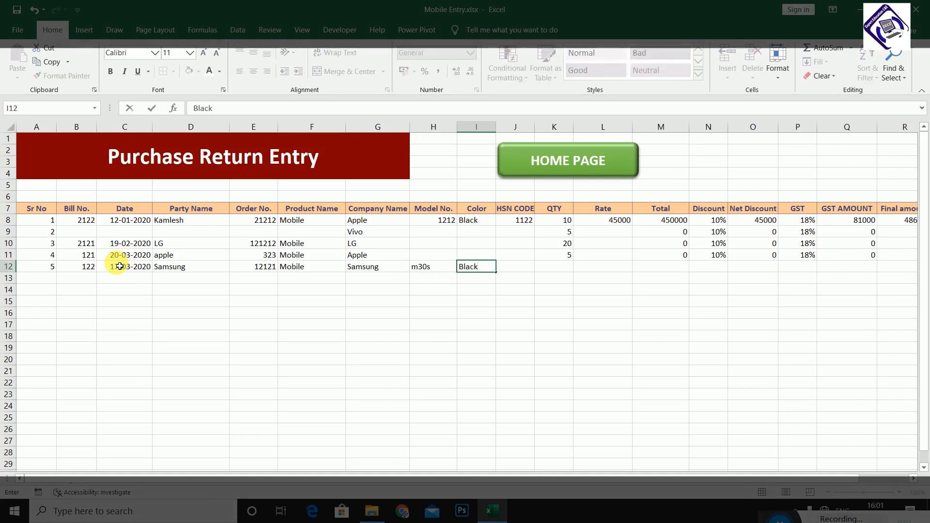
key(Tab)
text(1222)
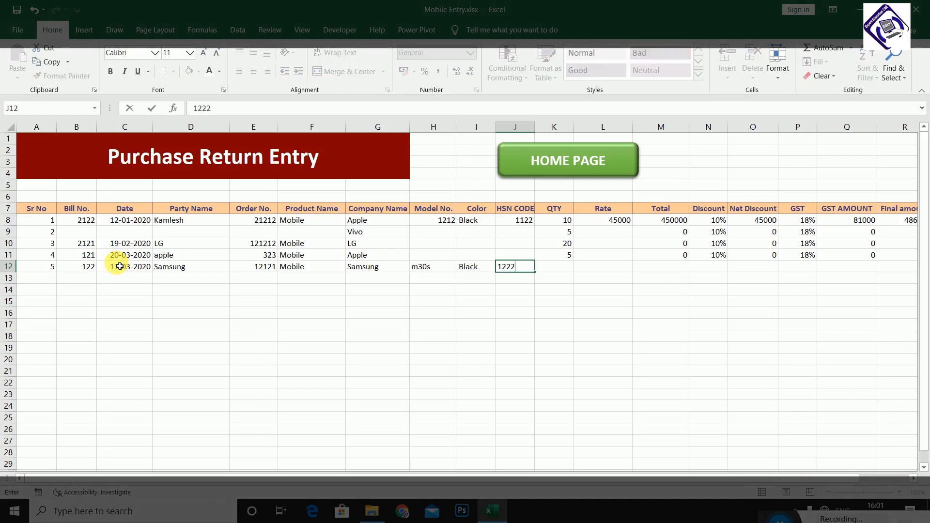
key(Tab)
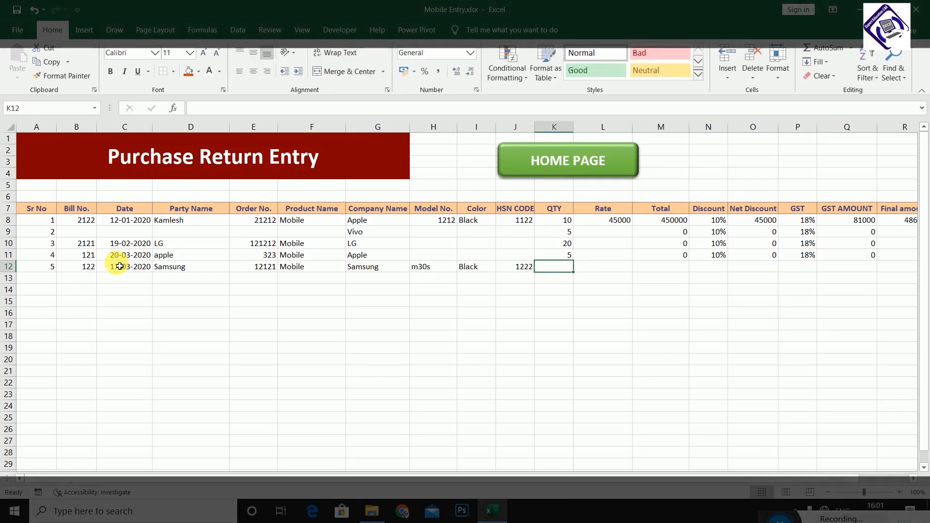
Enter a quantity of 10 and a rate of 15000 in row 12.
text(10)
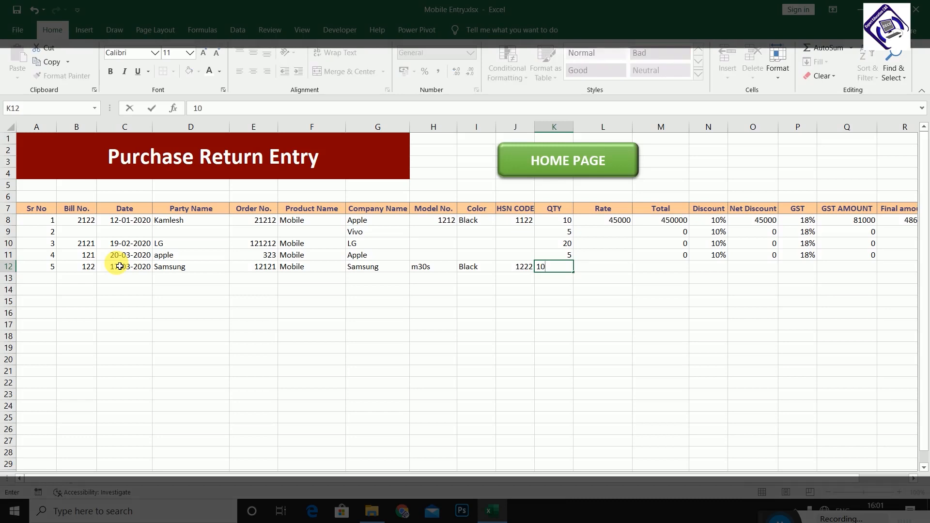
key(Tab)
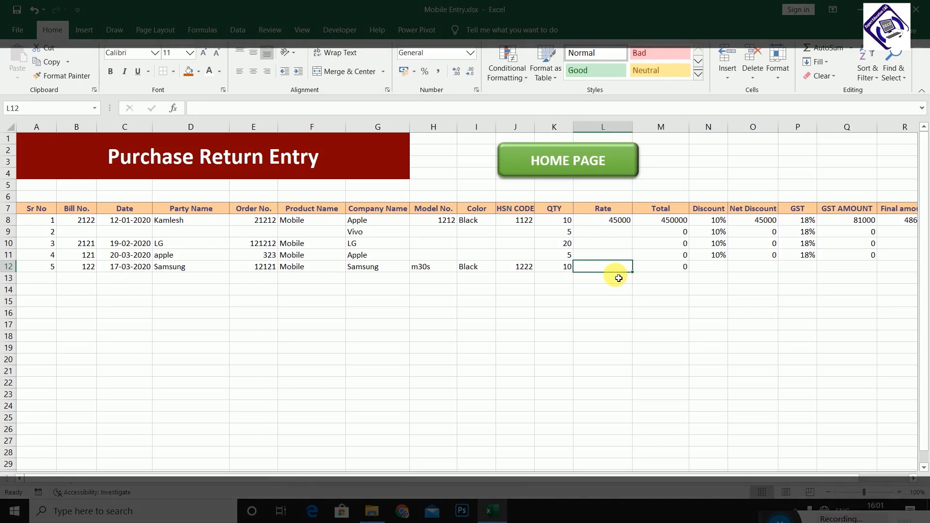
text(15000)
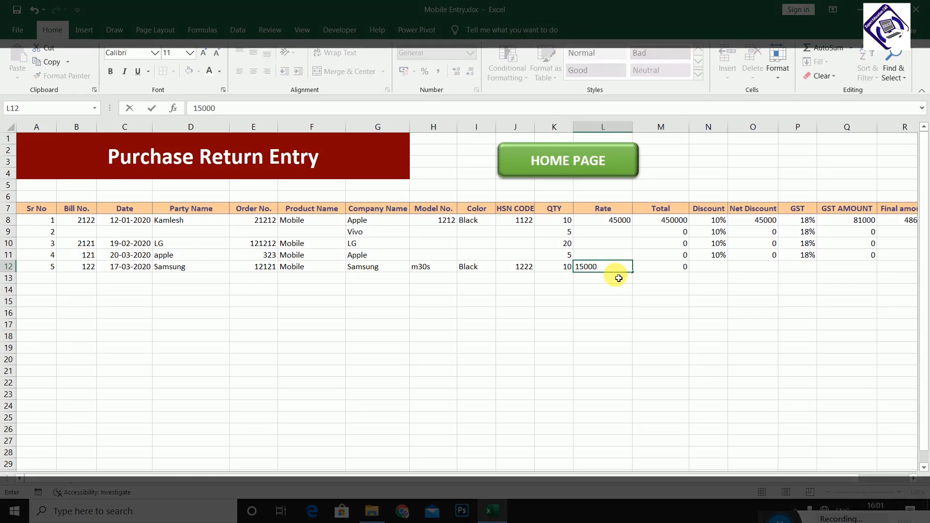
key(Tab)
Fill the discount, net discount, GST, GST amount and final amount down from row 11 into row 12.
click(718, 271)
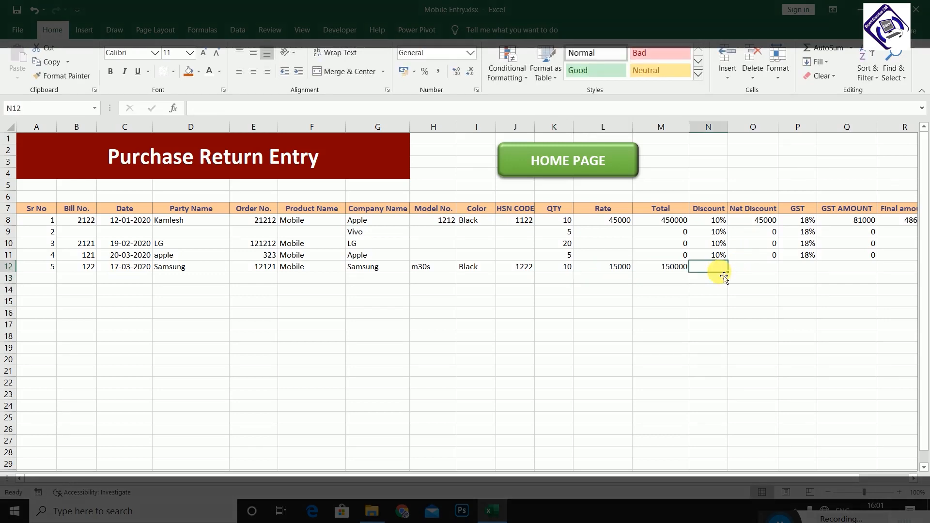
key(ctrl+d)
key(Tab)
key(ctrl+d)
key(Tab)
key(ctrl+d)
key(Tab)
key(ctrl+d)
key(Tab)
key(ctrl+d)
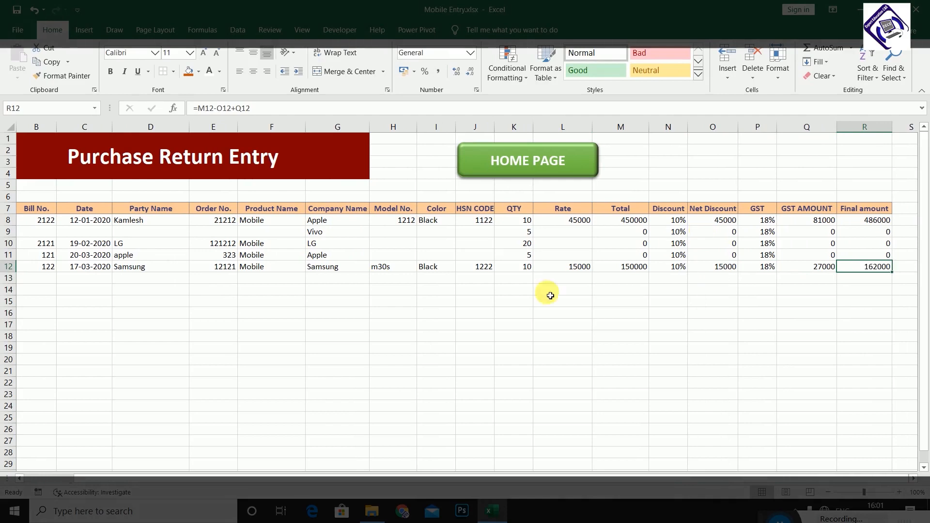
Return to the dashboard and inspect the Samsung purchase formula in B15.
click(477, 314)
click(549, 147)
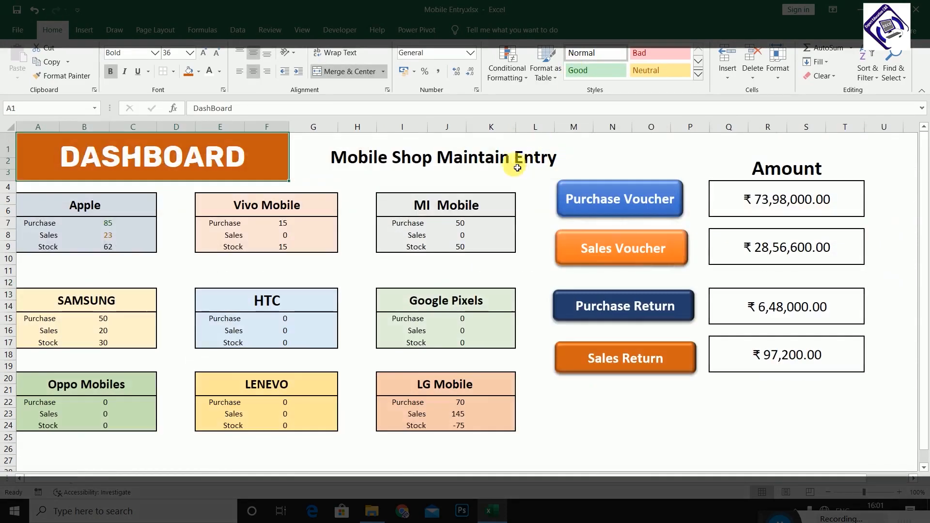
click(52, 322)
click(101, 323)
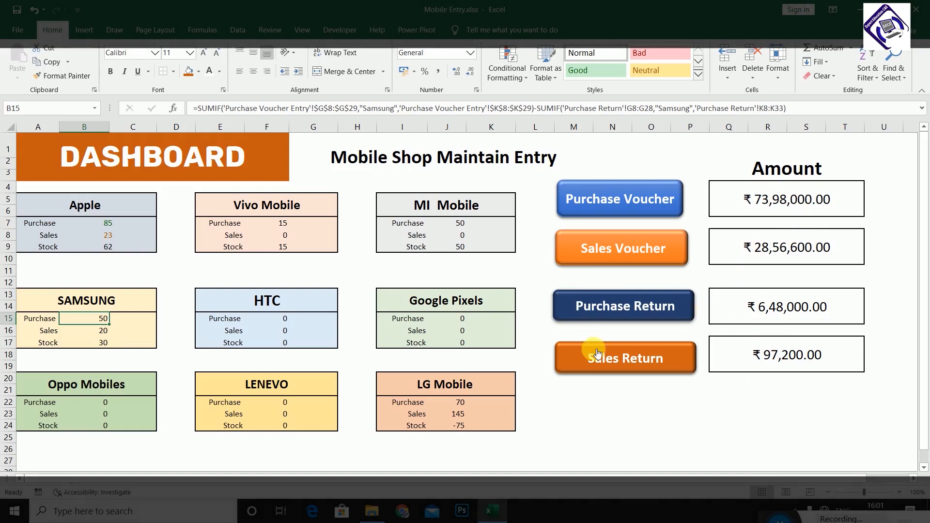
Open the sales return sheet and enter serial number 3 and bill number 1222 in row 10.
click(607, 371)
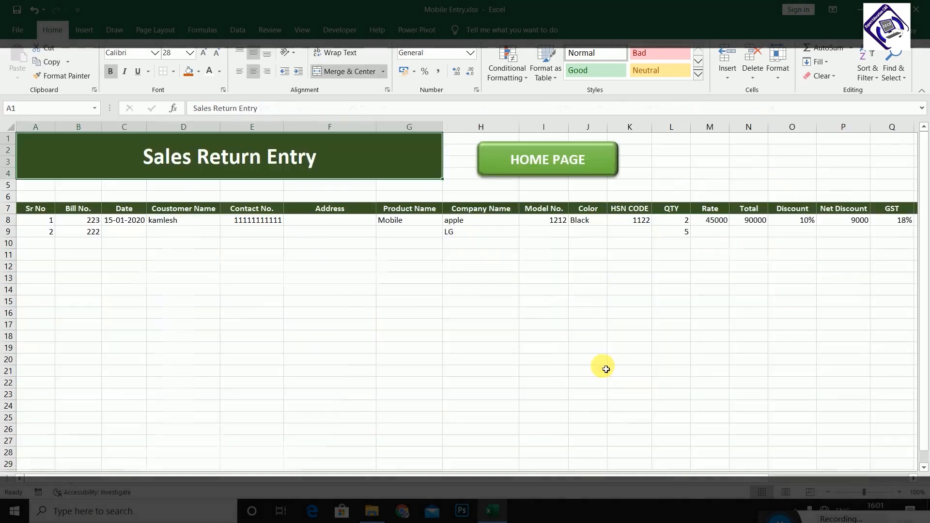
click(51, 244)
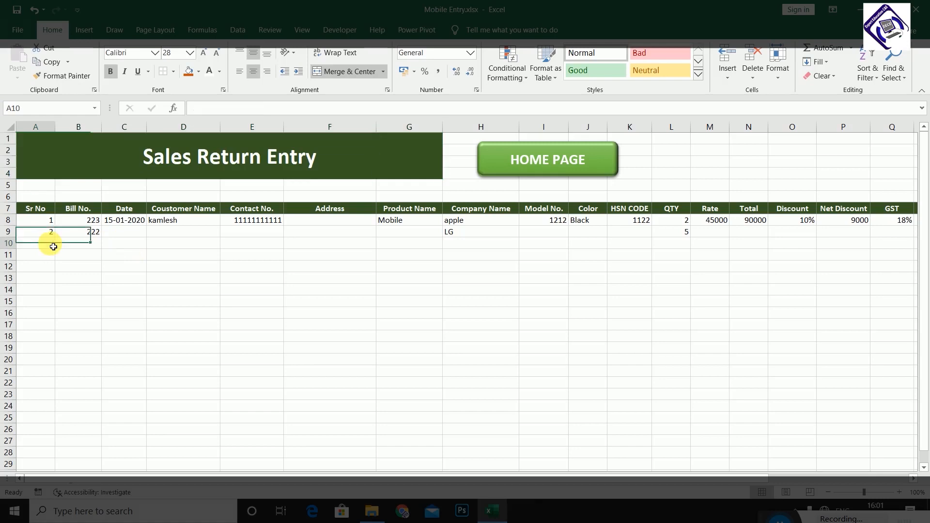
text(3)
key(Tab)
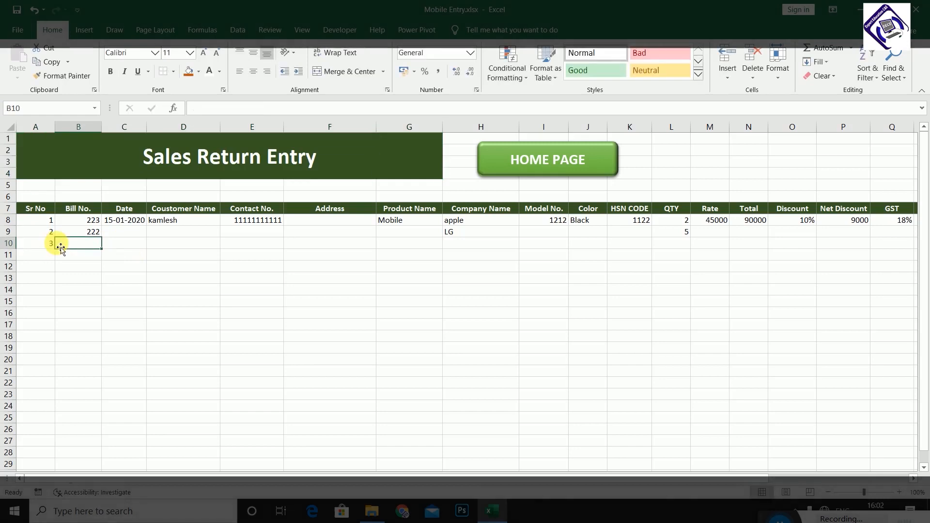
text(1222)
key(Tab)
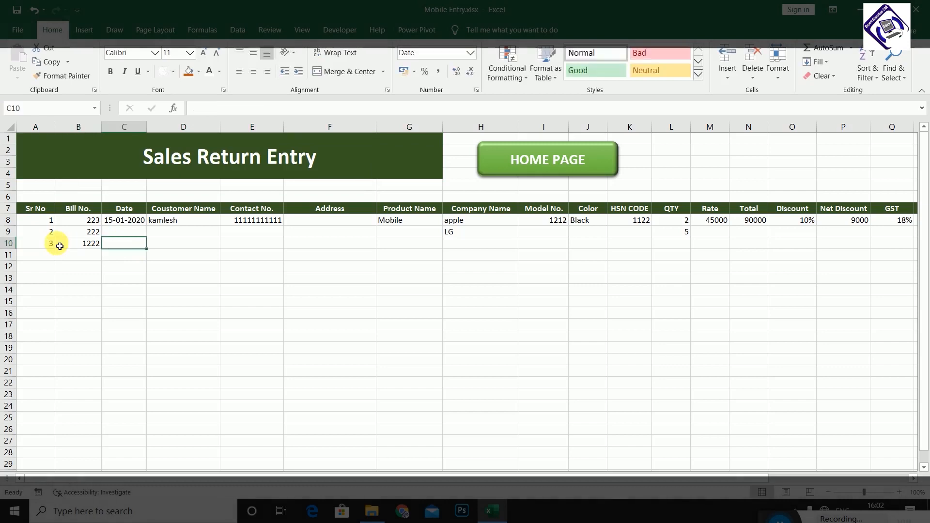
Enter the date 16-02-2020, the customer's name and the contact number in row 10, leaving the address blank.
text(16-02-2020)
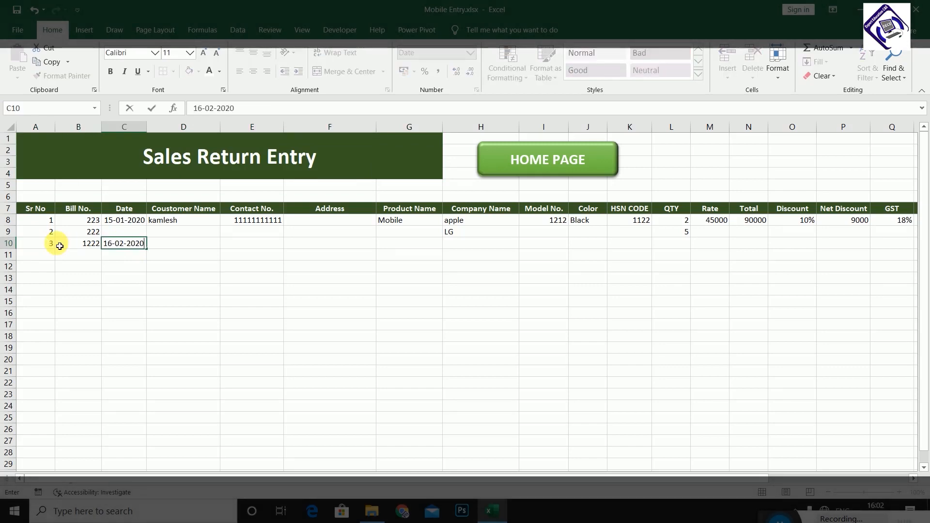
key(Tab)
text(Umesh)
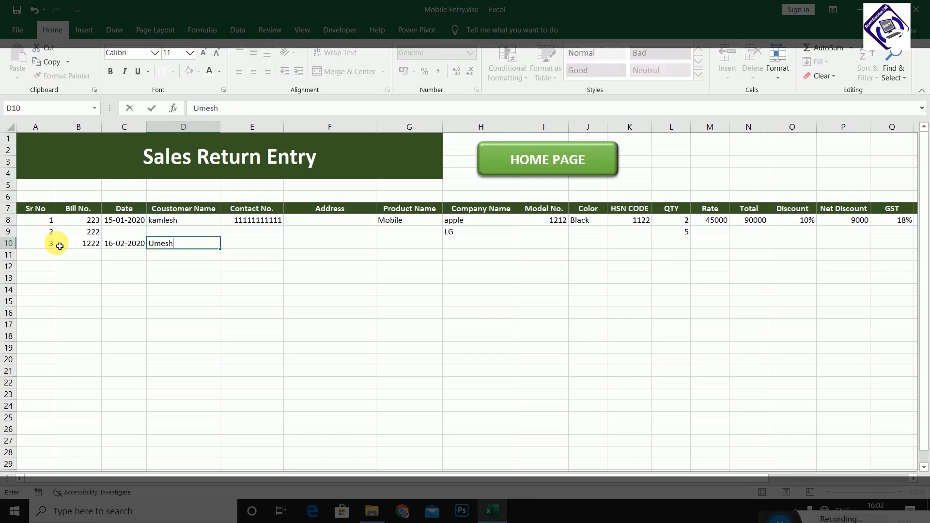
key(Return)
key(Right)
key(Up)
text(212111111)
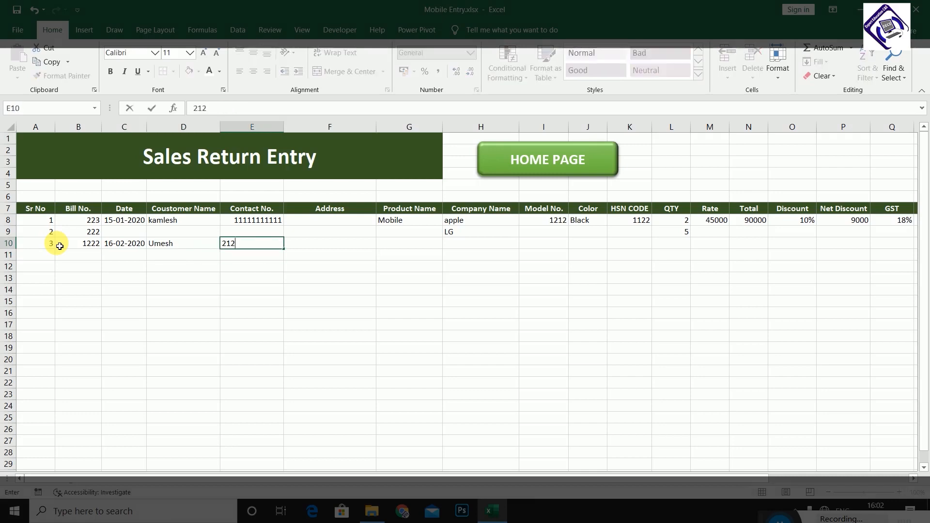
key(Tab)
key(Tab)
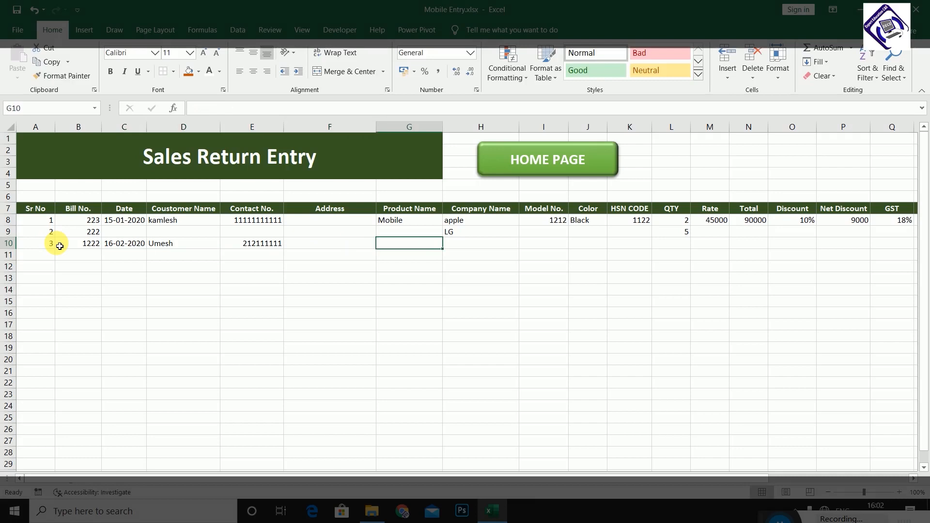
Enter Mobile as the product name and samsung as the company name in row 10 of the sales return sheet.
text(Mobile)
key(Return)
key(Right)
key(Up)
text(samsung)
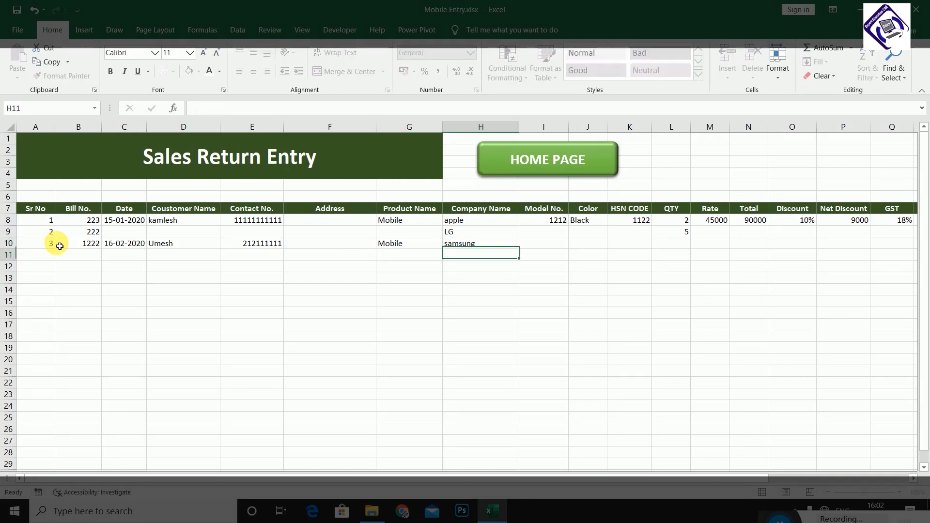
key(Return)
Enter model number 1222, color Black and HSN code 122 in row 10.
key(Right)
key(Up)
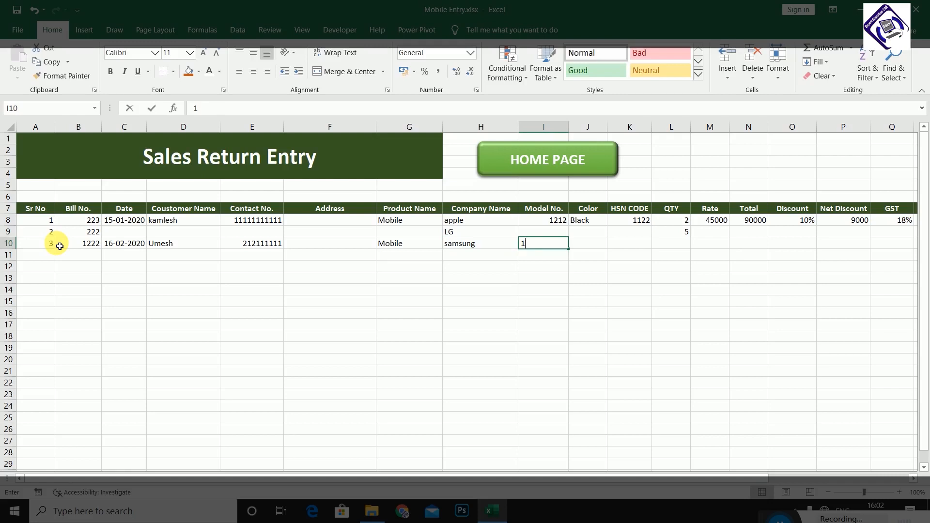
text(1222)
key(Tab)
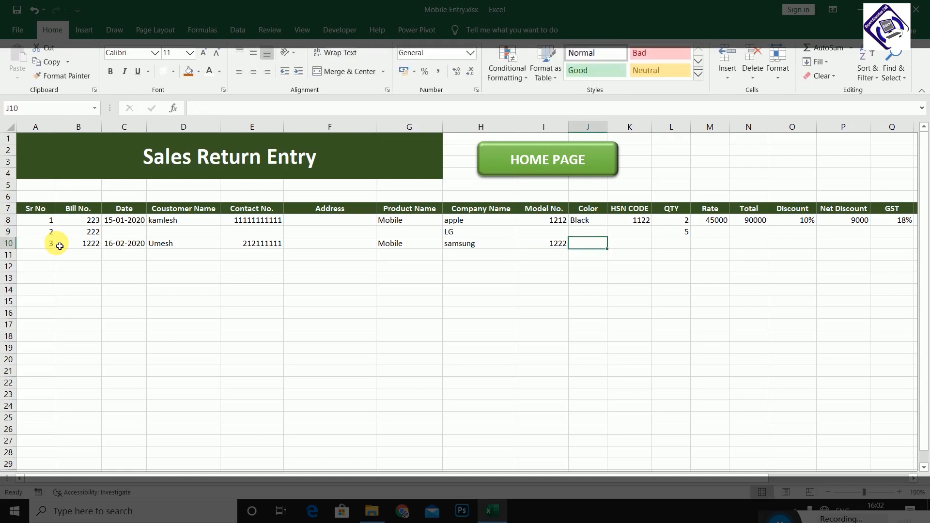
text(Black)
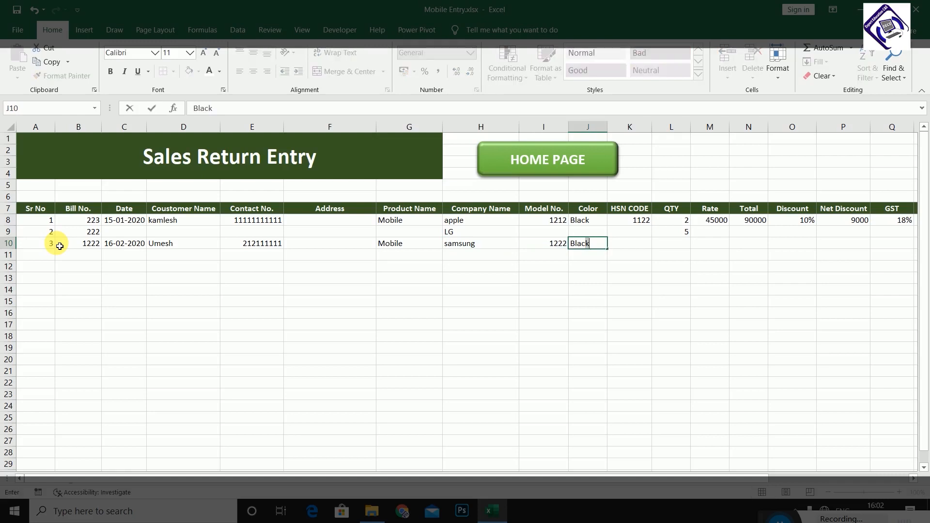
key(Tab)
text(122)
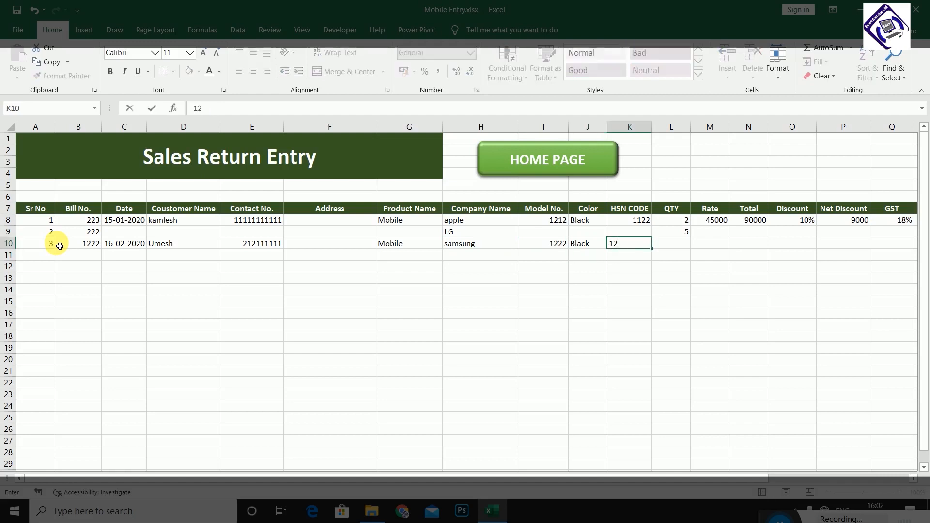
Change the model number in I10 to m30s.
key(Left)
key(Left)
key(Left)
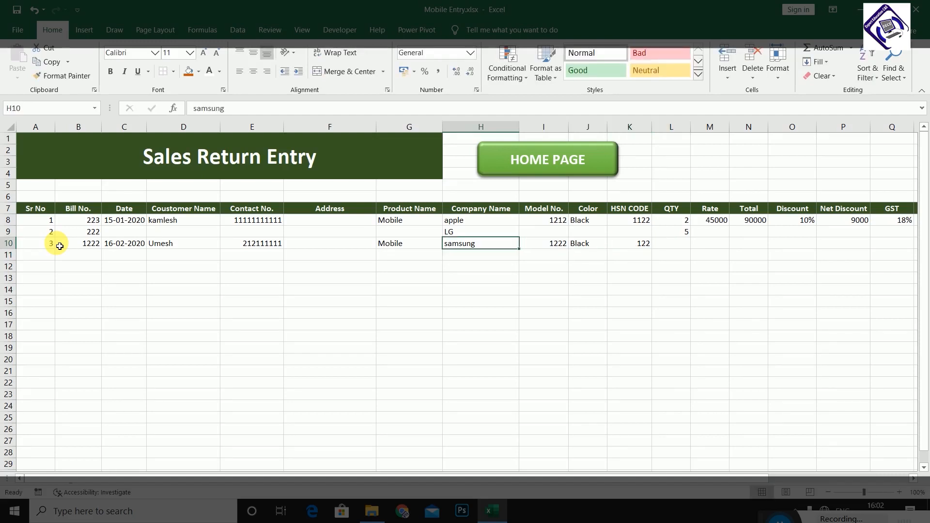
key(Right)
text(m3)
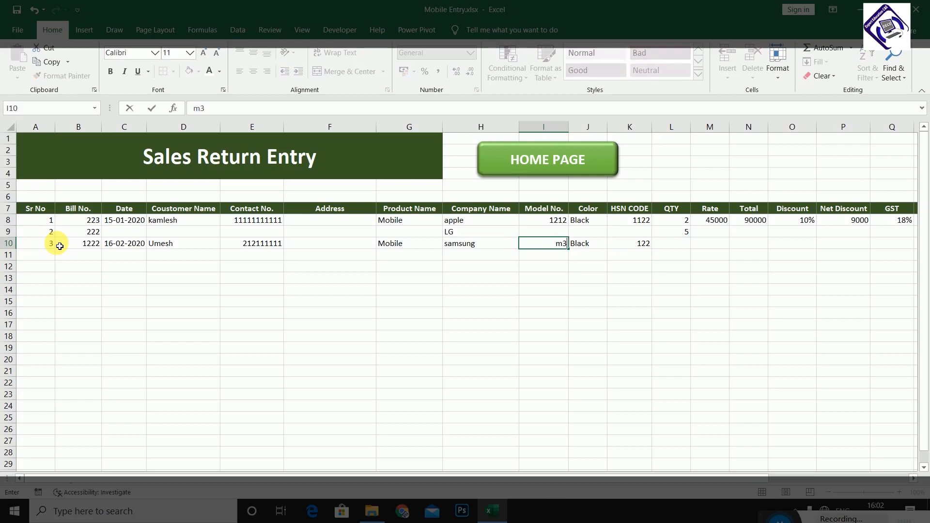
text(0s)
key(Return)
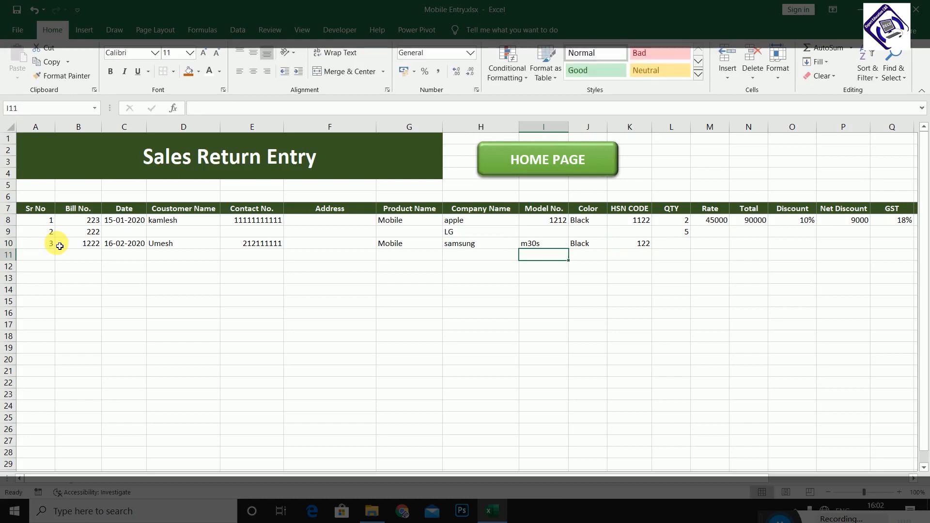
Enter a quantity of 5 in L10.
key(Right)
key(Right)
key(Right)
key(Right)
key(Up)
key(Left)
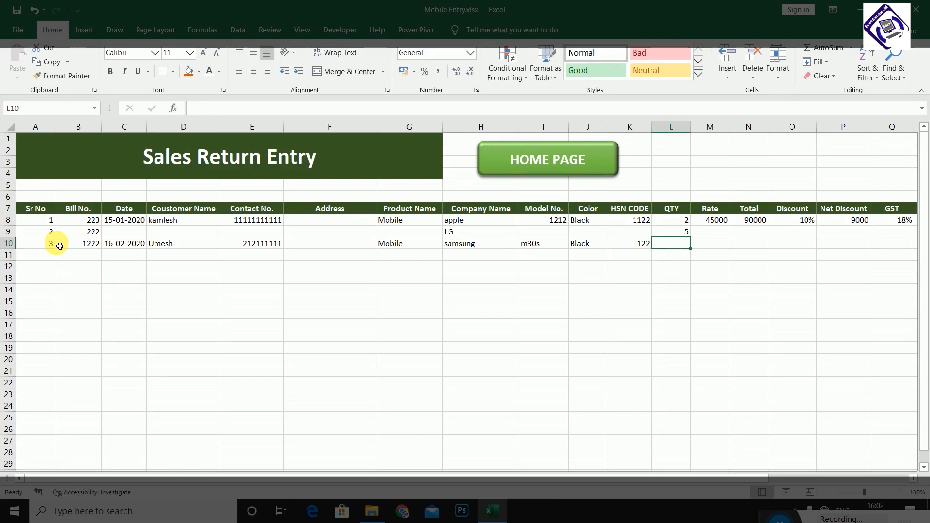
text(5)
key(Return)
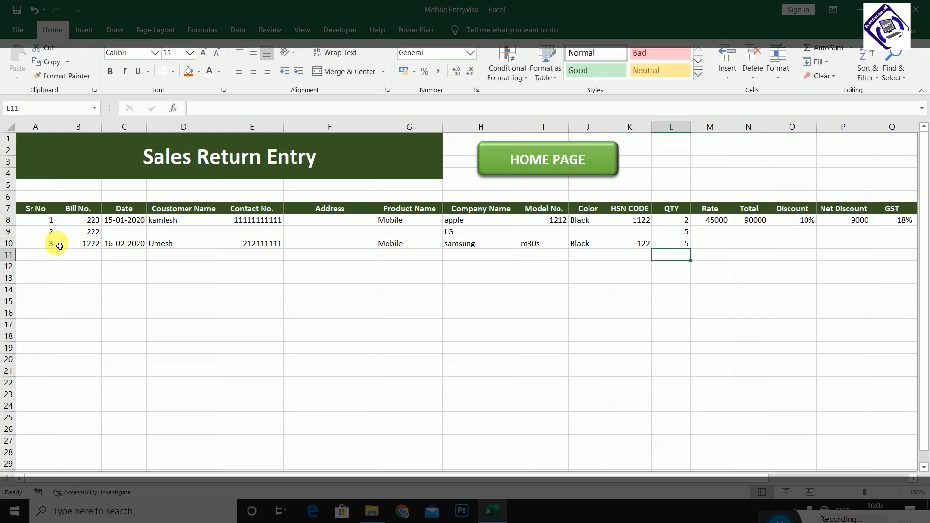
Fill the 45000 rate from M8 down to M10.
key(Right)
key(Up)
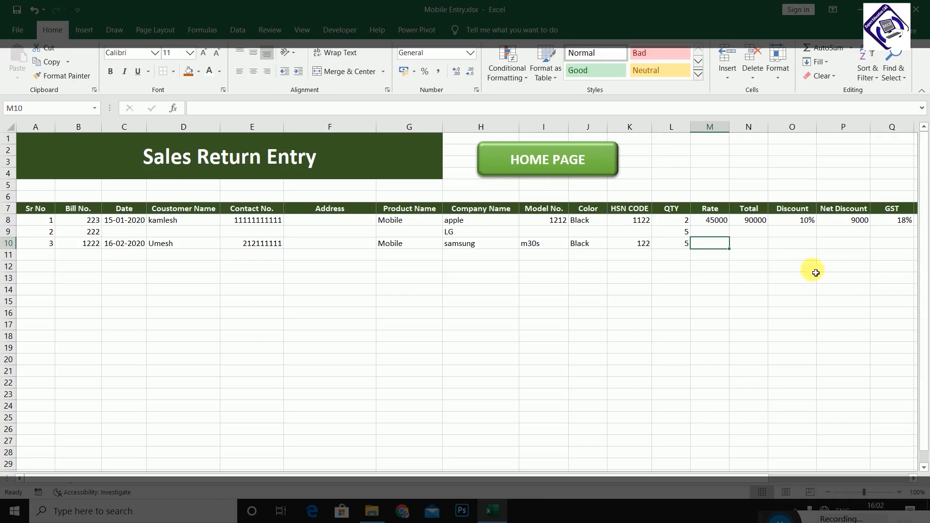
click(722, 223)
drag(728, 228, 728, 243)
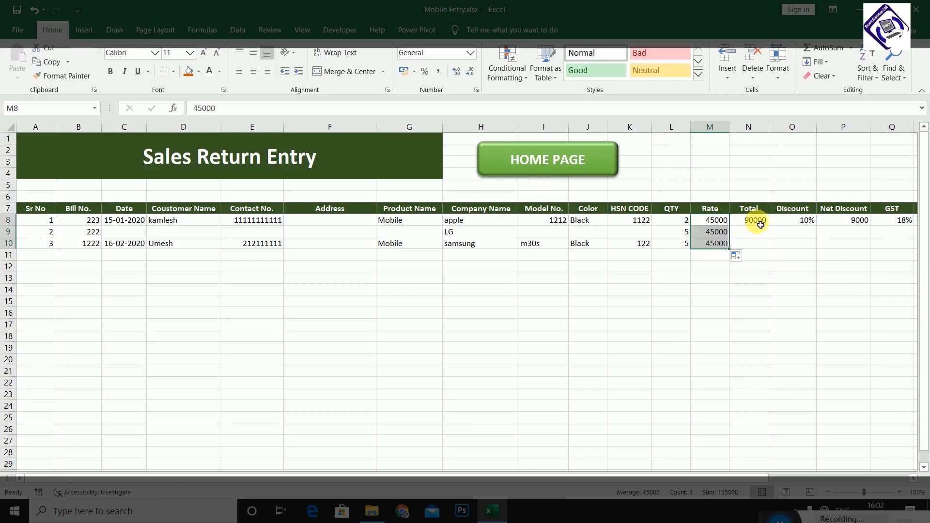
Fill the Total formula from N8 down to N10.
click(761, 222)
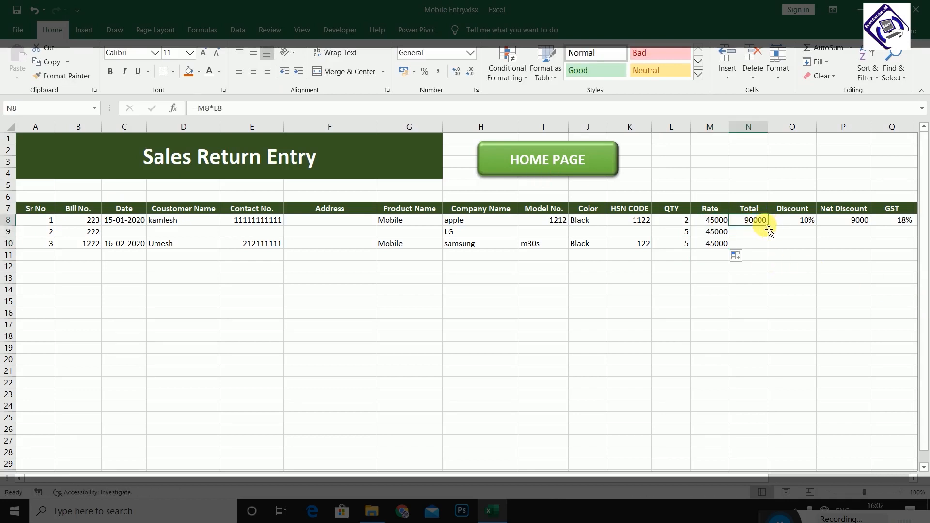
double_click(768, 226)
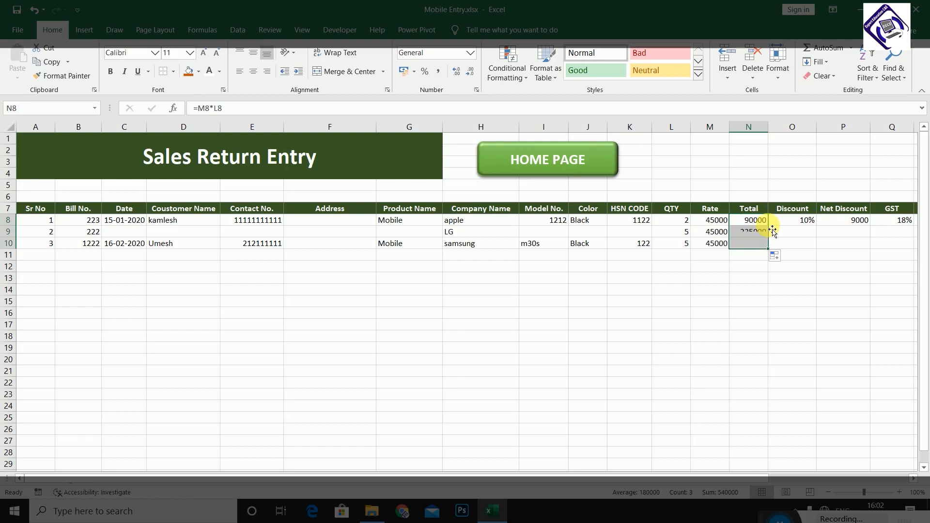
Set the samsung rate in M10 to 16000 and clear the LG rate in M9.
click(712, 243)
text(166)
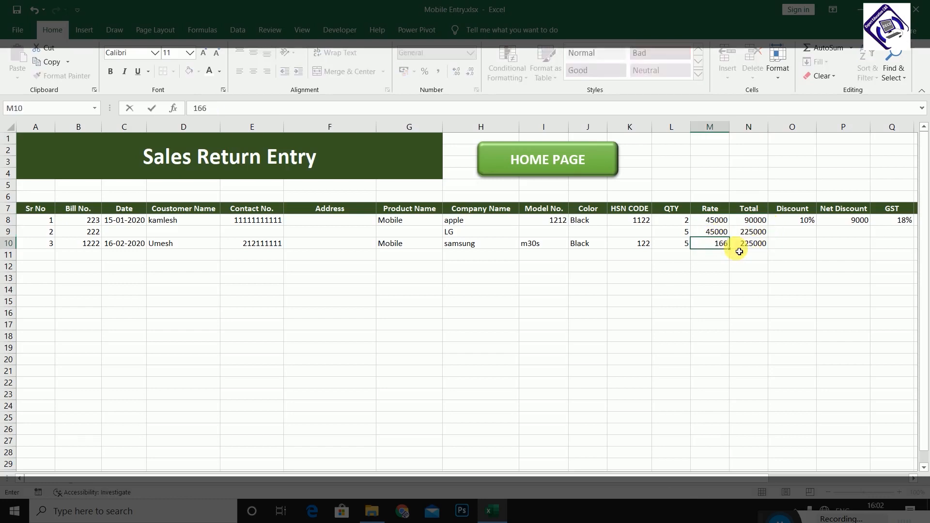
key(BackSpace)
text(000)
key(Return)
click(717, 233)
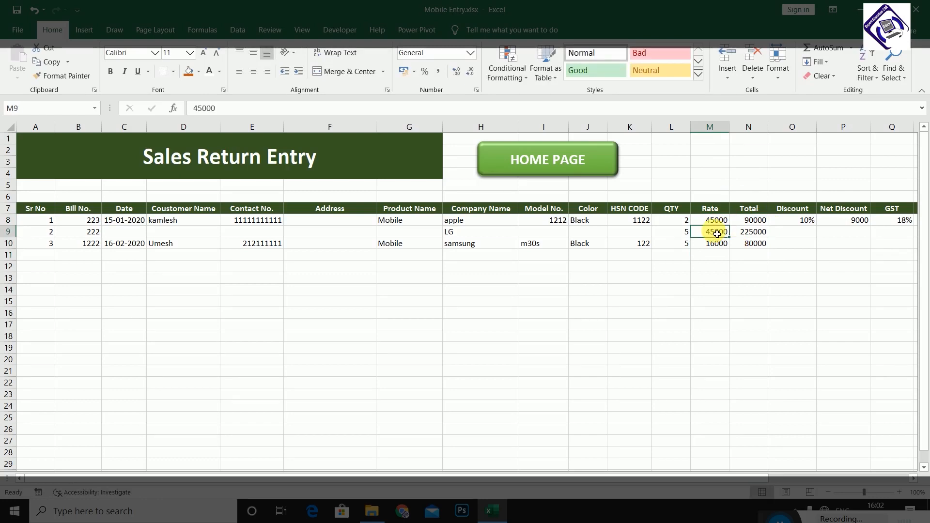
key(Delete)
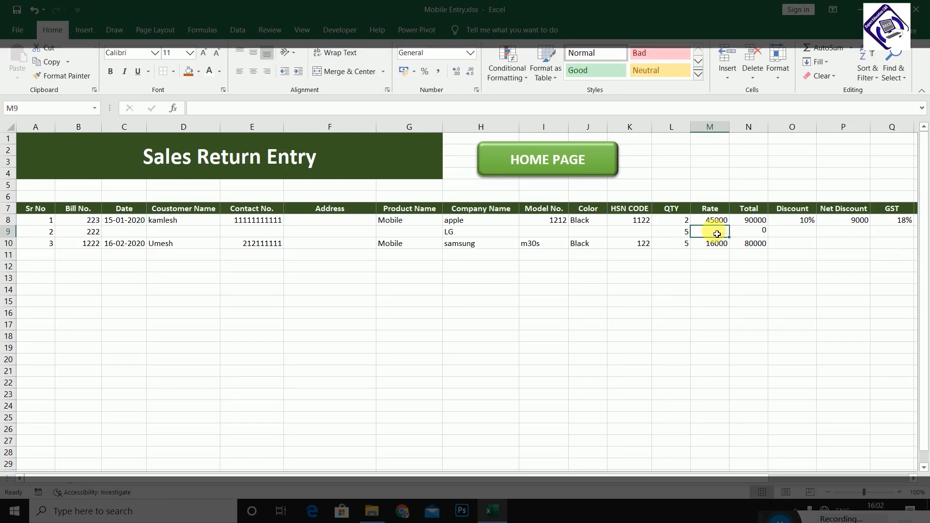
Fill the 10% discount and the Net Discount formula from row 8 down to row 10.
click(796, 220)
drag(821, 228, 820, 249)
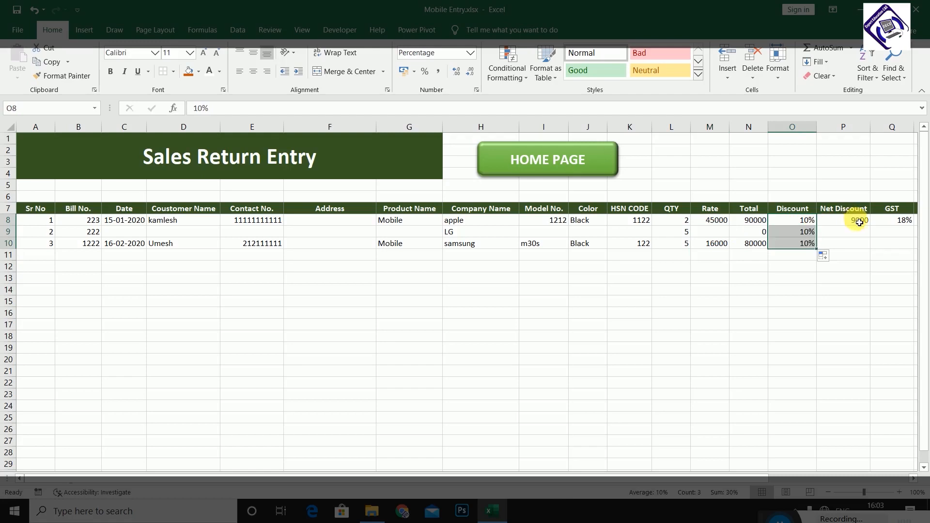
click(861, 222)
drag(870, 225, 869, 248)
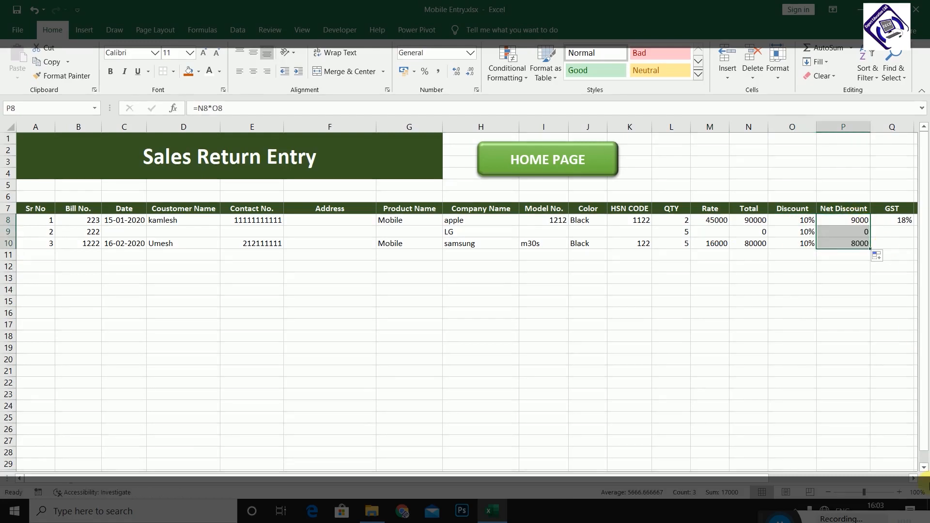
Fill the 18% GST and the GST Amount formula from row 8 down to row 10.
click(919, 478)
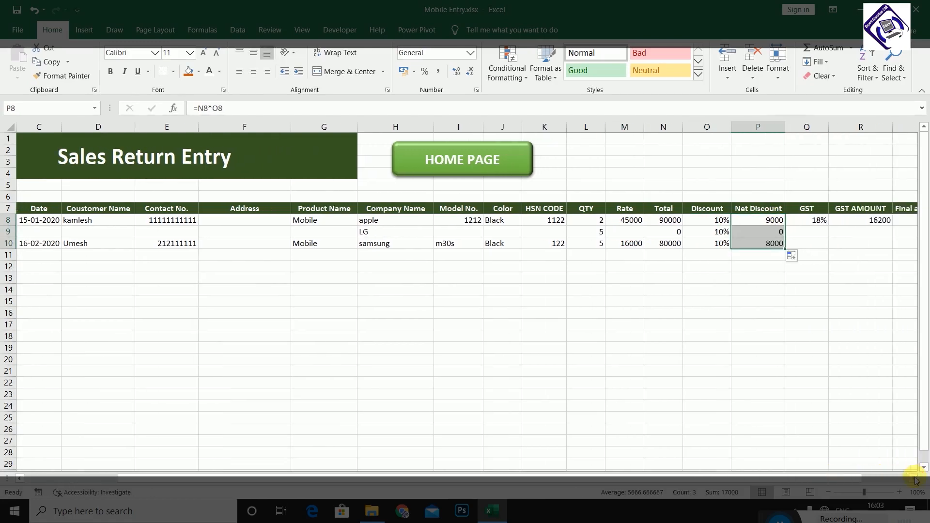
click(700, 220)
drag(710, 226, 710, 248)
click(765, 222)
drag(774, 226, 773, 248)
Fill the Final amount formula from S8 down to S10.
click(799, 221)
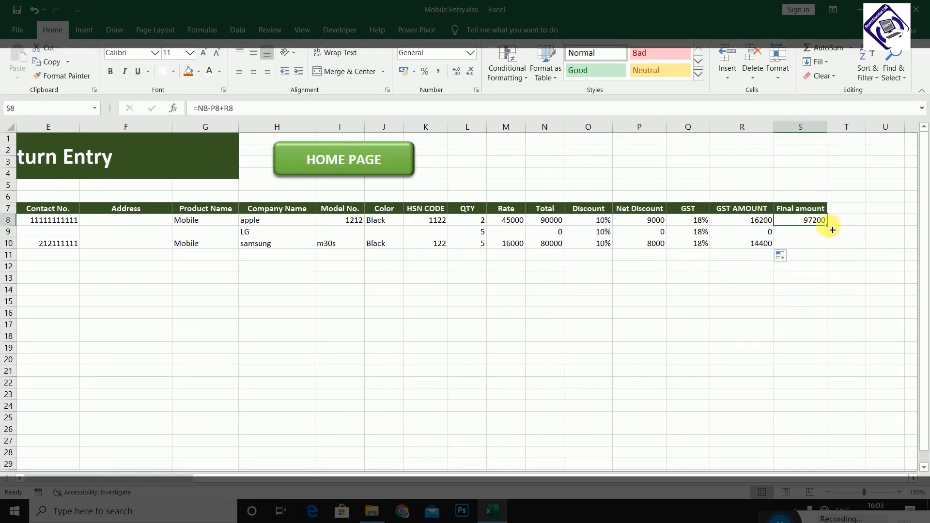
drag(831, 230, 829, 248)
click(646, 346)
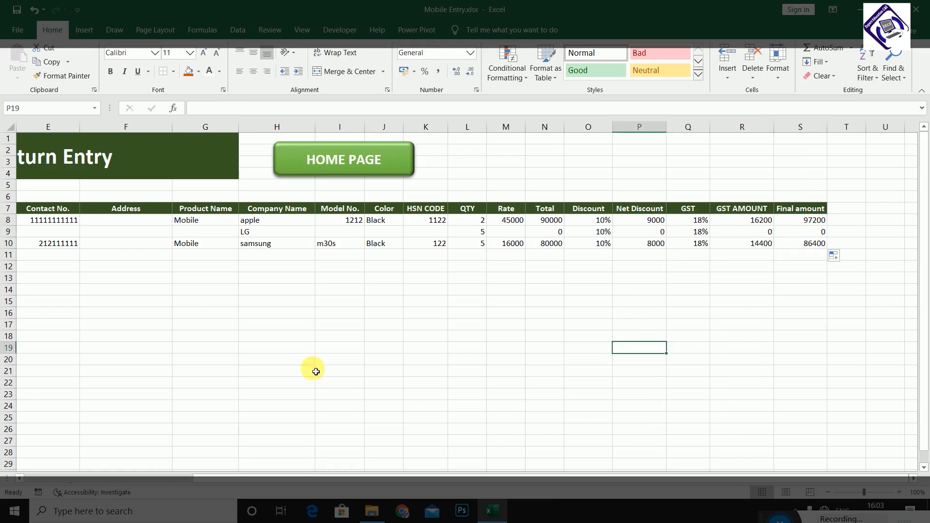
Return to the dashboard sheet to check the Sales Return amount and the Samsung stock.
click(361, 153)
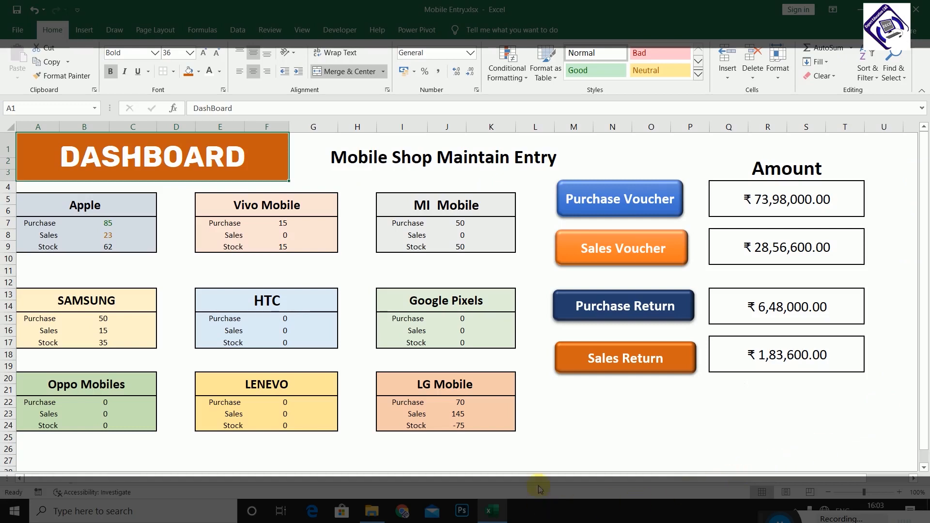
click(499, 505)
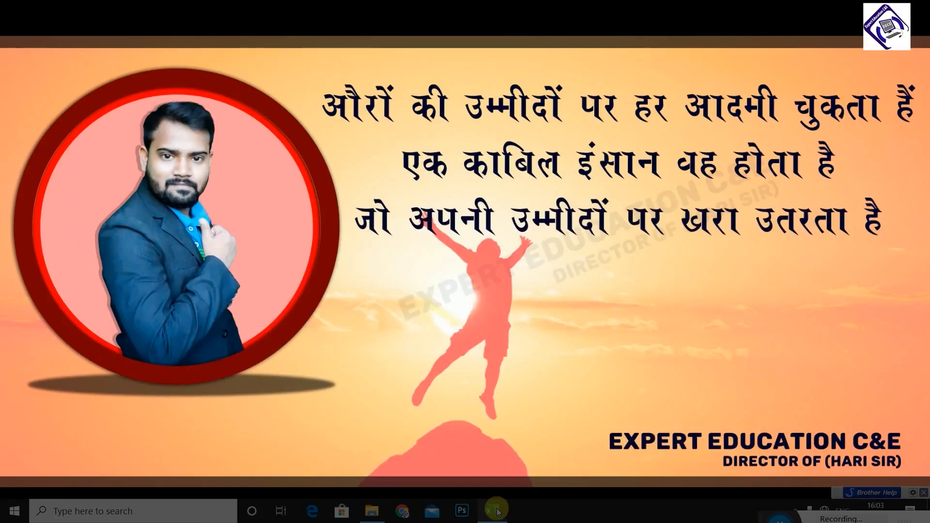
click(498, 511)
Create a new blank workbook.
click(3, 23)
click(42, 85)
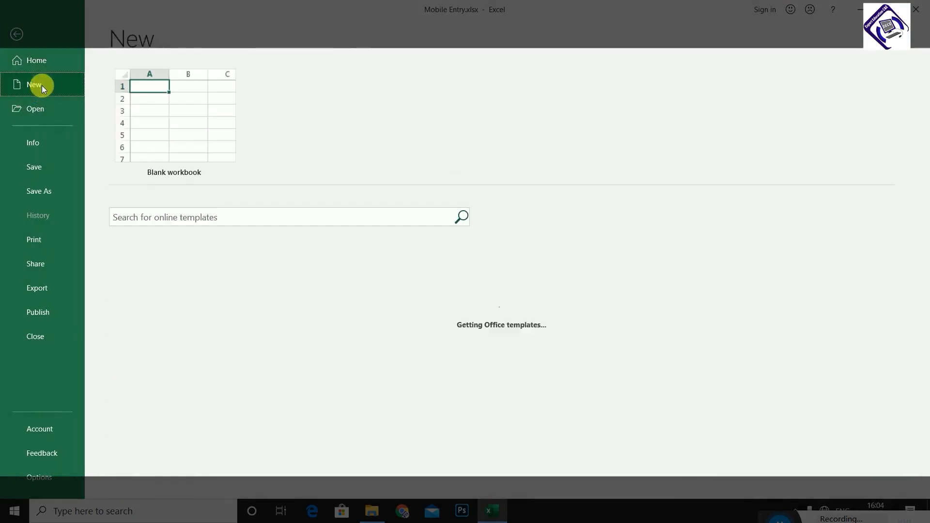
click(193, 125)
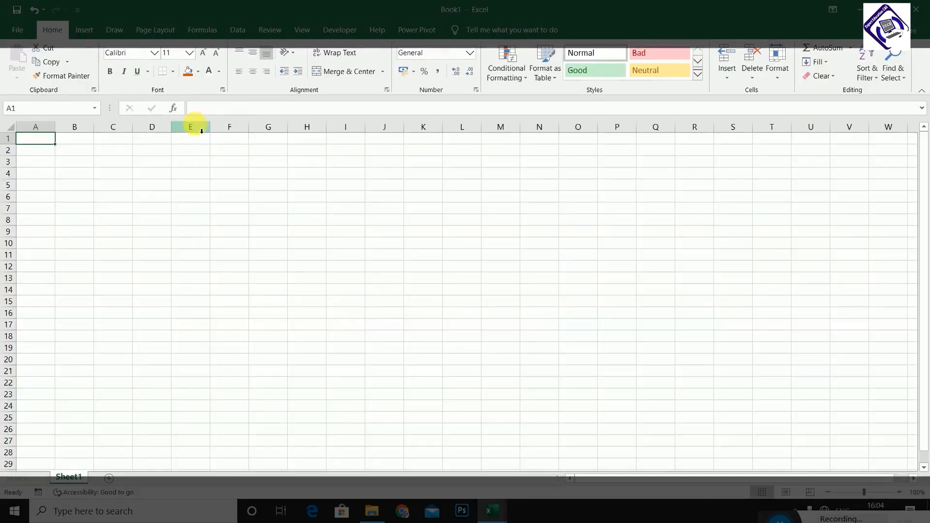
drag(306, 2, 368, 1)
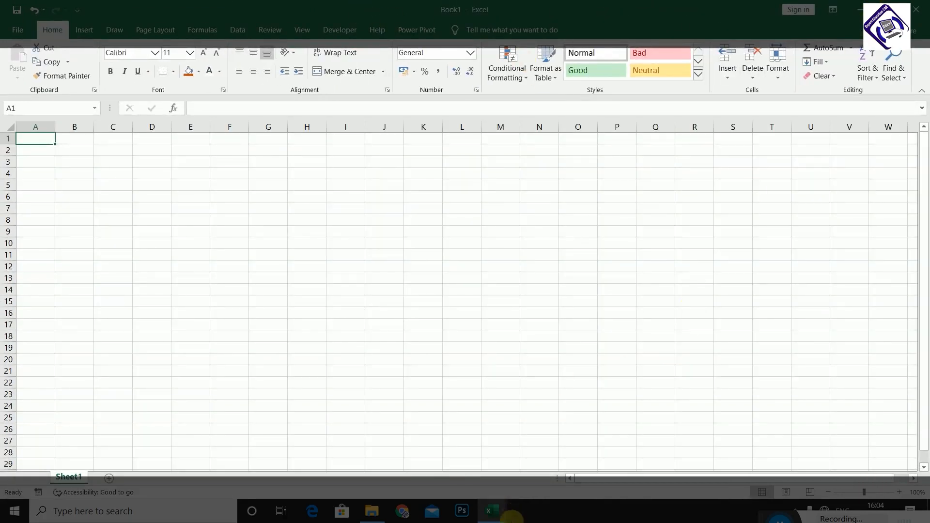
Look at the finished dashboard in Mobile Entry.xlsx and return to the blank Book1 workbook.
click(501, 511)
click(457, 460)
click(473, 377)
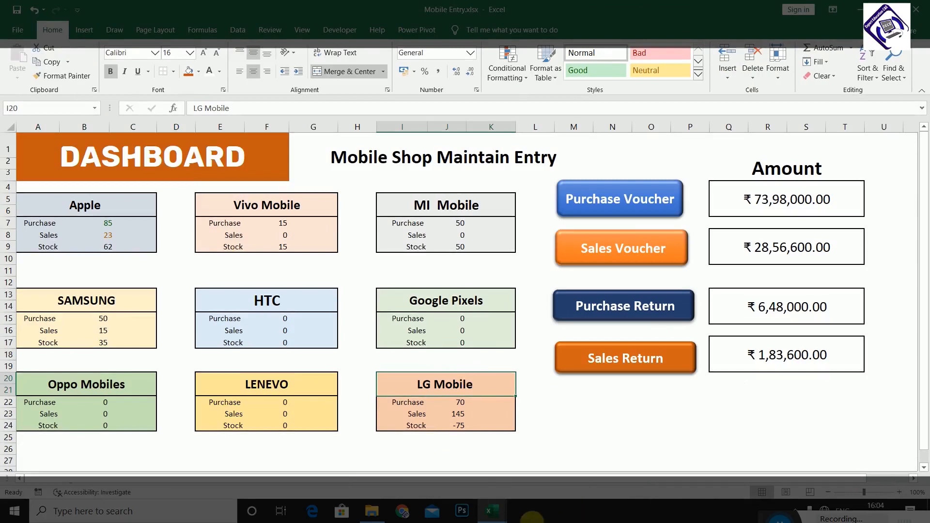
click(488, 515)
click(527, 473)
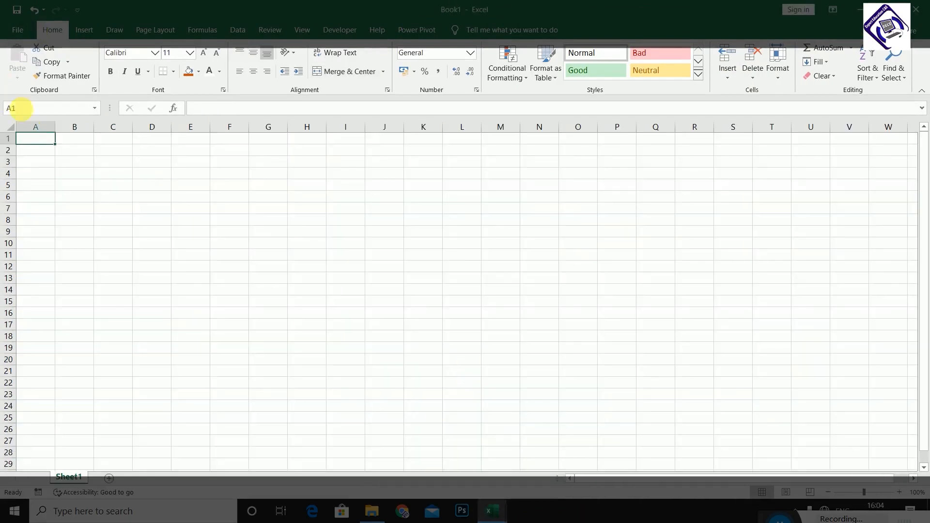
Merge and center A1:H5 and enter the title DASHBOARD in it.
drag(35, 139, 312, 186)
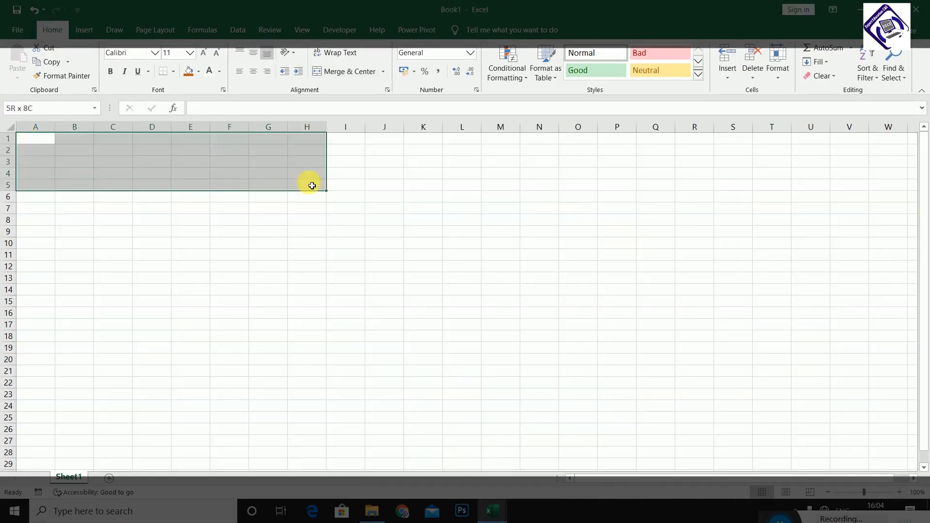
click(344, 71)
double_click(198, 157)
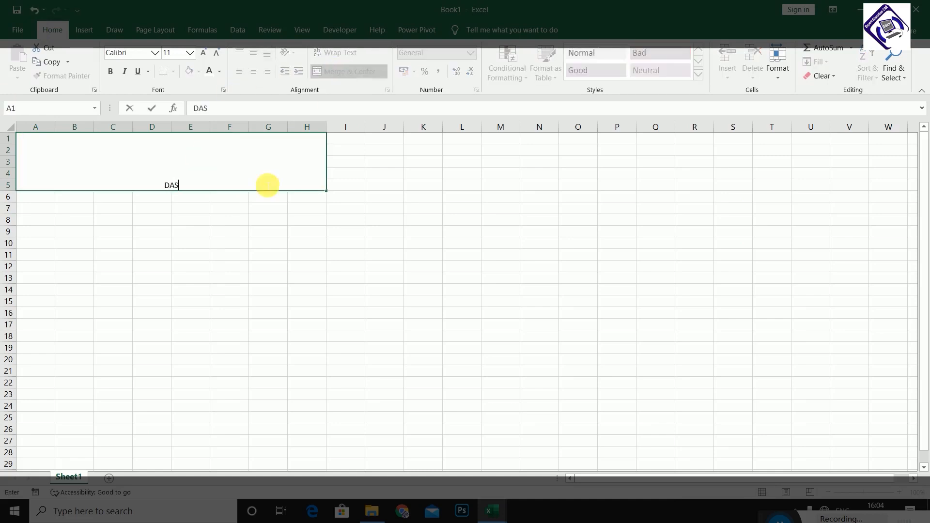
text(DASHBOARD)
key(ctrl+Return)
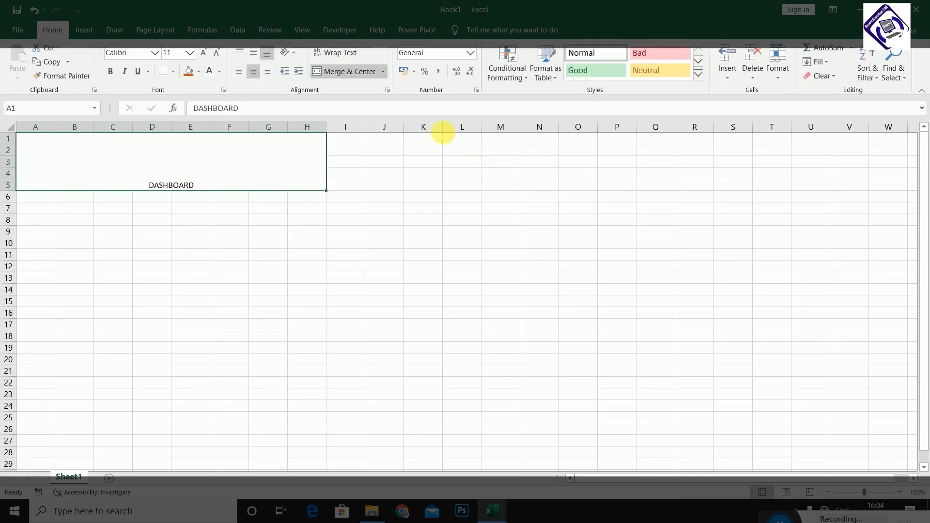
Make the DASHBOARD title bold at font size 48 and align it vertically in the middle.
click(108, 73)
click(203, 53)
click(203, 53)
click(203, 54)
click(203, 53)
click(203, 53)
click(203, 54)
click(203, 53)
click(203, 53)
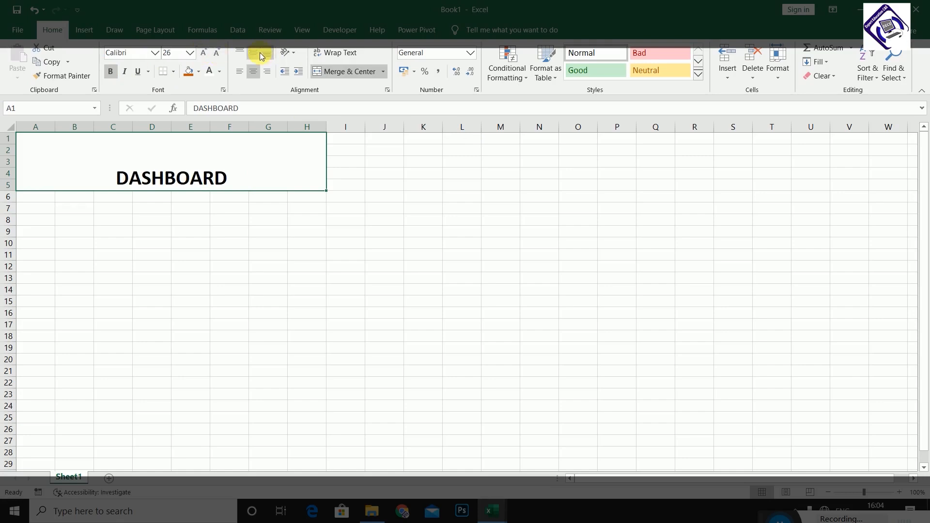
click(258, 56)
click(203, 53)
click(203, 53)
click(203, 54)
click(203, 54)
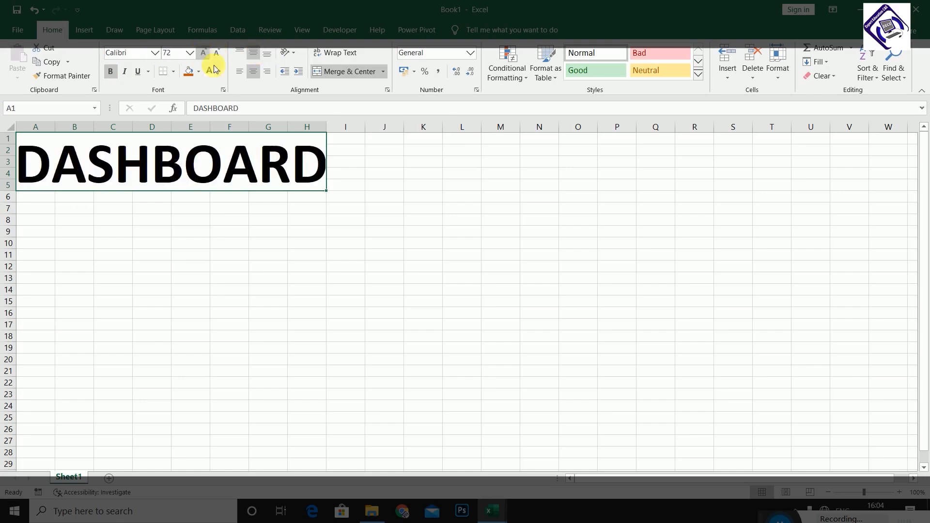
click(218, 53)
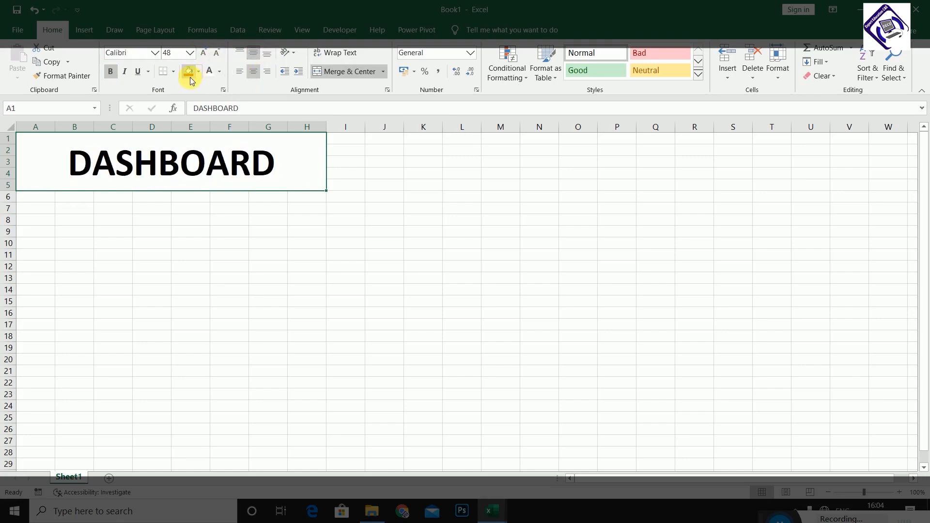
Give the DASHBOARD title cell a dark orange fill and white text.
click(198, 72)
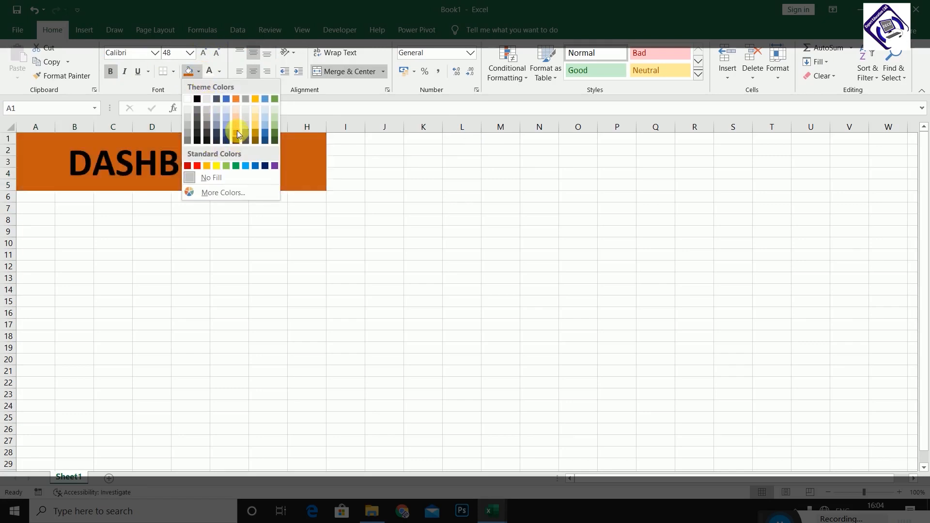
click(235, 132)
click(210, 72)
click(385, 196)
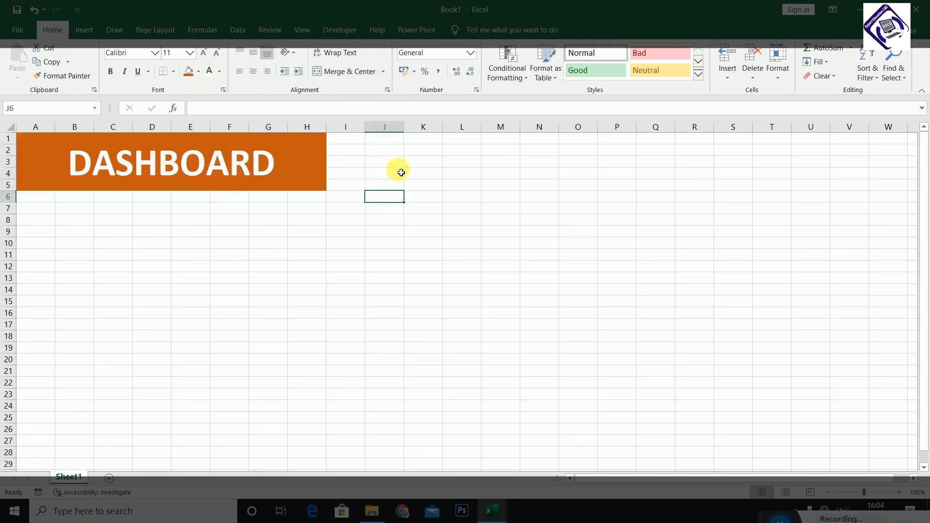
Merge and center J2:Q5 and enter the heading Mobile Maintain Entry Shop.
drag(391, 151, 659, 185)
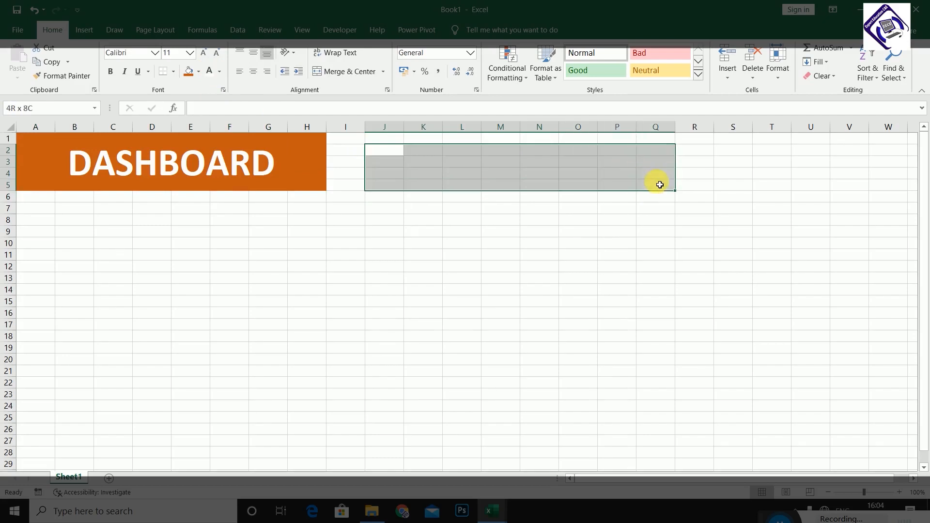
click(350, 71)
text(Mobil)
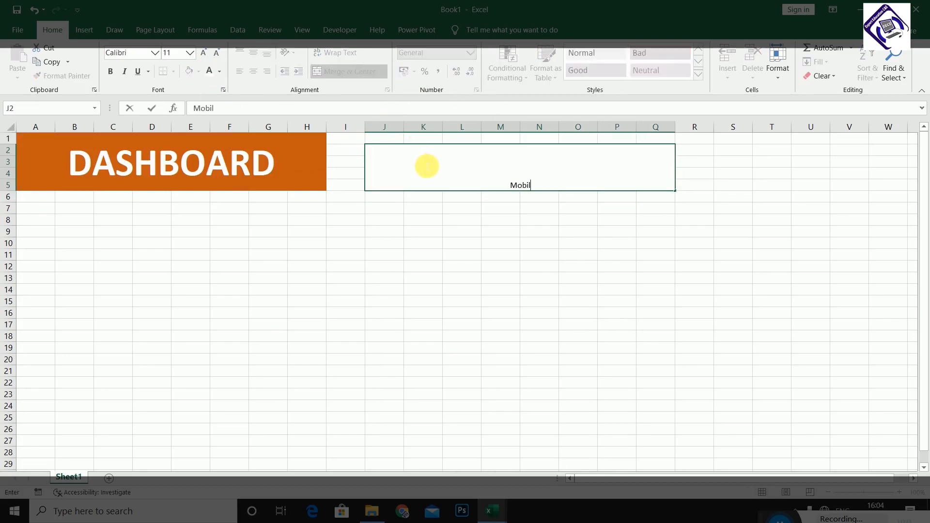
text(e Data)
key(BackSpace)
key(BackSpace)
key(BackSpace)
text(Maintain Enty)
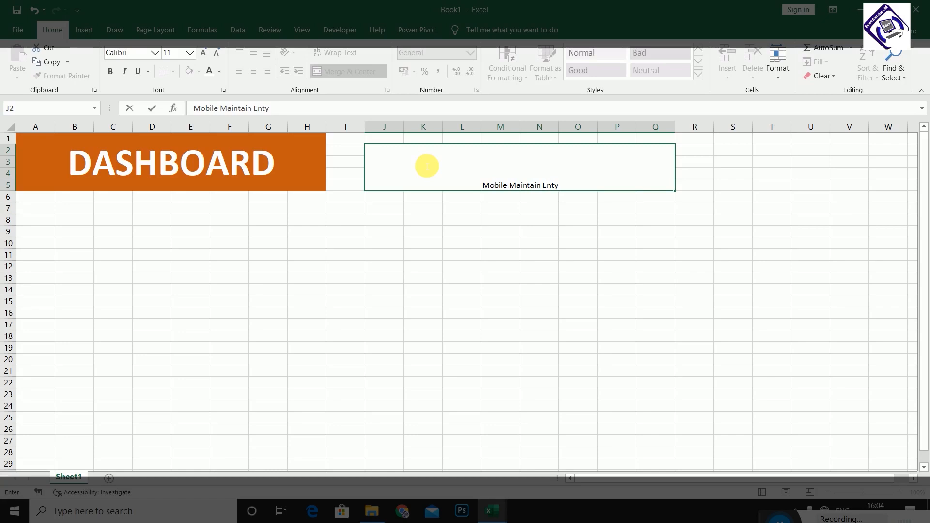
key(BackSpace)
text(ry Shop)
key(Return)
click(426, 165)
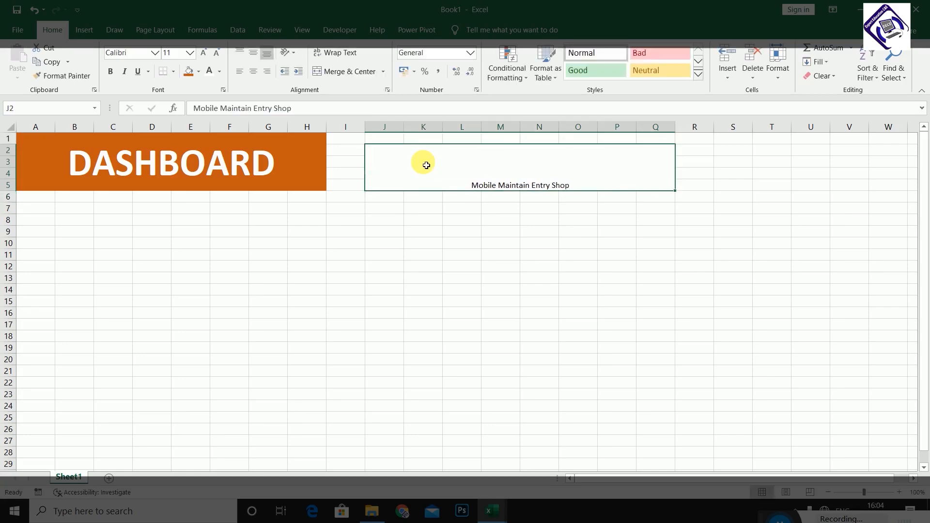
Make the Mobile Maintain Entry Shop heading bold at font size 20 and align it vertically in the middle.
click(110, 71)
click(202, 55)
click(203, 55)
click(202, 54)
click(202, 55)
click(202, 54)
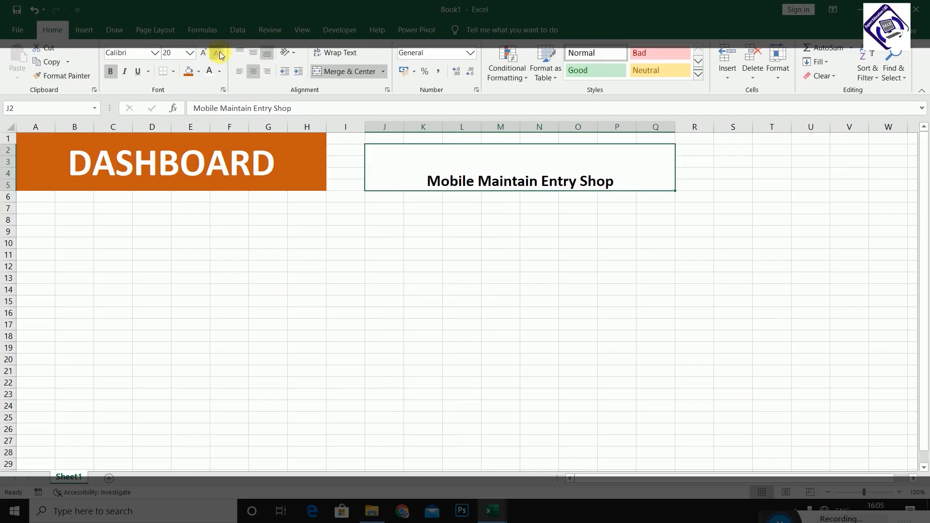
click(256, 51)
click(334, 193)
click(514, 267)
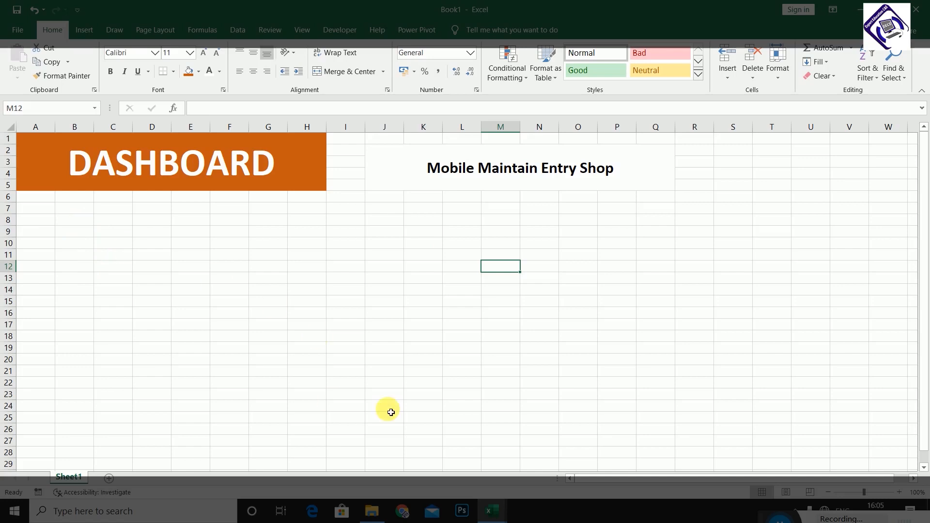
Examine the brand stock boxes on the Mobile Entry.xlsx dashboard, and return to Book1.
mouse_move(382, 517)
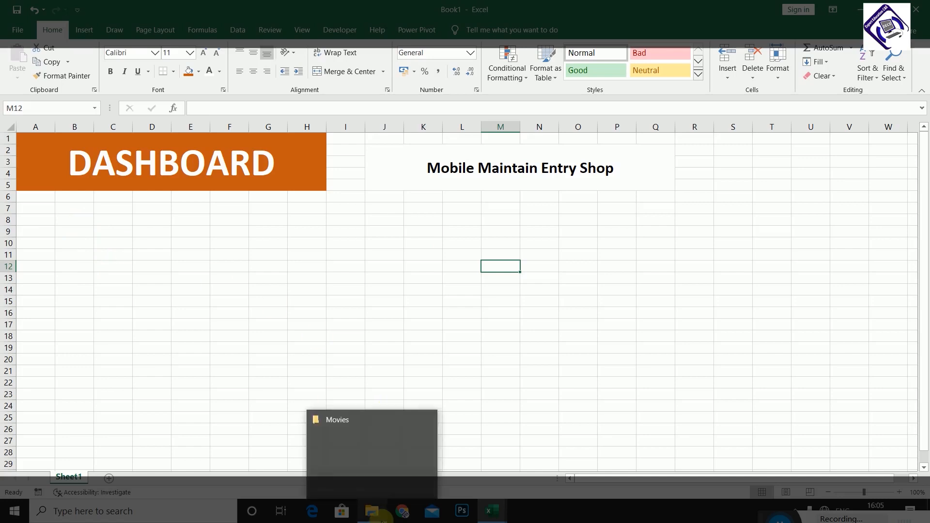
mouse_move(491, 511)
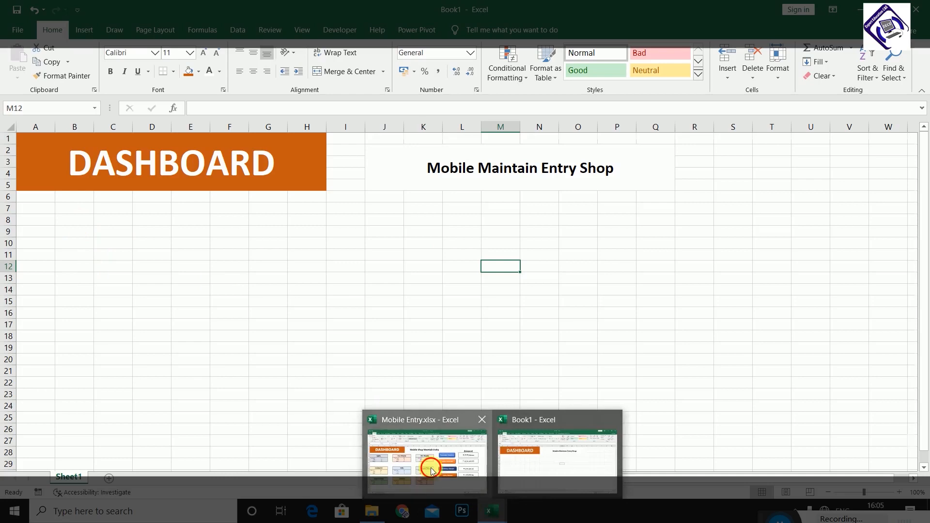
click(425, 463)
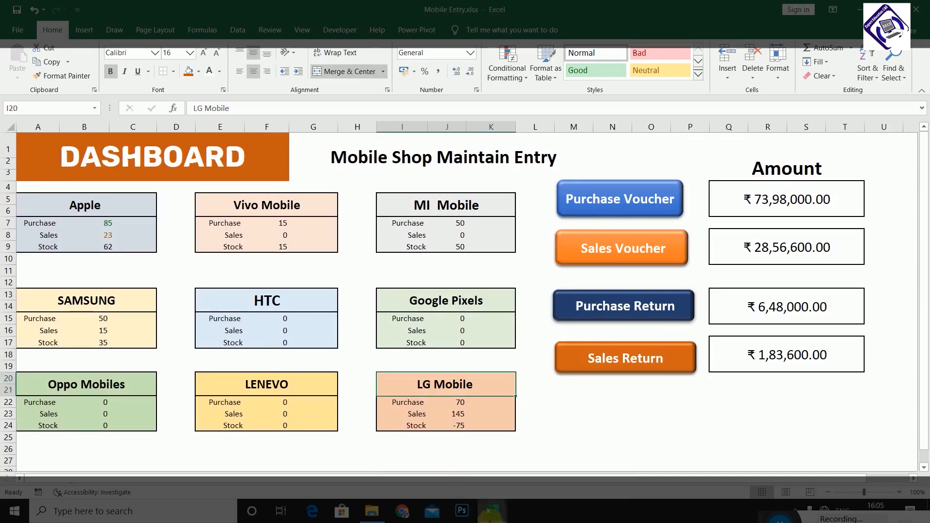
mouse_move(491, 511)
click(528, 466)
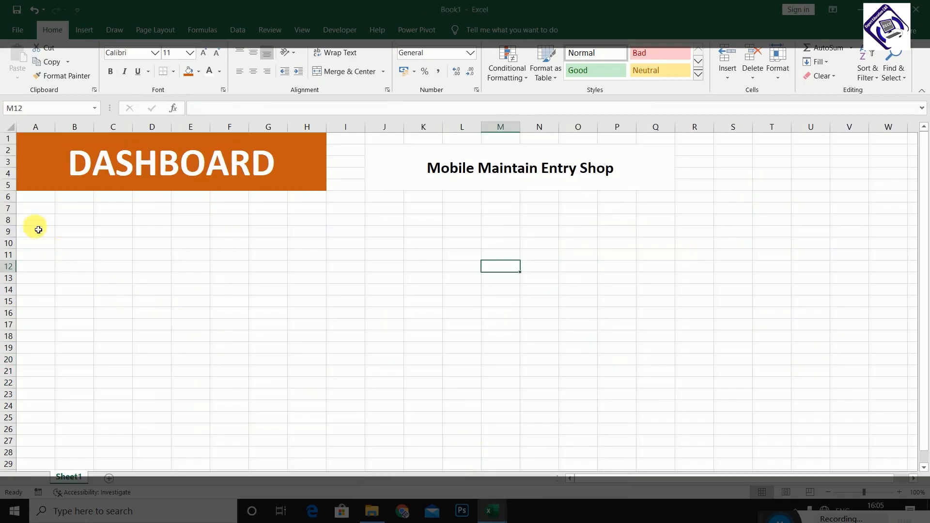
Apply thick outside borders around A8:D13.
drag(34, 220, 166, 280)
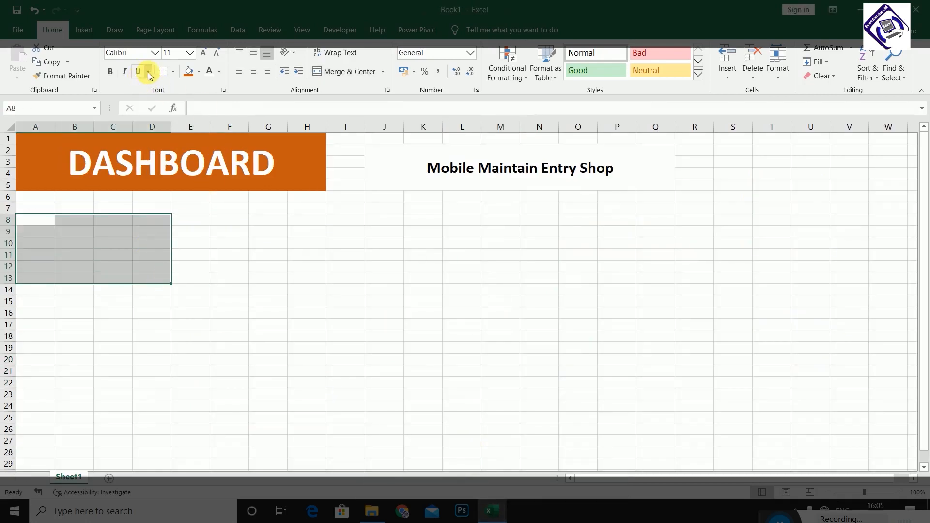
click(173, 71)
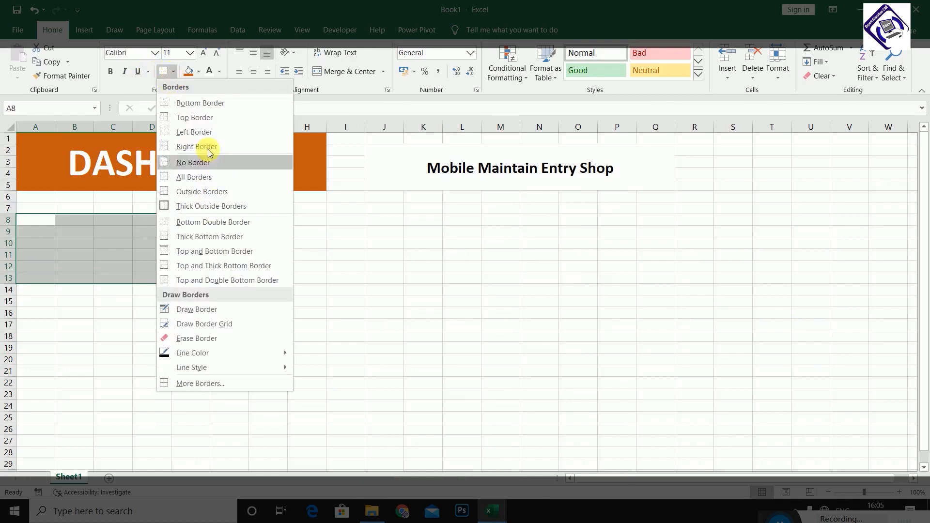
click(194, 205)
click(204, 347)
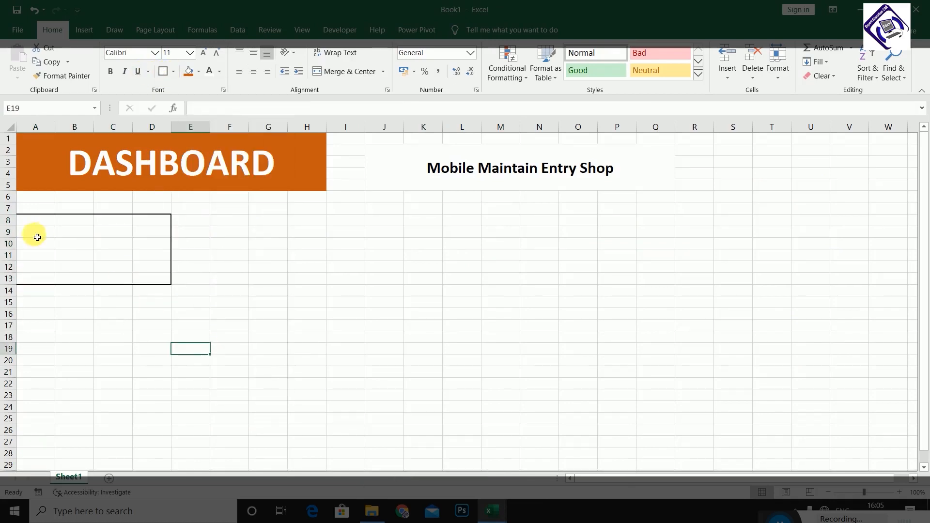
Merge and center A8:D9 and enter the heading Samsung.
drag(31, 222, 145, 230)
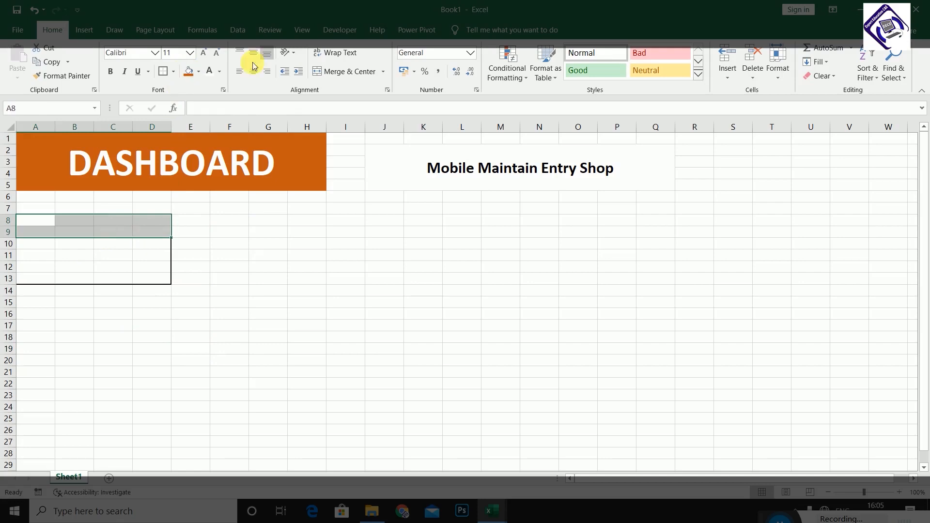
click(357, 73)
click(144, 321)
double_click(141, 240)
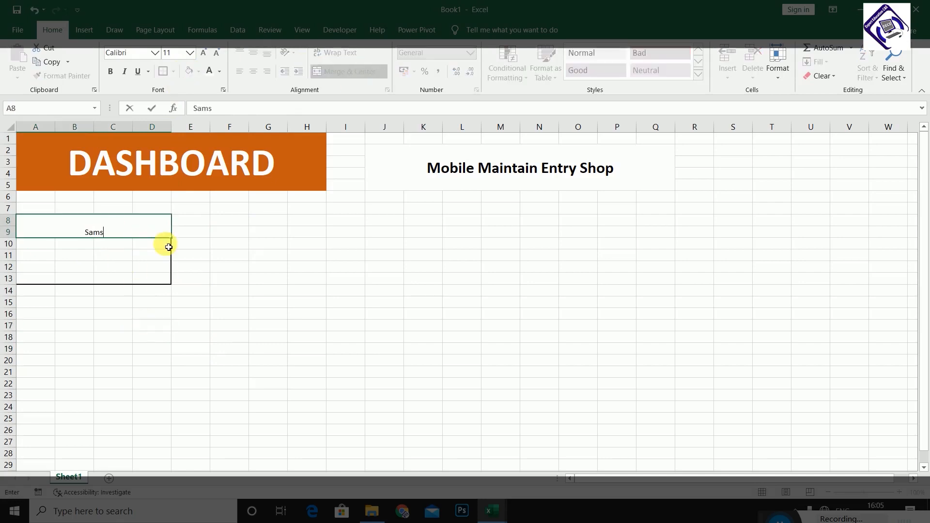
key(Return)
key(Up)
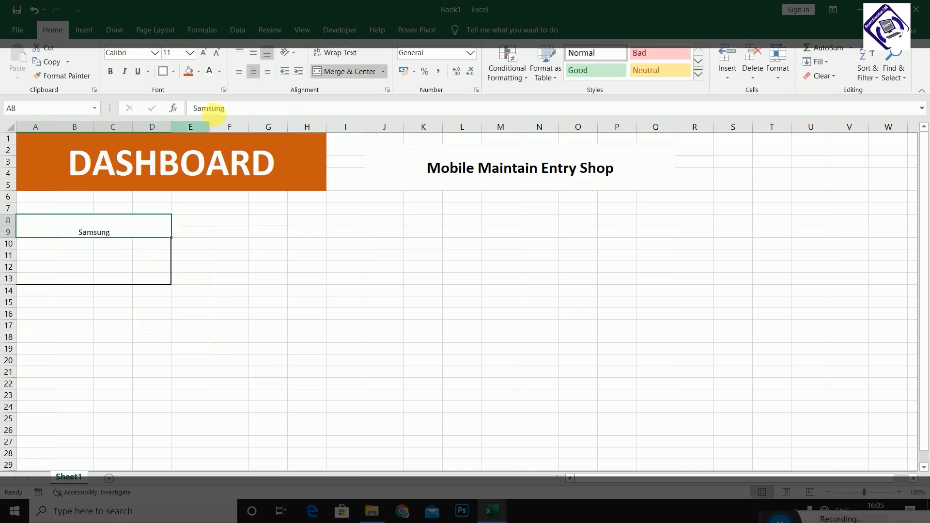
Make the Samsung heading bold at font size 18 and align it vertically in the middle.
click(252, 54)
click(110, 71)
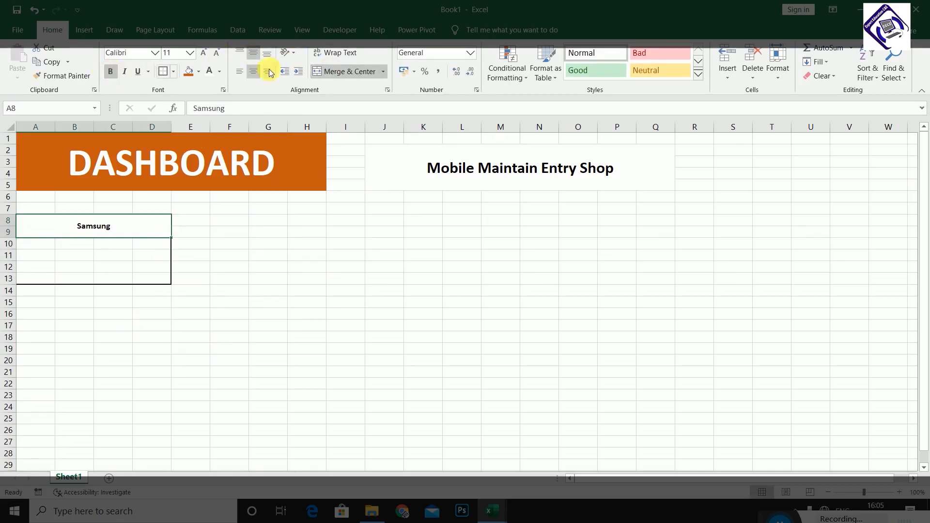
click(202, 57)
click(203, 57)
click(63, 268)
Check the box labels on the Mobile Entry.xlsx dashboard, return to Book1, and enter Purchase in A10.
click(47, 246)
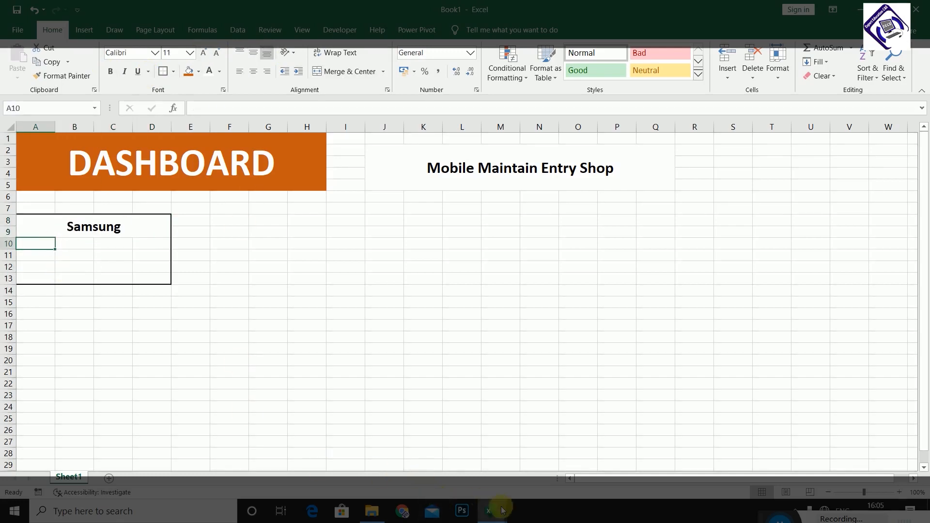
mouse_move(503, 512)
click(426, 443)
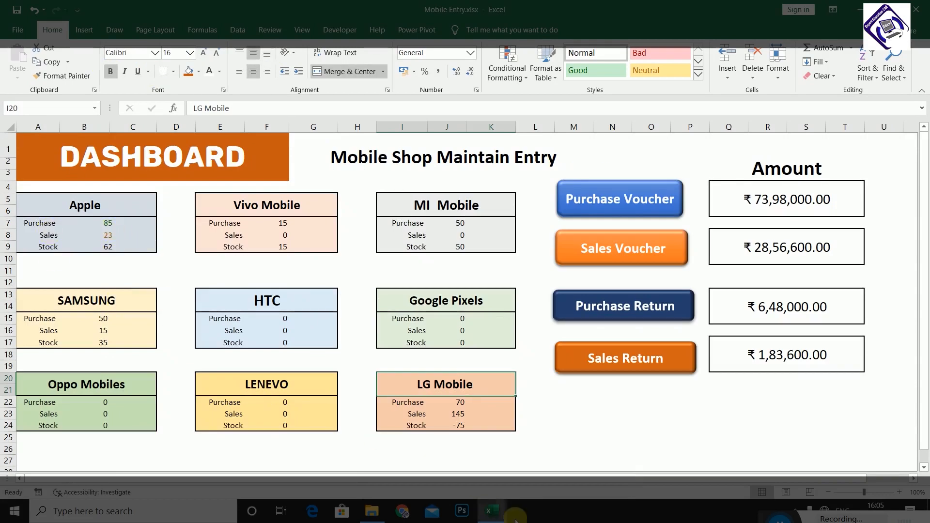
click(492, 511)
click(513, 460)
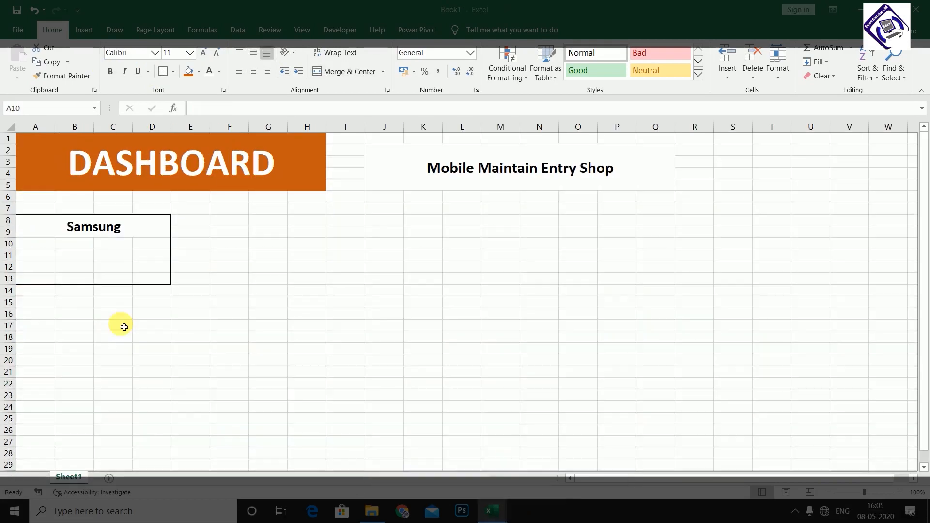
click(112, 278)
drag(35, 247, 58, 246)
text(Purchase)
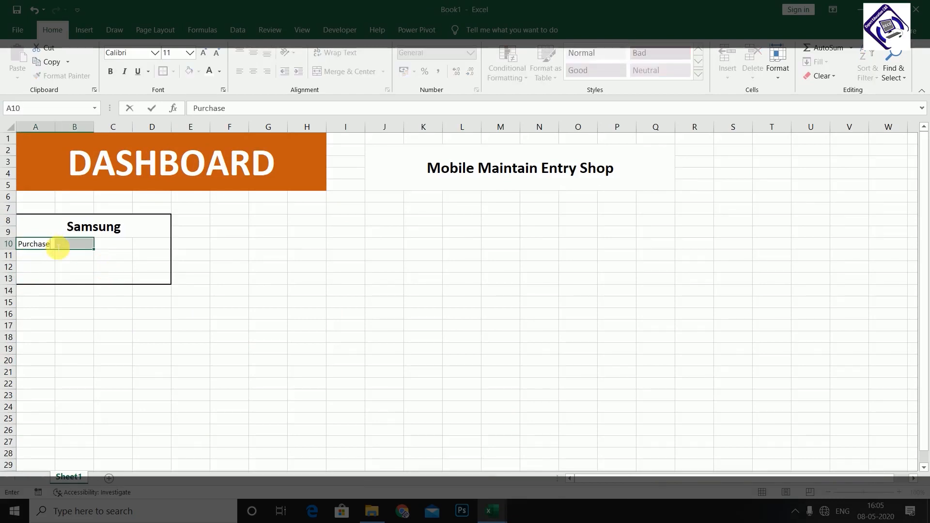
key(Return)
Enter Sales in A11 and Stock in A12 of the Samsung box.
key(Down)
key(Left)
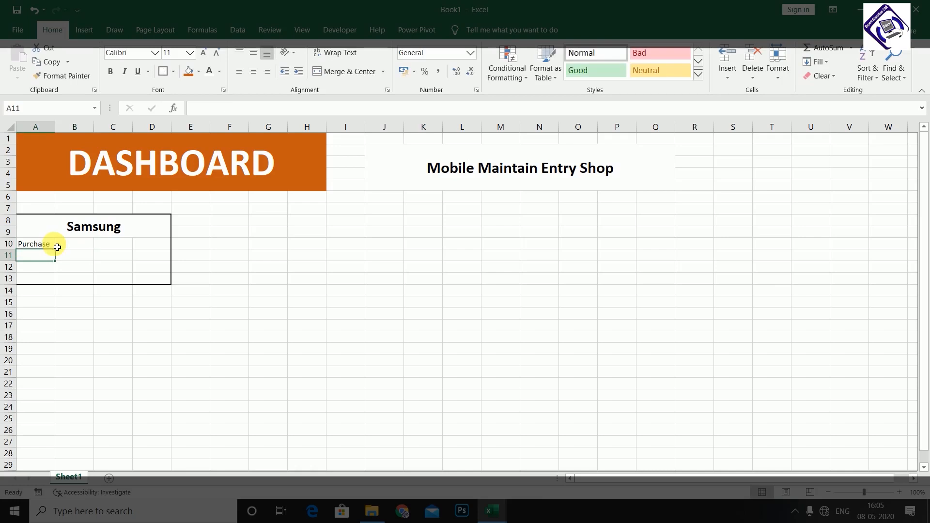
text(Sales)
key(Return)
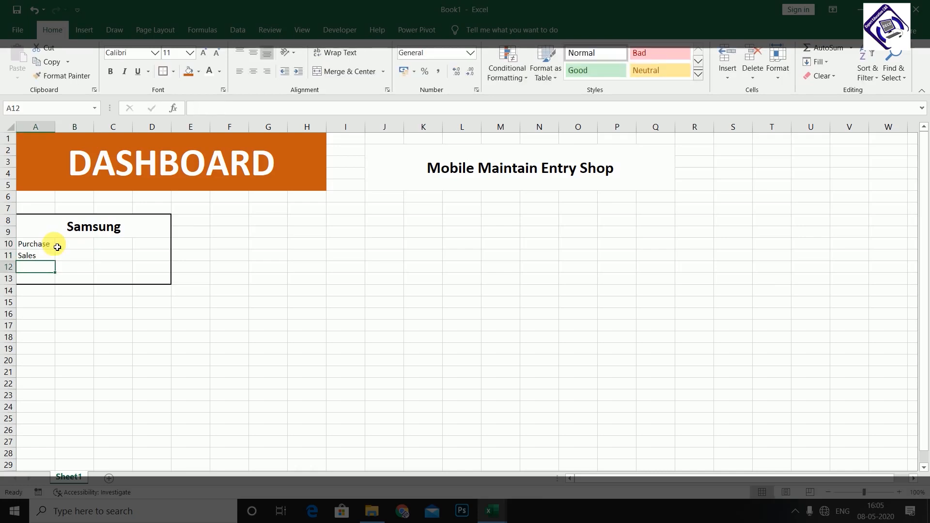
text(Stock)
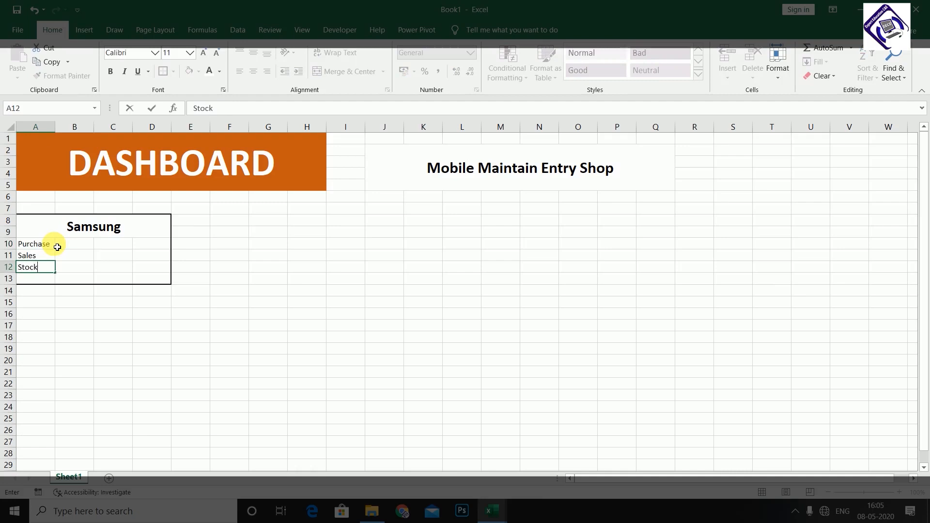
key(Return)
key(Up)
Merge A10:B12 across row by row and center the Purchase, Sales and Stock labels.
drag(52, 247, 85, 268)
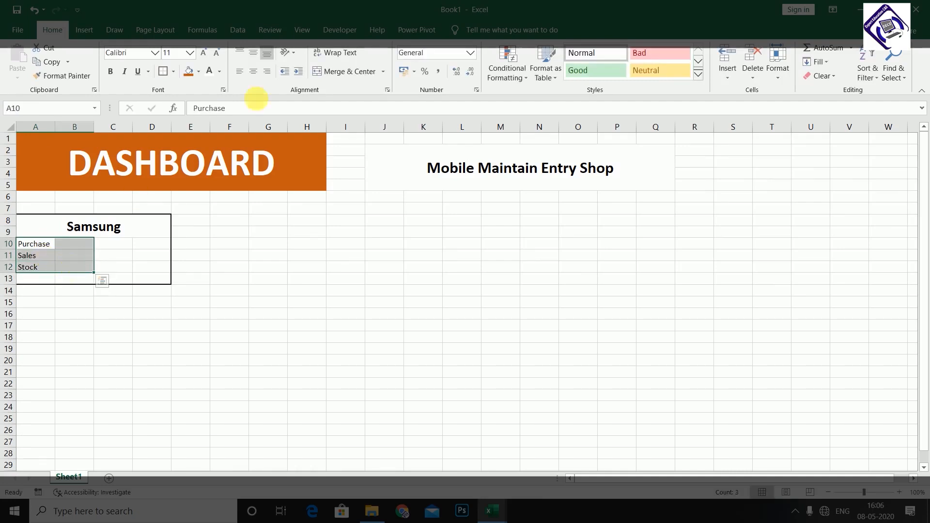
click(382, 71)
click(371, 103)
click(80, 291)
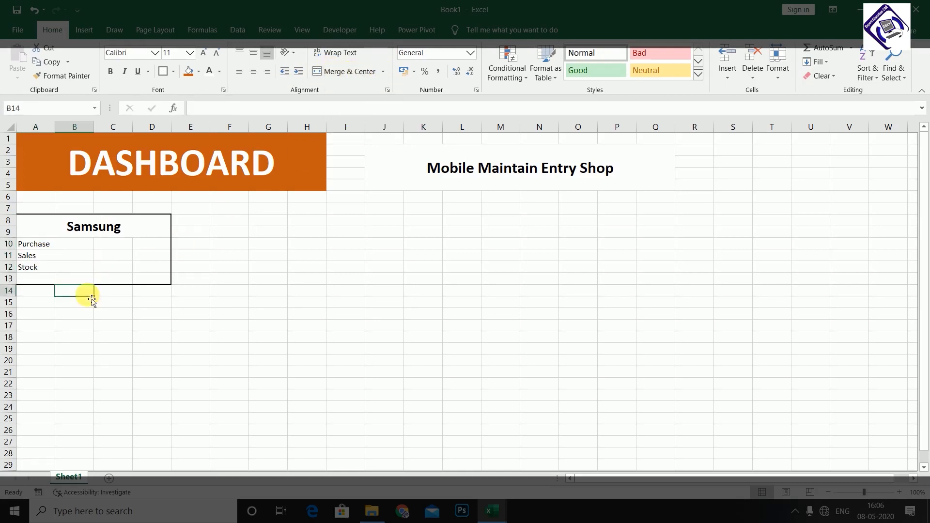
click(59, 245)
drag(63, 258, 66, 268)
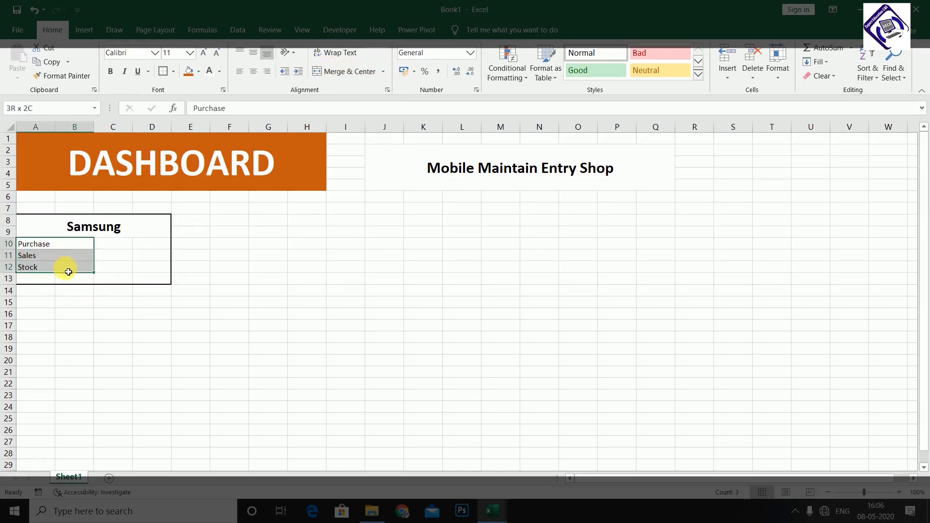
click(254, 73)
click(187, 326)
Add a border line separating the Samsung heading from the rows beneath it.
drag(119, 244, 156, 266)
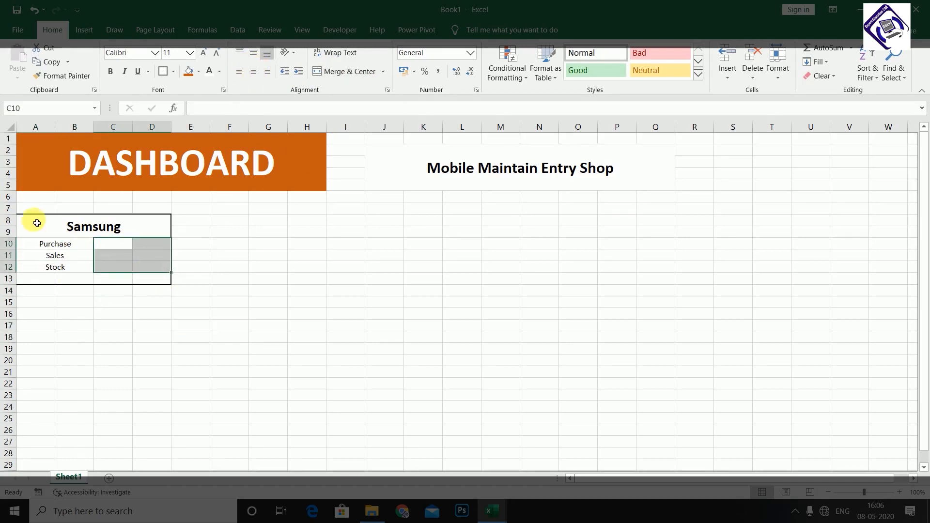
click(127, 235)
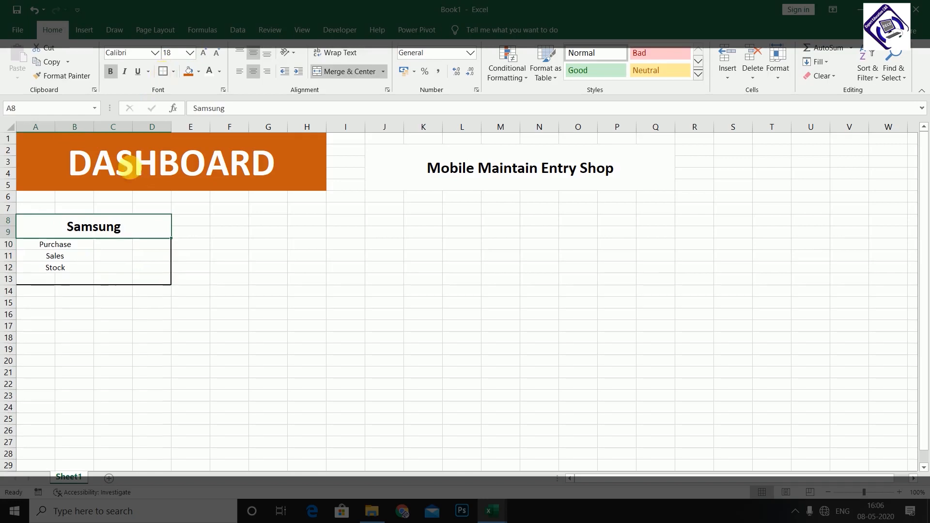
click(113, 255)
drag(32, 248, 149, 280)
Fill the whole Samsung box, A8:D13, with a light blue color.
drag(36, 228, 135, 274)
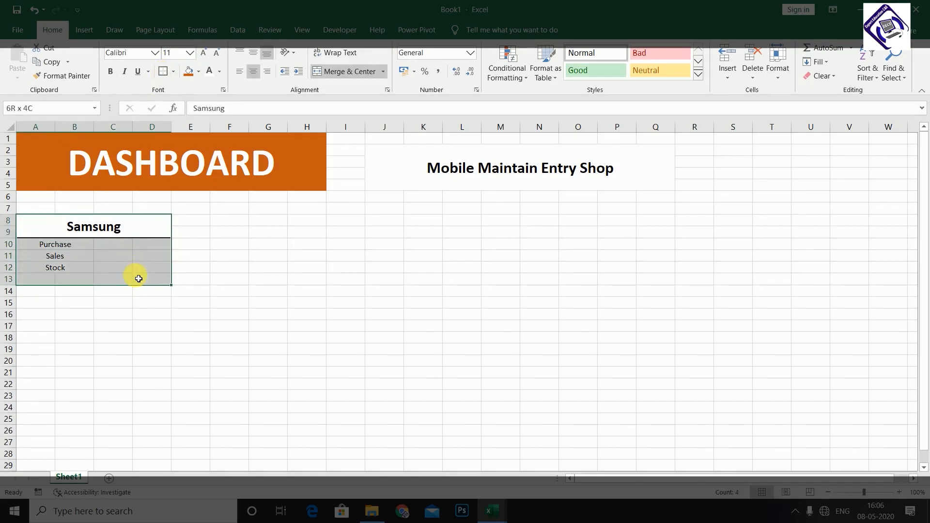
click(199, 72)
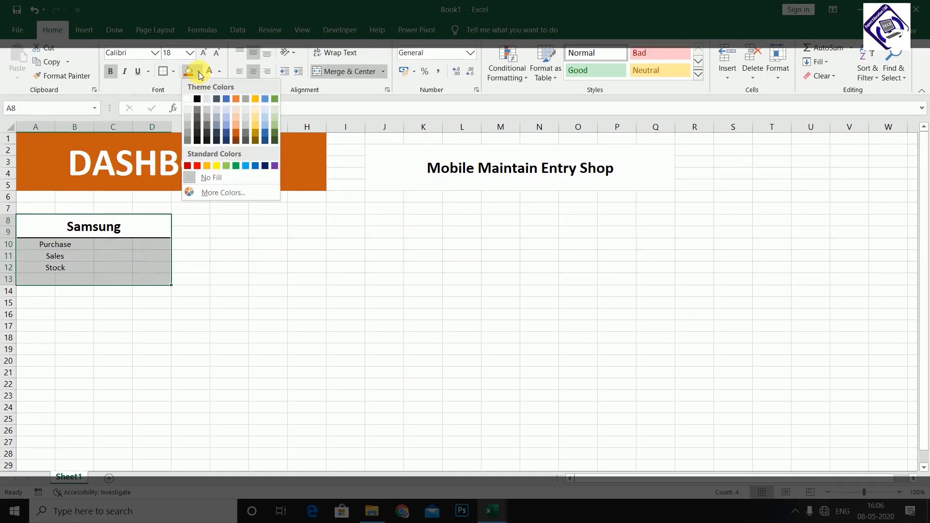
click(224, 110)
click(225, 255)
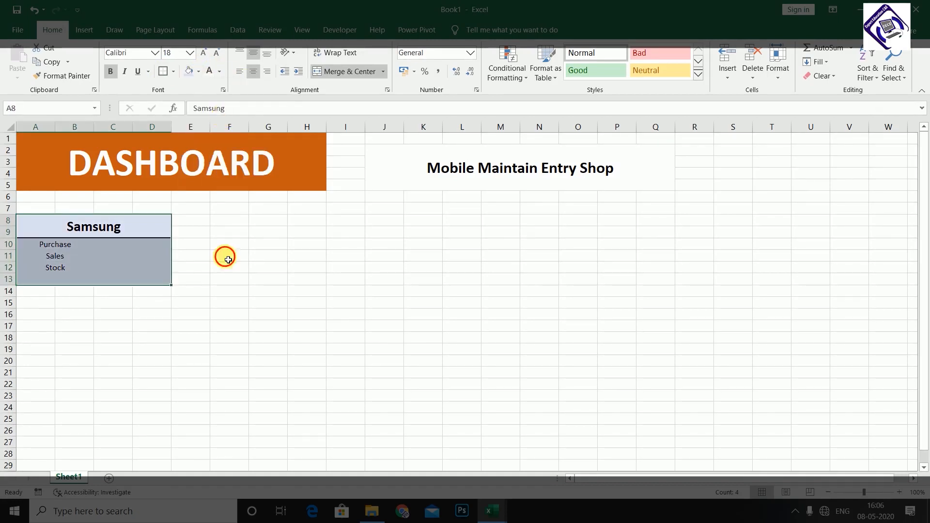
click(78, 267)
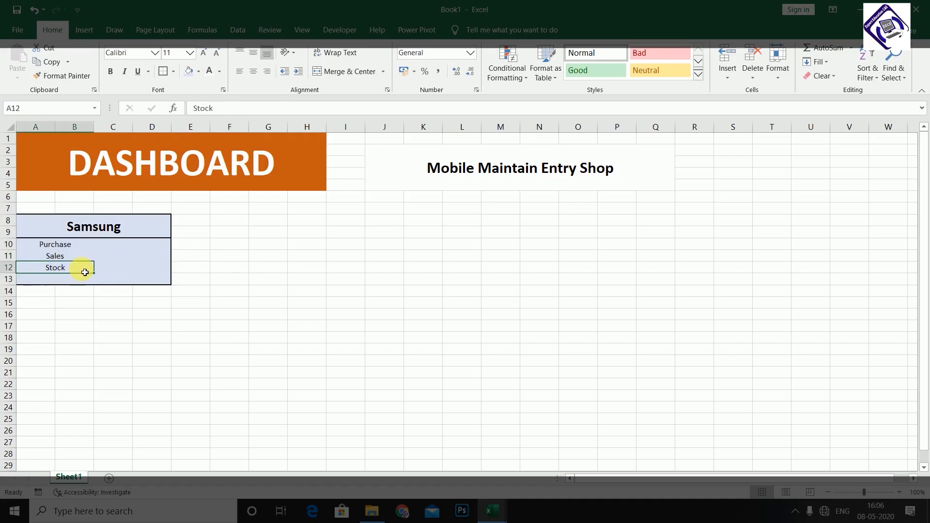
click(244, 292)
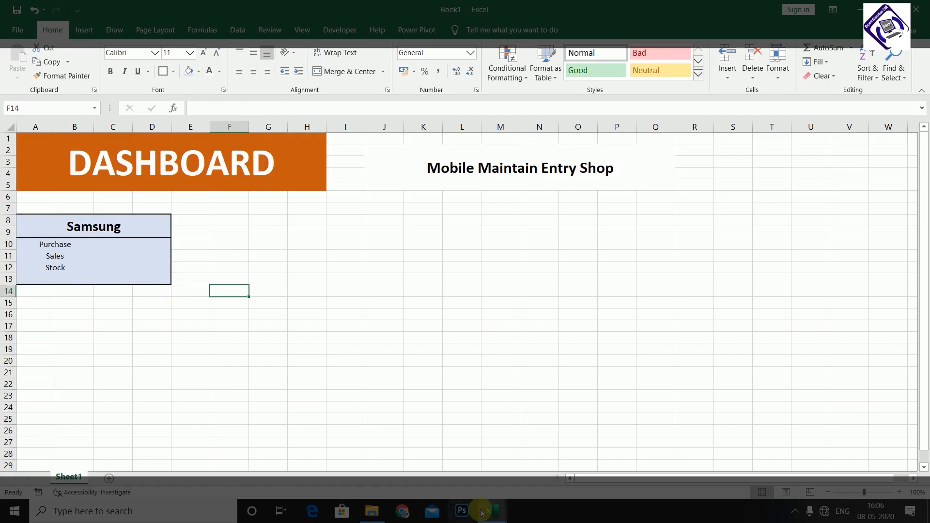
Check the Mobile Entry.xlsx dashboard again, and add a new sheet named Purchase Voucher to Book1.
mouse_move(481, 512)
click(465, 460)
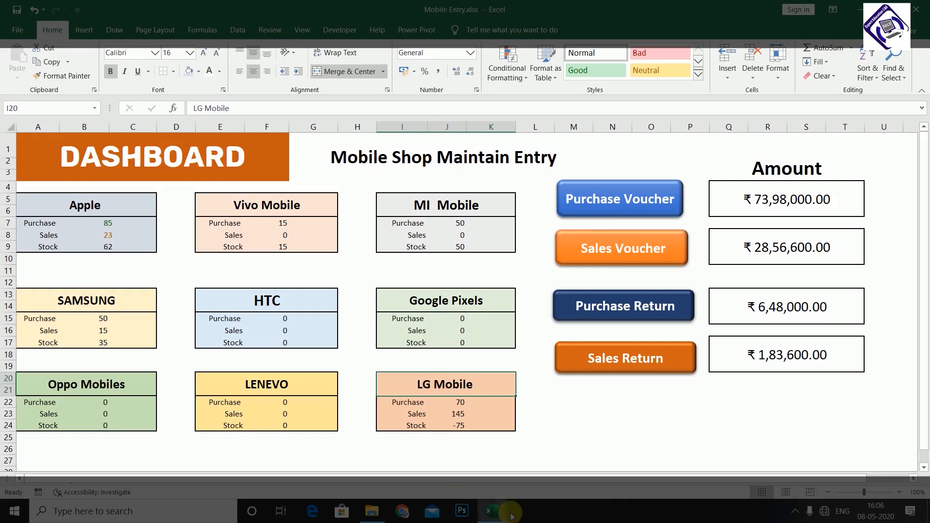
mouse_move(509, 513)
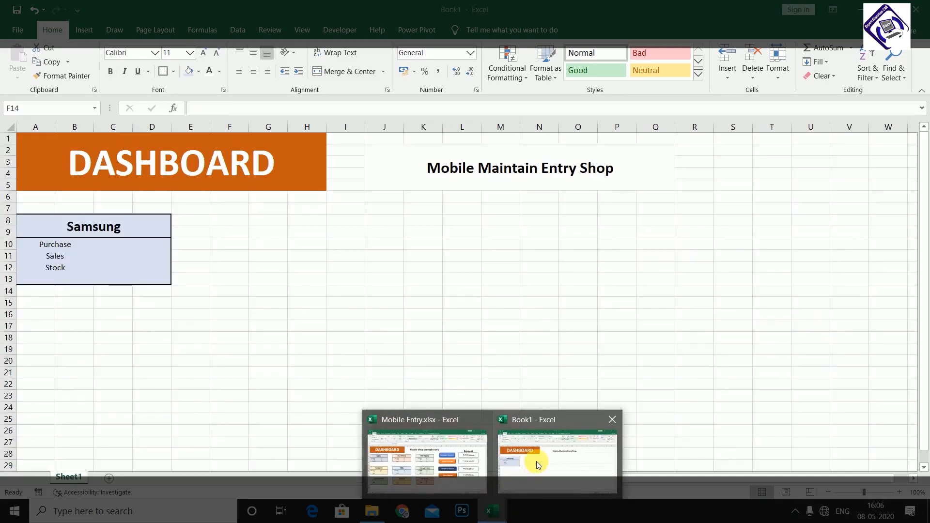
click(536, 461)
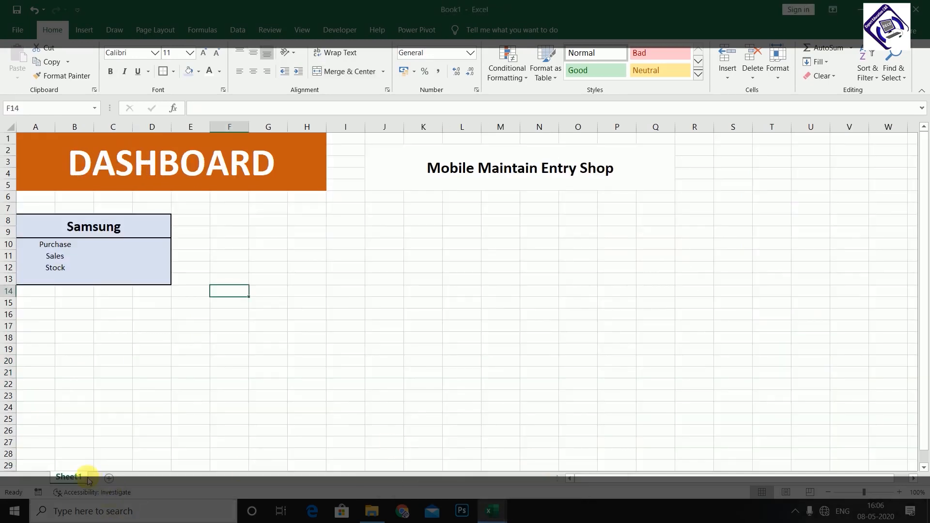
click(111, 480)
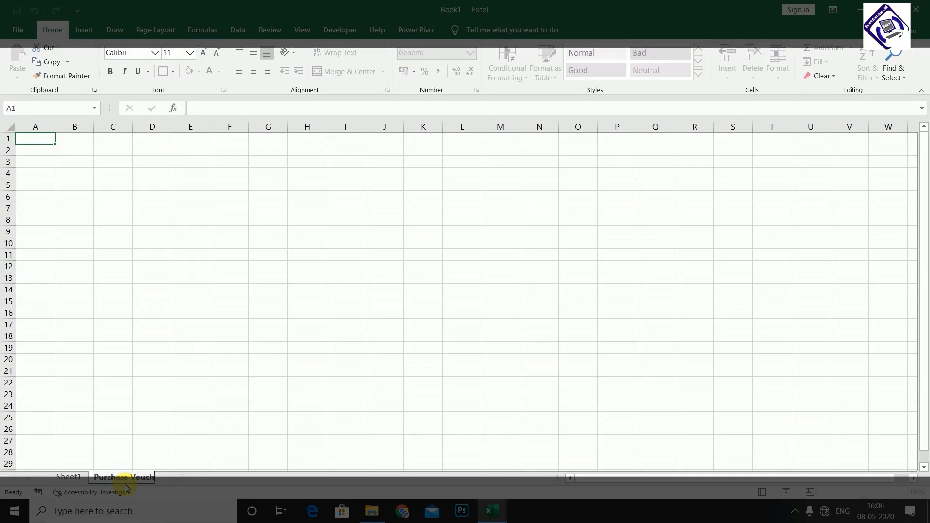
key(Return)
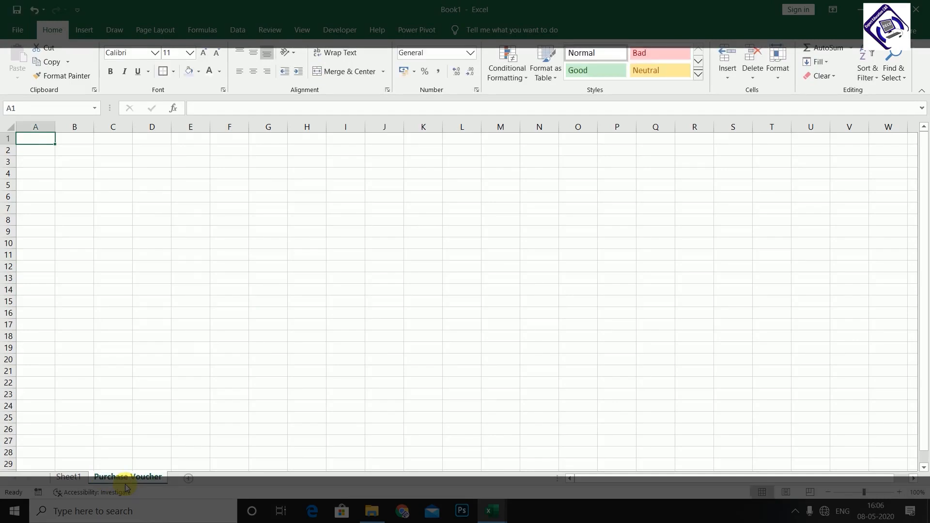
click(163, 465)
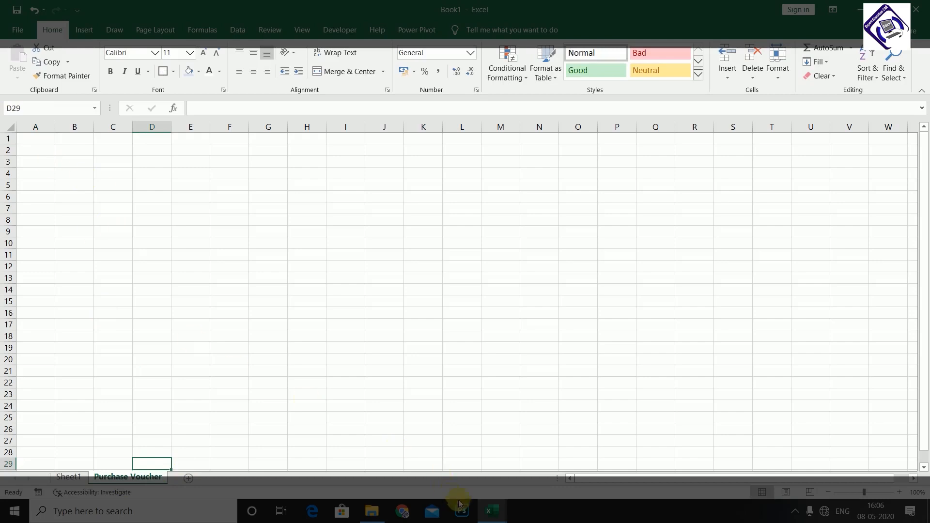
Switch to Mobile Entry.xlsx and copy header row A7:R7, SR No through Final amount, from its Purchase Voucher Entry sheet.
mouse_move(493, 514)
click(408, 427)
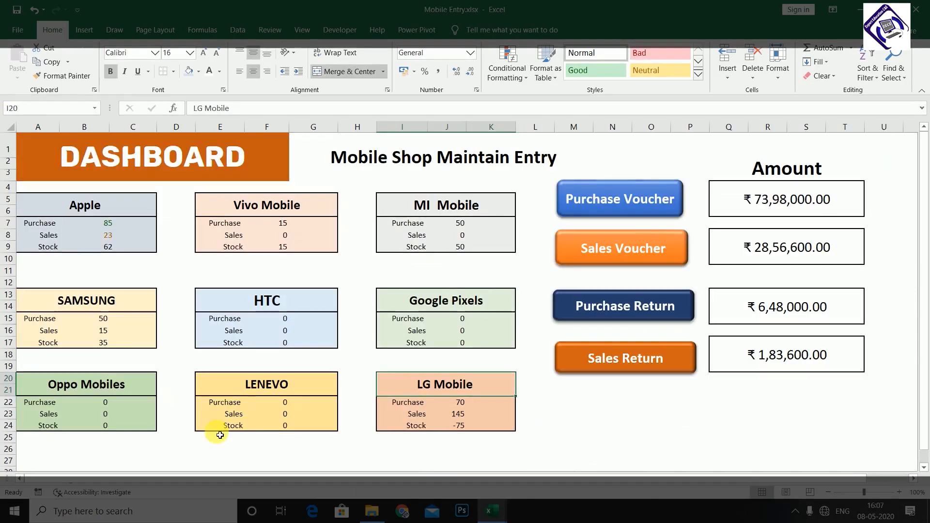
click(606, 252)
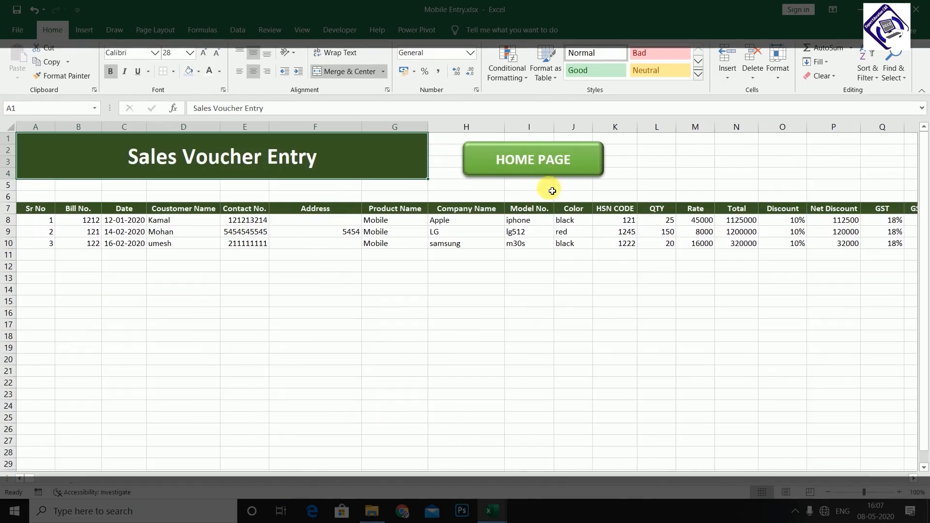
click(516, 153)
click(627, 200)
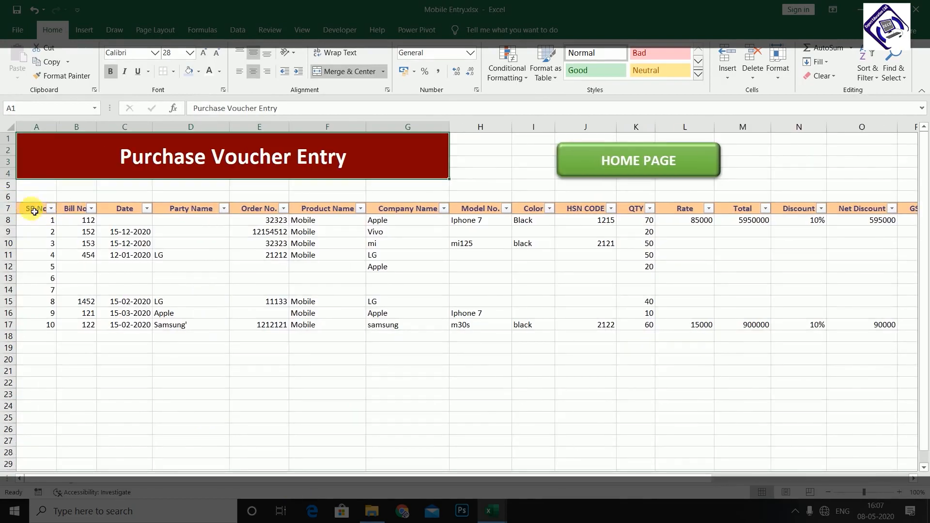
drag(22, 207, 856, 213)
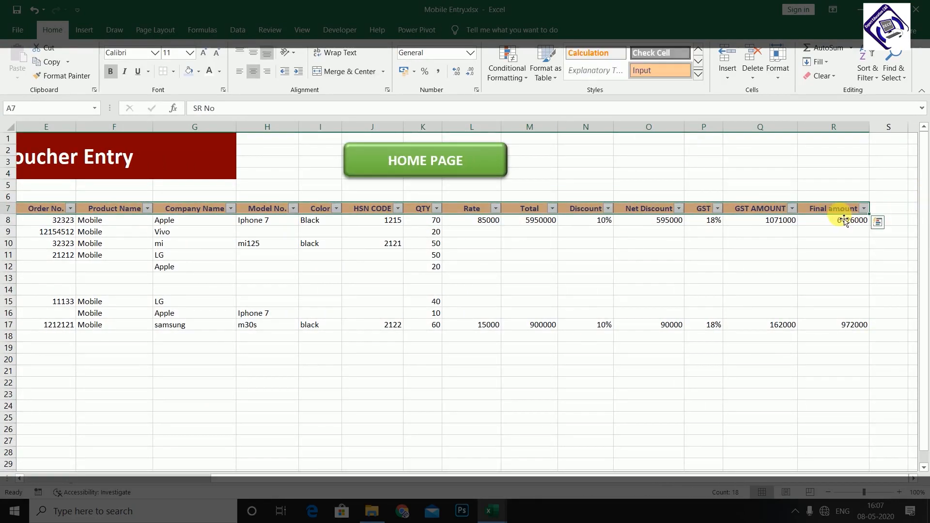
key(ctrl+c)
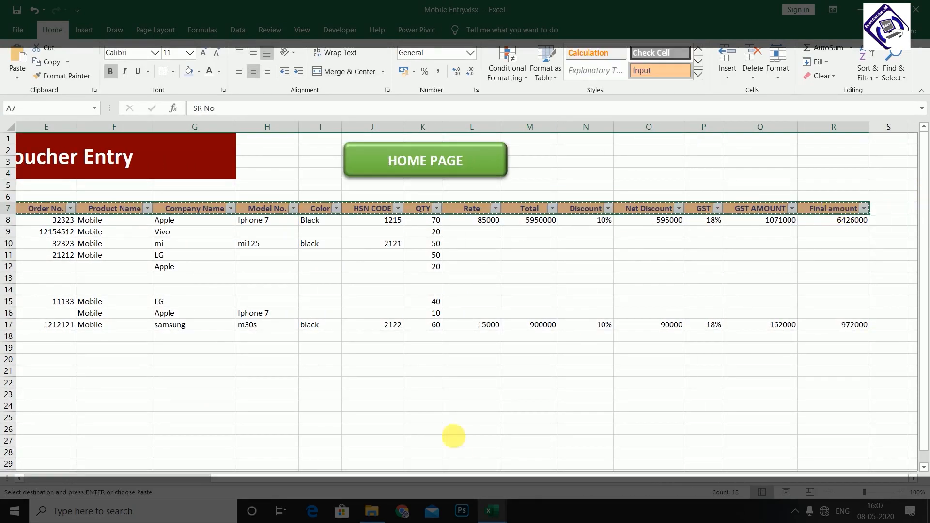
Switch to Book1 and paste the copied header row into its Purchase Voucher sheet, starting at cell A6.
mouse_move(490, 511)
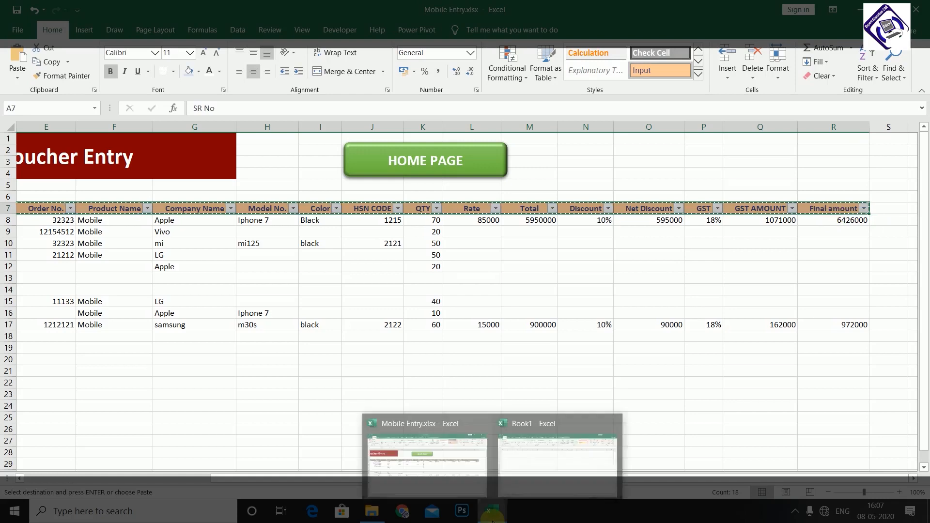
click(556, 457)
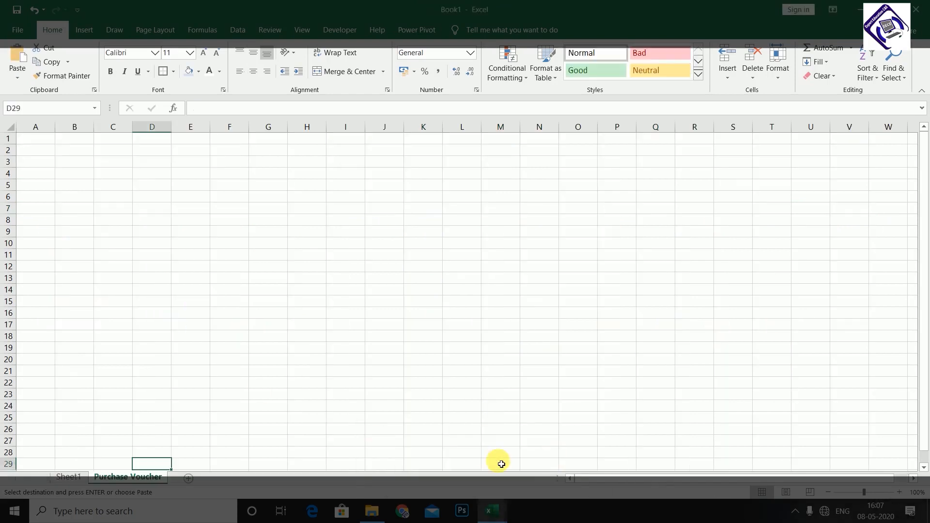
click(31, 200)
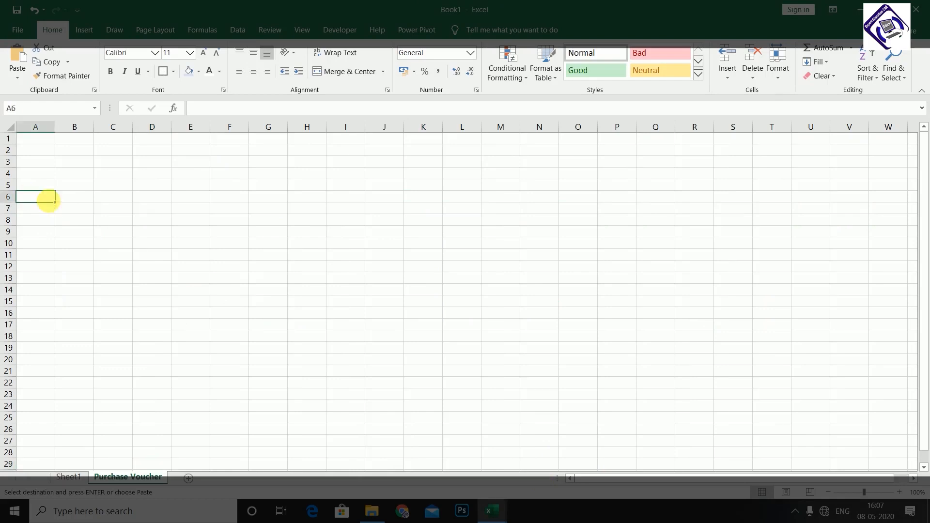
key(ctrl+v)
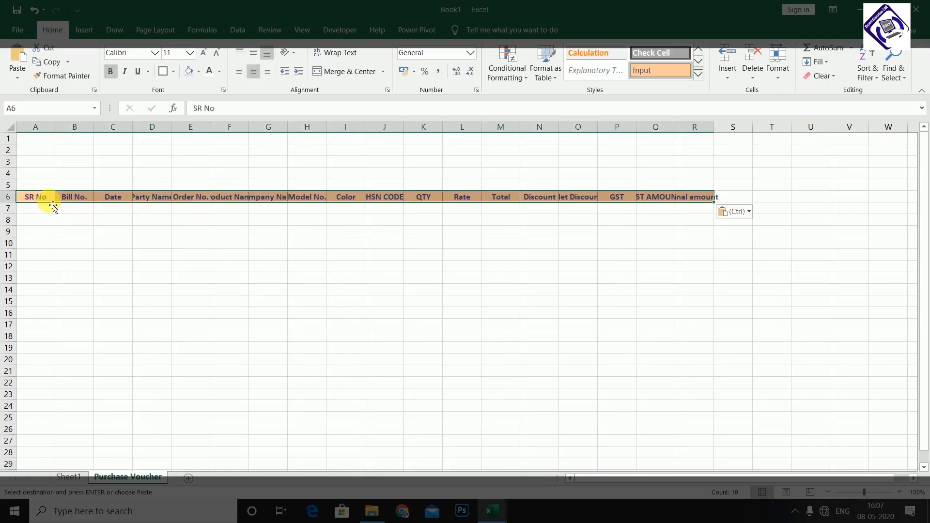
Try to AutoFit the column widths of header row A6:R6.
click(781, 74)
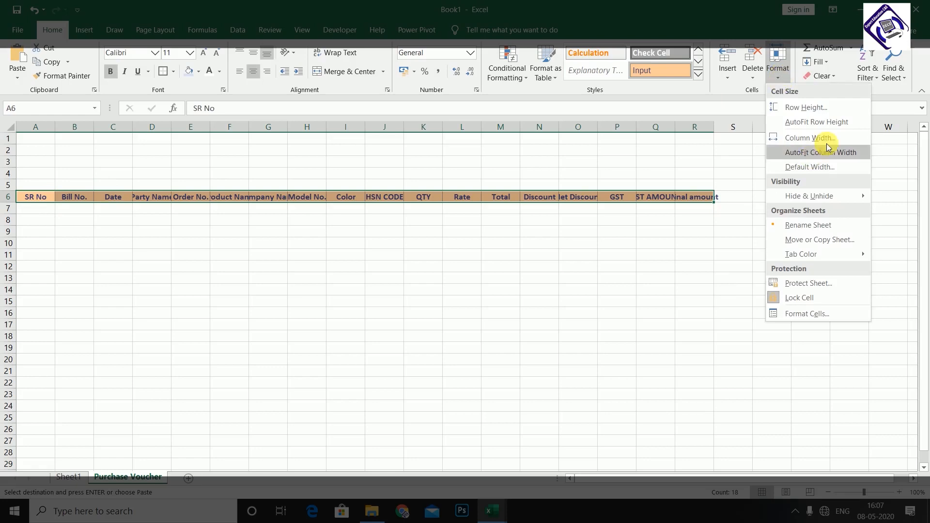
click(823, 123)
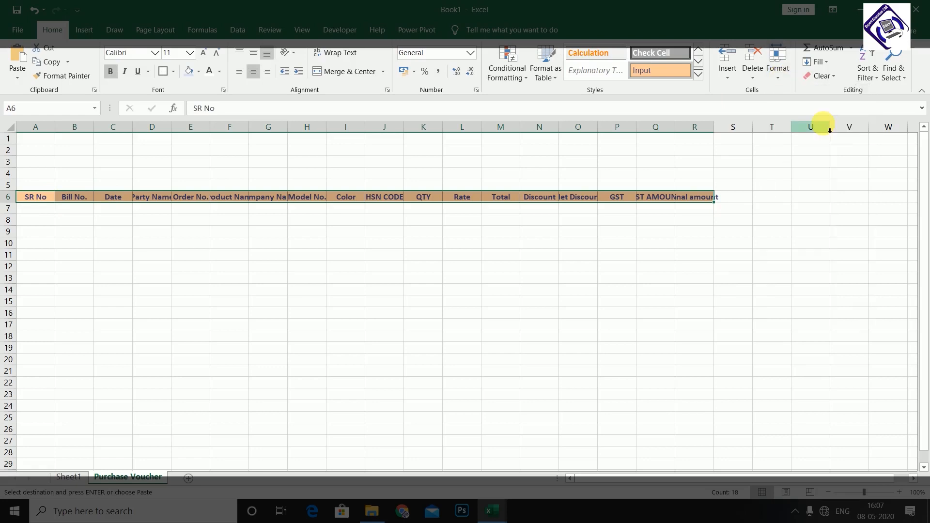
click(777, 63)
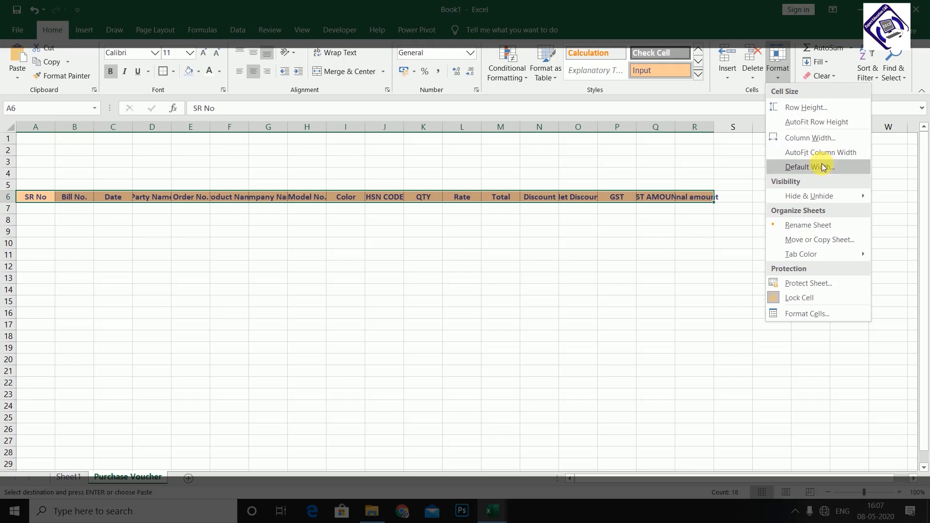
click(824, 139)
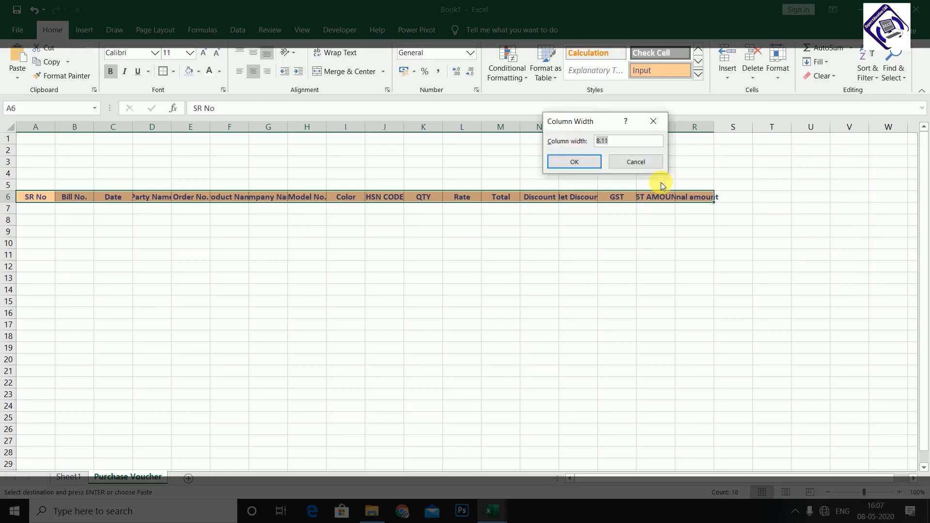
click(634, 160)
click(777, 72)
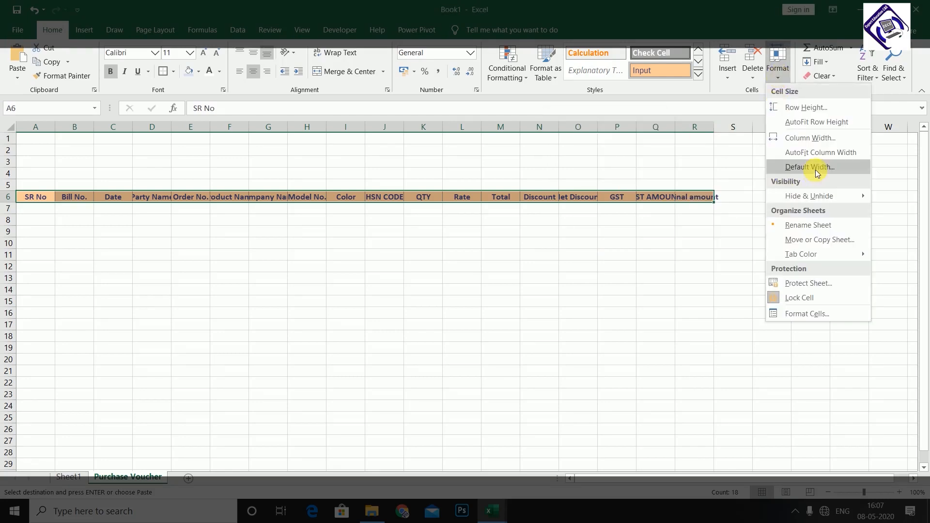
click(818, 153)
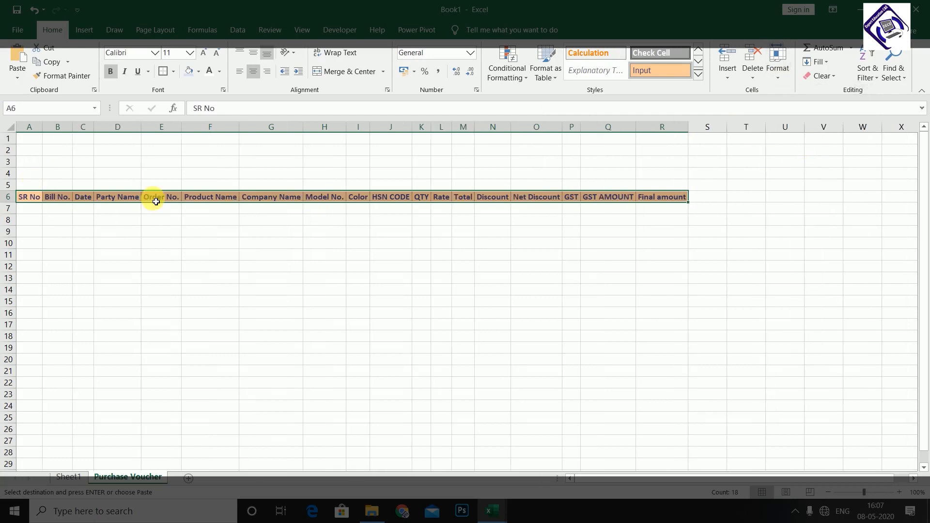
key(ctrl+z)
Widen the columns between Party Name and Final amount individually so each header in row 6 fits its cell.
click(108, 248)
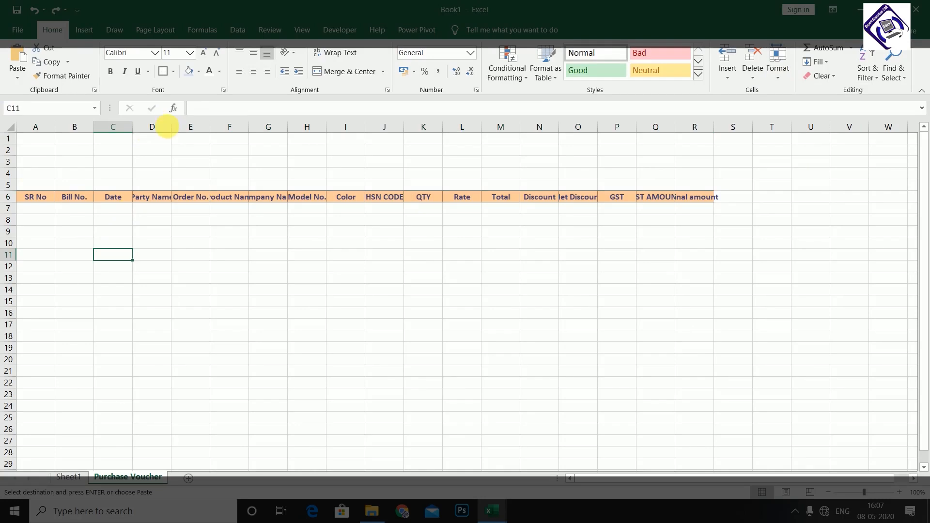
drag(176, 131, 278, 130)
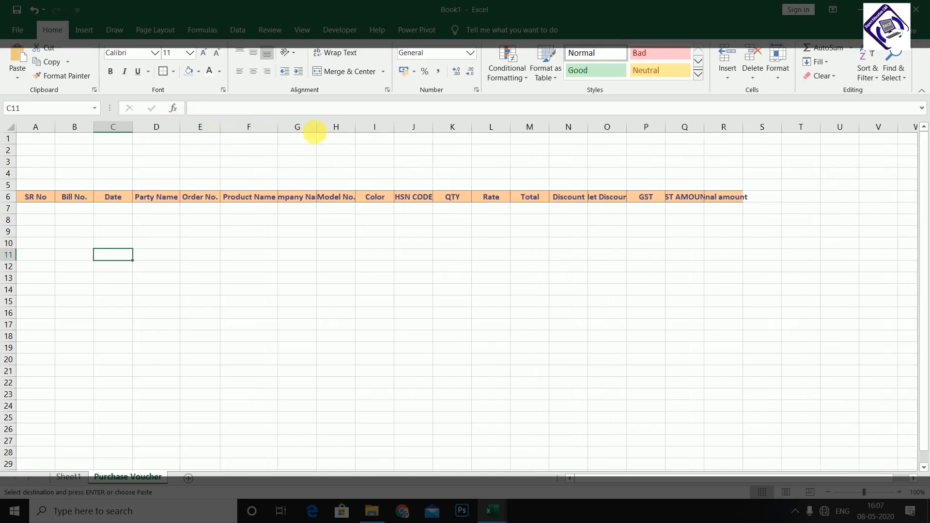
double_click(317, 132)
drag(342, 127, 406, 129)
drag(484, 129, 497, 129)
double_click(655, 128)
drag(651, 127, 726, 129)
drag(804, 128, 820, 128)
double_click(863, 134)
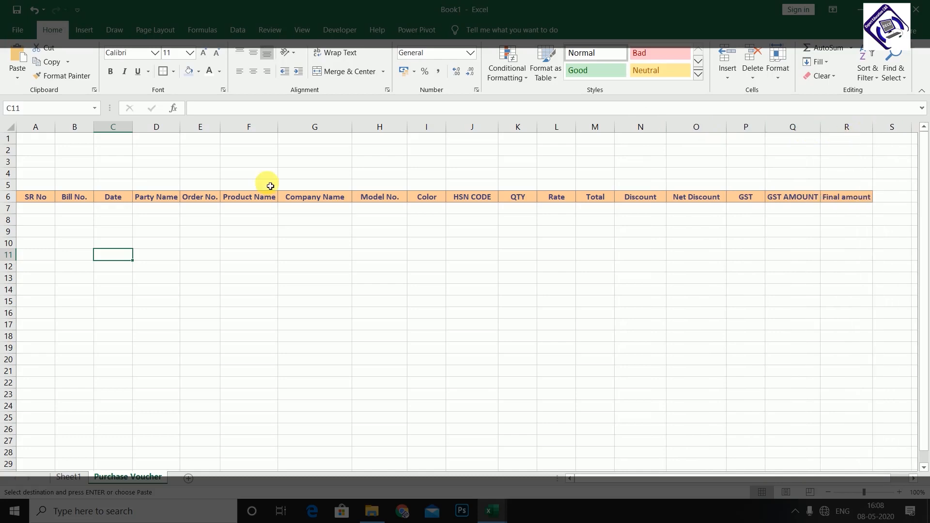
Merge and center cells A1:G3 above the header row and enter the title Purchase Voucherf.
drag(46, 139, 343, 162)
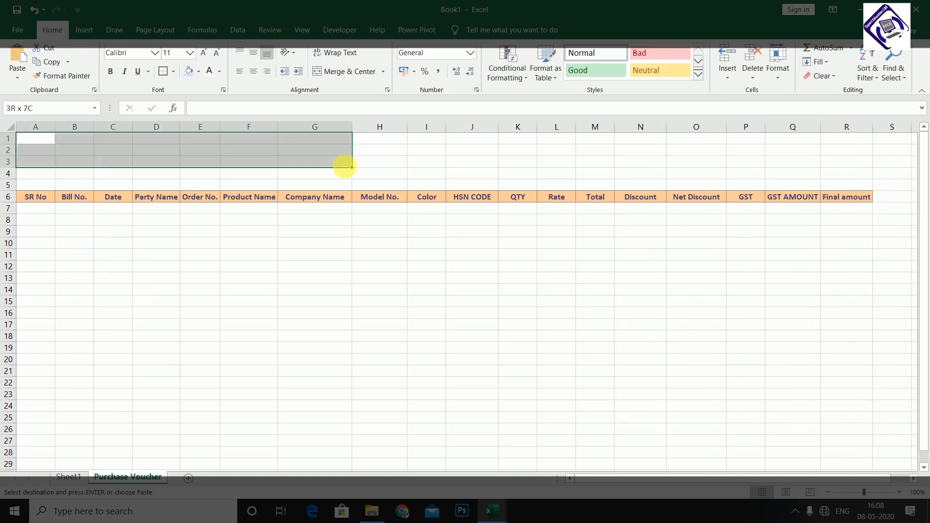
click(349, 70)
click(245, 203)
double_click(220, 166)
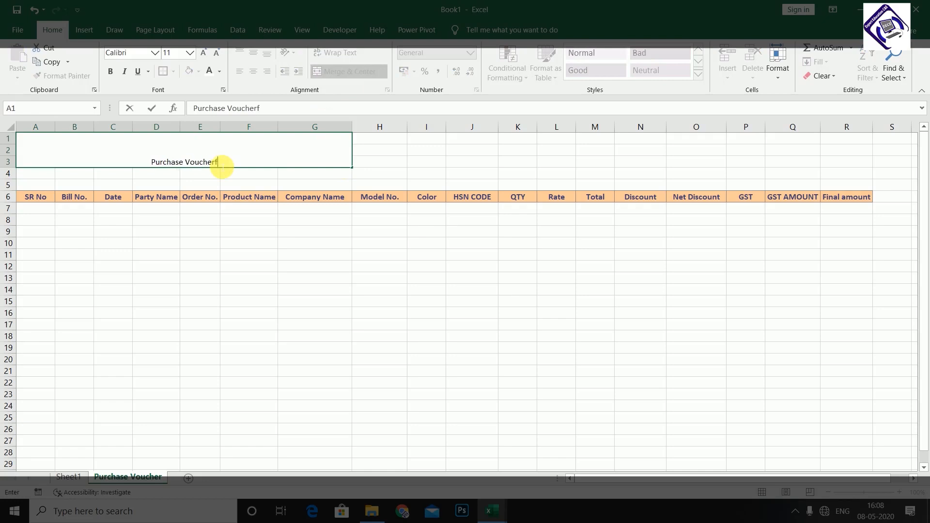
text(f)
key(Return)
Make the sheet title in A1 bold and increase its font size to 26.
click(220, 162)
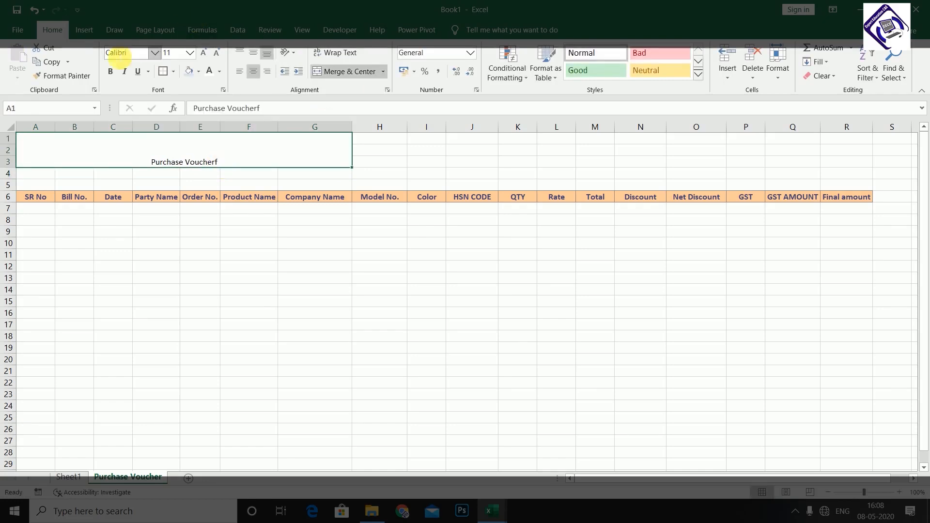
click(110, 71)
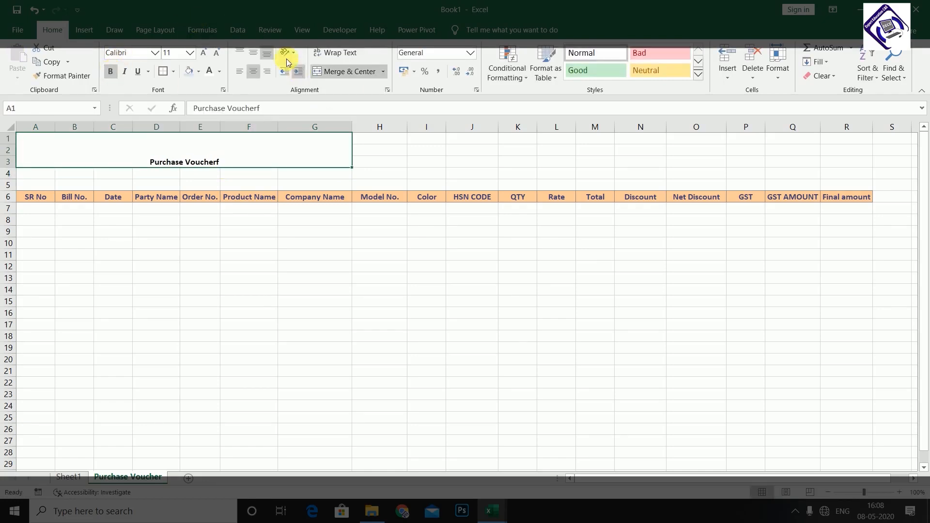
click(202, 54)
click(202, 53)
click(202, 53)
click(202, 53)
click(202, 53)
click(202, 54)
click(202, 53)
click(202, 54)
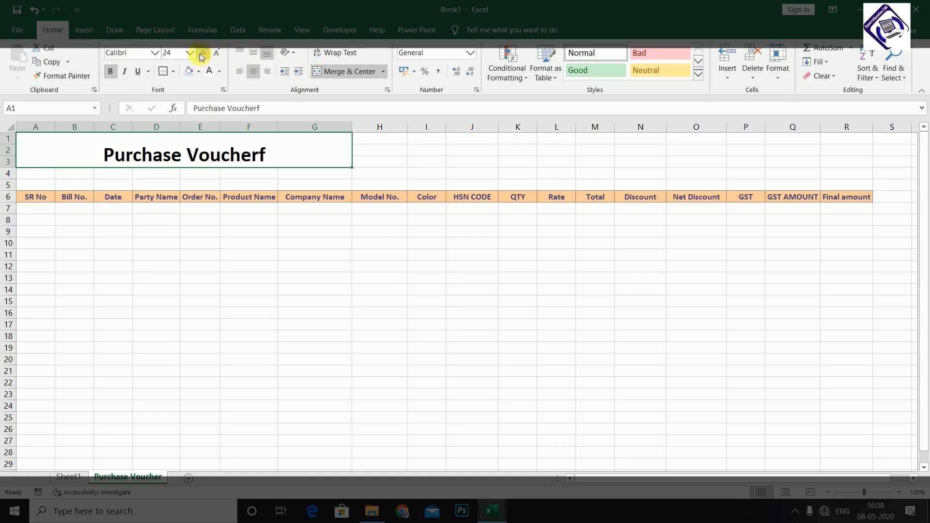
Correct the title in A1 to Purchase Voucher and fill its merged cell with light orange.
double_click(264, 159)
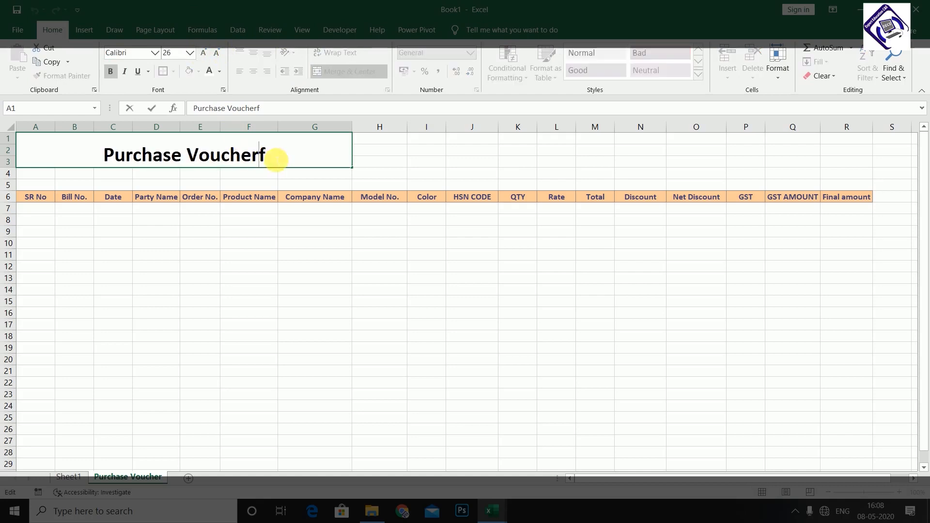
key(BackSpace)
key(Return)
click(266, 153)
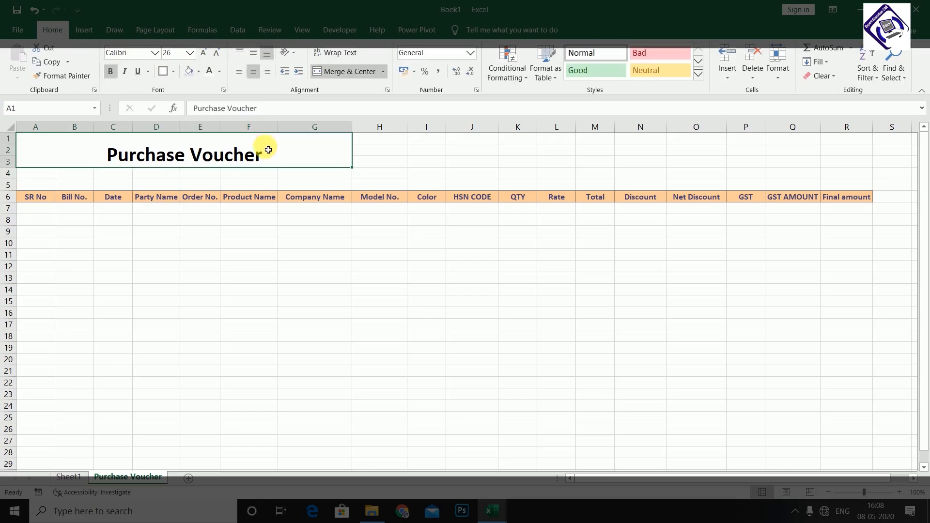
click(199, 71)
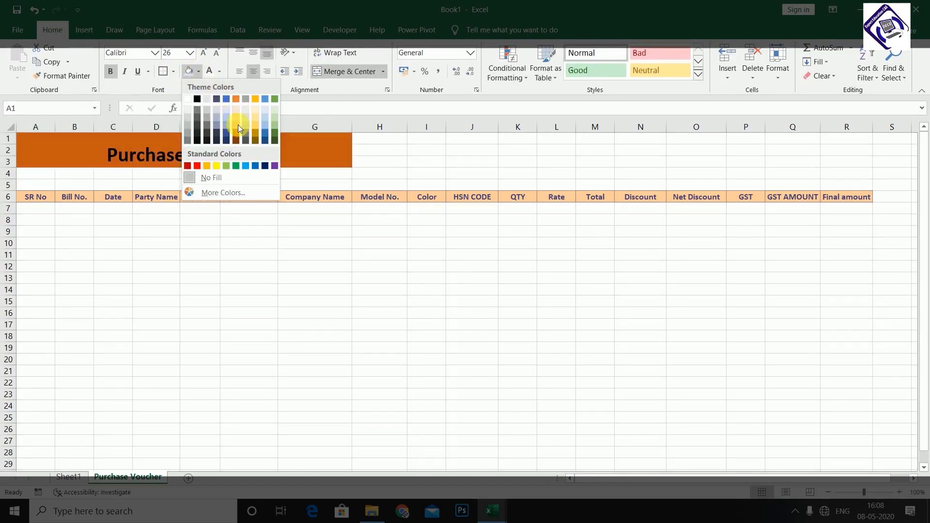
click(237, 126)
drag(228, 209, 226, 252)
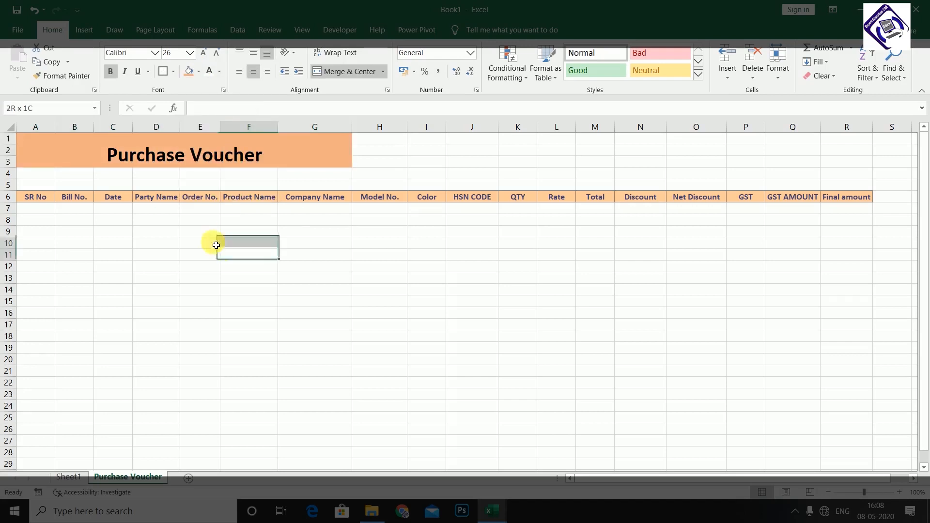
click(129, 232)
click(31, 217)
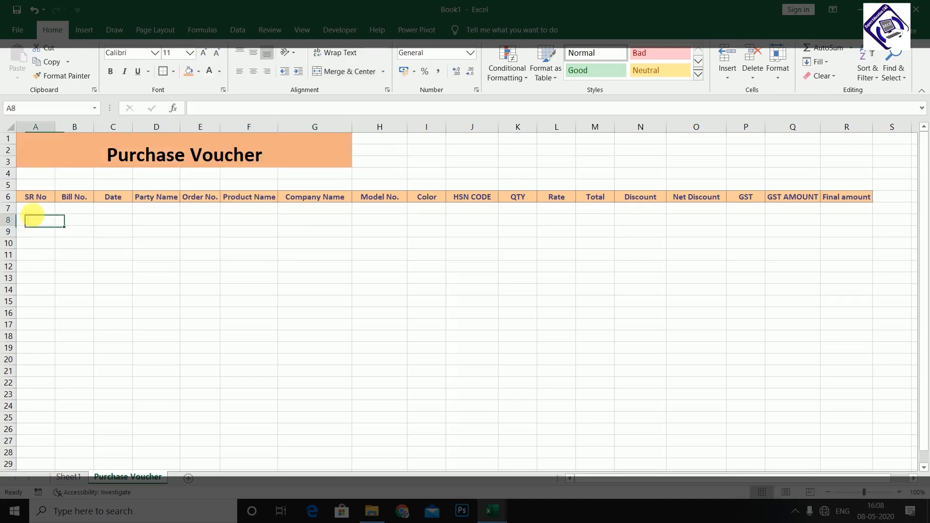
click(423, 294)
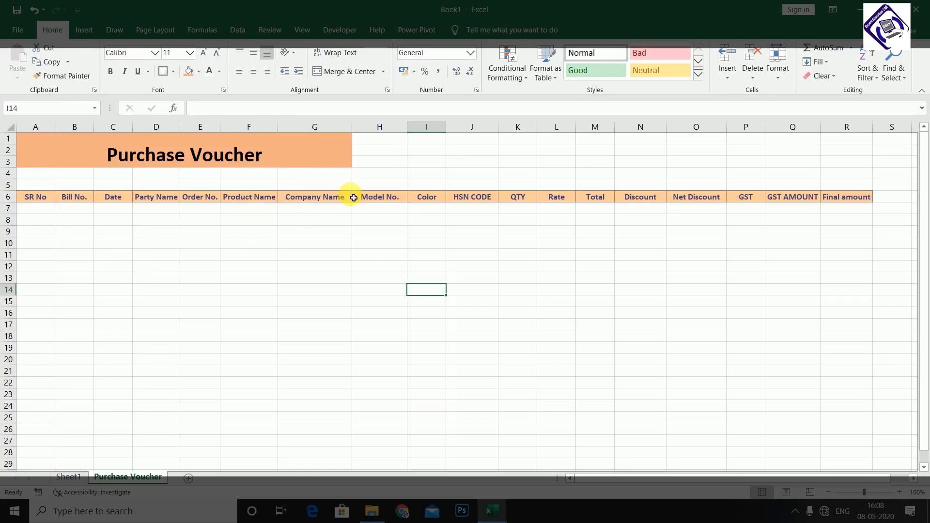
Add a new sheet to Book1 and name it Sales Voucher.
click(189, 478)
double_click(192, 479)
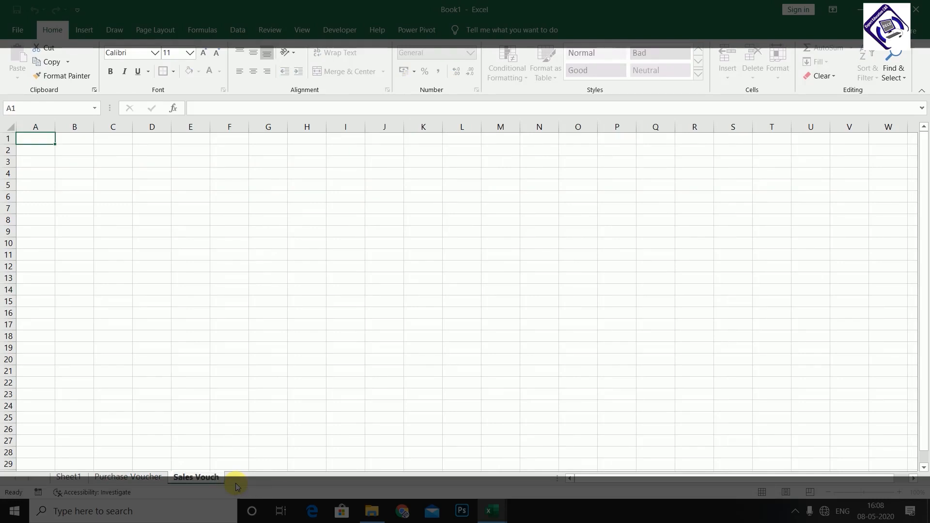
key(Return)
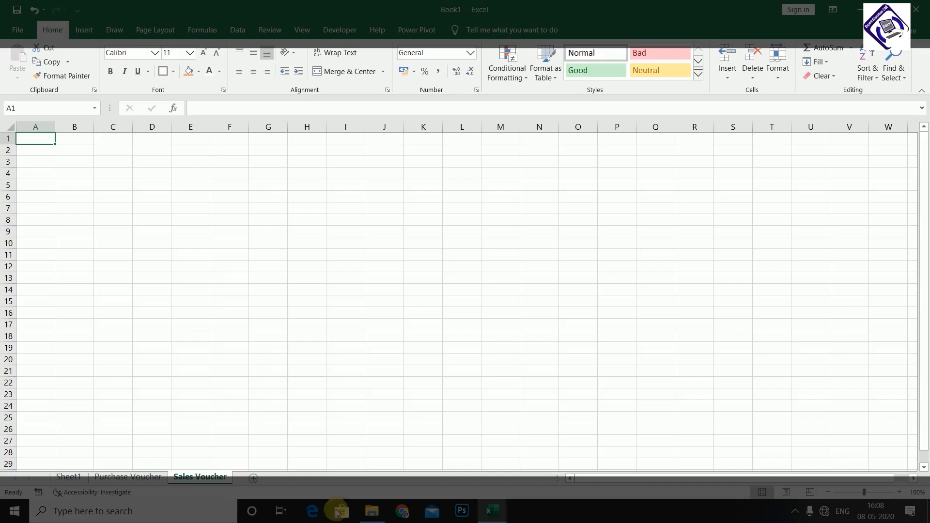
Switch to Mobile Entry.xlsx, open its Sales Voucher Entry sheet from the dashboard, and copy the title and header block A1:S7.
mouse_move(491, 511)
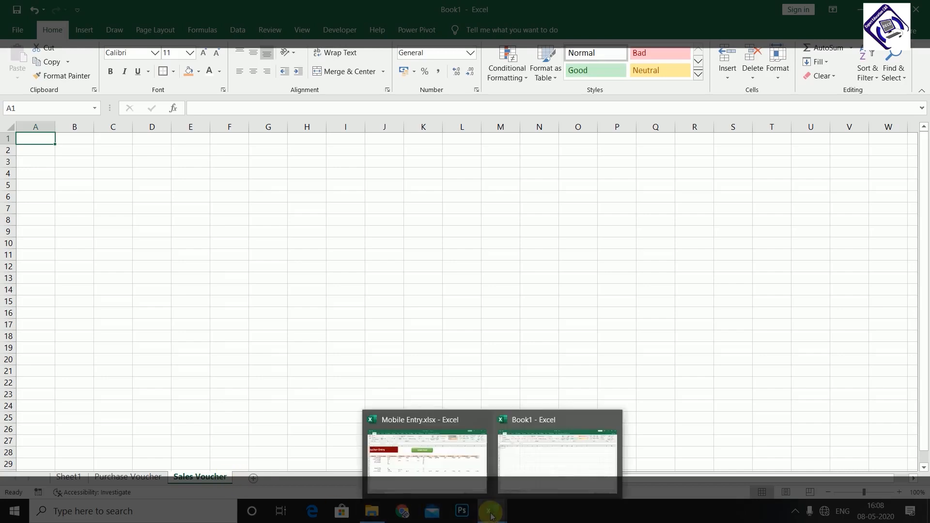
click(455, 459)
click(417, 161)
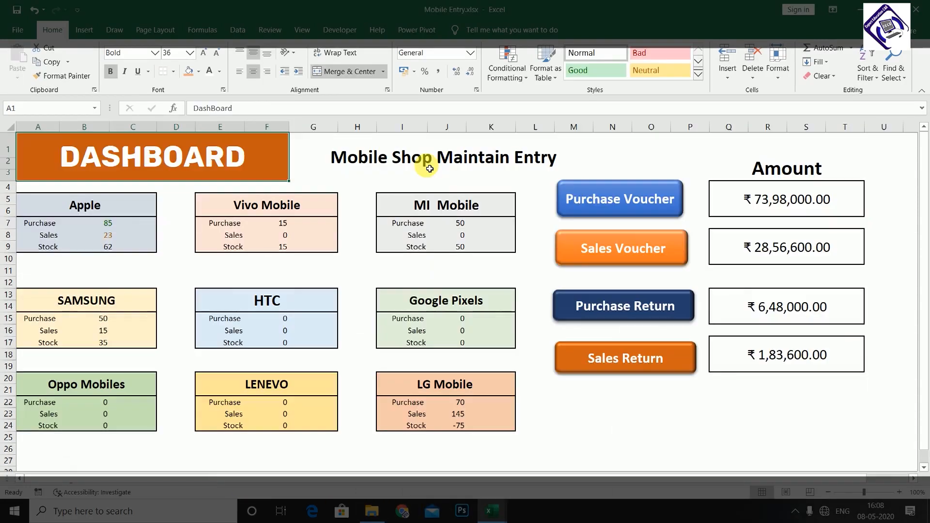
click(651, 263)
click(35, 211)
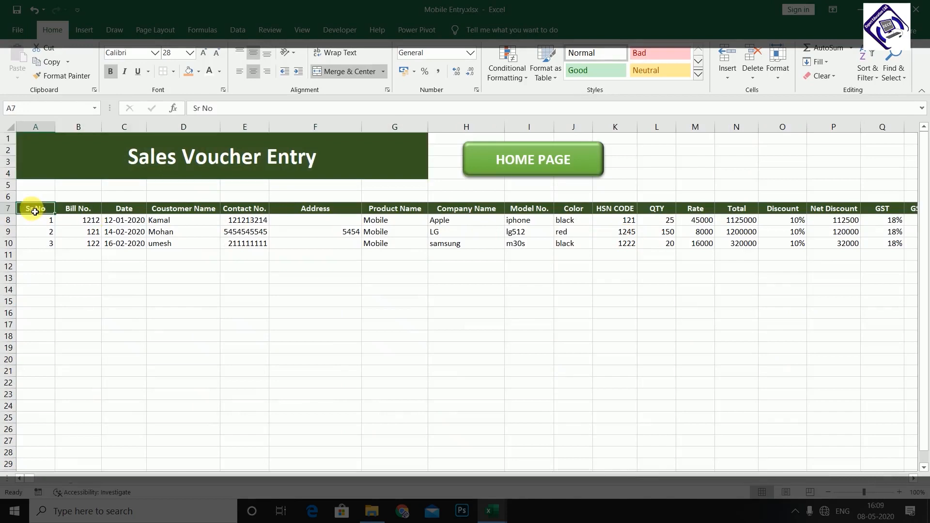
drag(54, 146, 454, 212)
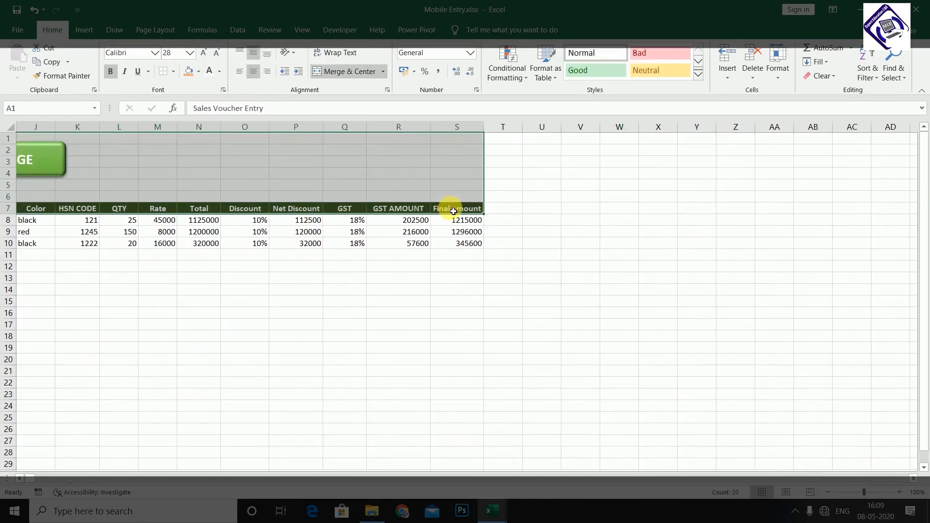
key(ctrl+c)
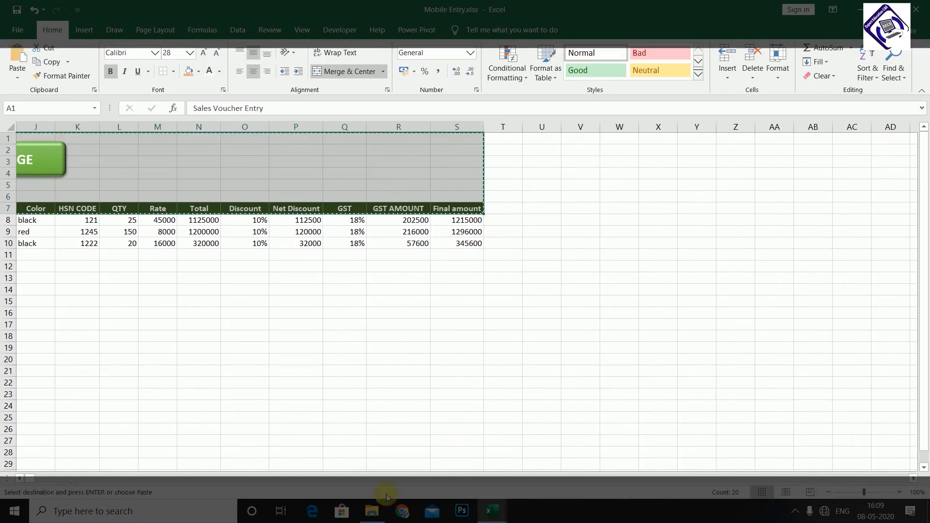
Return to Book1 and paste the copied title and header block at A1 of the Sales Voucher sheet.
mouse_move(491, 510)
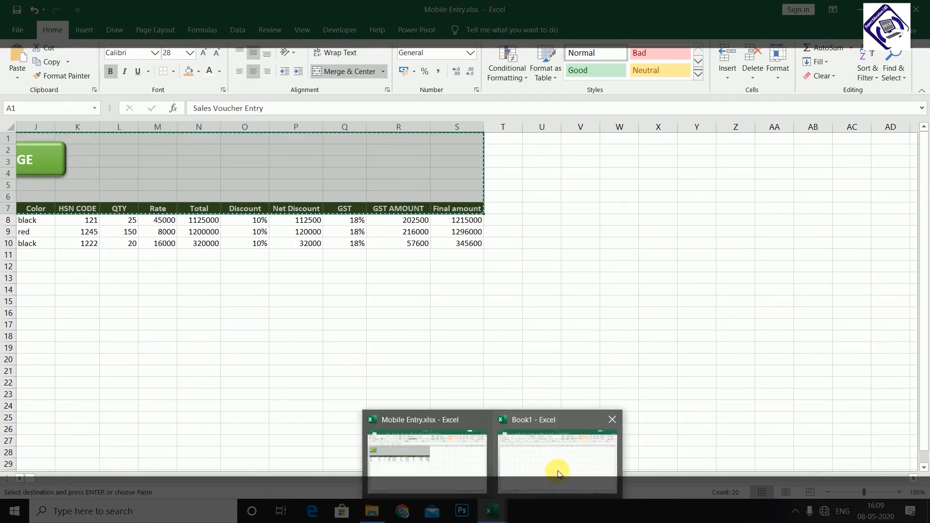
click(558, 471)
key(ctrl+v)
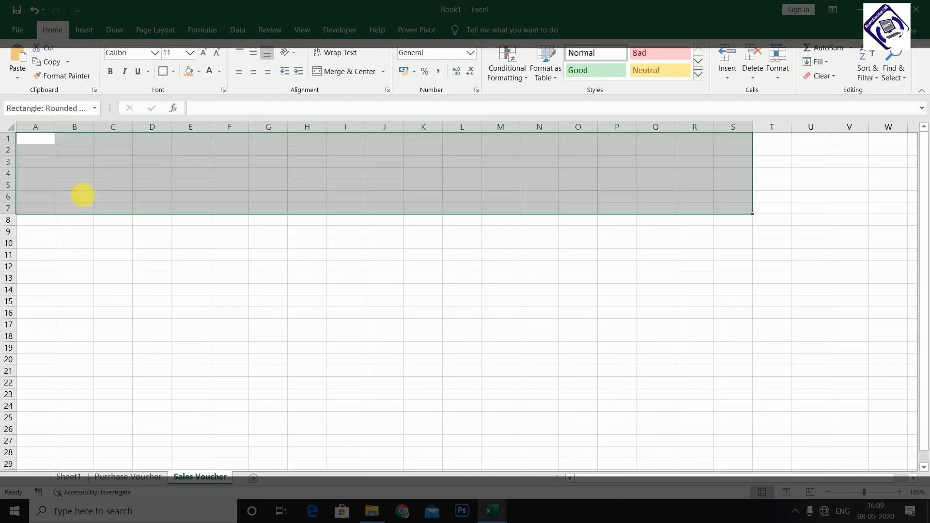
click(266, 265)
Delete the pasted HOME PAGE button shape from the Sales Voucher sheet.
right_click(379, 166)
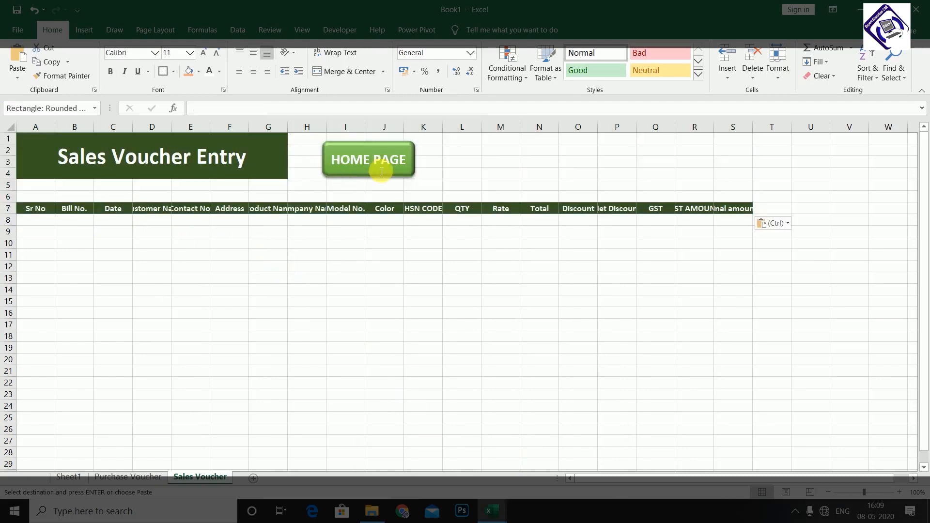
click(318, 210)
key(Escape)
key(Escape)
key(Delete)
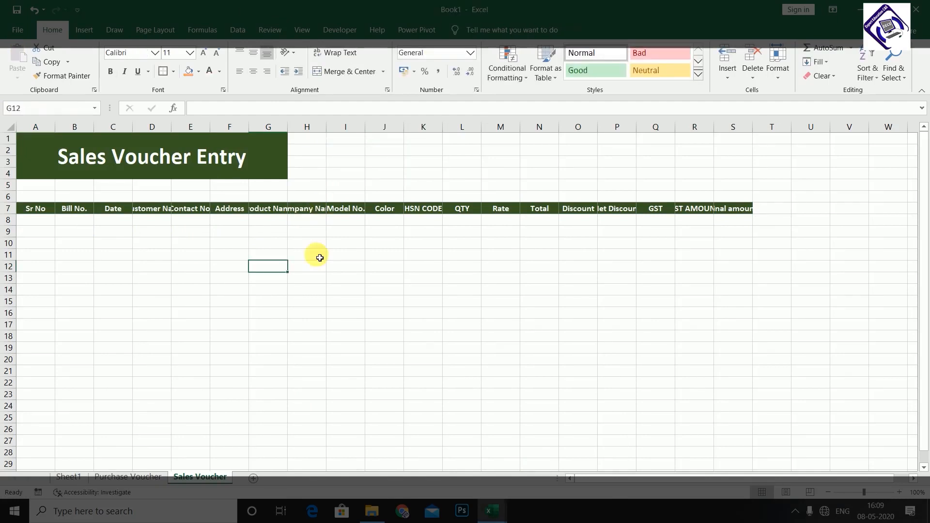
Widen columns D to I on the Sales Voucher sheet so the Coustomer Name through Model No. headers fit.
double_click(94, 126)
key(ctrl+z)
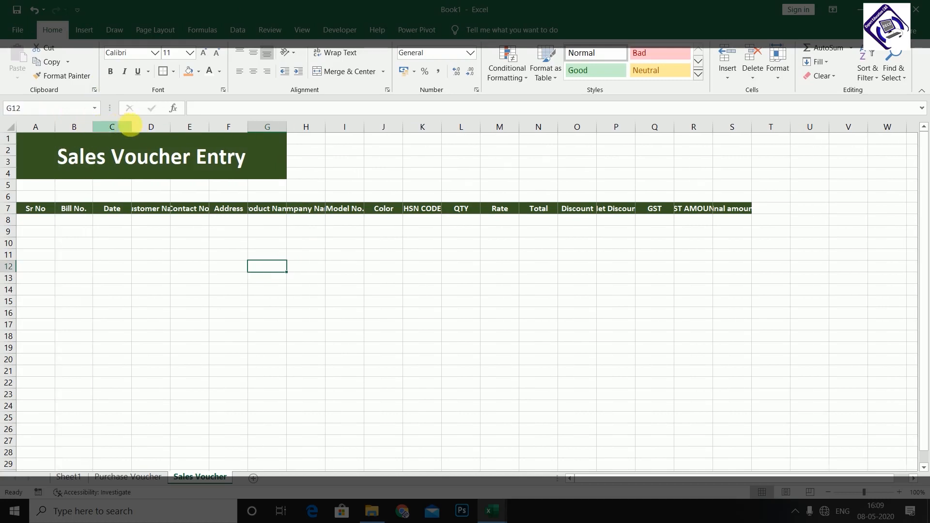
drag(170, 127, 502, 135)
double_click(288, 127)
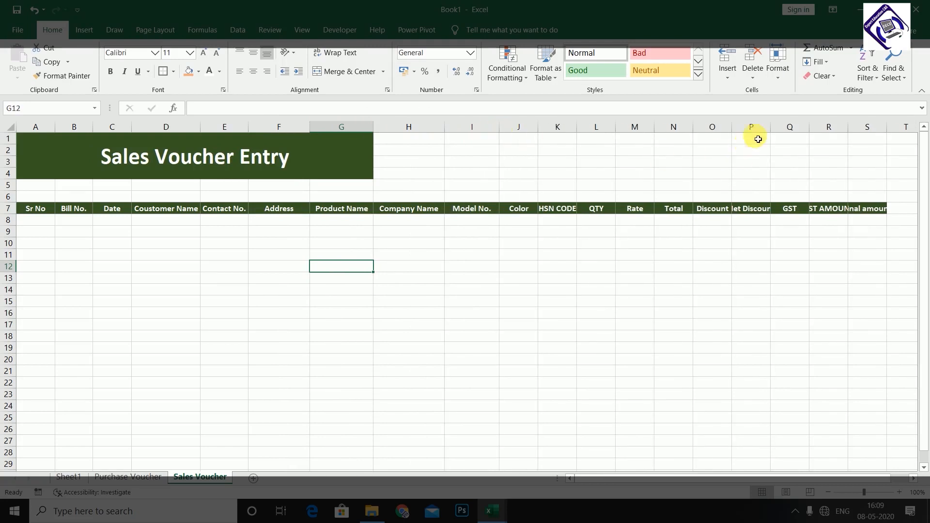
Widen the Net Discount, GST AMOUNT and Final amount columns on the Sales Voucher sheet to fit their headers.
drag(770, 131, 786, 130)
drag(863, 129, 884, 129)
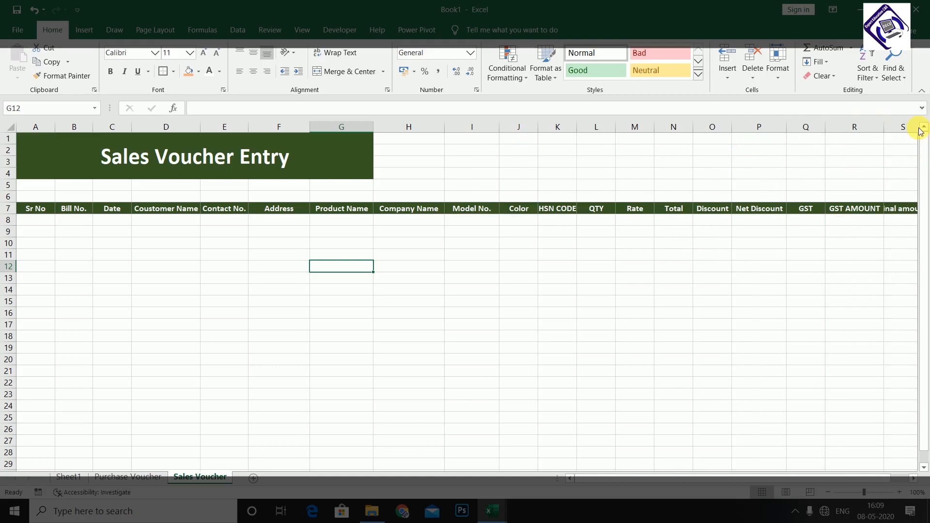
drag(883, 126, 880, 127)
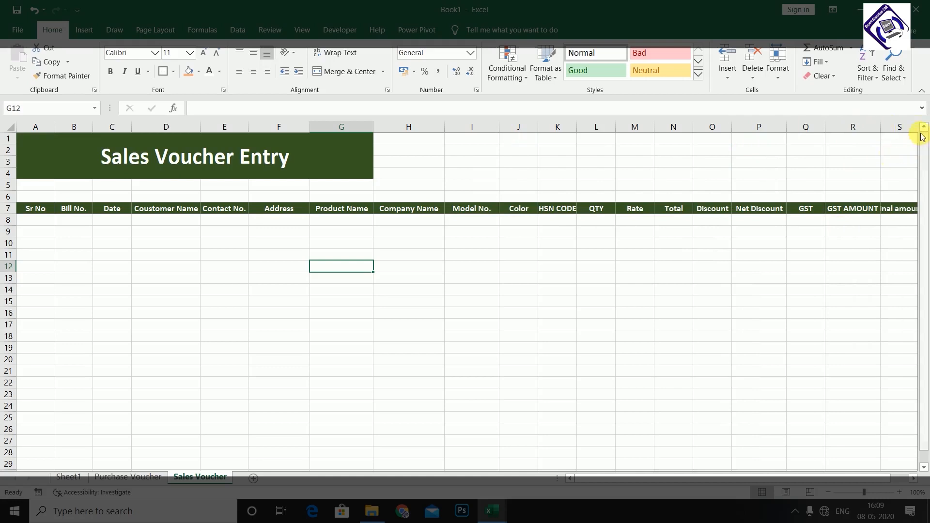
click(911, 479)
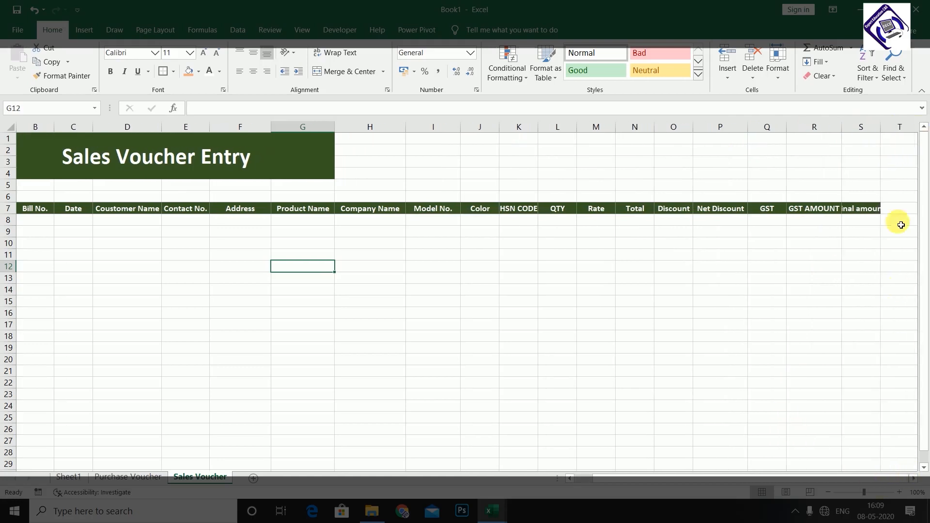
click(711, 333)
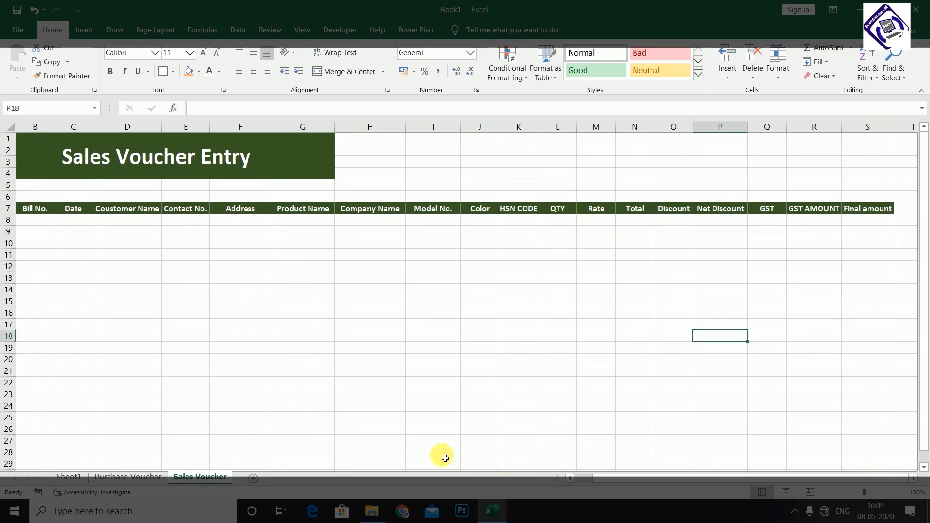
drag(624, 477, 530, 482)
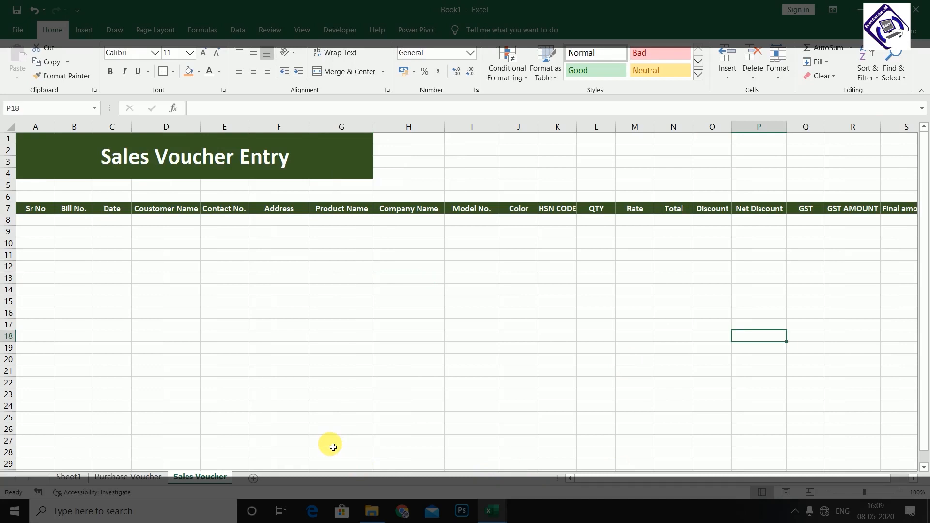
Add two new sheets to Book1 and name them Purchase Return and Sales Return.
click(257, 479)
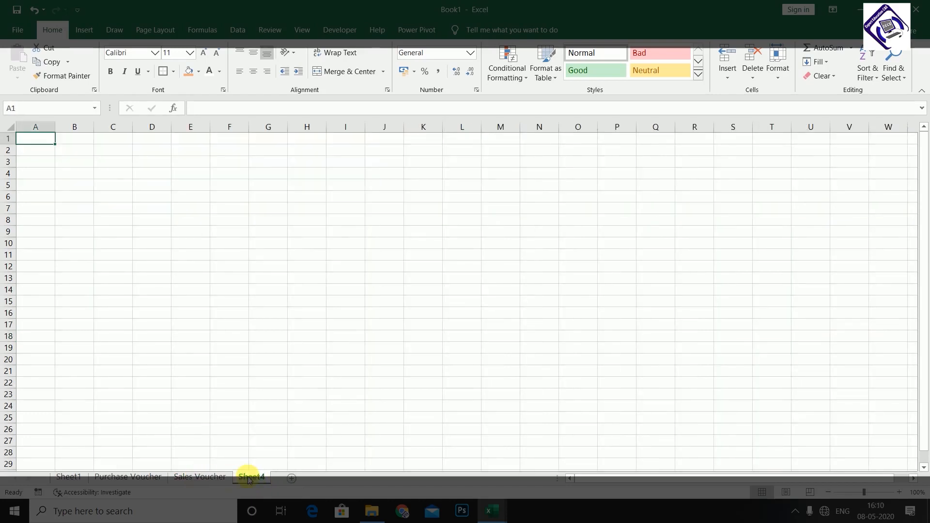
double_click(248, 478)
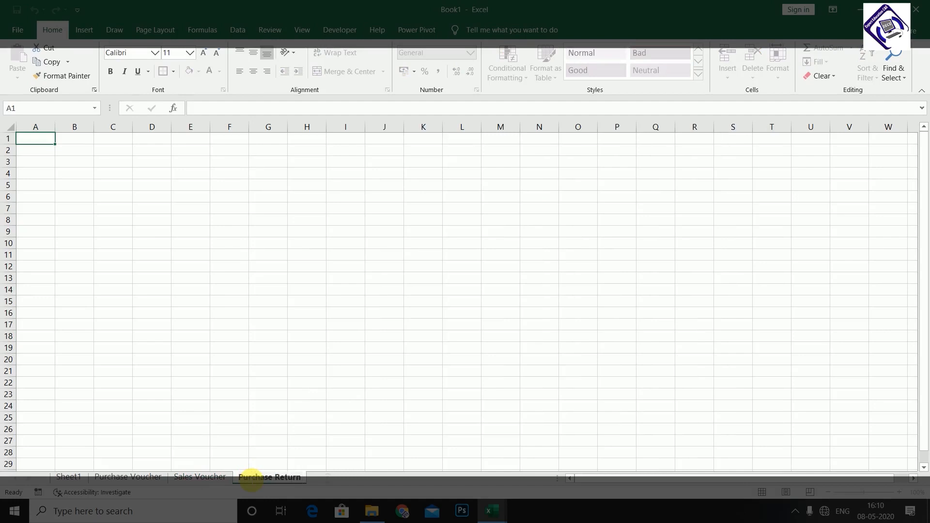
key(Return)
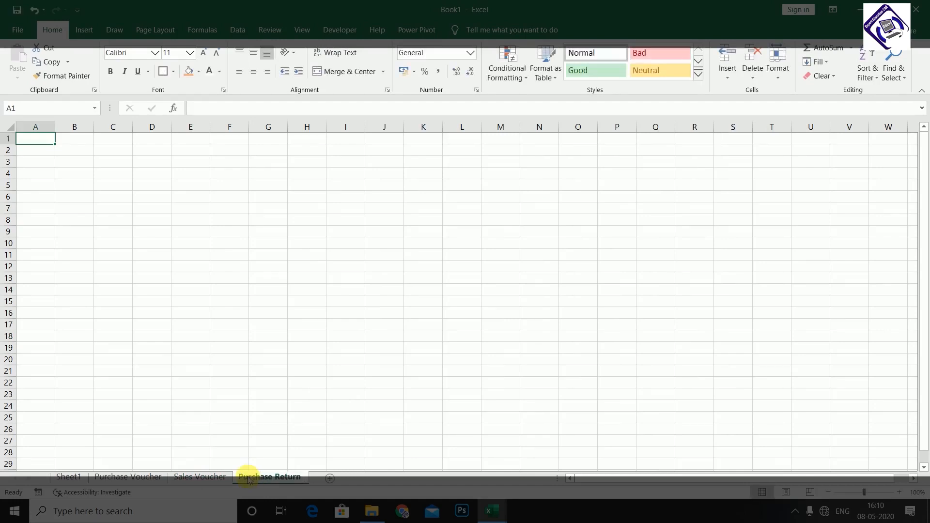
click(331, 478)
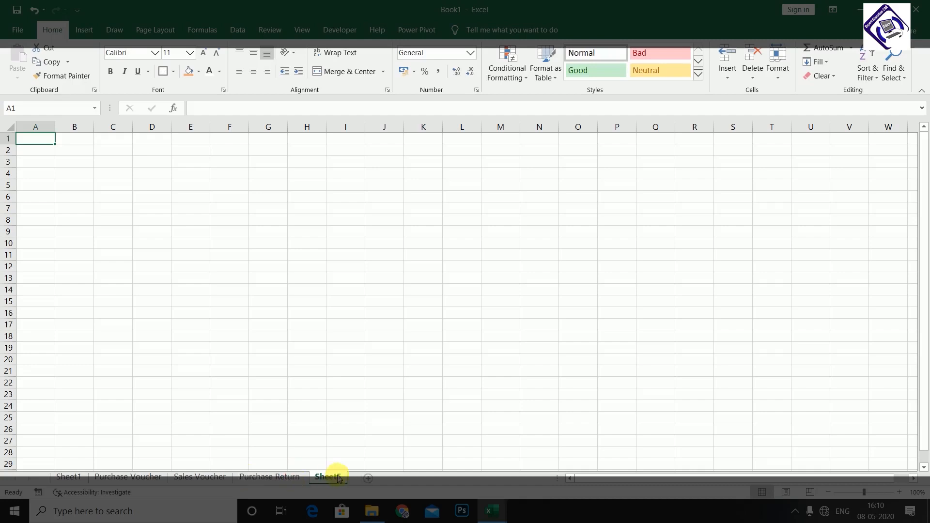
double_click(334, 478)
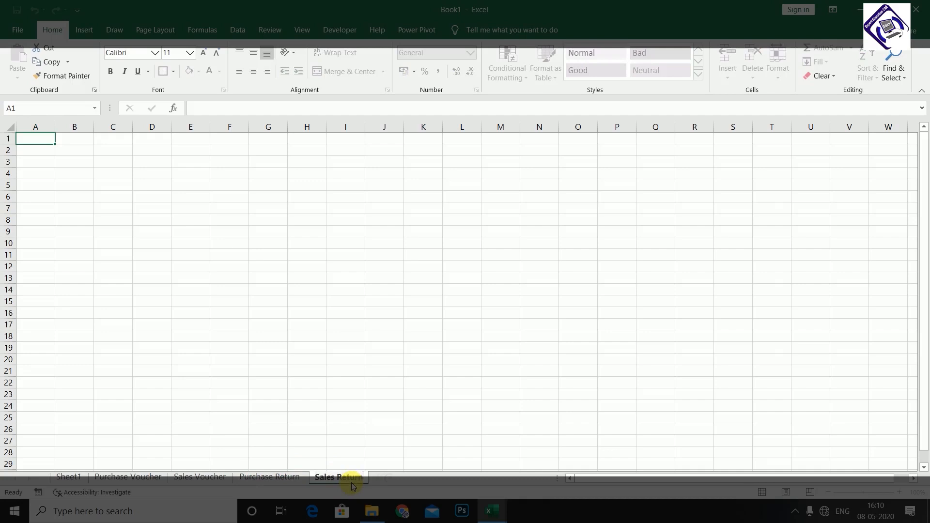
key(Return)
Select Book1's Purchase Return sheet, then in Mobile Entry.xlsx open Purchase Return Entry from the dashboard and copy its title and header block A1:R7.
click(269, 477)
mouse_move(484, 510)
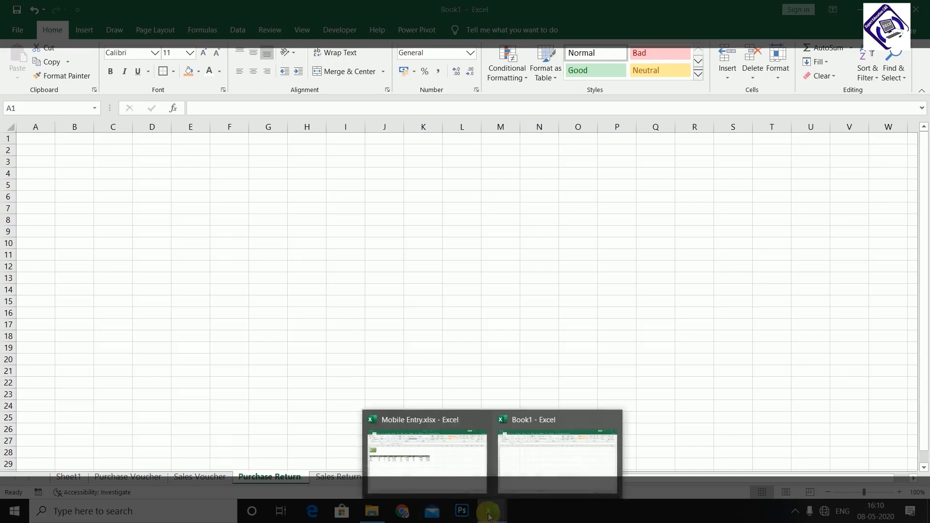
click(423, 463)
click(158, 287)
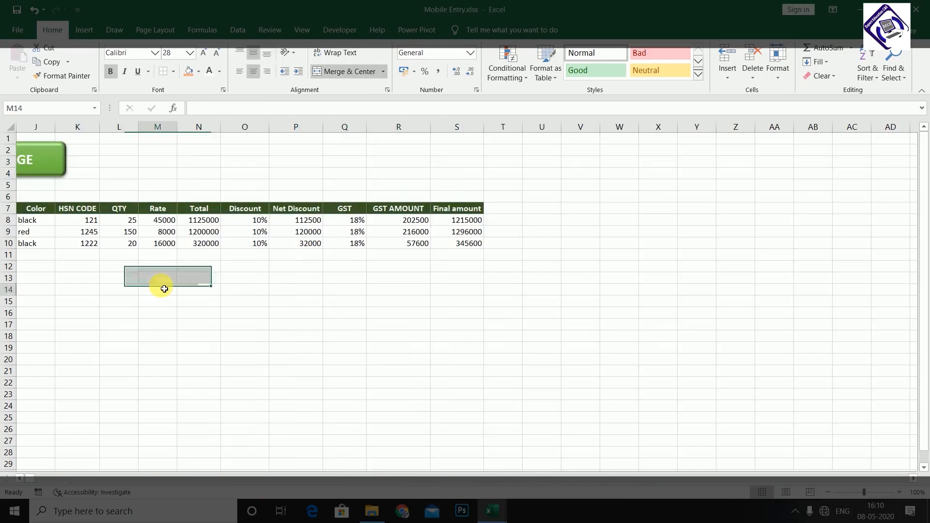
click(34, 161)
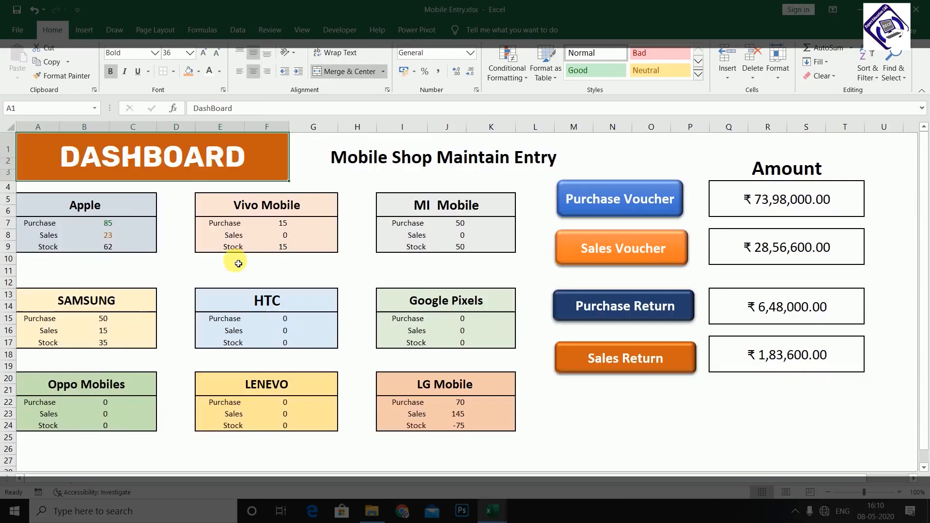
click(593, 308)
drag(27, 153, 834, 212)
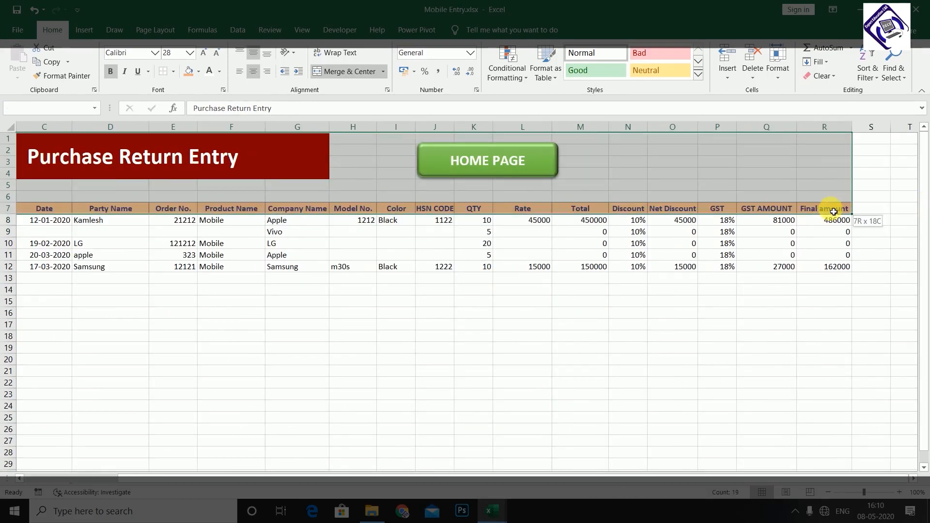
key(ctrl+c)
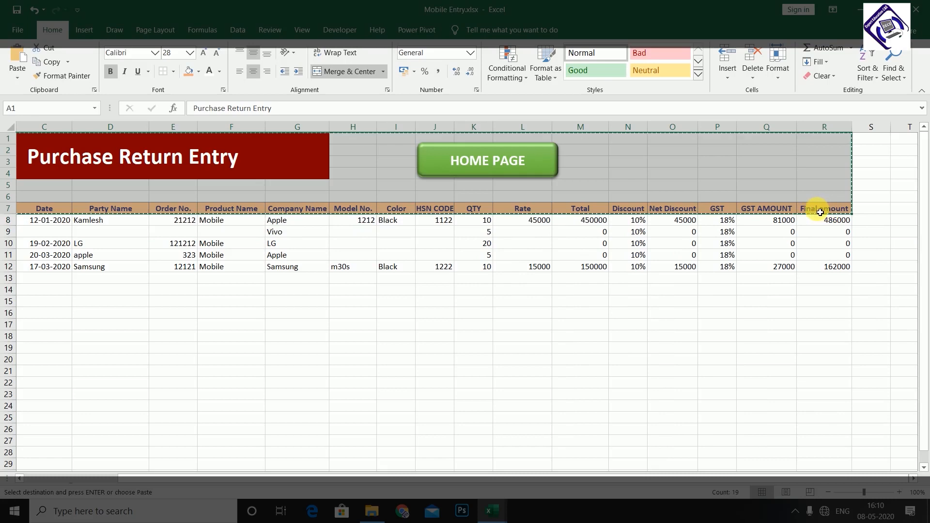
Return to Book1 and paste the copied title and header block at A1 of the Purchase Return sheet.
mouse_move(490, 514)
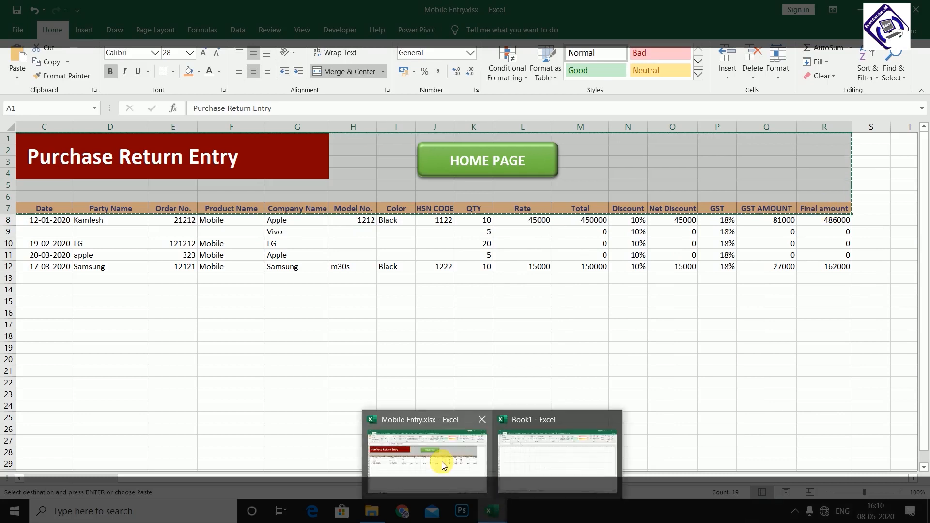
click(519, 460)
key(ctrl+v)
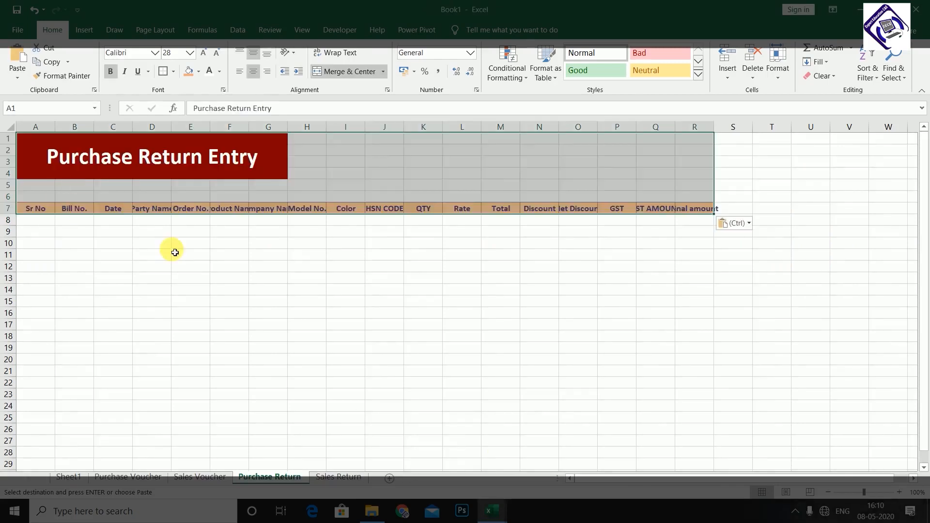
Delete the pasted HOME PAGE button shape from the Purchase Return sheet.
right_click(416, 167)
key(Escape)
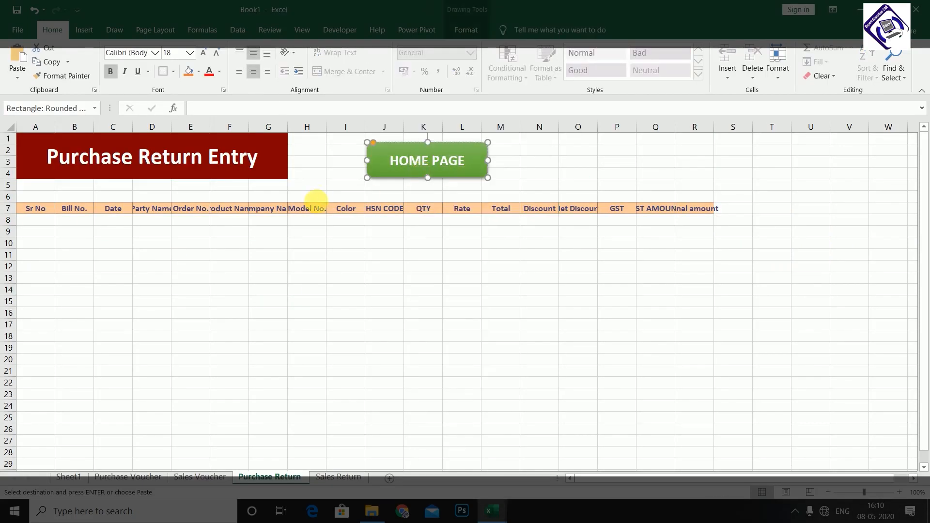
key(Escape)
key(Delete)
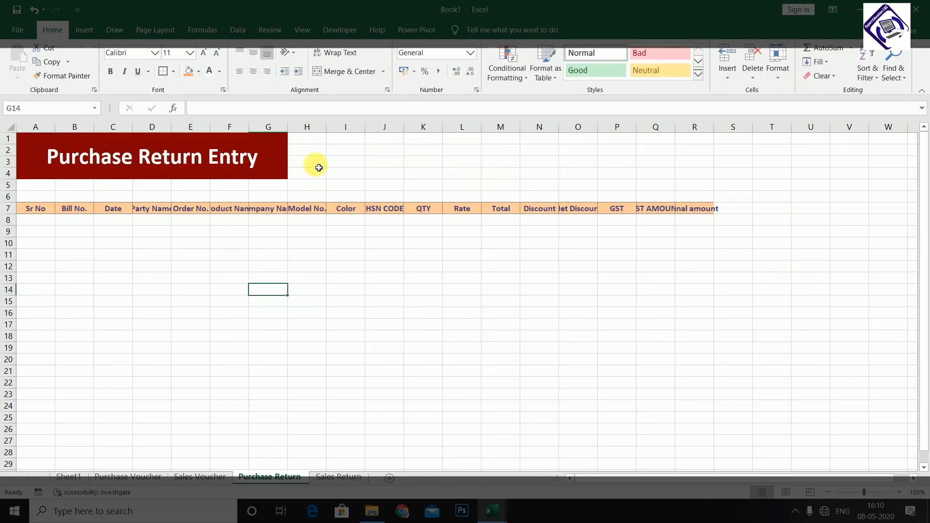
Adjust the widths of columns A to H on the Purchase Return sheet so the headers through Model No. fit.
drag(55, 126, 357, 127)
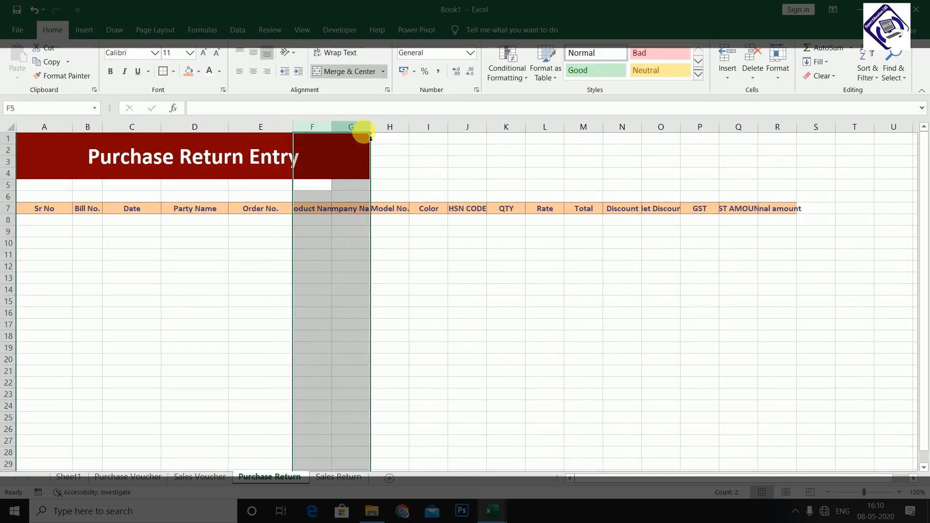
double_click(337, 131)
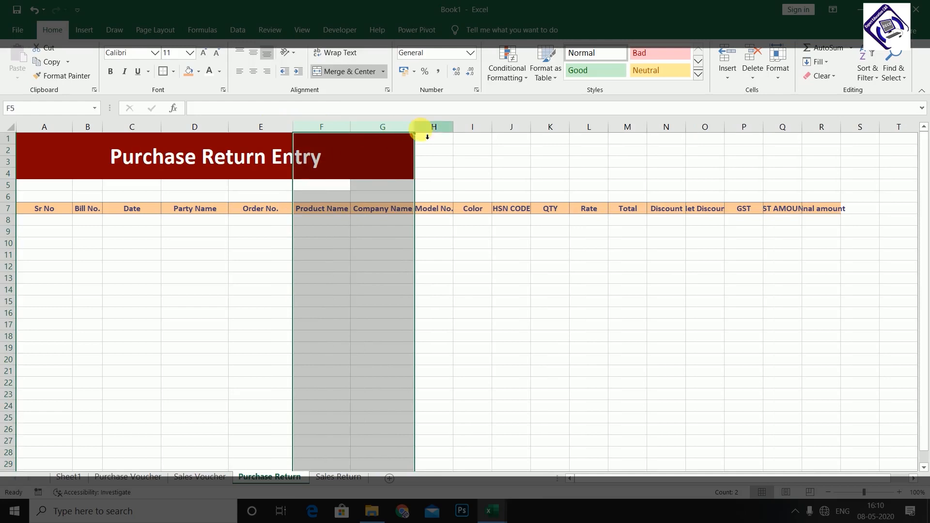
drag(454, 131, 458, 132)
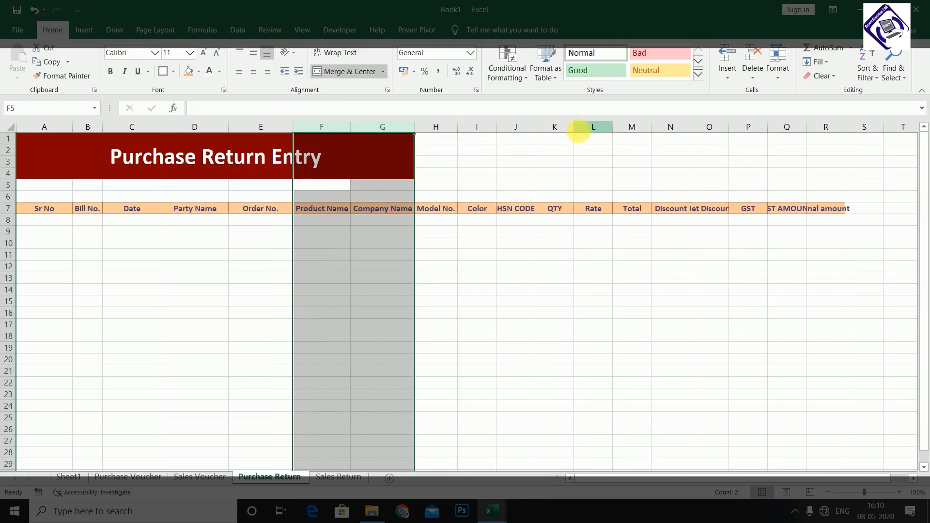
Try auto-fitting every column of the Purchase Return sheet to its contents, and undo the change.
click(10, 128)
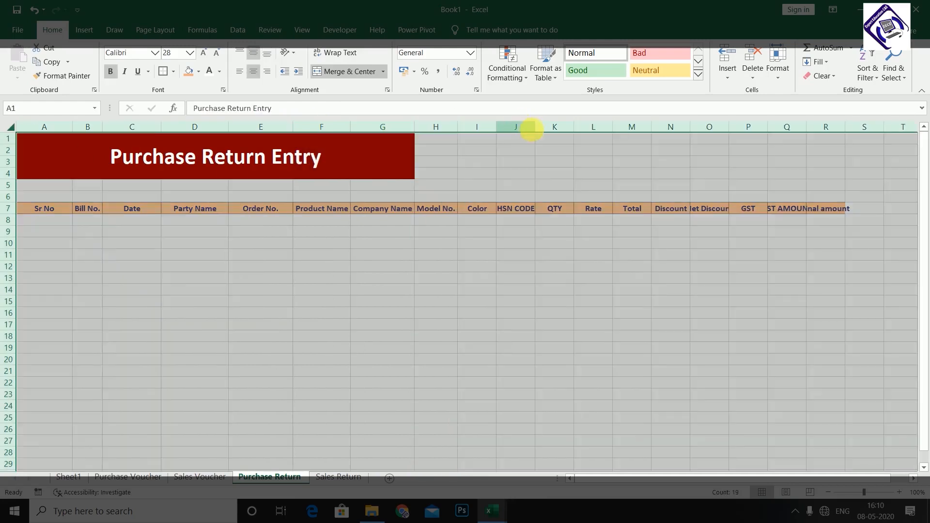
double_click(534, 128)
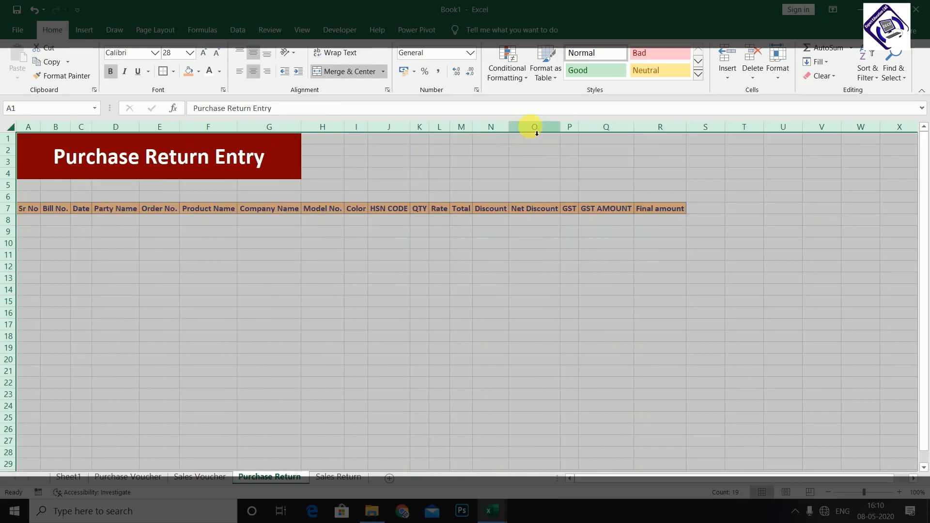
click(519, 290)
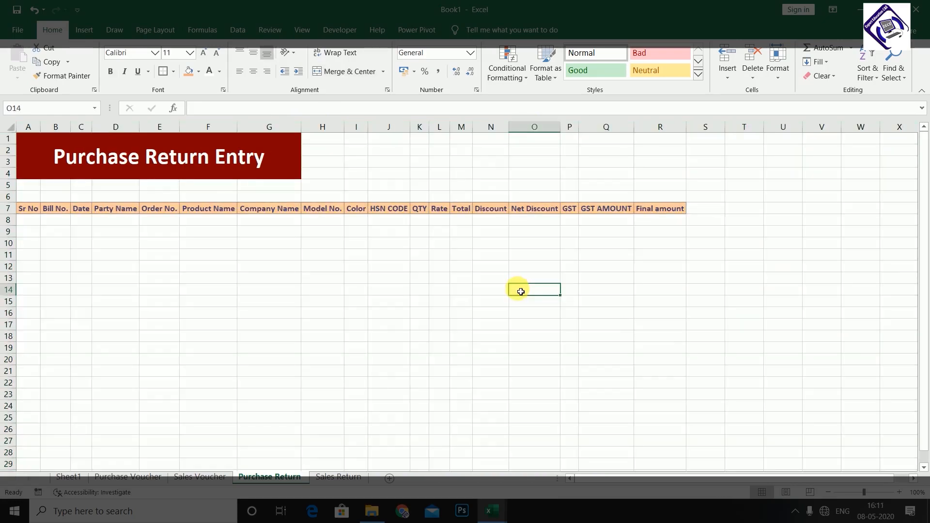
key(ctrl+z)
click(521, 289)
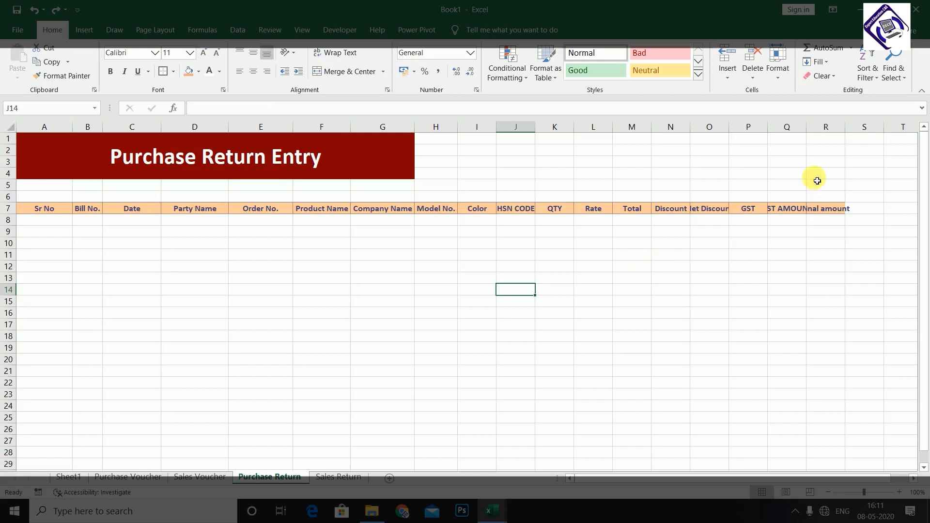
Auto-fit the Final amount and GST AMOUNT columns on the Purchase Return sheet.
double_click(851, 132)
double_click(807, 129)
click(685, 276)
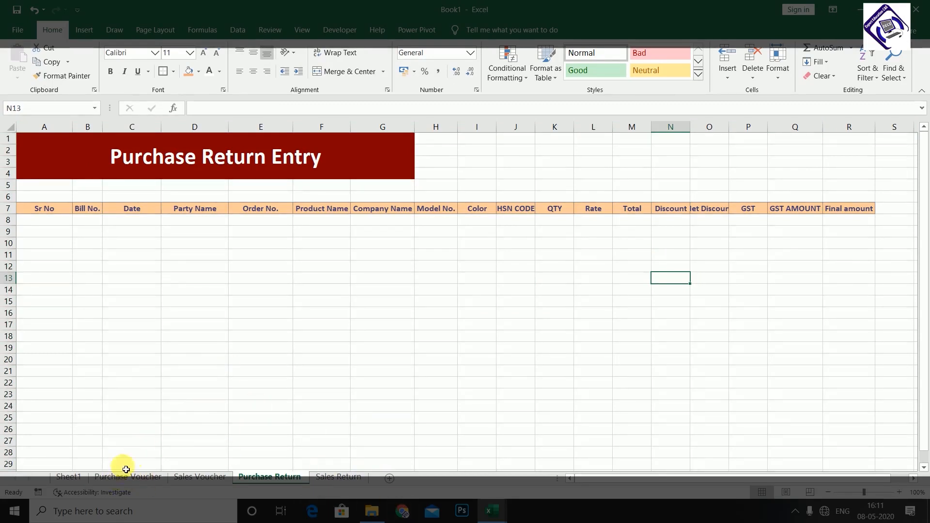
Rename Sheet1 as Dashboard.
click(69, 478)
double_click(73, 477)
text(Main)
key(Return)
key(BackSpace)
key(BackSpace)
key(BackSpace)
key(BackSpace)
text(Dashbo)
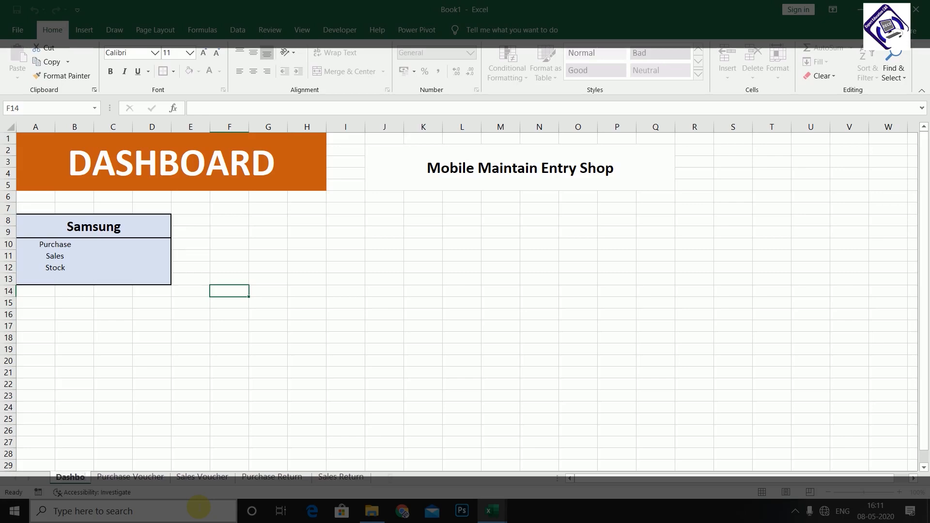
text(ard)
key(Return)
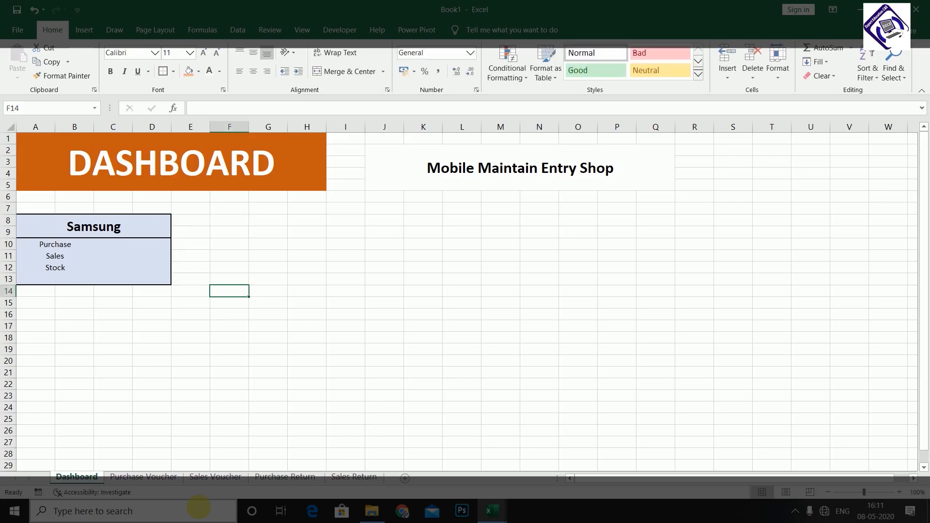
Examine the finished dashboard's brand boxes, sheet buttons and amount boxes in Mobile Entry.xlsx, and return to Book1.
click(473, 409)
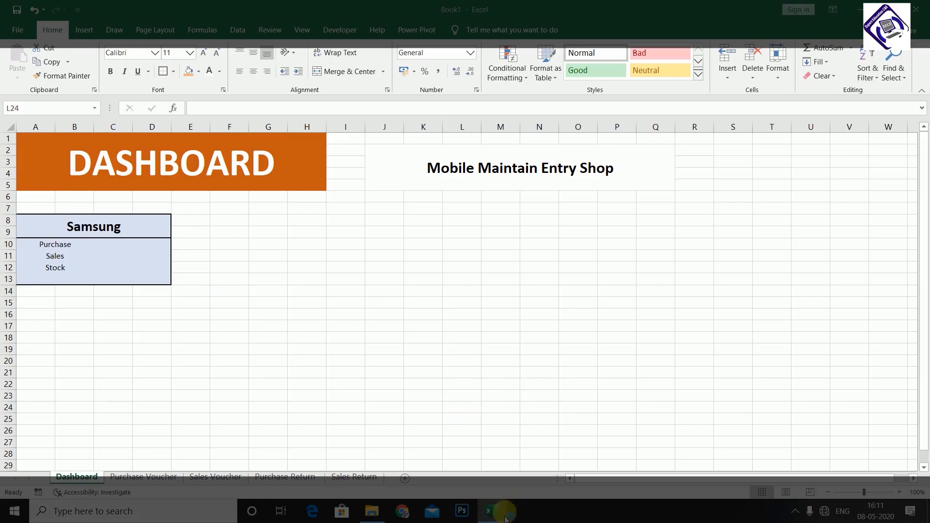
mouse_move(491, 511)
click(487, 419)
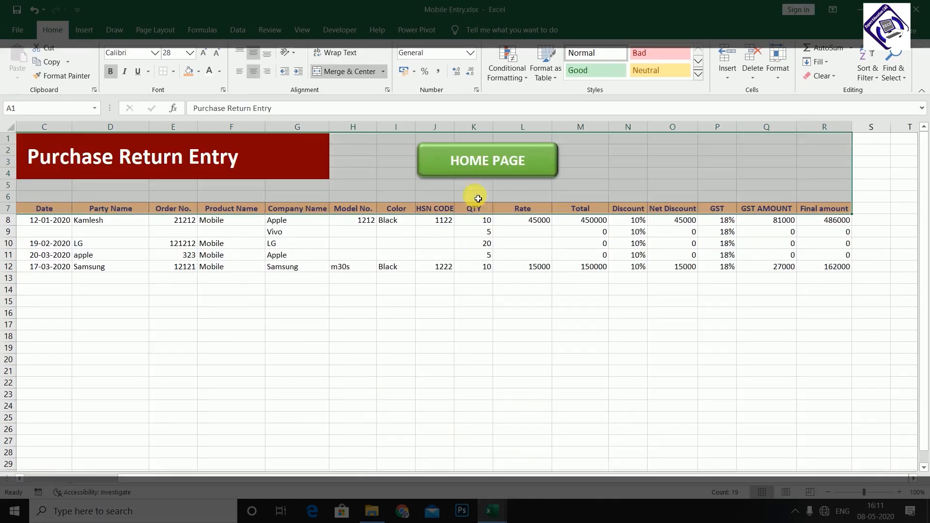
click(481, 174)
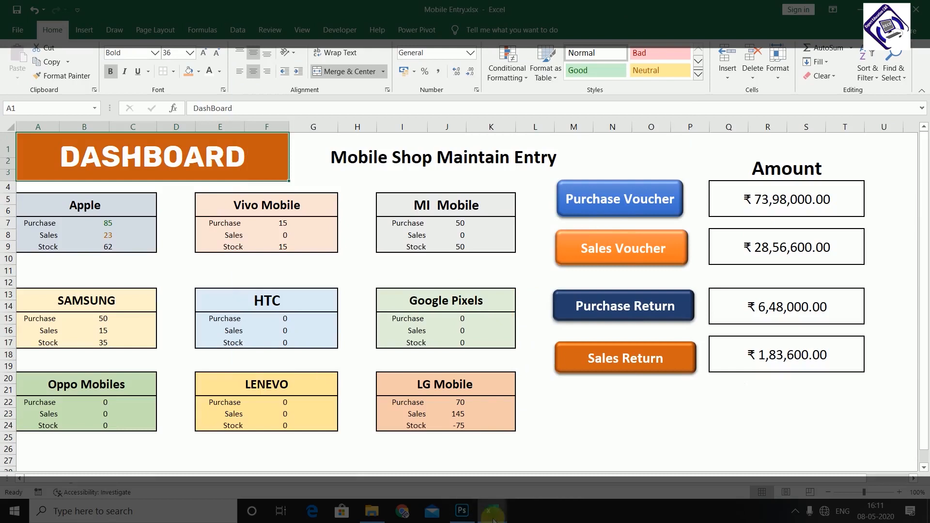
mouse_move(495, 516)
click(522, 470)
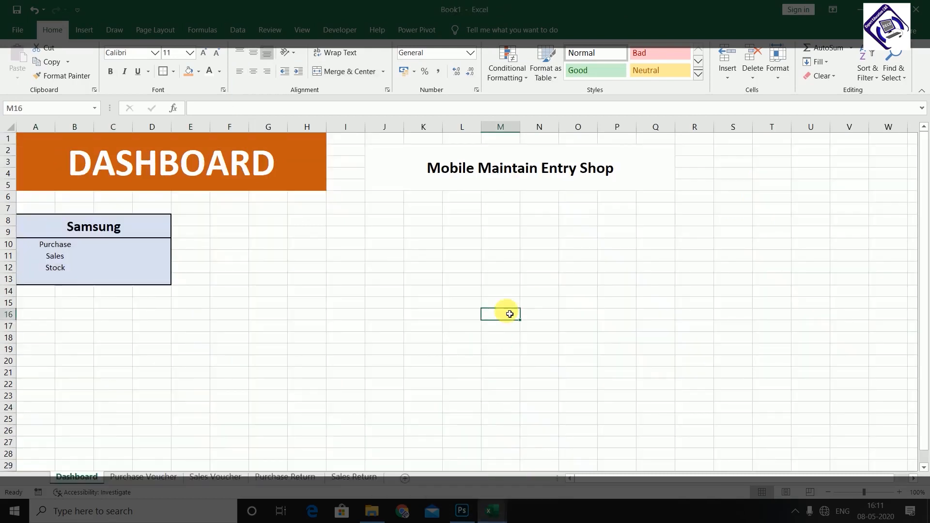
Draw a rounded rectangle about 6.5 cm wide and 1.7 cm high below the shop title and label it Purchase Voucher.
click(96, 31)
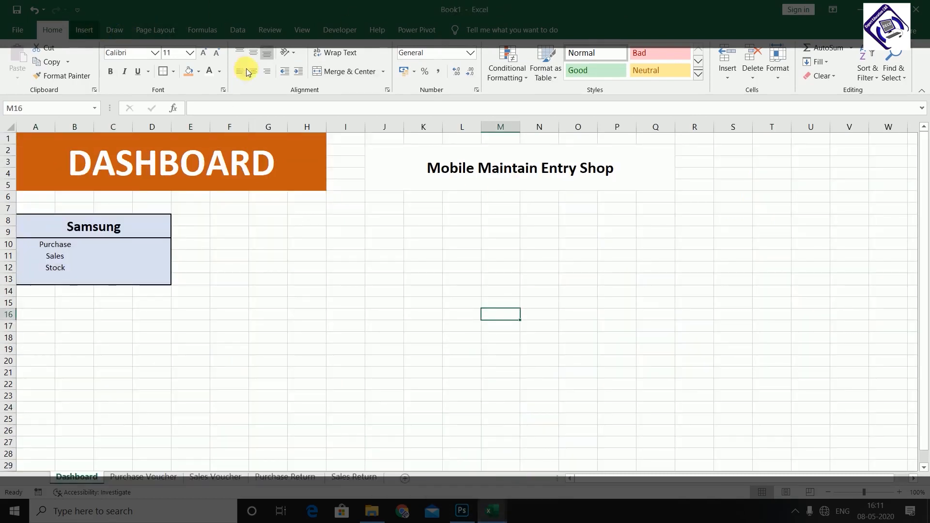
click(193, 68)
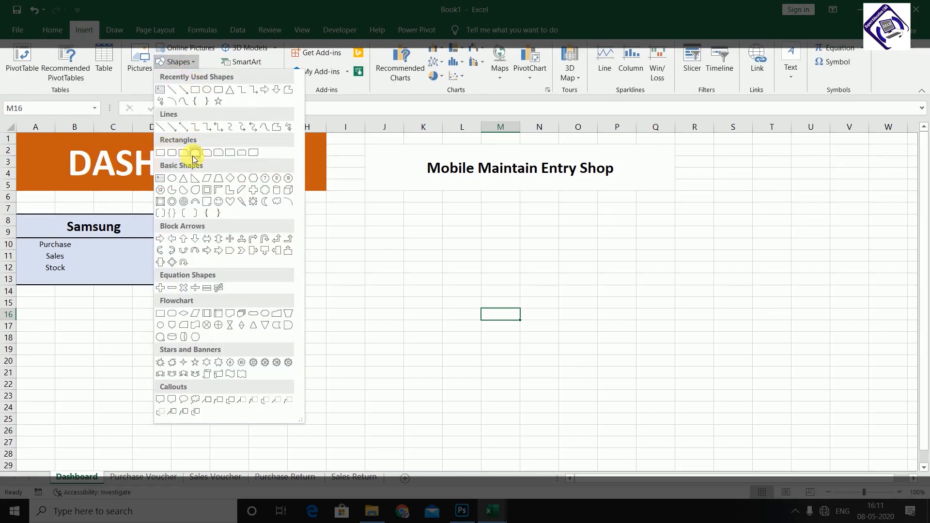
click(176, 156)
drag(609, 198, 750, 233)
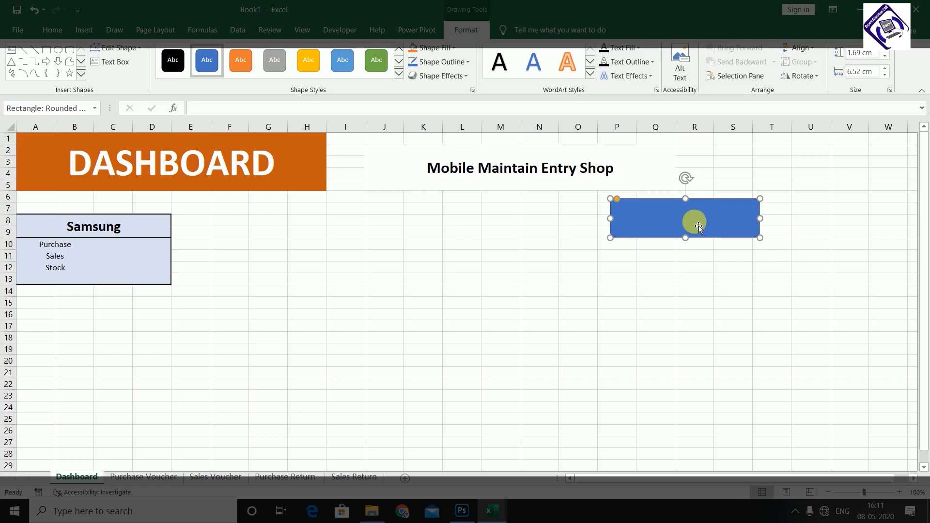
text(Purchase Voucher)
Apply the glossy dark blue gradient theme style to the Purchase Voucher shape and open its shape effects.
key(ctrl+a)
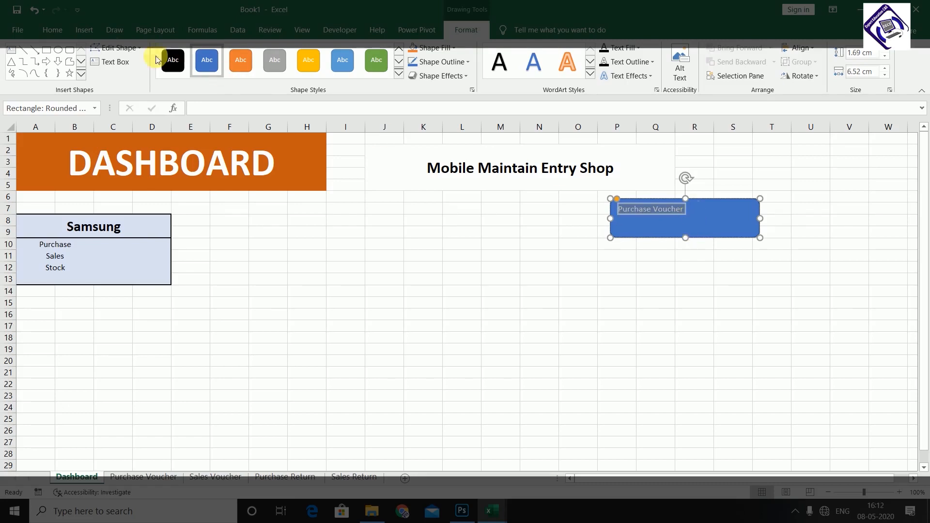
click(399, 75)
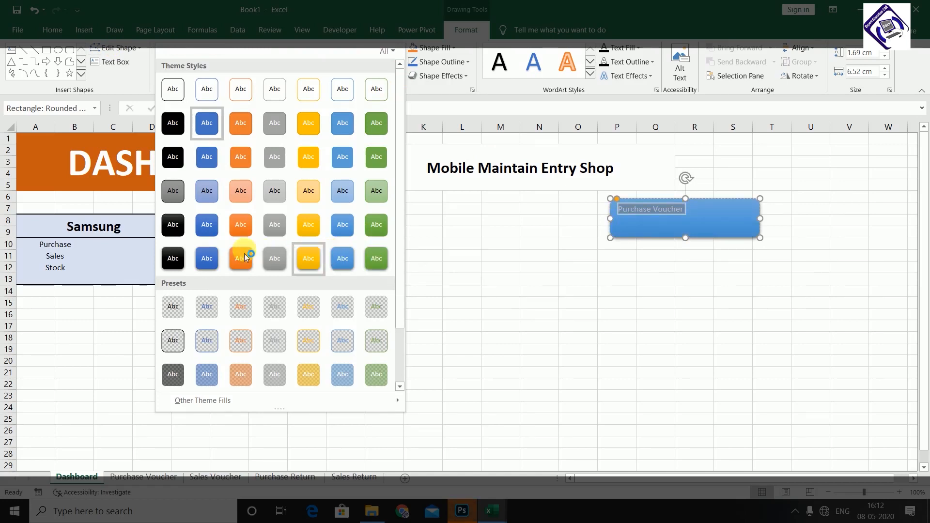
click(198, 261)
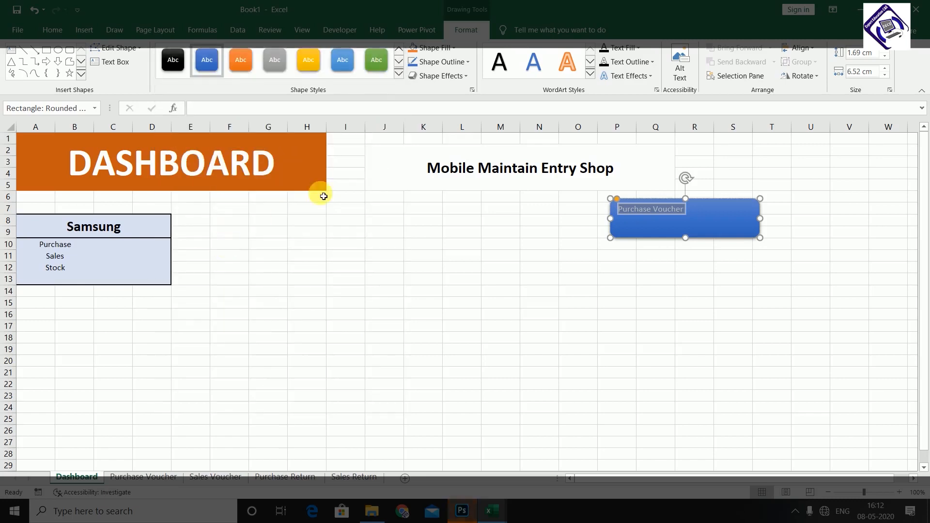
click(461, 76)
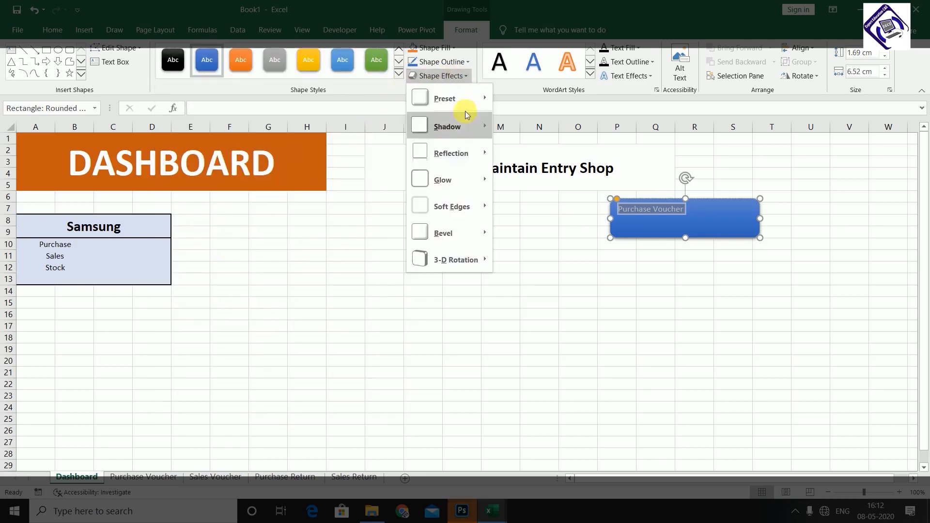
Apply the first preset shape effect to the Purchase Voucher rounded rectangle.
mouse_move(474, 104)
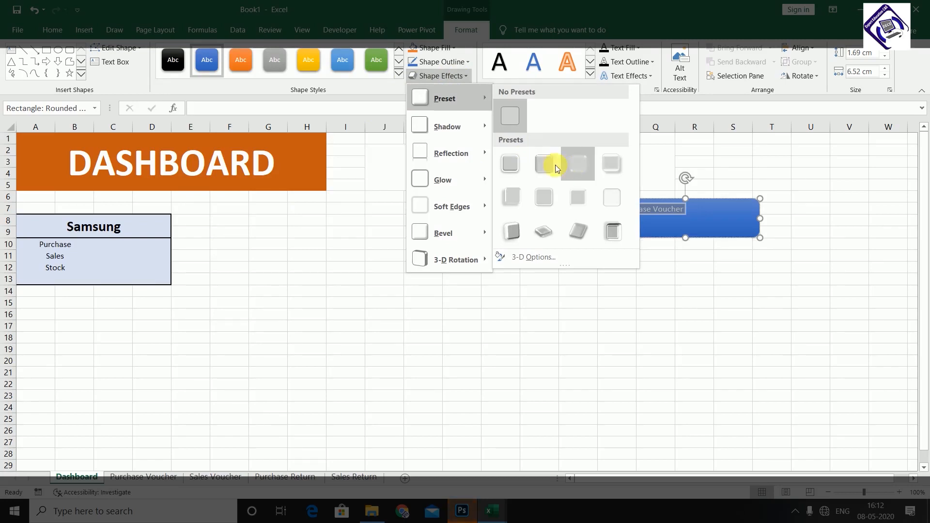
click(537, 167)
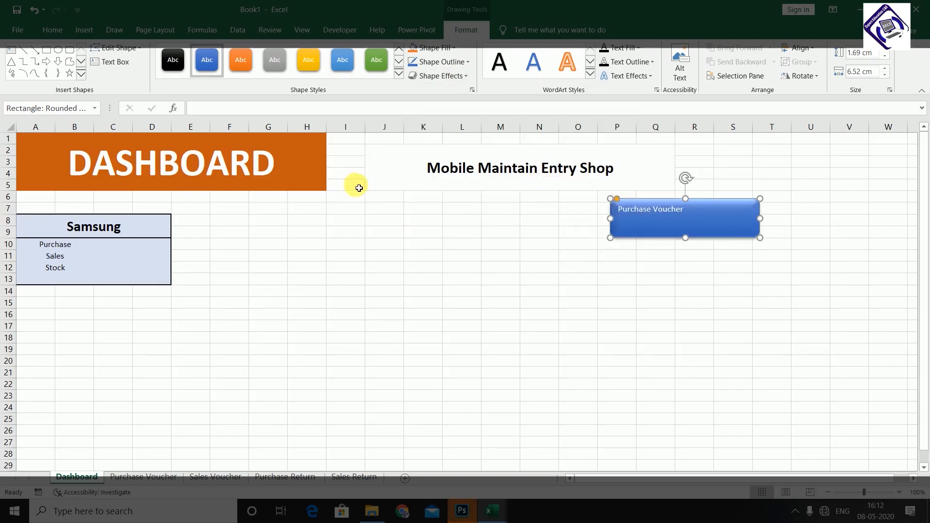
click(464, 76)
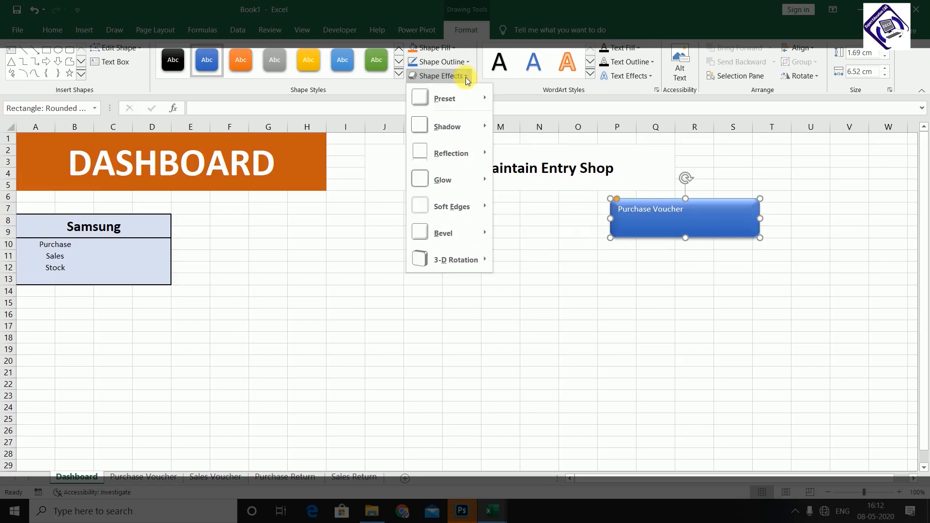
mouse_move(458, 184)
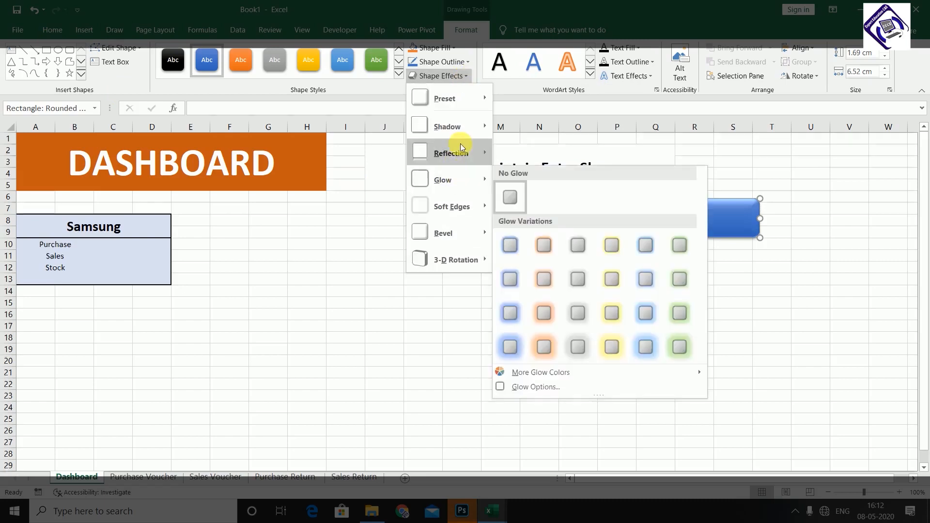
mouse_move(476, 93)
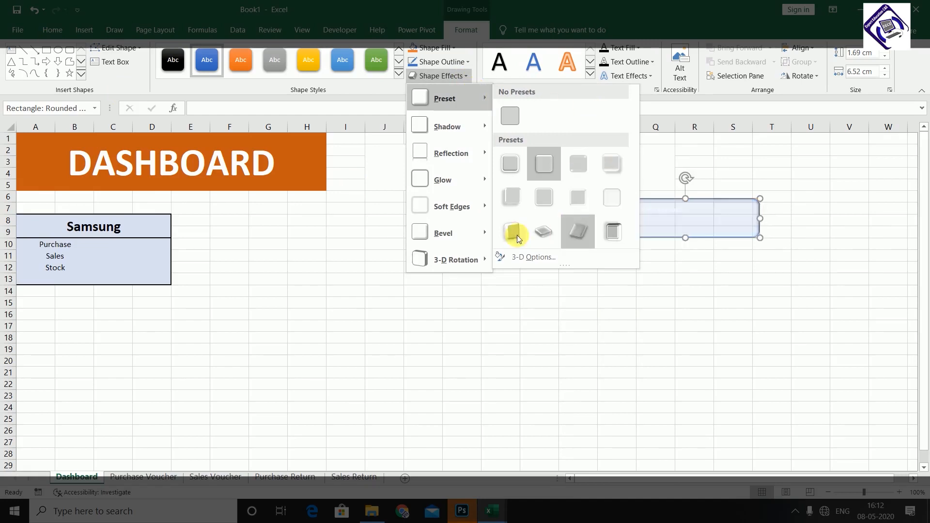
click(510, 163)
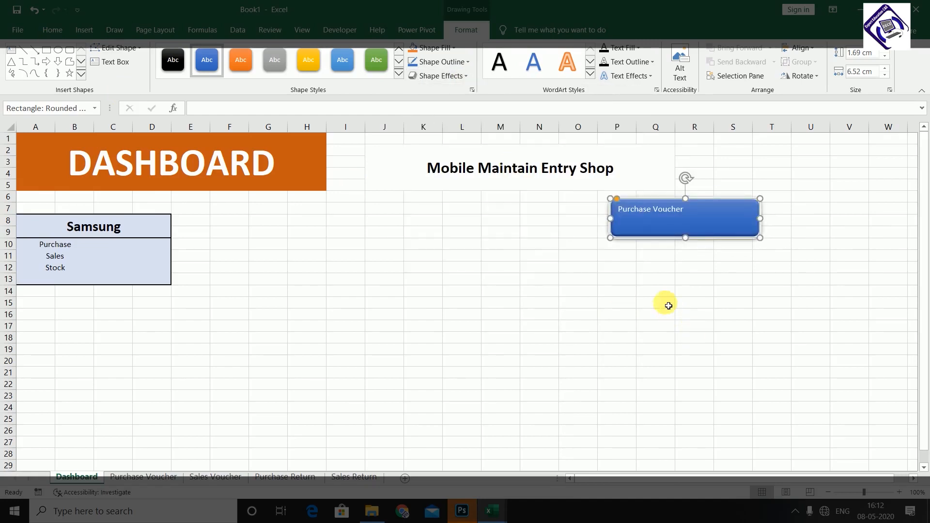
Increase the font size of the Purchase Voucher shape's text to 18.
double_click(669, 213)
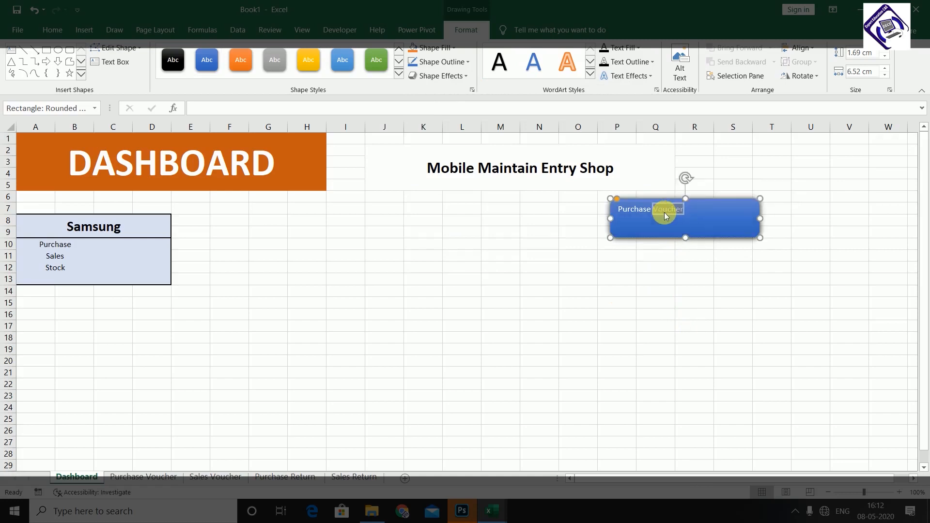
click(52, 30)
click(204, 54)
click(203, 55)
click(204, 54)
click(203, 55)
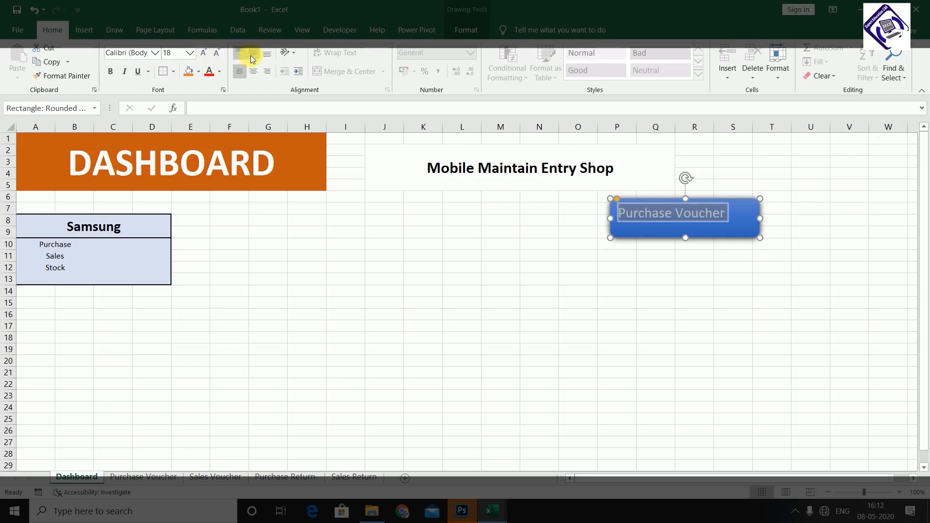
Centre the Purchase Voucher text vertically and horizontally in its shape and make it bold.
click(260, 51)
click(255, 74)
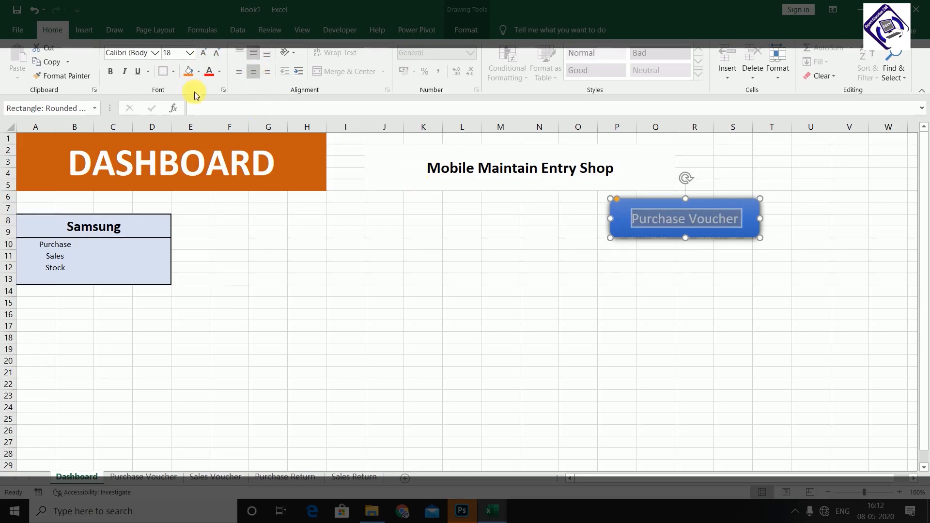
click(109, 73)
click(534, 292)
click(735, 304)
Duplicate the Purchase Voucher button three times, stacking the copies evenly below the original.
click(736, 202)
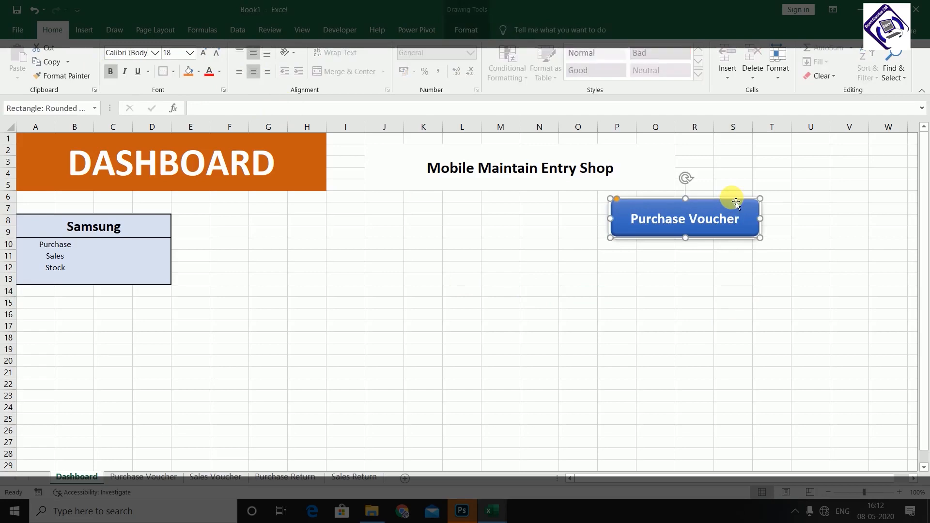
key(ctrl+d)
drag(712, 253, 708, 293)
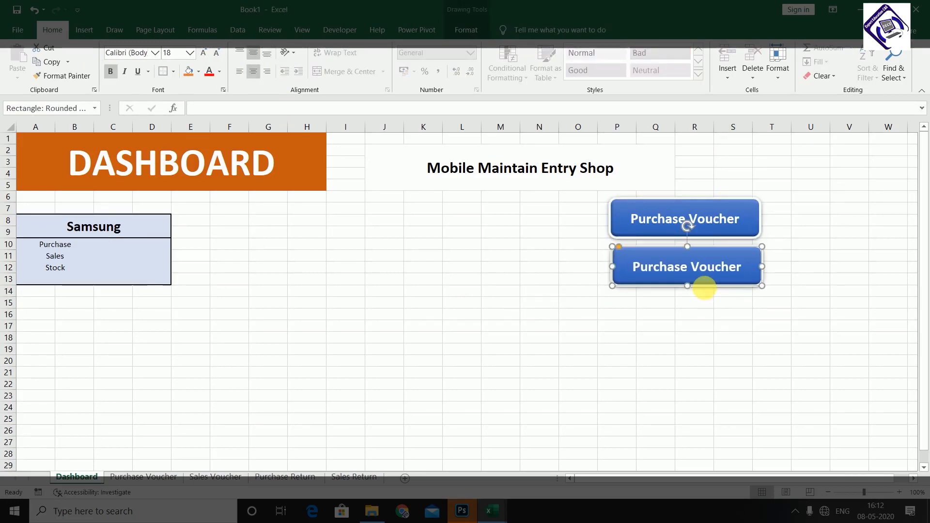
key(ctrl+d)
key(ctrl+d)
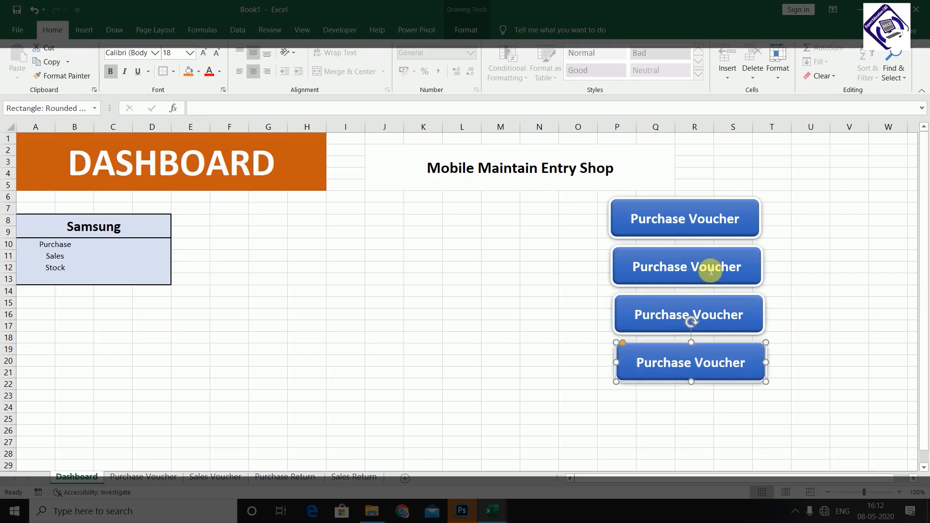
Relabel the second button "Sale Voucher" and the third button "Purchase Return".
click(710, 274)
drag(687, 267, 659, 267)
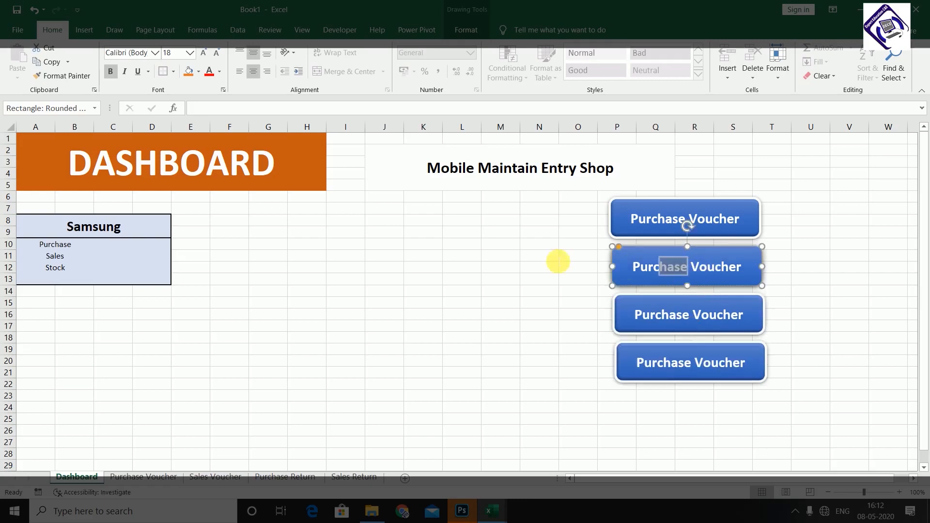
drag(558, 262, 529, 259)
text(Sale)
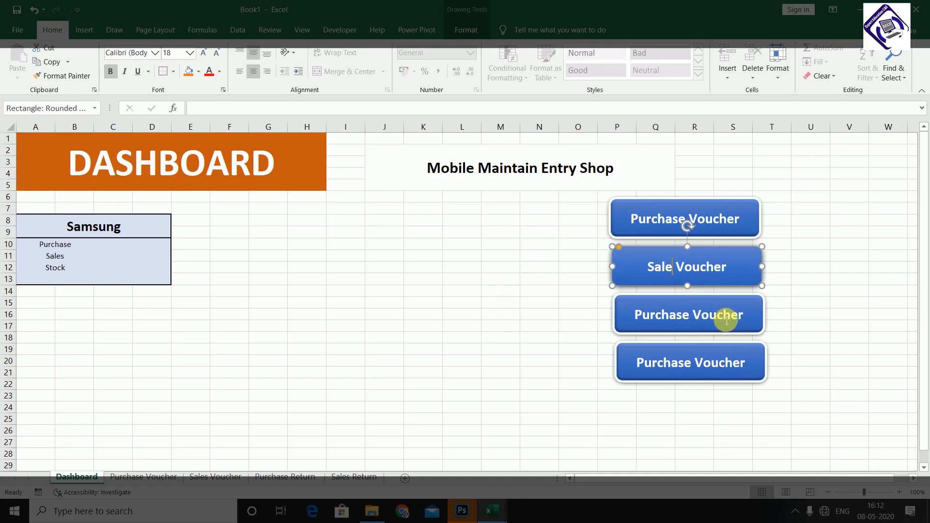
double_click(707, 317)
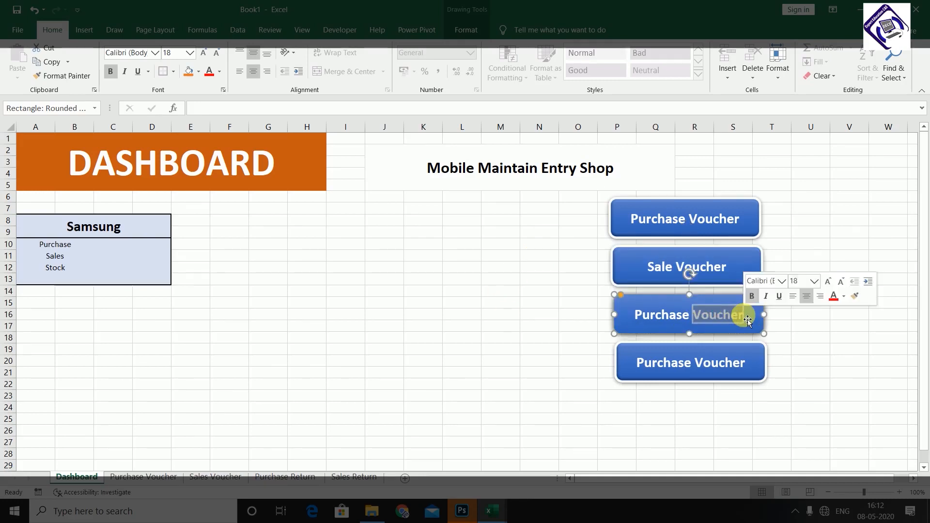
text(Return)
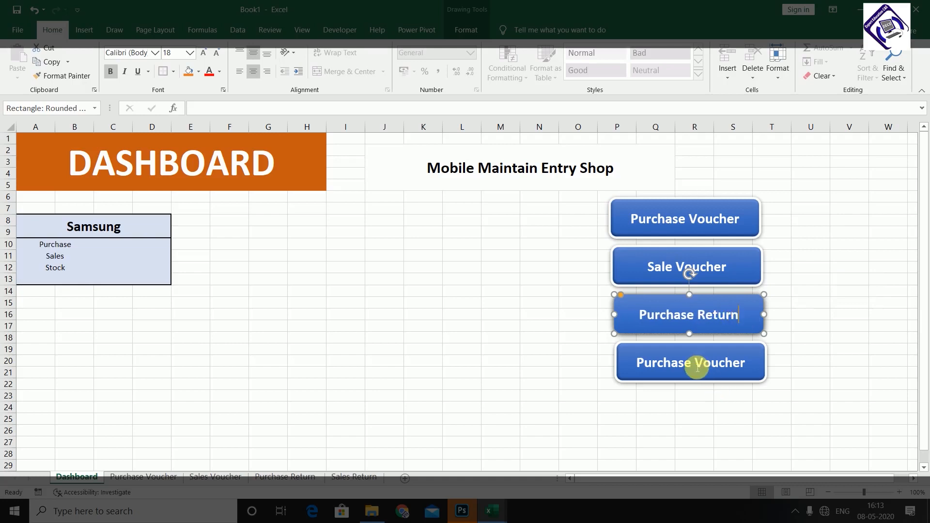
Replace the fourth button's text with "Sales Retuen".
double_click(641, 365)
key(ctrl+a)
text(Sa)
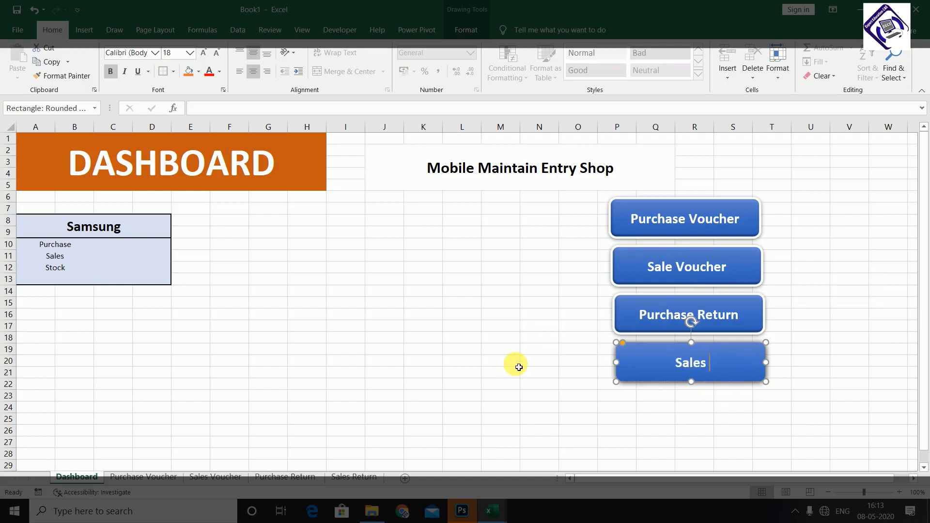
text(les Retuen)
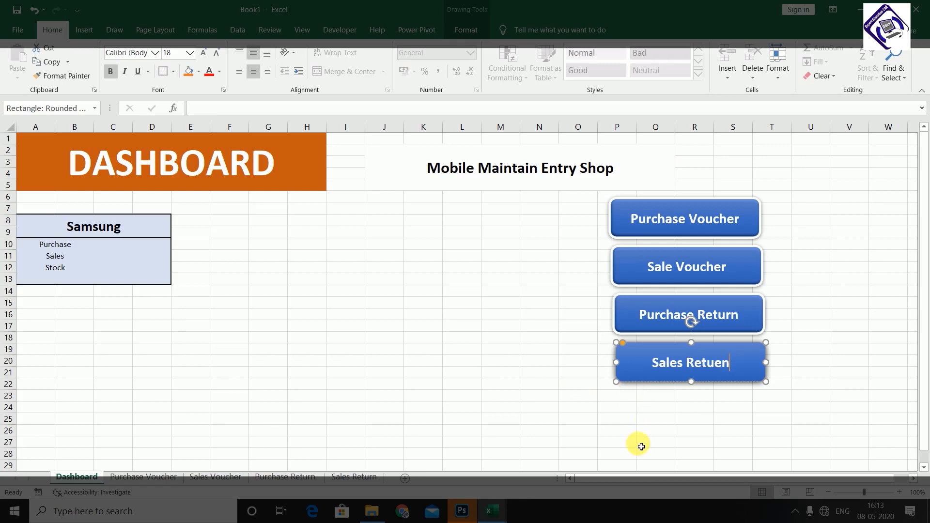
click(650, 418)
Fill the Sale Voucher button with the darker 25% shade of the orange theme colour.
click(688, 246)
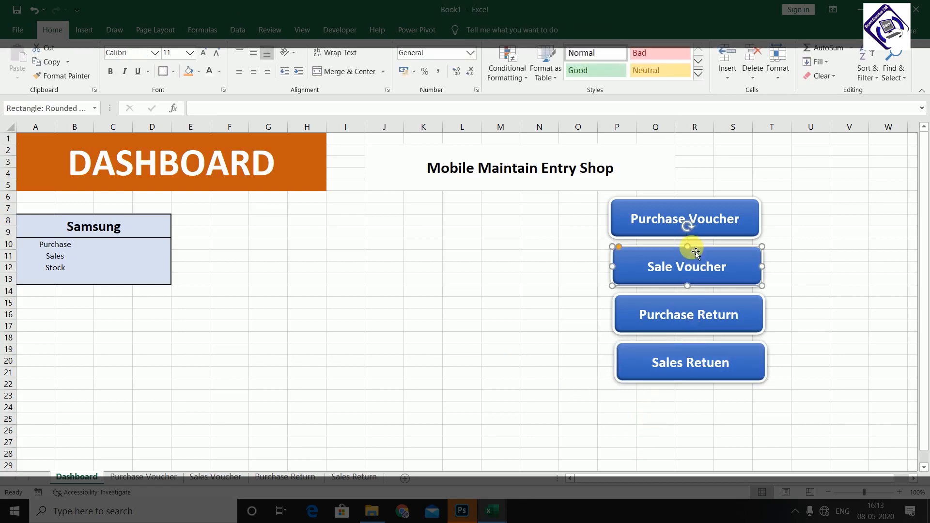
click(477, 30)
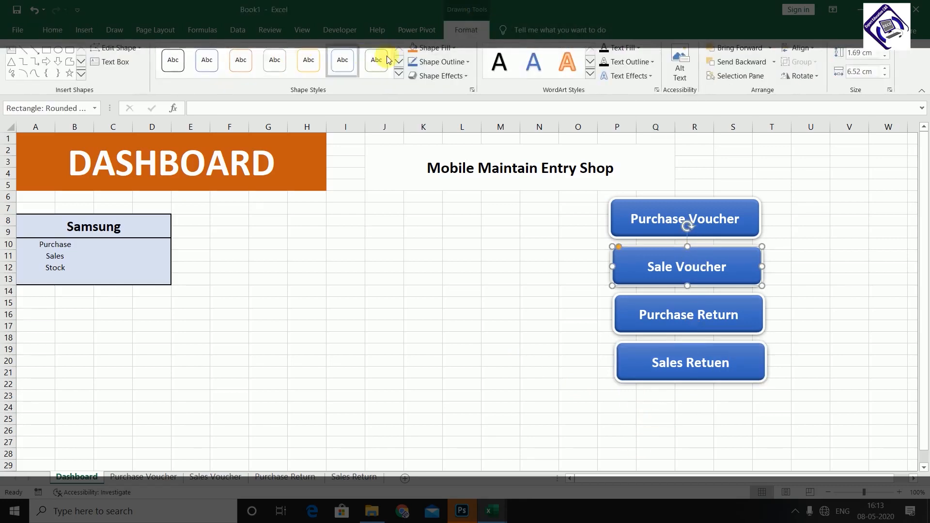
click(453, 49)
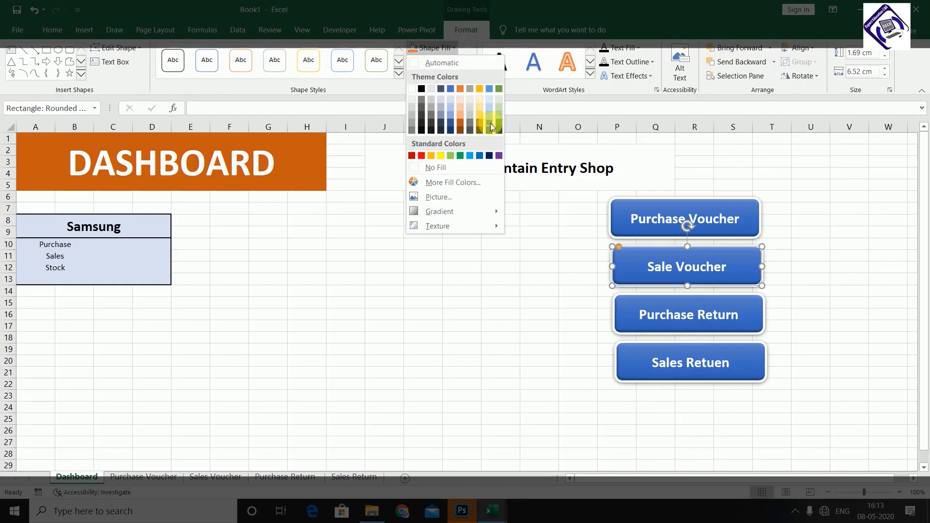
click(460, 120)
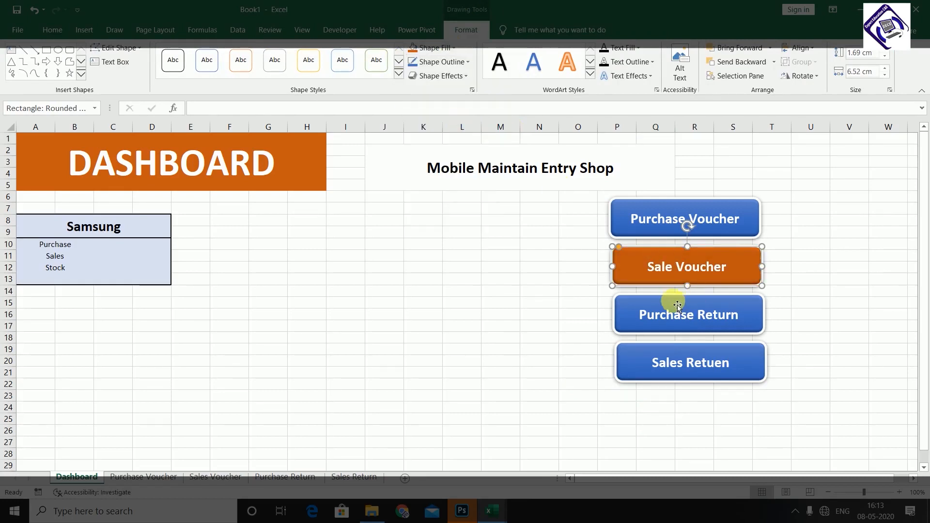
Fill the Purchase Return button with the standard dark blue colour.
click(674, 300)
click(453, 47)
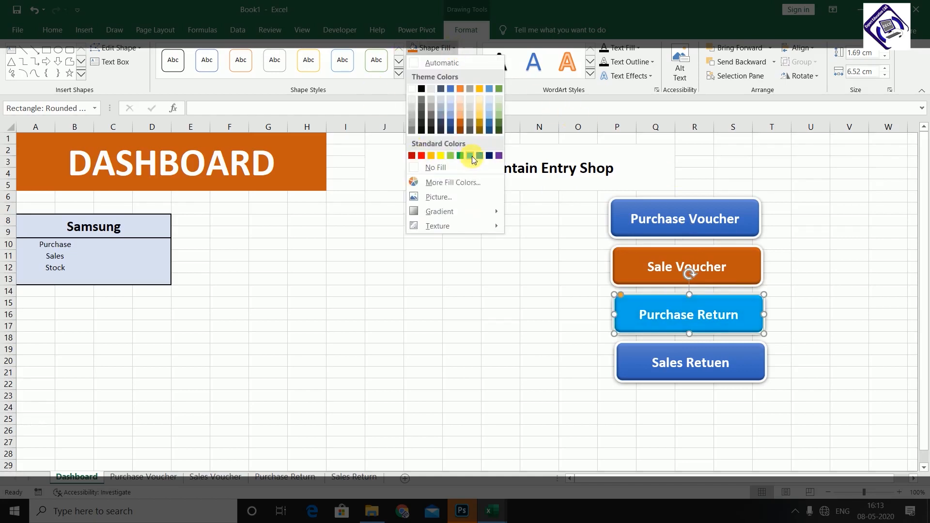
click(492, 156)
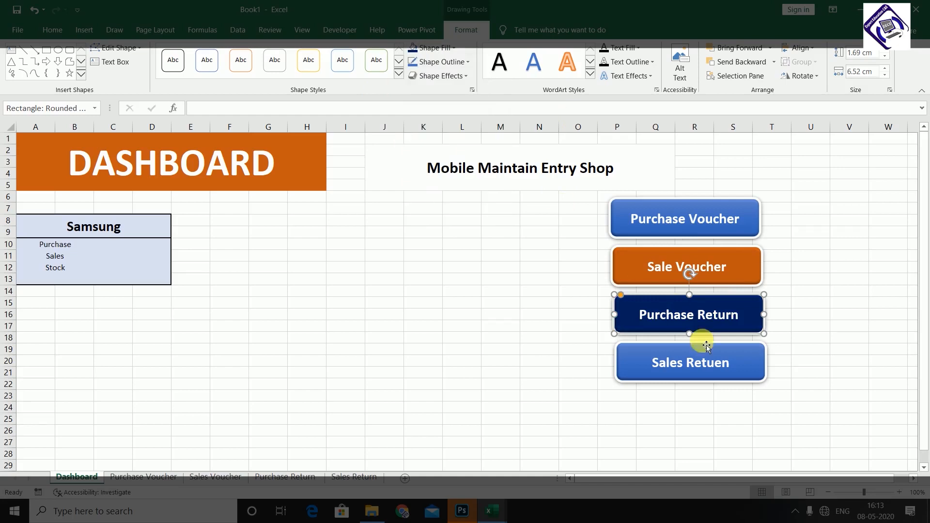
Fill the fourth button, Sales Retuen, with the darkest shade of the orange theme colour.
click(698, 348)
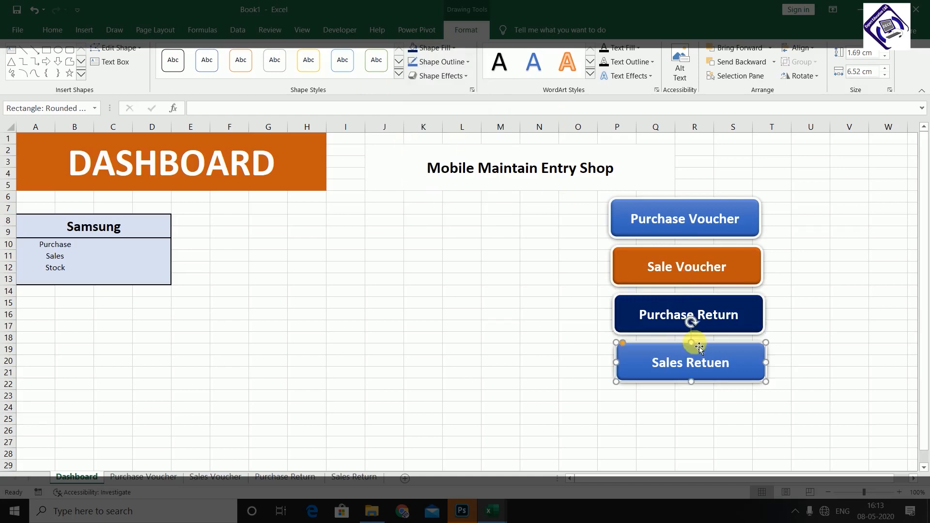
click(448, 49)
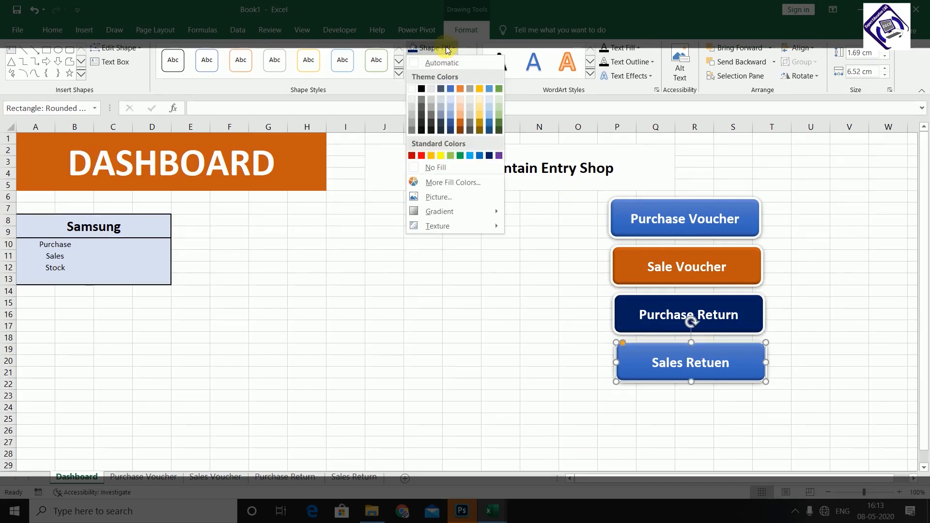
click(460, 130)
click(839, 314)
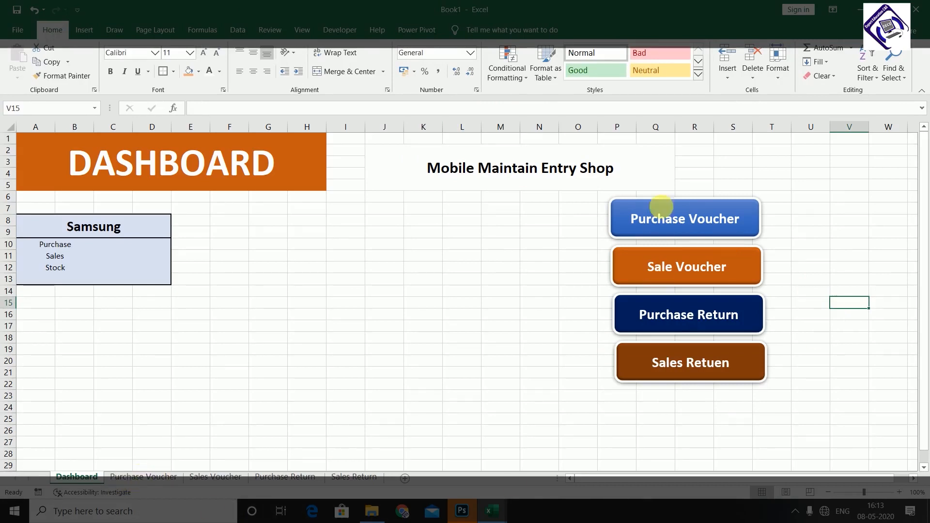
Hyperlink the Purchase Voucher button to cell A1 of the 'Purchase Voucher' sheet in this document.
click(683, 204)
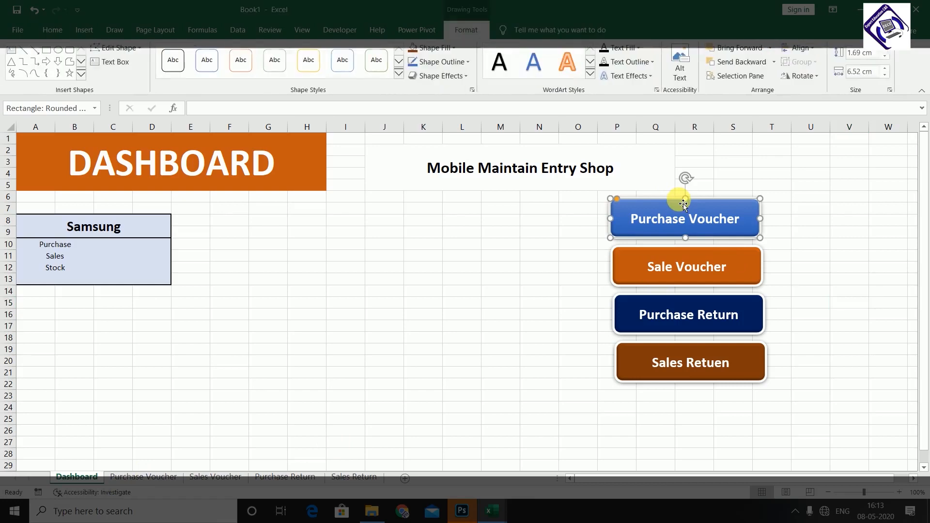
click(85, 30)
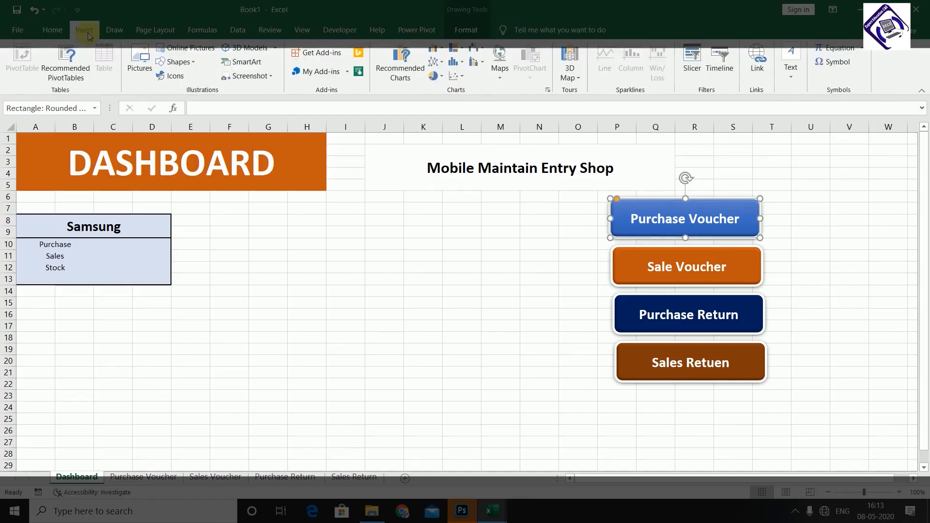
click(759, 81)
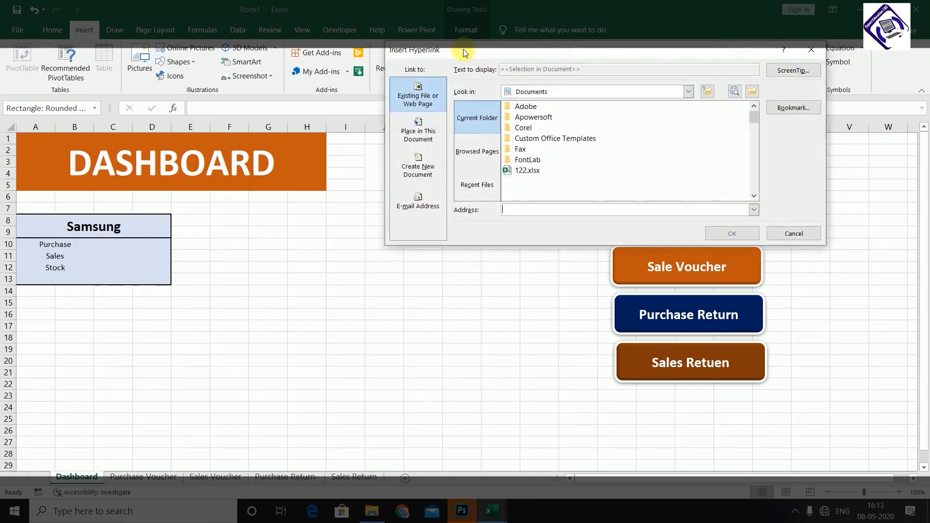
drag(473, 64, 198, 72)
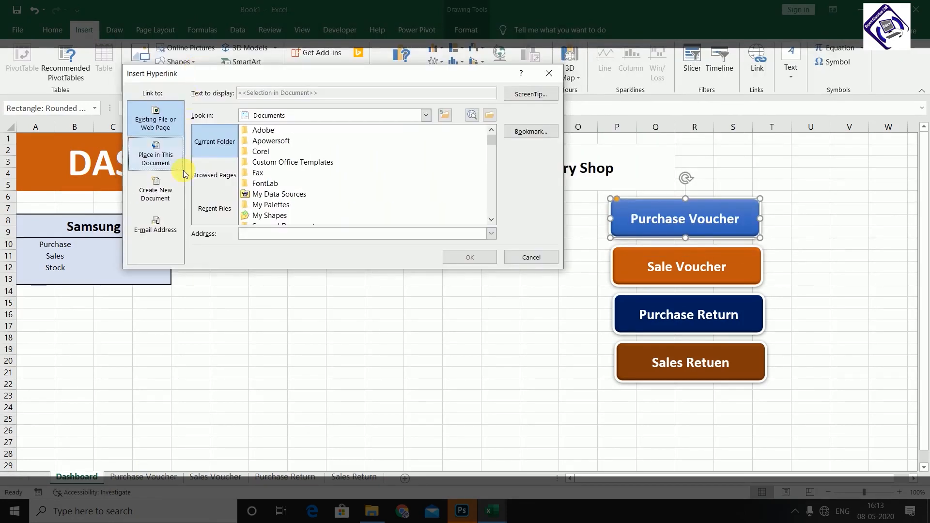
click(154, 164)
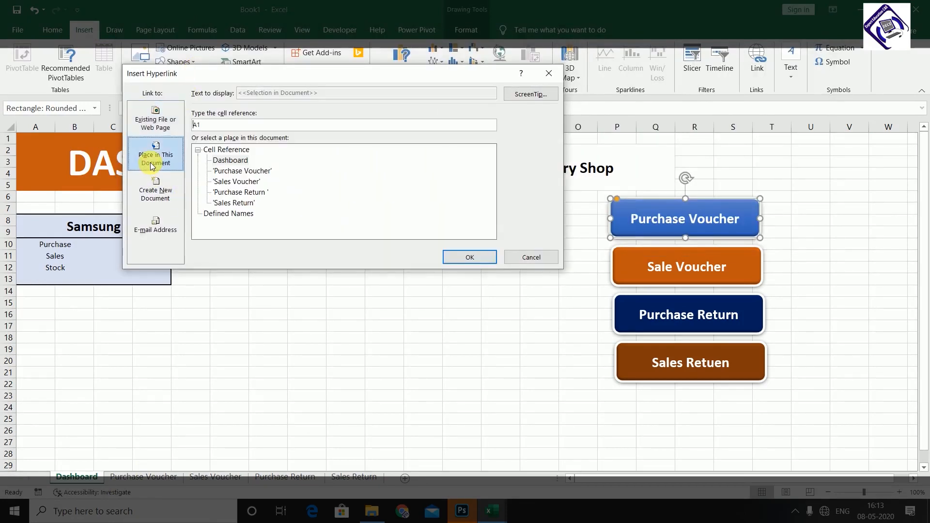
drag(257, 75, 282, 48)
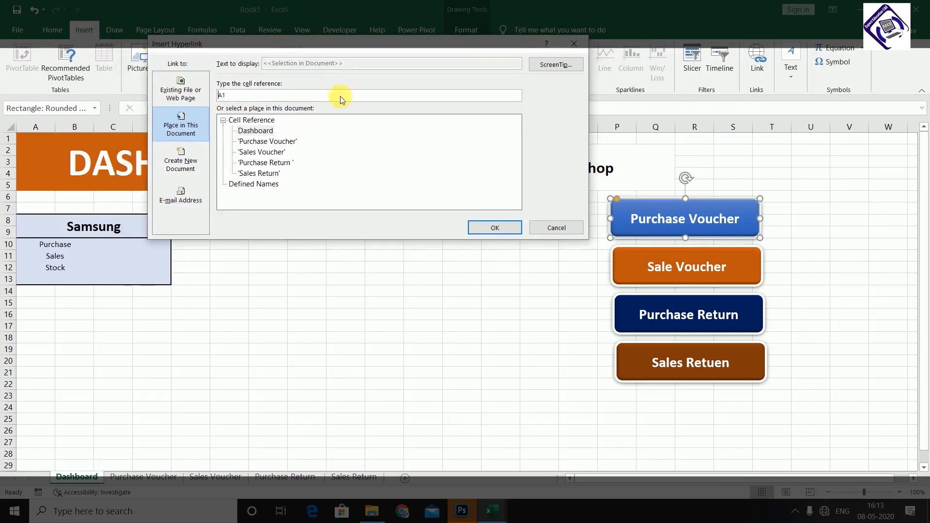
click(264, 141)
click(493, 228)
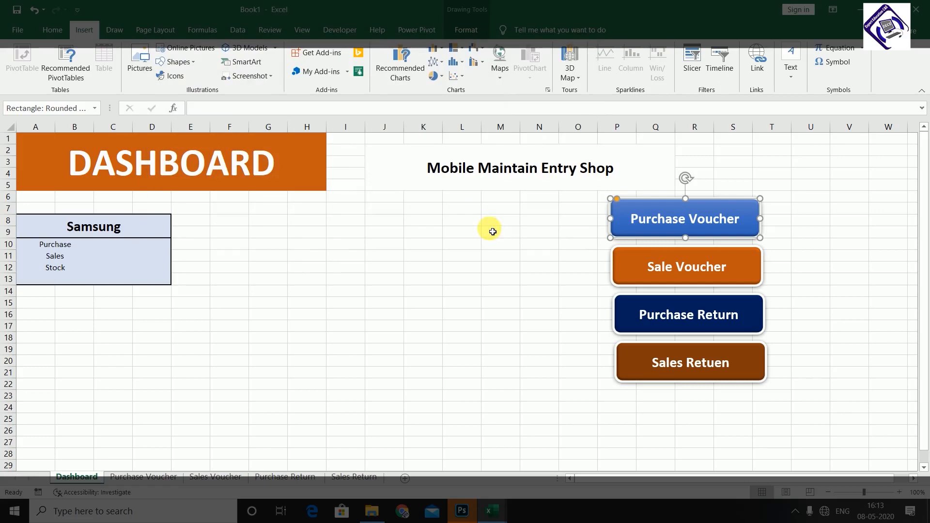
Hyperlink the Sale Voucher button to cell A1 of the 'Sales Voucher' sheet in this document.
click(619, 263)
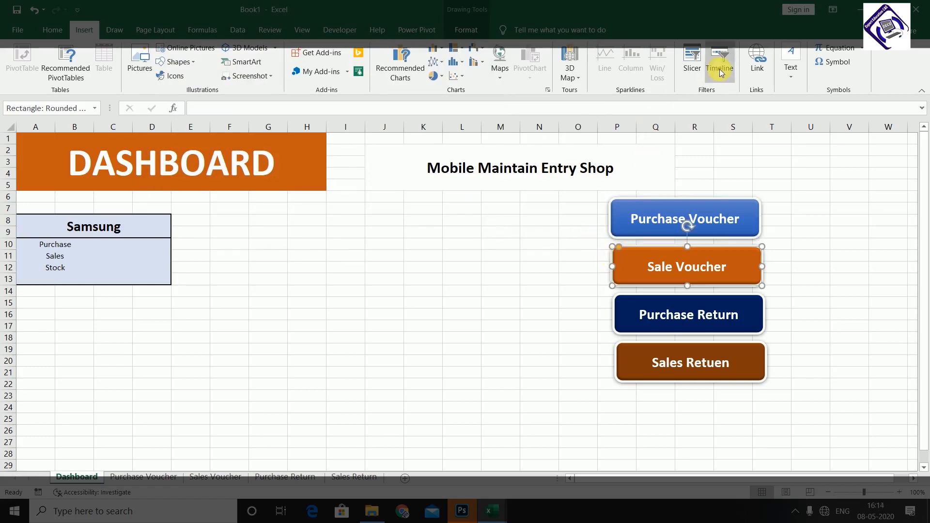
click(757, 62)
click(257, 153)
click(494, 229)
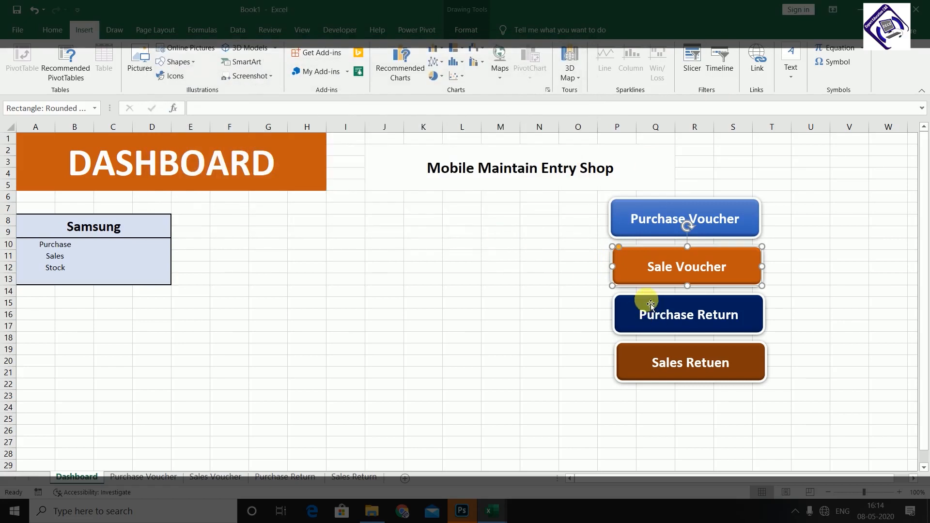
Hyperlink the Purchase Return button to cell A1 of the 'Purchase Return' sheet in this document.
click(649, 304)
click(757, 62)
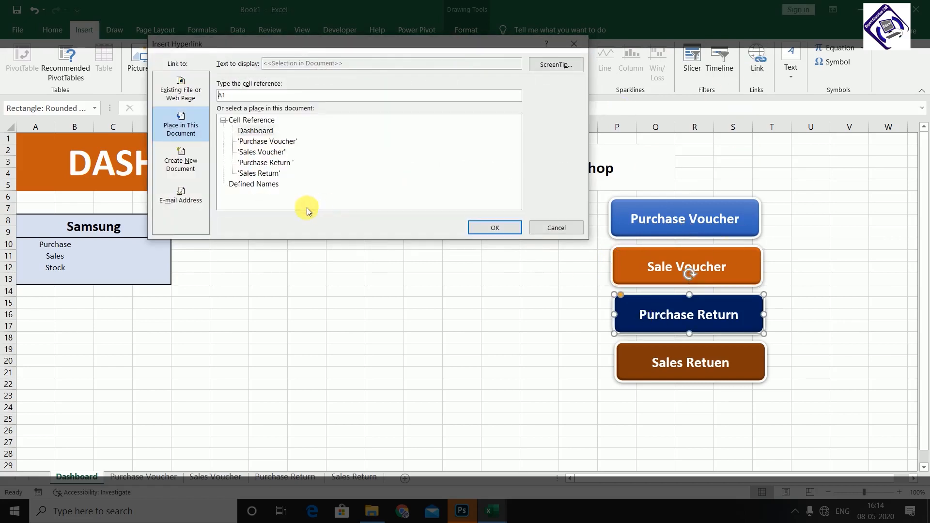
click(265, 162)
click(494, 228)
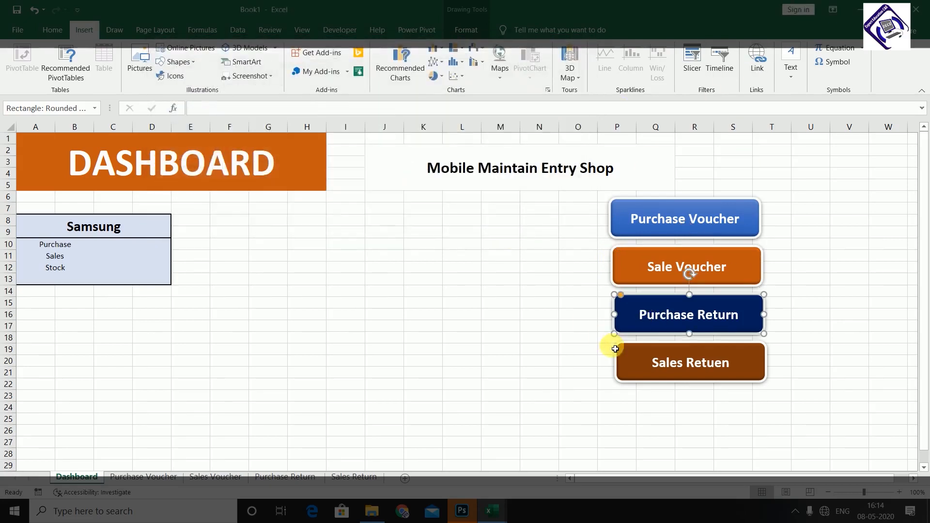
Hyperlink the Sales Retuen button to cell A1 of the 'Sales Return' sheet in this document and deselect it.
click(619, 353)
click(757, 62)
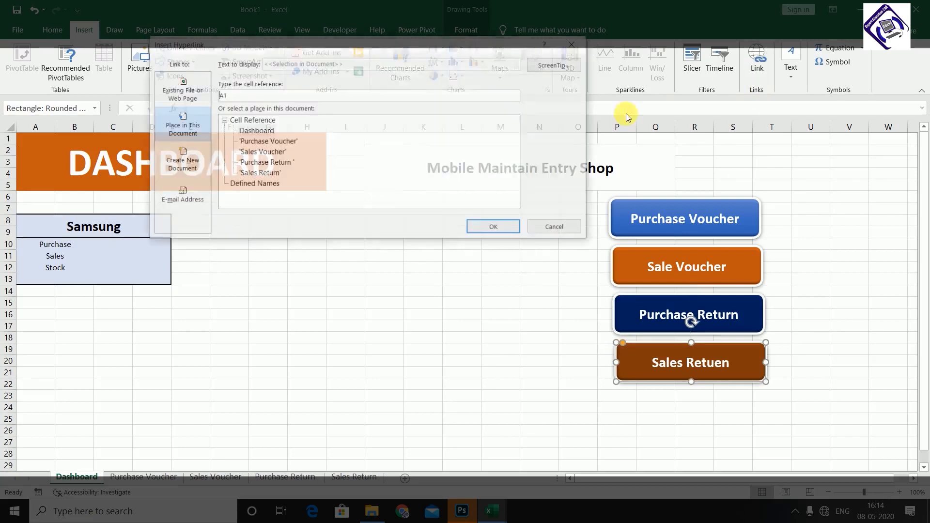
click(259, 173)
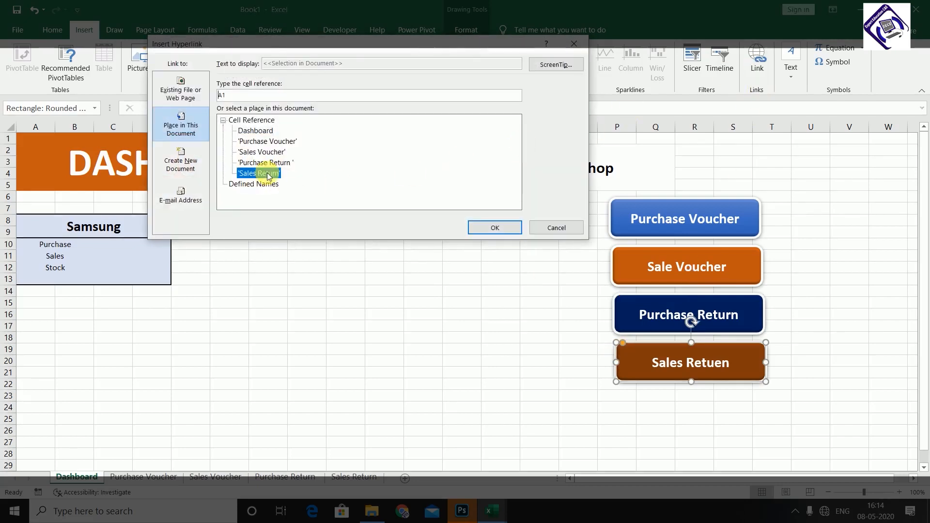
click(512, 228)
click(820, 332)
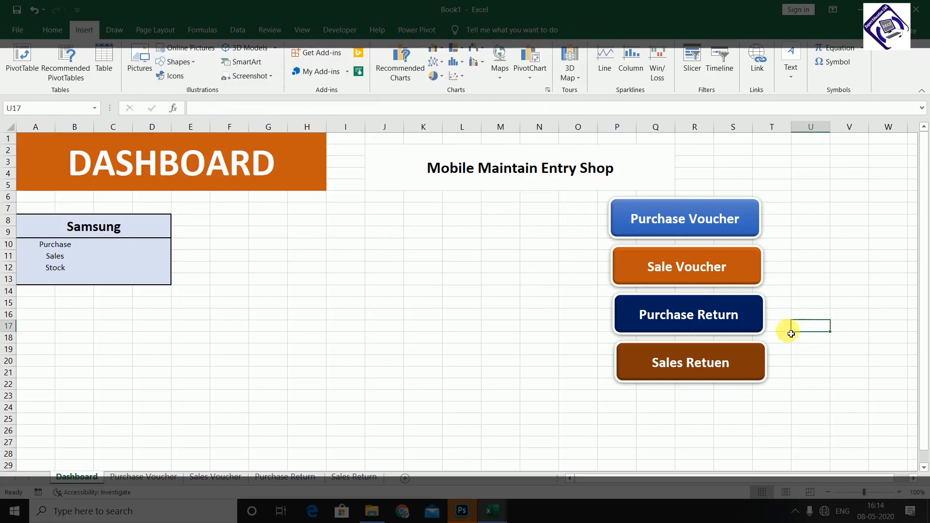
On the Purchase Voucher sheet, draw a rounded rectangle about 8.72 by 1.78 cm beside the title and label it "Home Page".
click(673, 218)
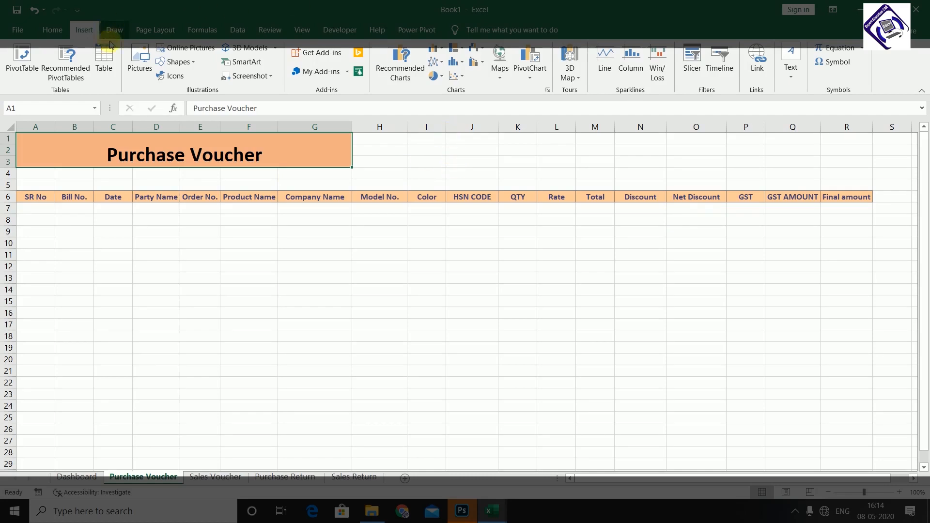
click(191, 63)
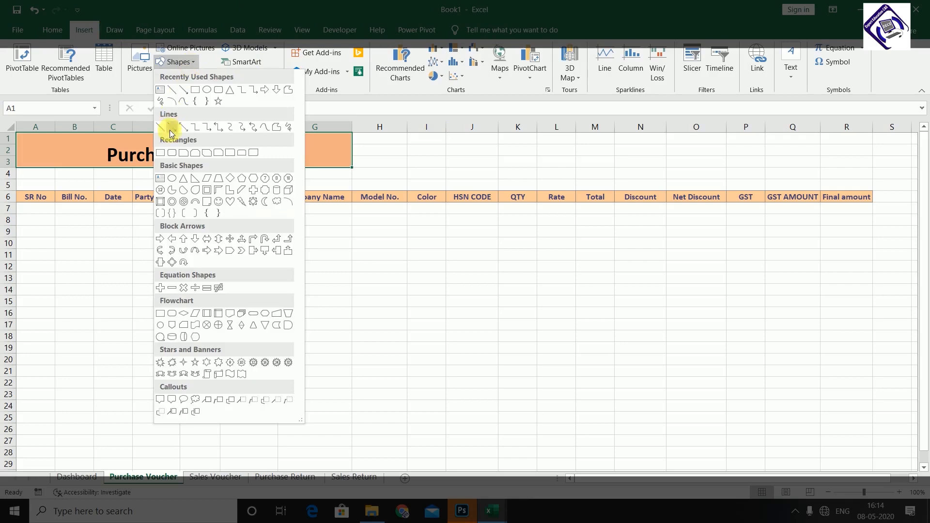
click(173, 152)
mouse_move(415, 138)
mouse_down()
mouse_move(623, 175)
mouse_move(615, 179)
mouse_up()
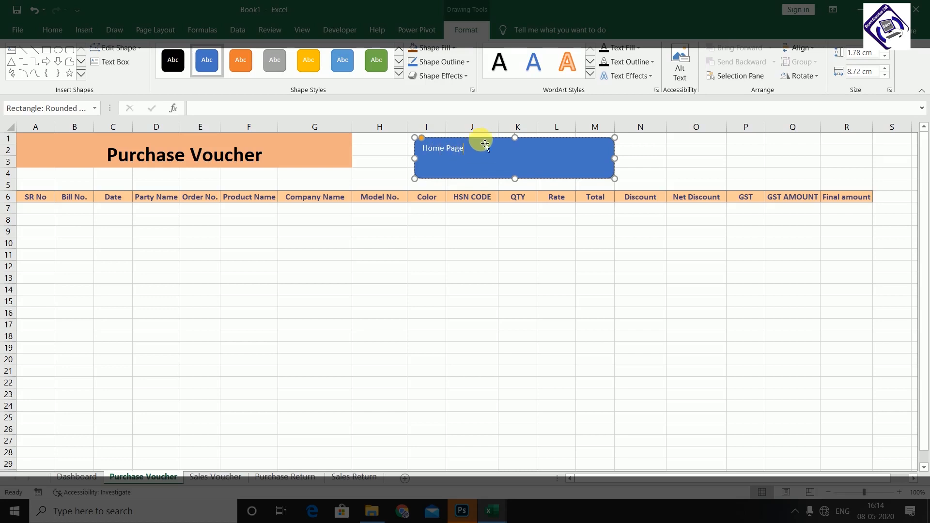
Centre the Home Page label horizontally and vertically in its shape and make it 20 pt, bold and underlined.
click(52, 30)
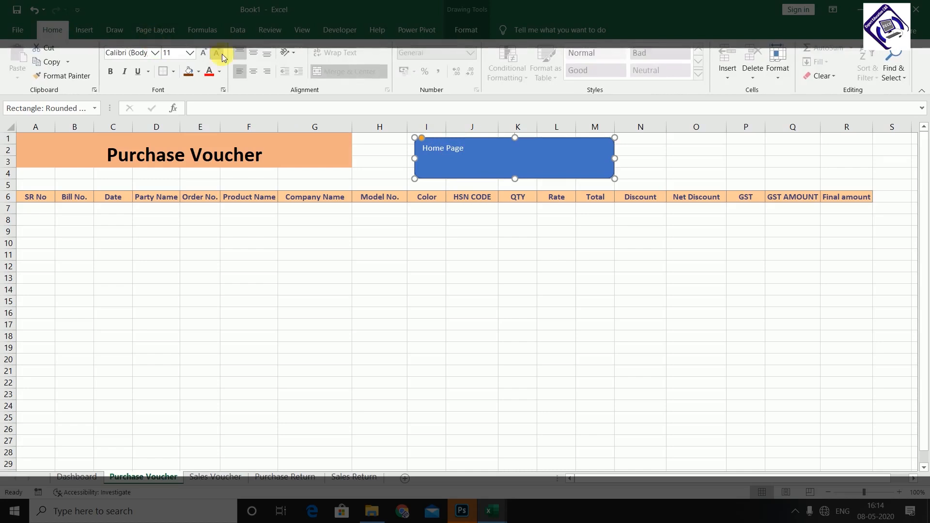
click(253, 52)
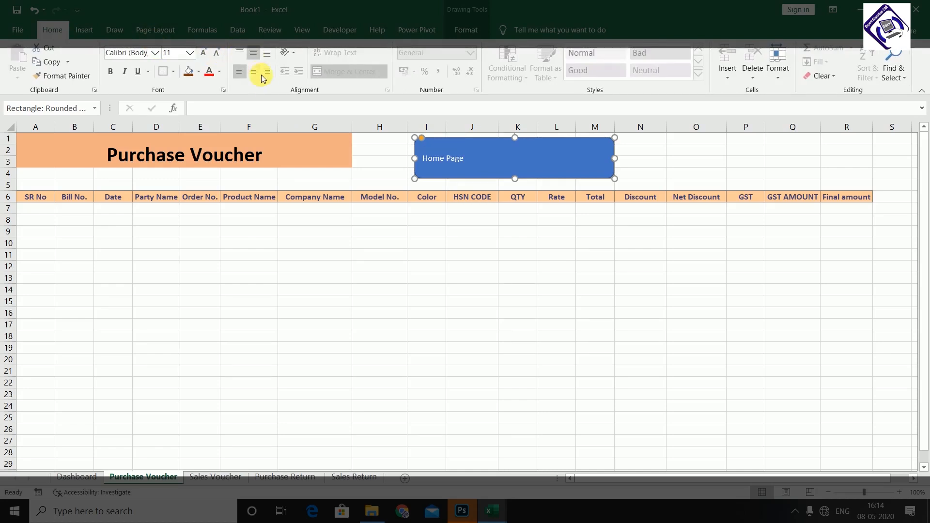
click(254, 72)
click(206, 53)
click(206, 53)
click(111, 73)
click(139, 72)
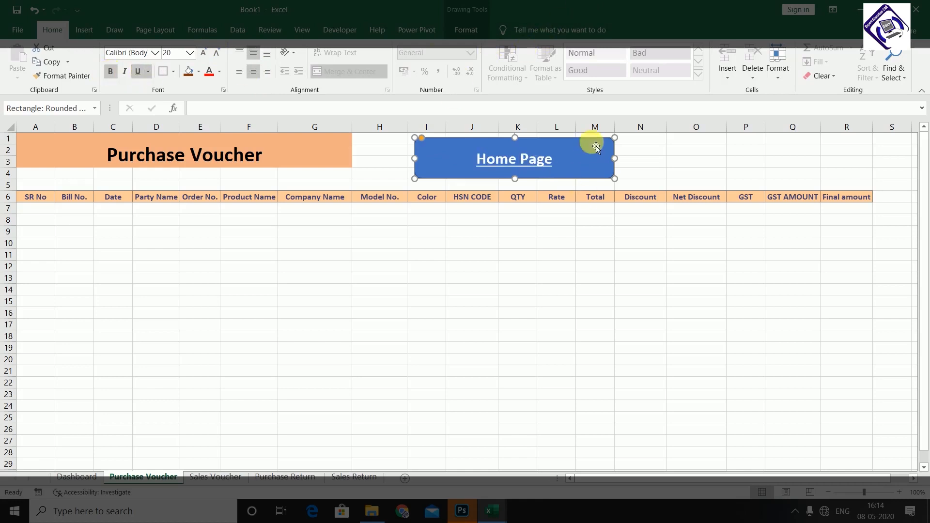
Fill the Home Page button with the standard light green colour and apply the first preset shape effect.
click(466, 29)
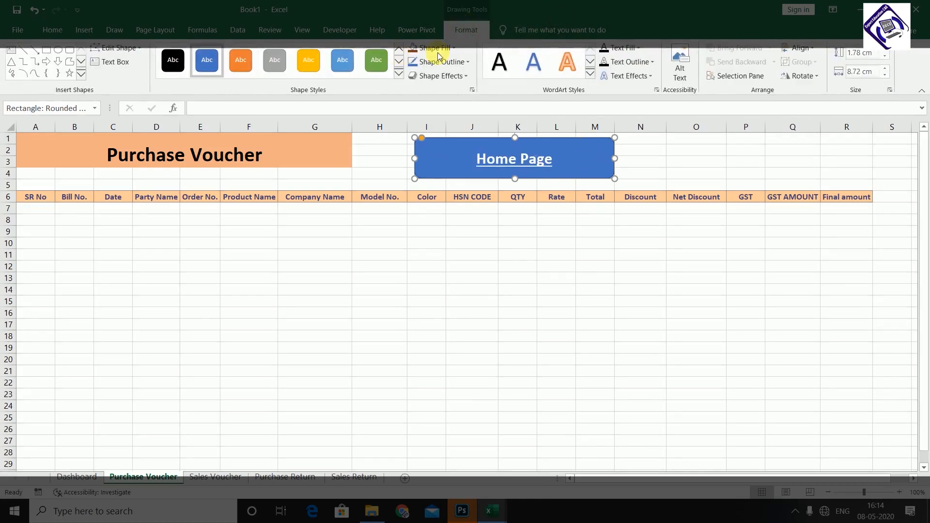
click(454, 48)
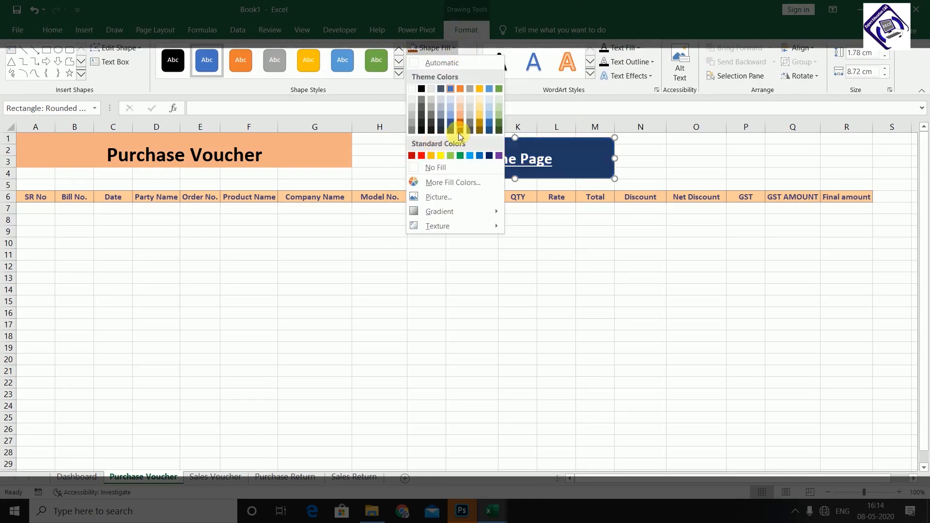
click(451, 156)
click(466, 76)
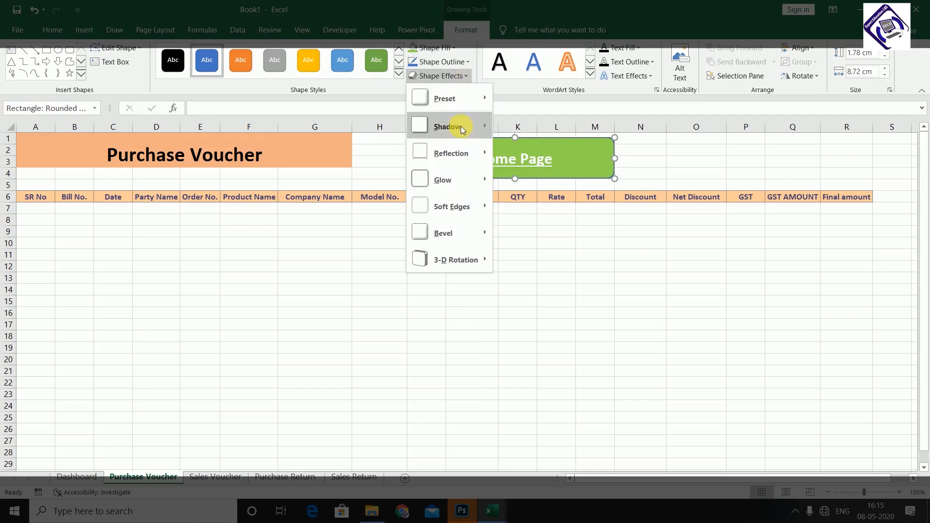
mouse_move(469, 102)
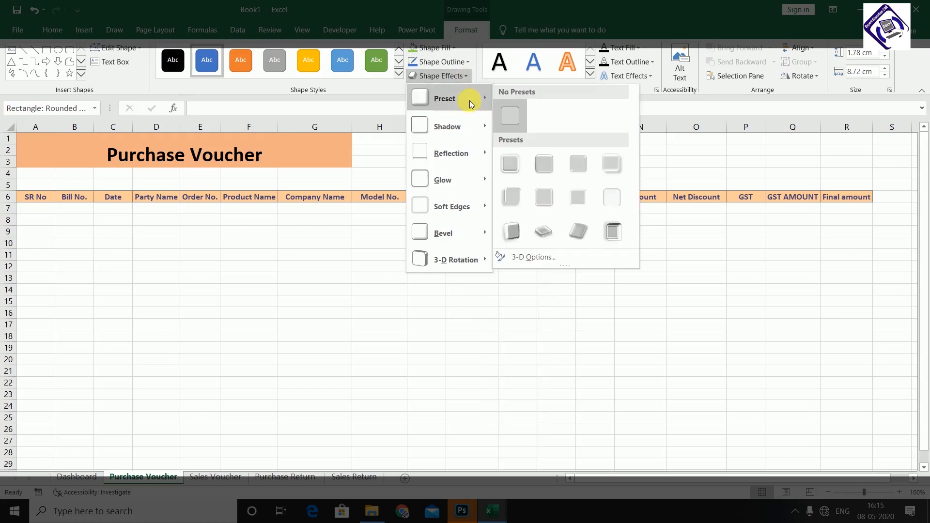
click(510, 160)
click(532, 251)
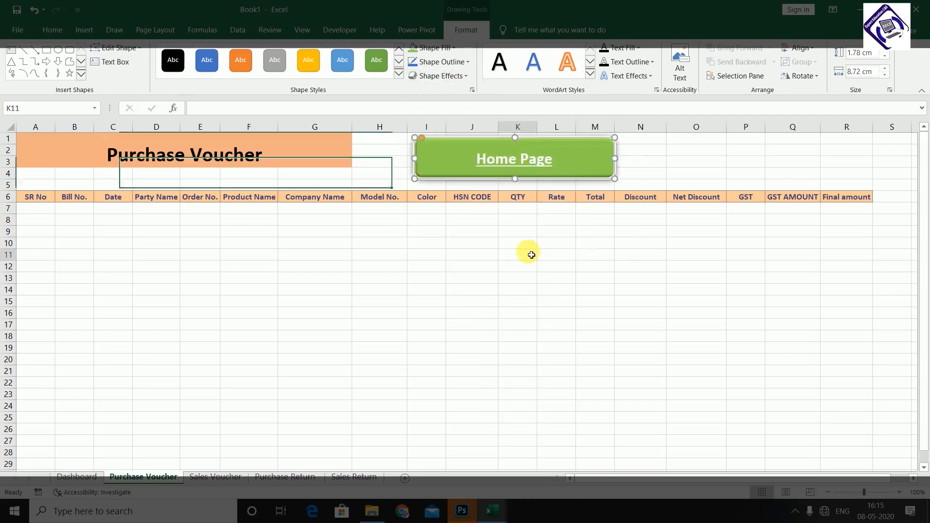
Hyperlink the Home Page button to cell A1 of the Dashboard sheet in this document.
click(557, 159)
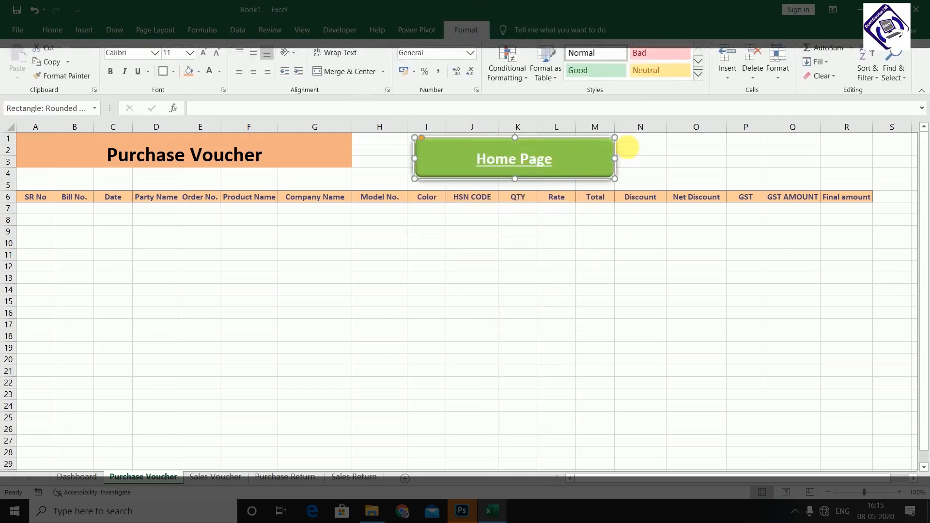
click(84, 29)
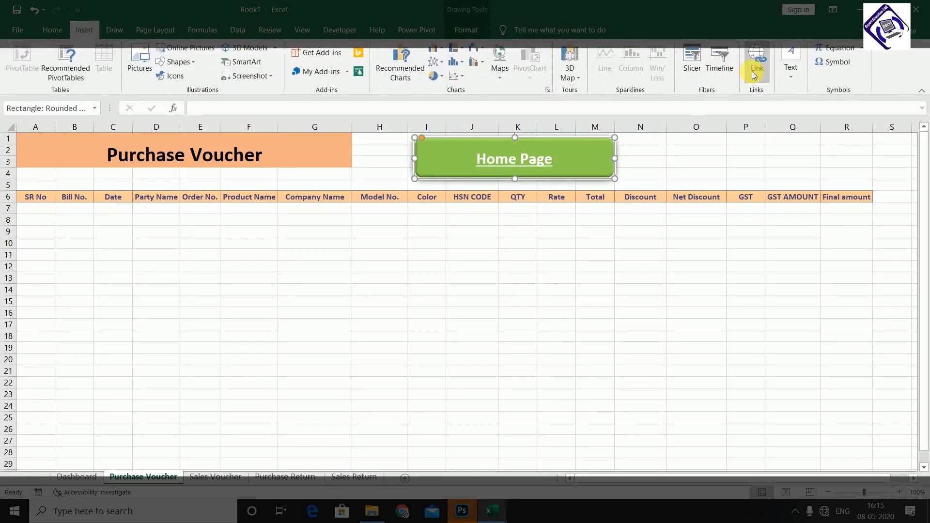
click(754, 72)
click(256, 130)
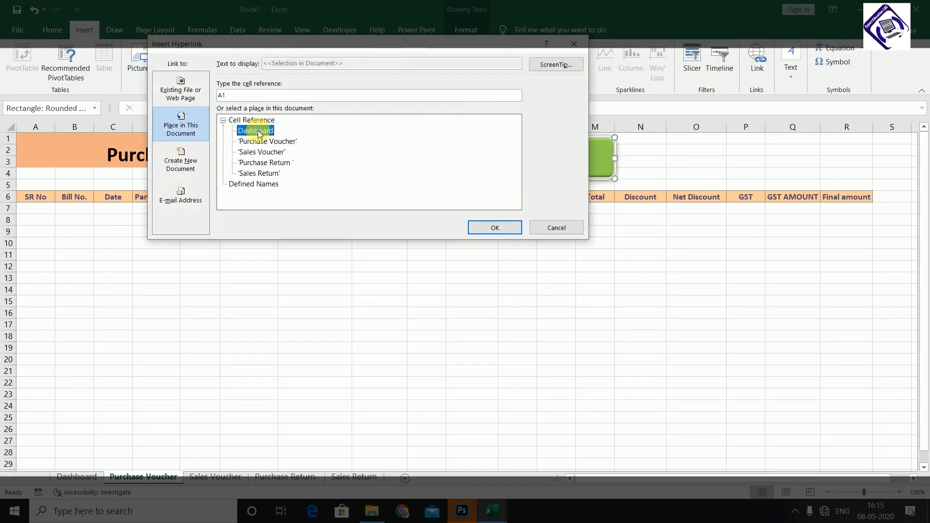
click(507, 229)
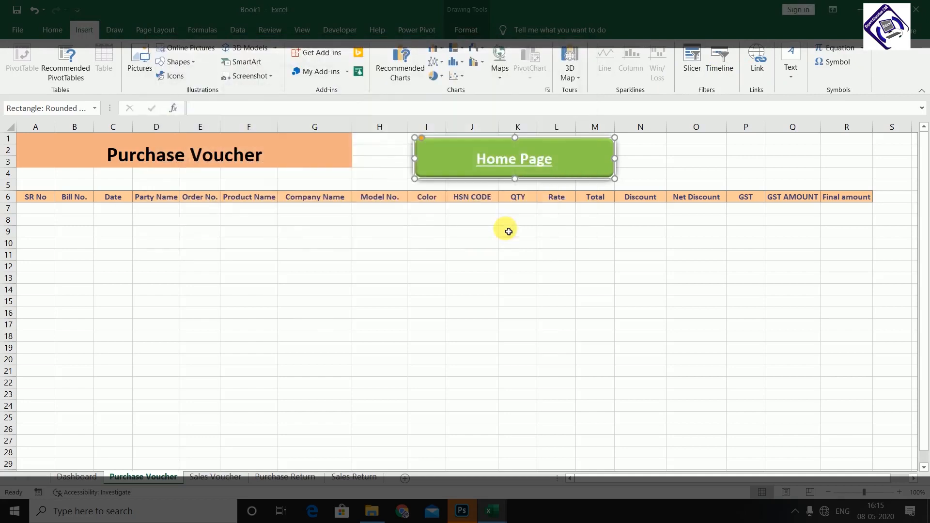
click(504, 229)
Test the Home Page link to the Dashboard, and return to the purchase sheet through the Purchase Voucher button.
right_click(600, 161)
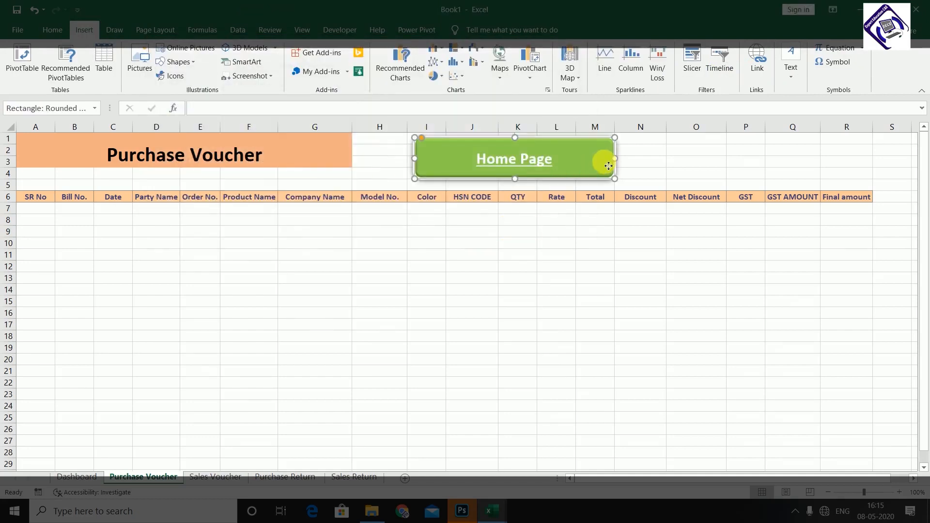
key(Escape)
click(697, 165)
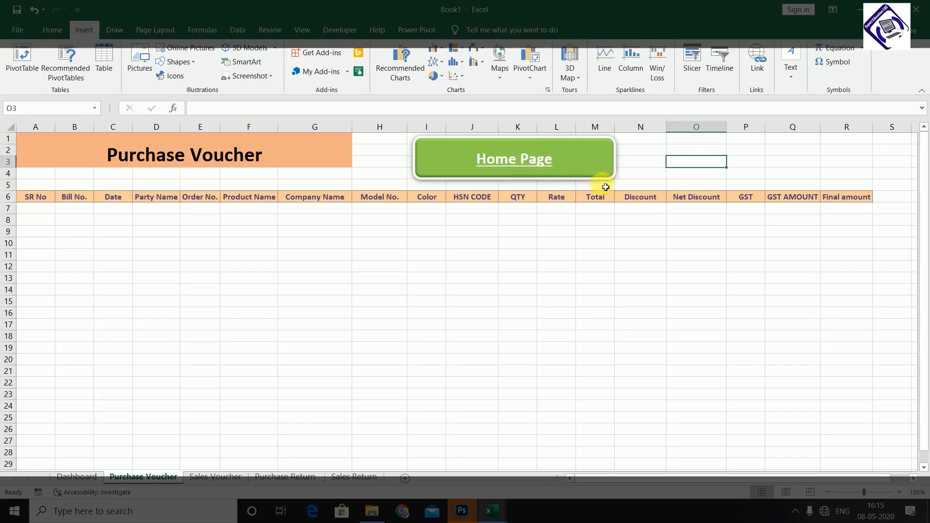
click(598, 175)
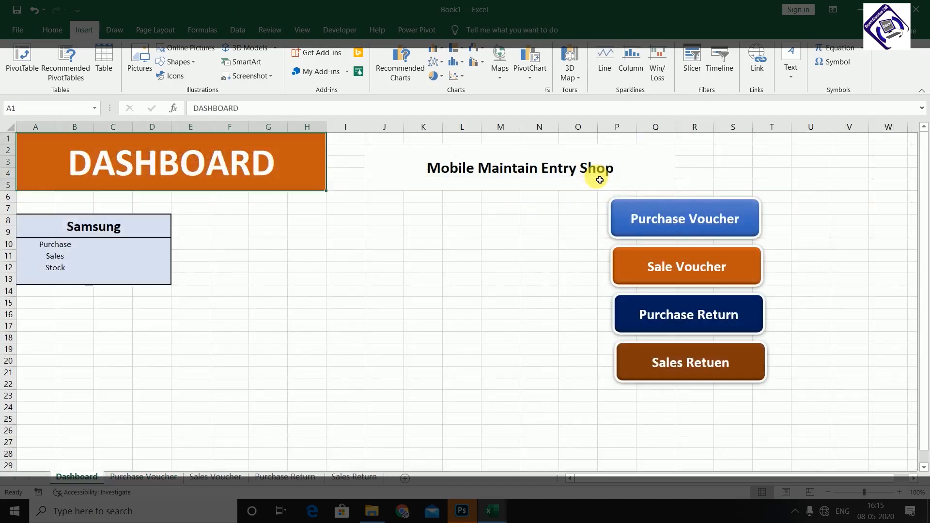
click(676, 230)
Copy the linked Home Page button on the Purchase Voucher sheet and deselect it.
right_click(487, 137)
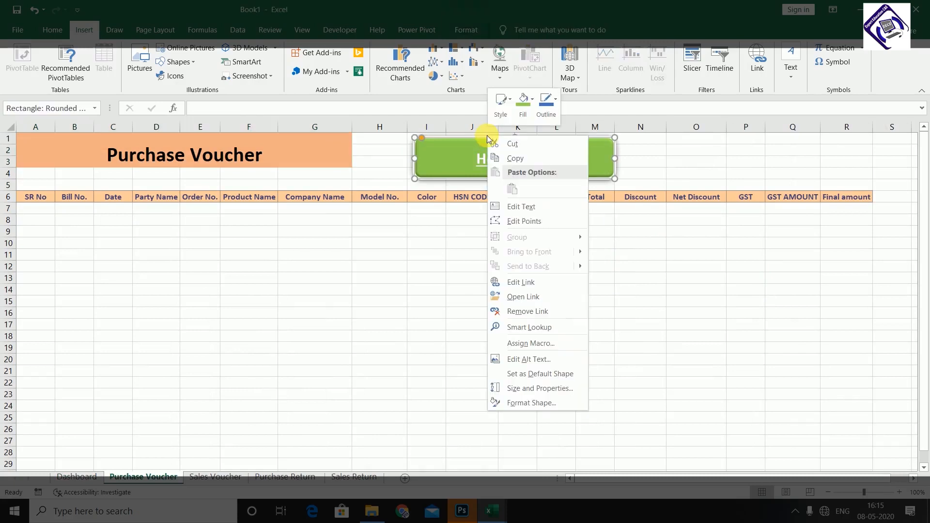
click(521, 158)
click(622, 219)
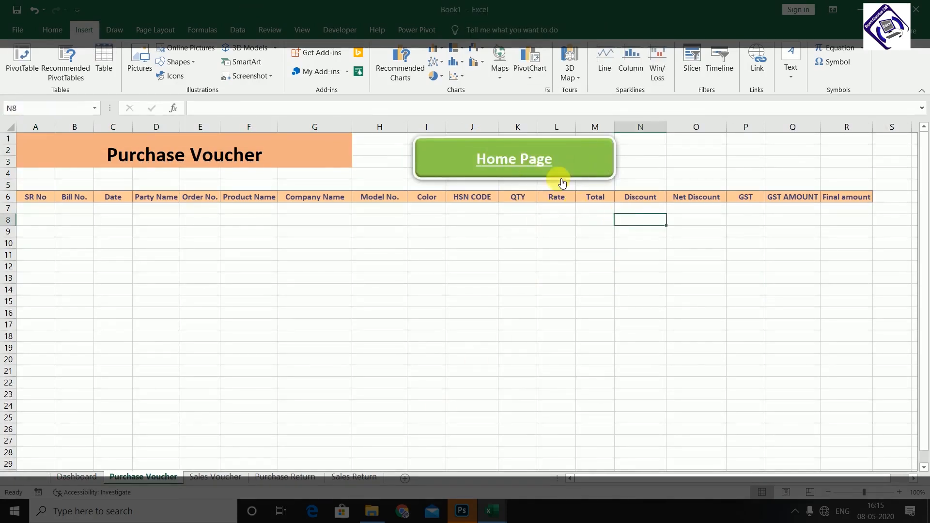
Paste the Home Page button on the Sales Voucher sheet and move it beside the title, over columns H to M.
click(561, 180)
click(680, 272)
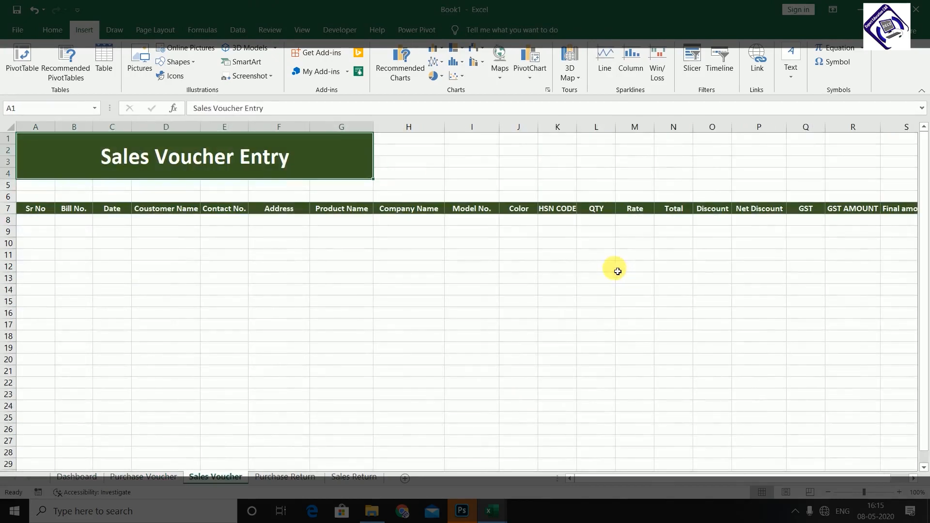
key(ctrl+v)
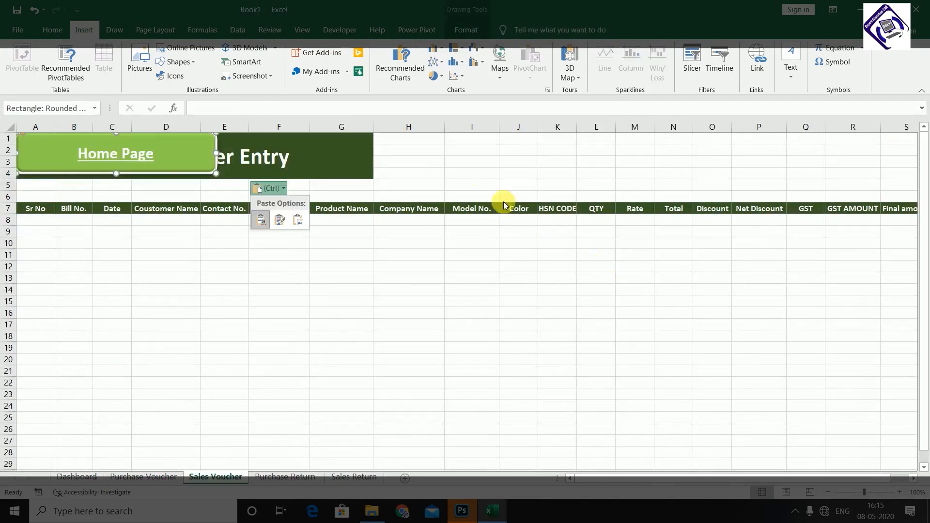
click(164, 172)
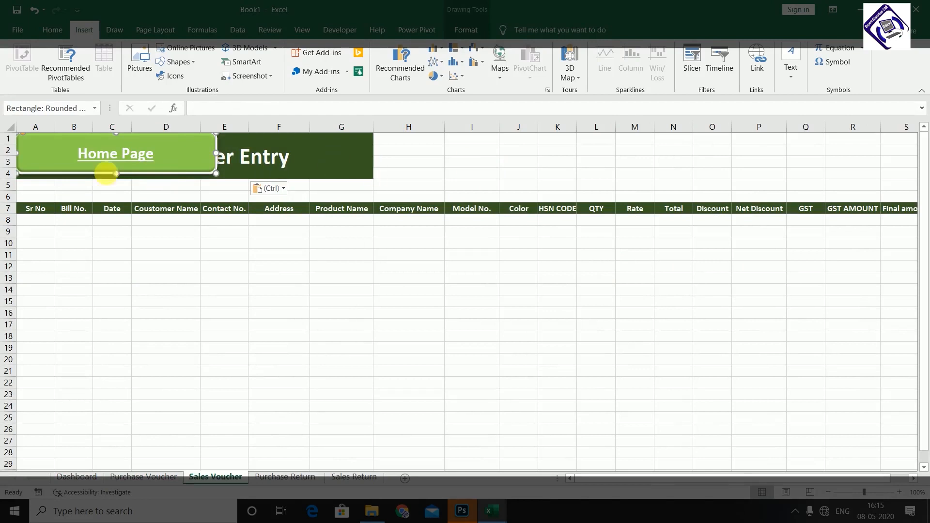
drag(134, 172, 549, 177)
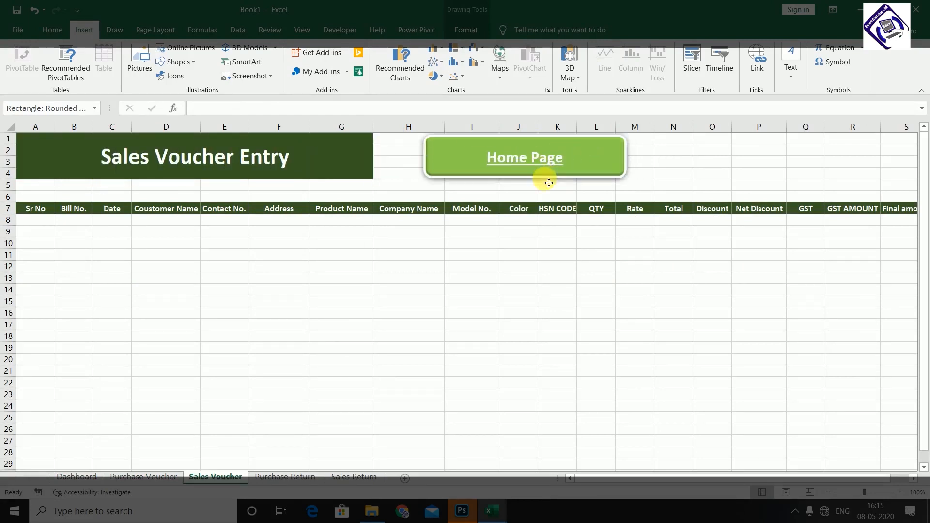
click(562, 252)
Paste the Home Page button on the Purchase Return sheet and position it beside the title, above the header row.
click(551, 162)
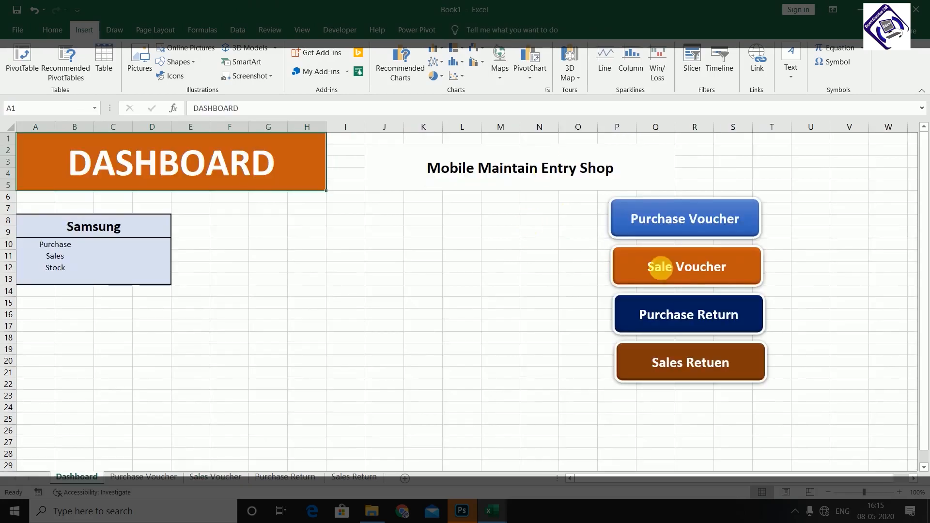
click(692, 316)
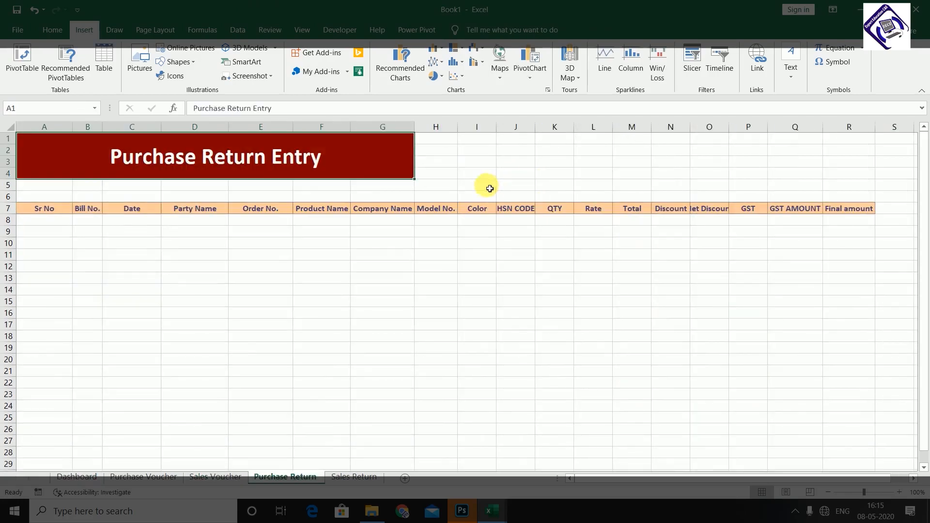
click(475, 165)
key(ctrl+v)
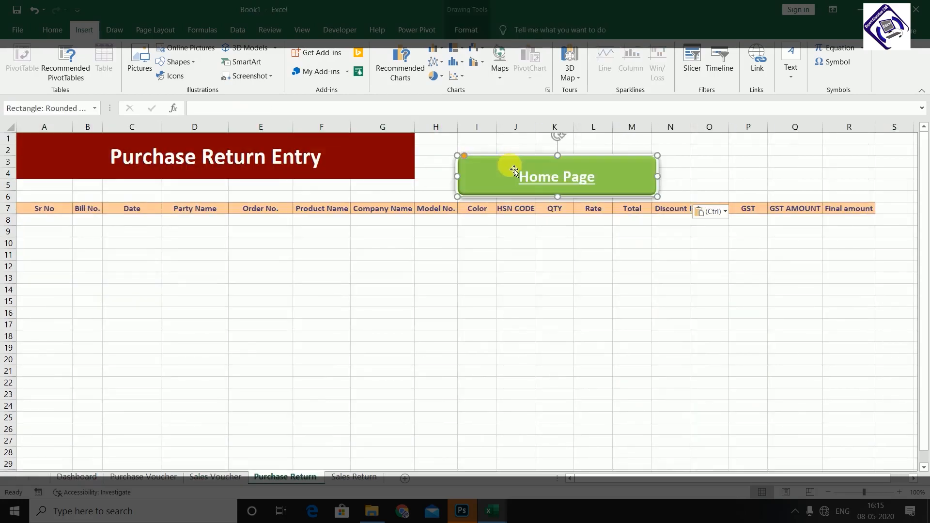
mouse_move(516, 160)
mouse_down()
mouse_move(516, 143)
mouse_move(518, 152)
mouse_up()
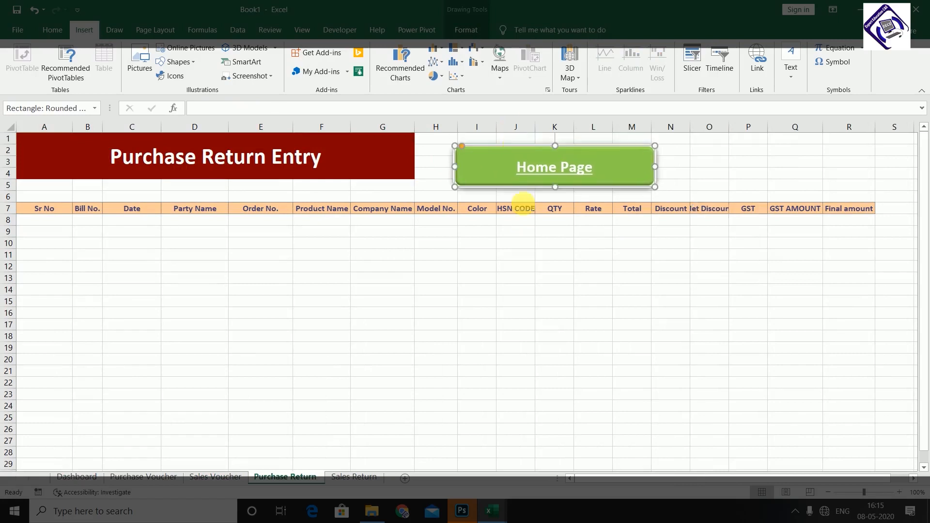
Test the Home Page link on the Purchase Return sheet, and open the Sales Return sheet through its dashboard button.
click(573, 290)
click(583, 167)
click(670, 347)
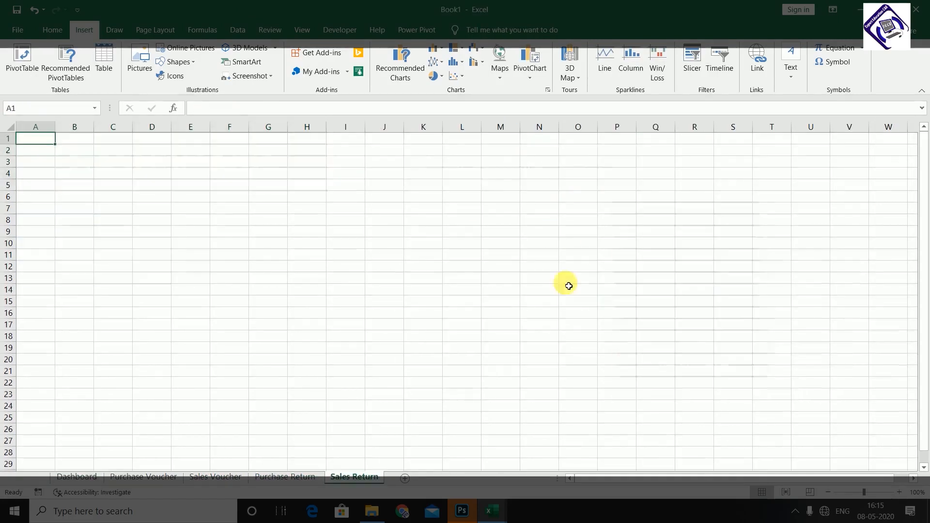
Paste the Home Page button at K1 on the Sales Return sheet and follow its link to the Dashboard.
click(429, 141)
key(ctrl+v)
click(474, 231)
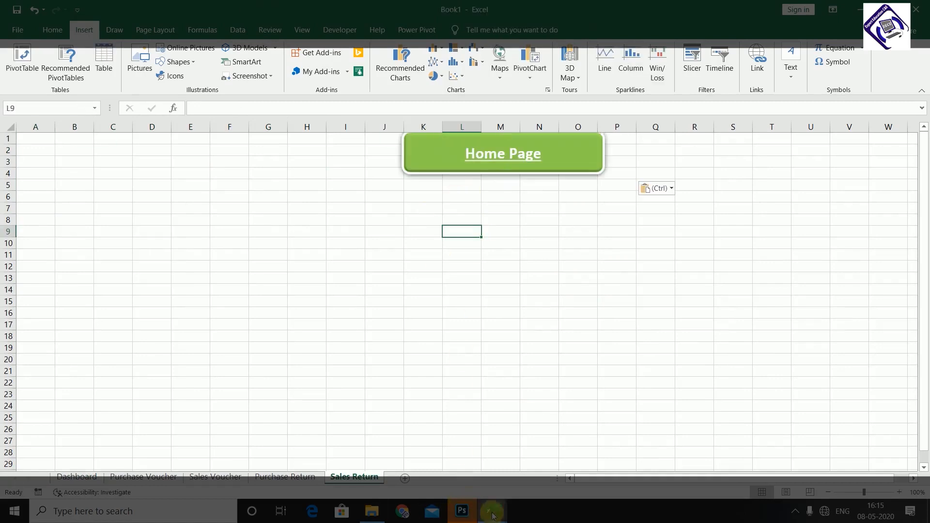
click(468, 155)
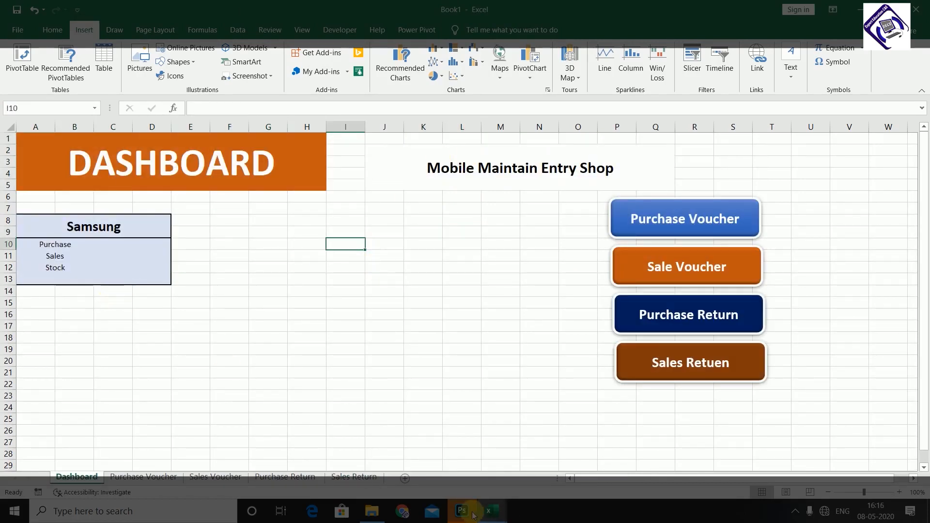
Switch to the Mobile Entry.xlsx workbook and copy the six brand blocks from Vivo Mobile to LG Mobile, range E5:K24.
mouse_move(473, 515)
click(442, 467)
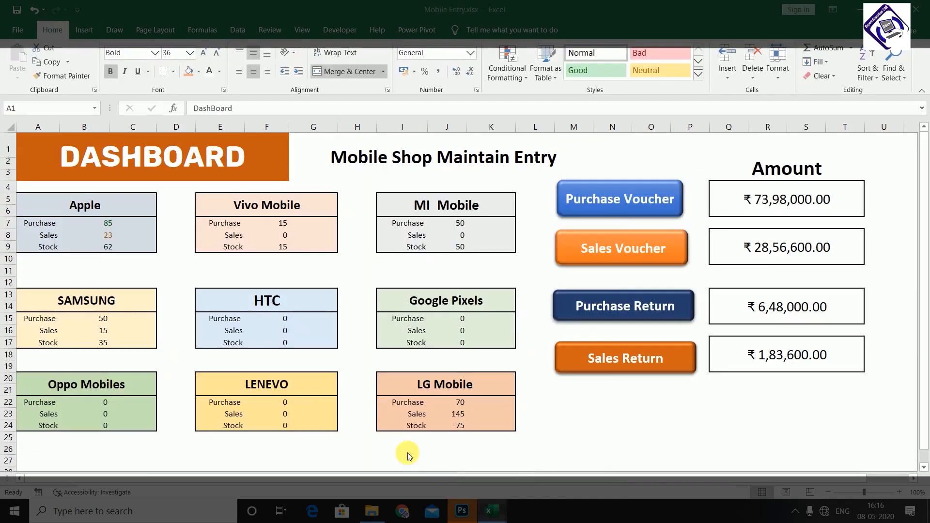
click(91, 211)
drag(226, 206, 456, 428)
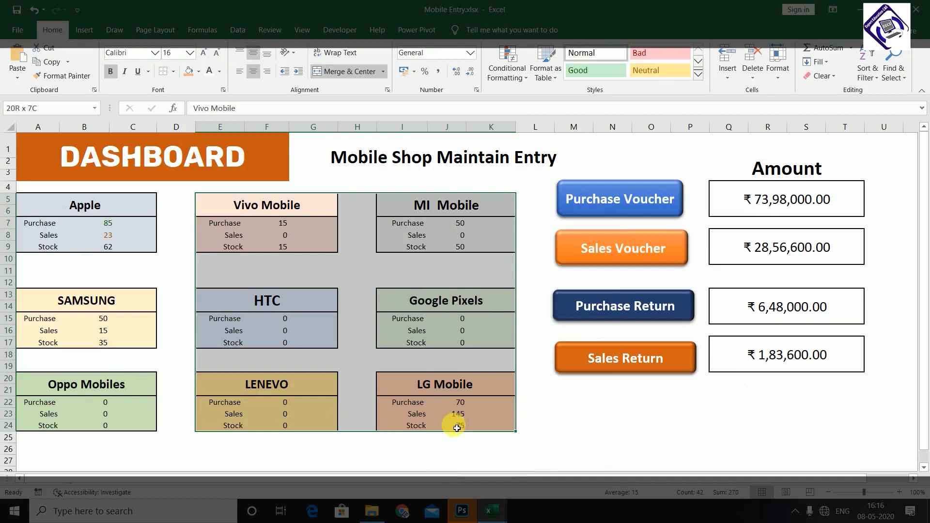
key(ctrl+c)
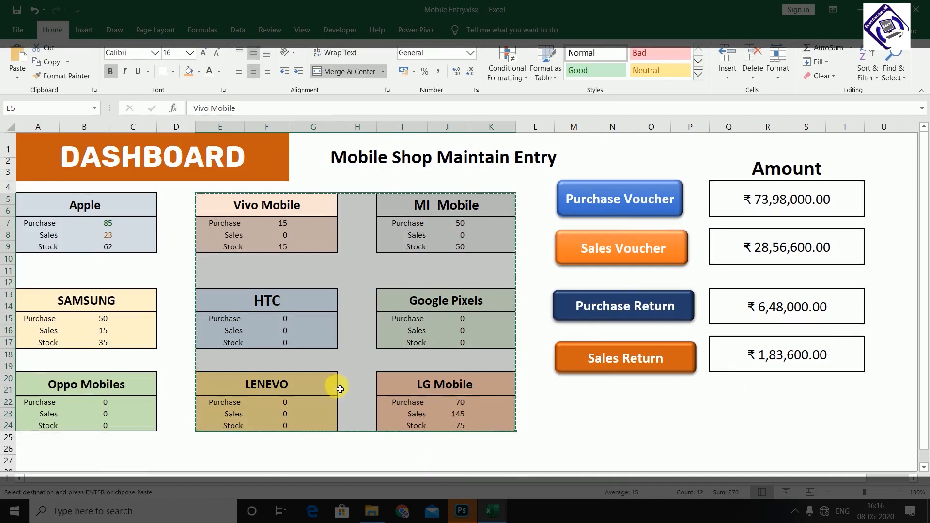
click(308, 363)
Paste the copied brand blocks into Book1's Dashboard sheet starting at cell F8, beside the Samsung block.
key(alt+Tab)
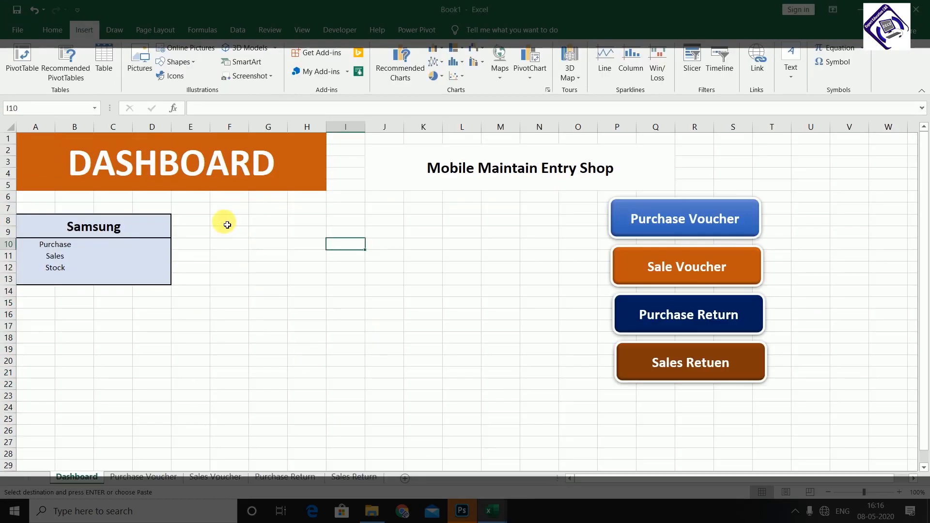
click(224, 221)
key(ctrl+v)
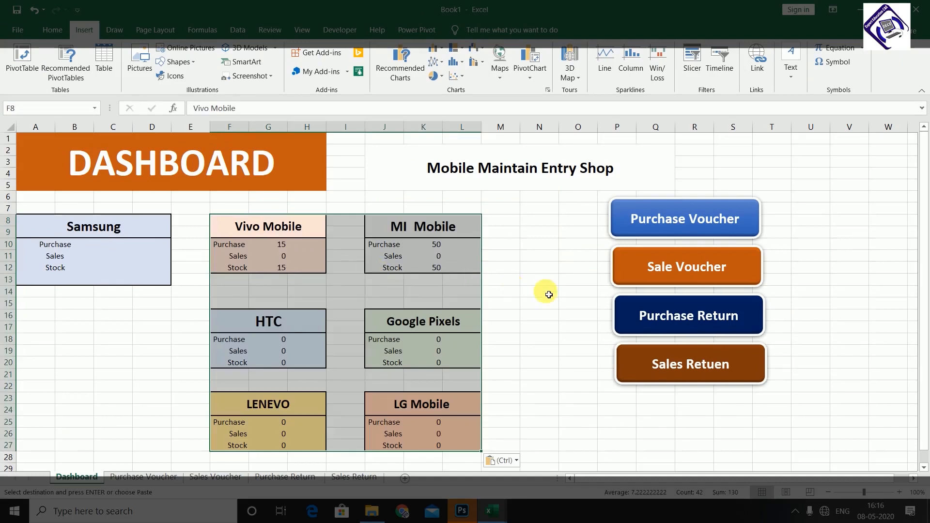
click(532, 291)
scroll(516, 328, down, 3)
scroll(516, 326, up, 2)
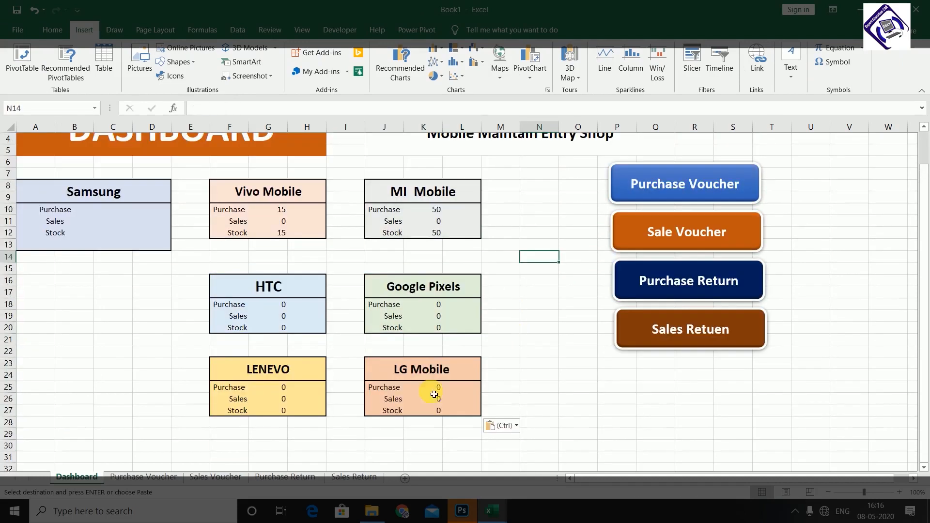
Copy the Oppo Mobiles block from the Mobile Entry.xlsx dashboard and paste it at cell A17 of Book1's Dashboard.
key(alt+Tab)
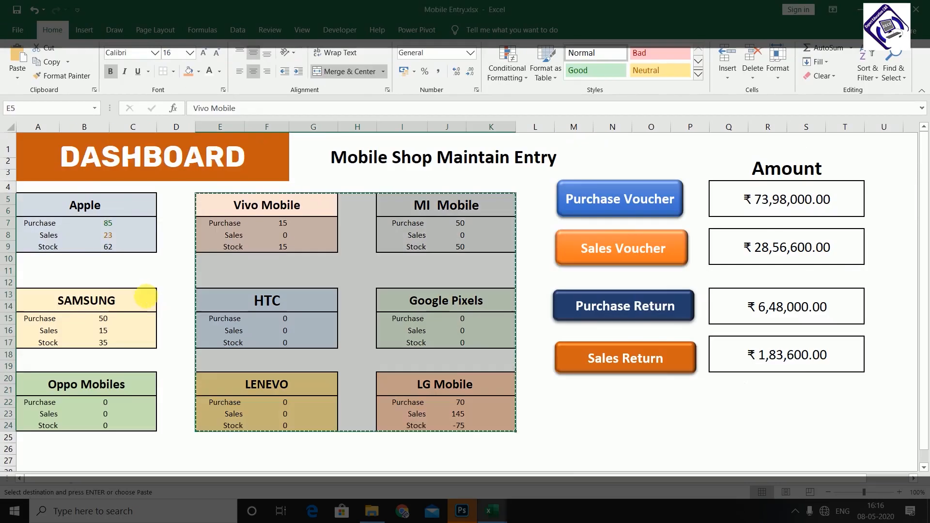
key(Escape)
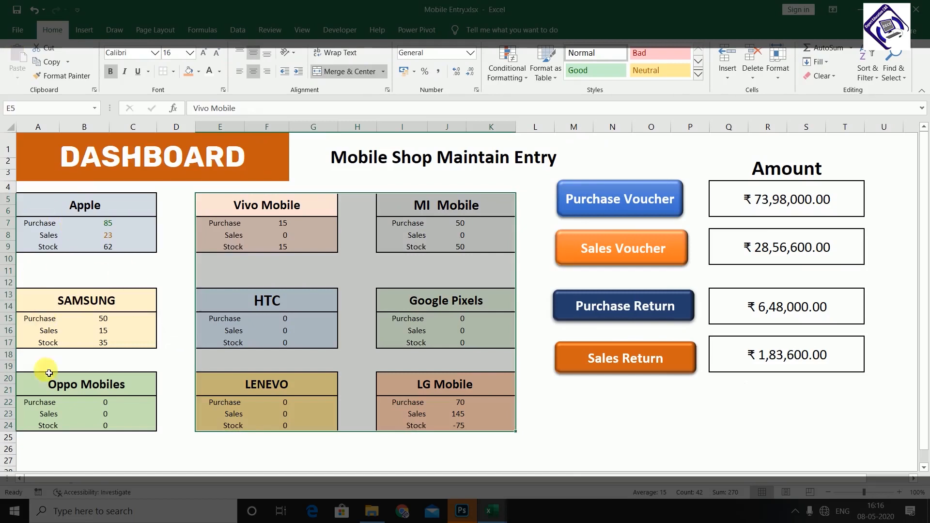
drag(27, 382, 109, 429)
key(ctrl+c)
key(alt+Tab)
click(42, 294)
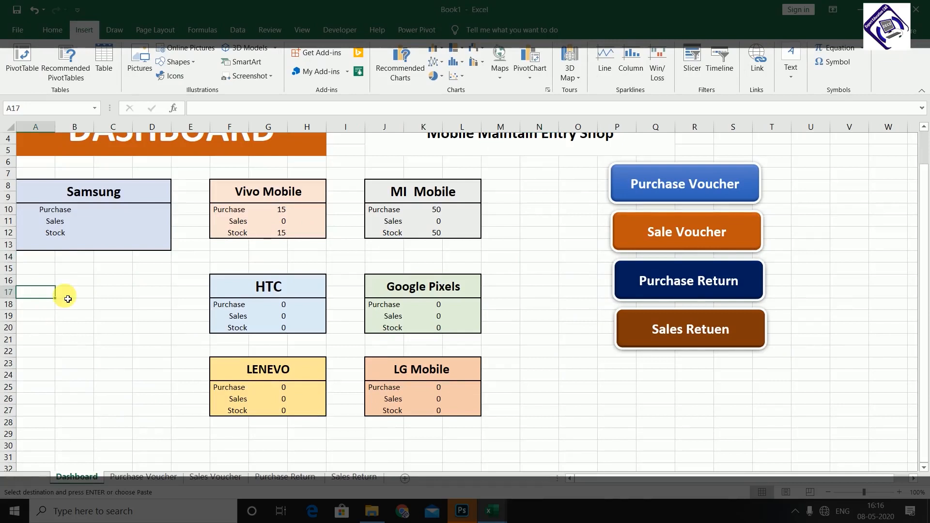
key(ctrl+v)
click(123, 428)
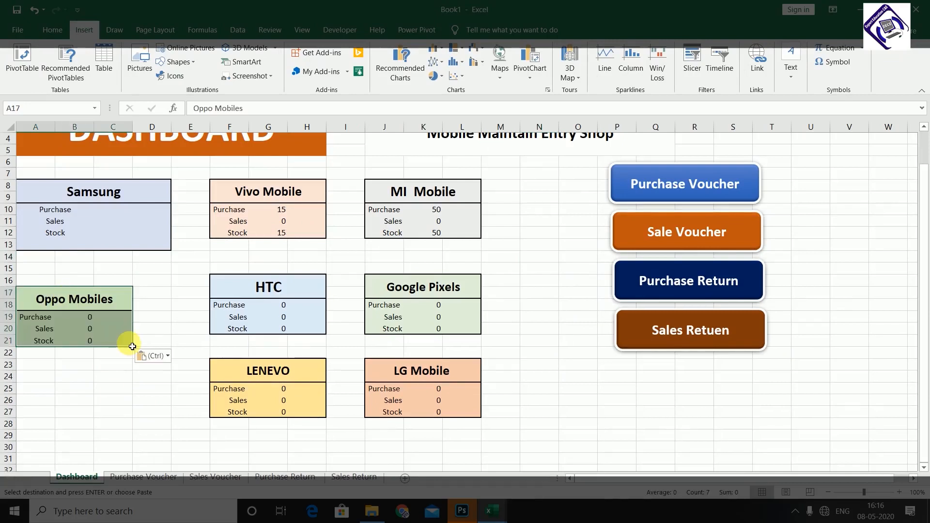
click(312, 311)
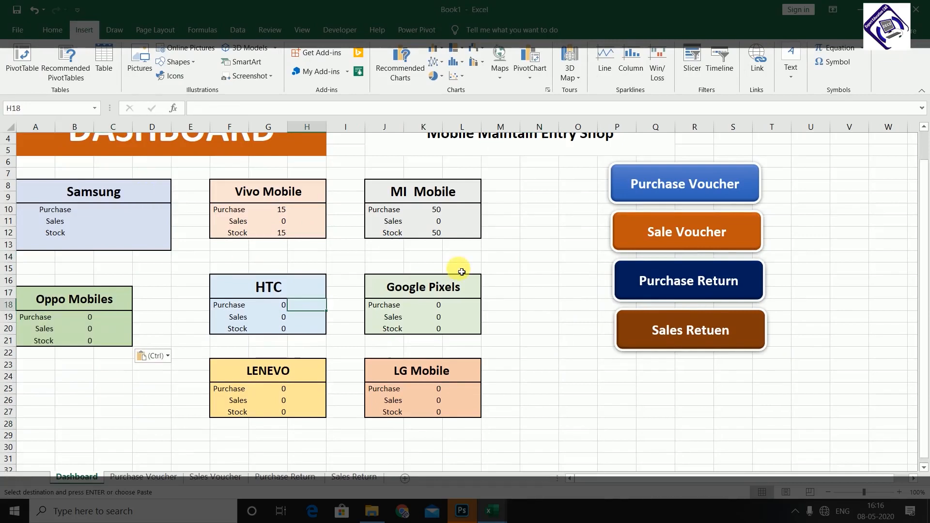
scroll(460, 266, up, 1)
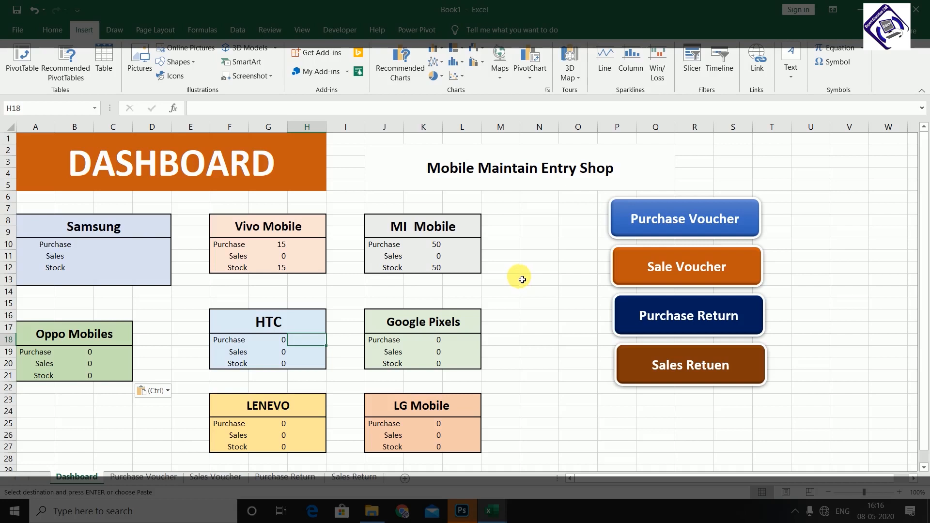
click(156, 482)
click(67, 478)
click(101, 247)
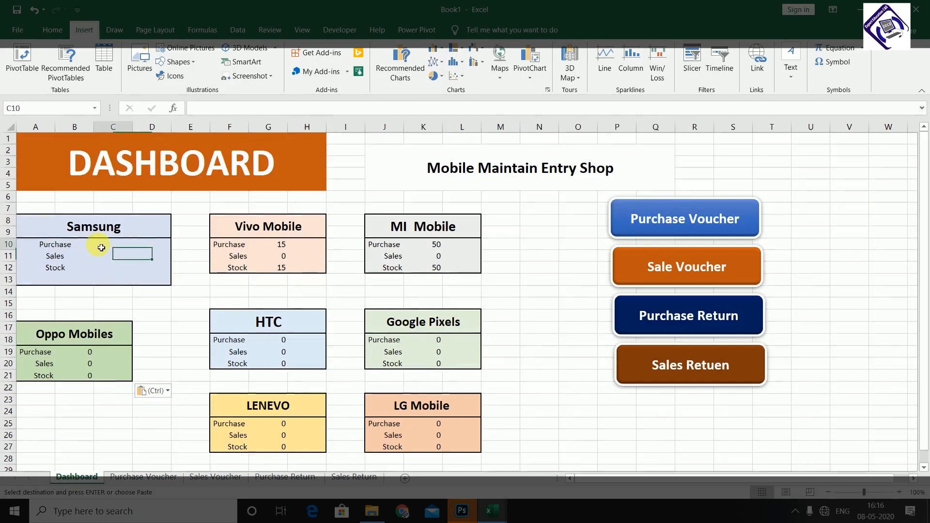
key(Down)
key(Down)
drag(90, 245, 181, 248)
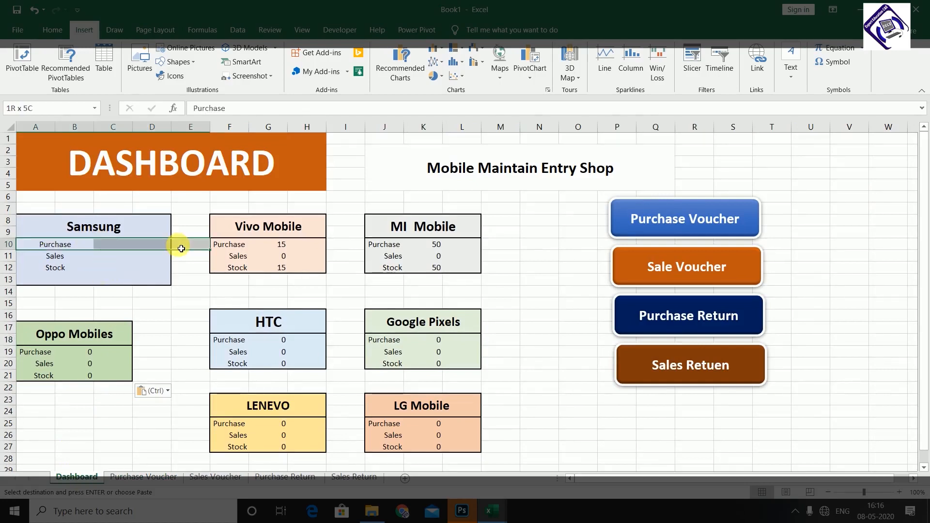
Enter =SUMIF('Purchase Voucher'!G7:G29,"samsung",'Purchase Voucher'!K7:K29) in C10 as the Samsung purchase quantity on the Dashboard.
click(109, 246)
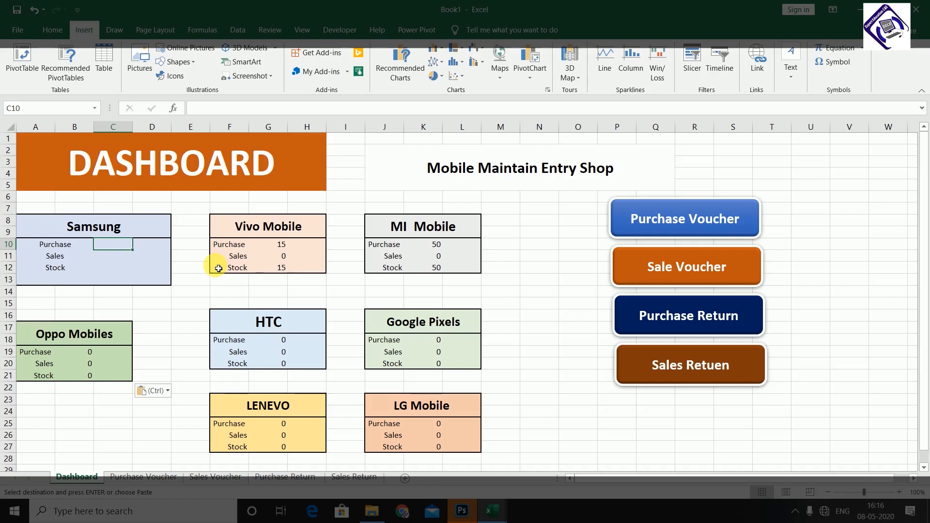
text(=)
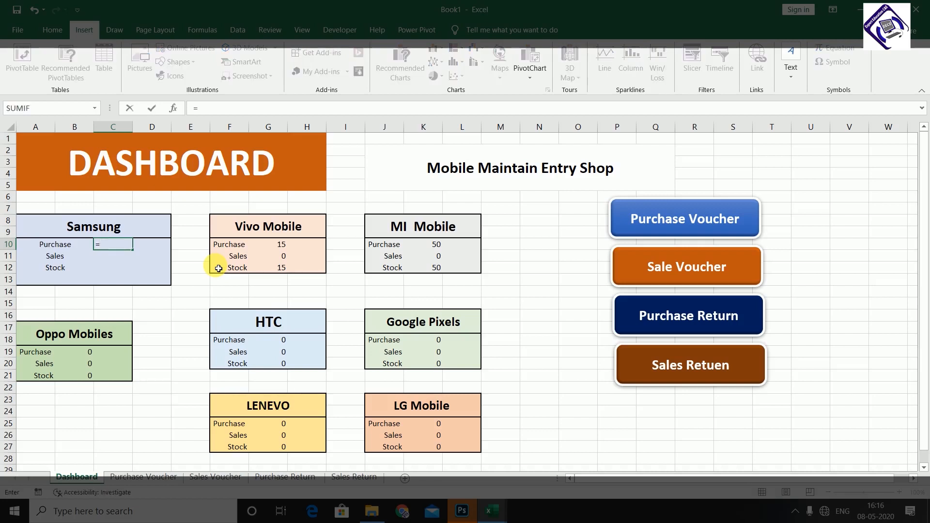
text(sumif)
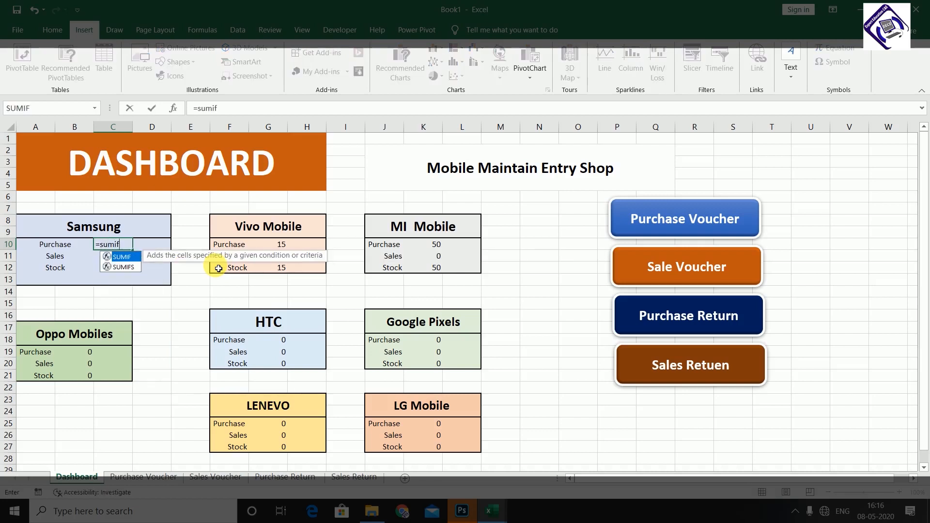
text(()
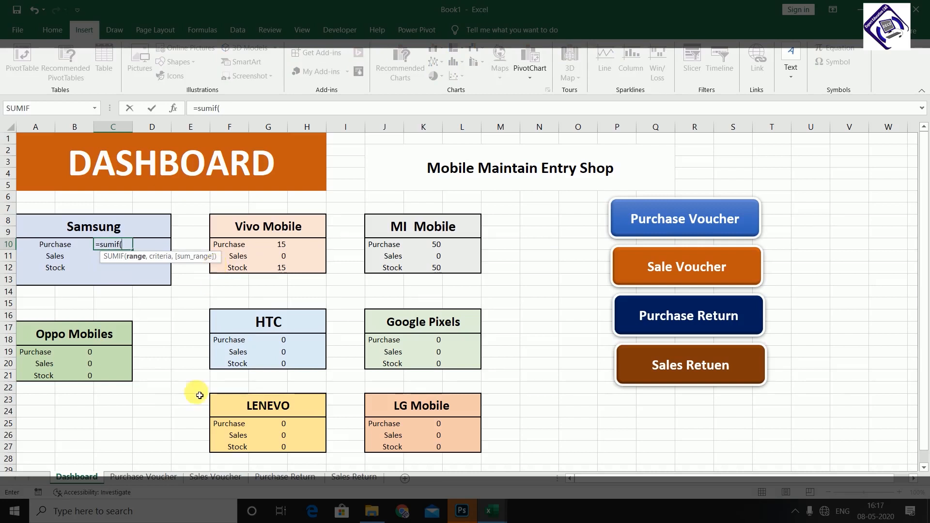
click(161, 479)
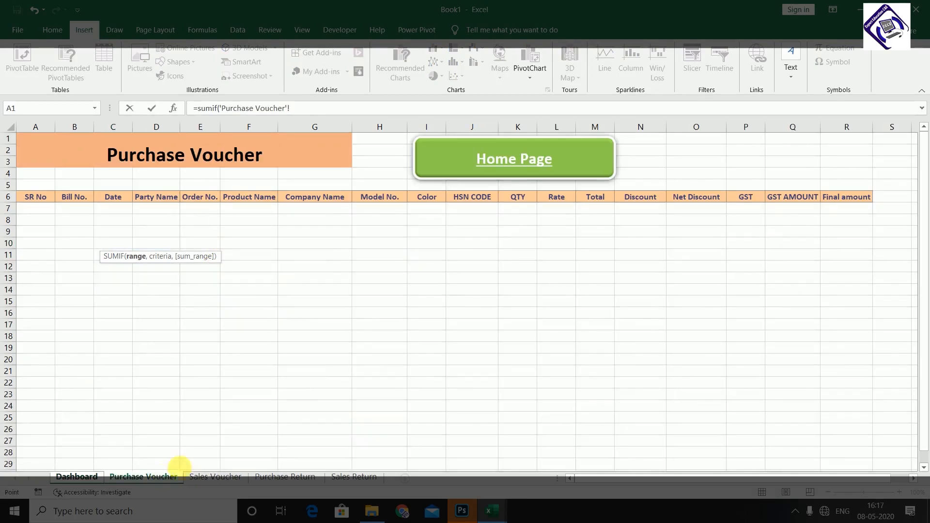
drag(329, 212, 311, 466)
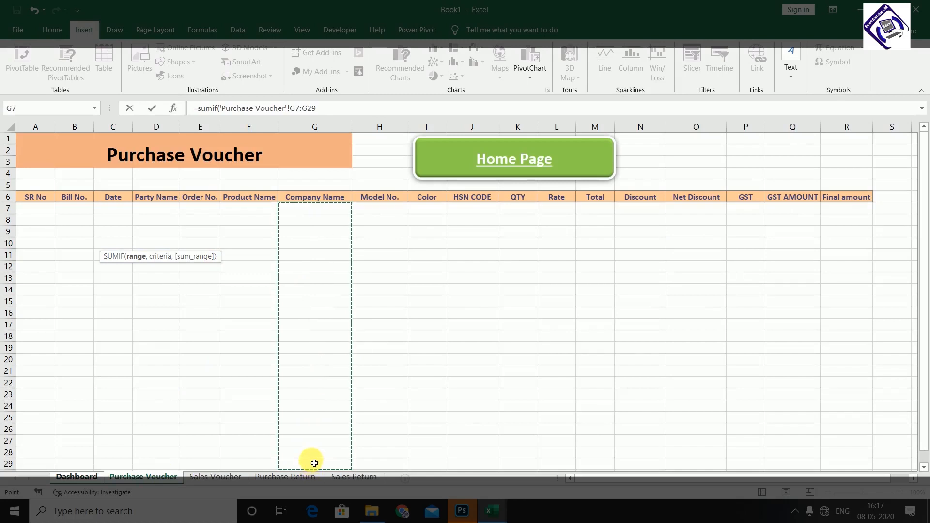
text(,)
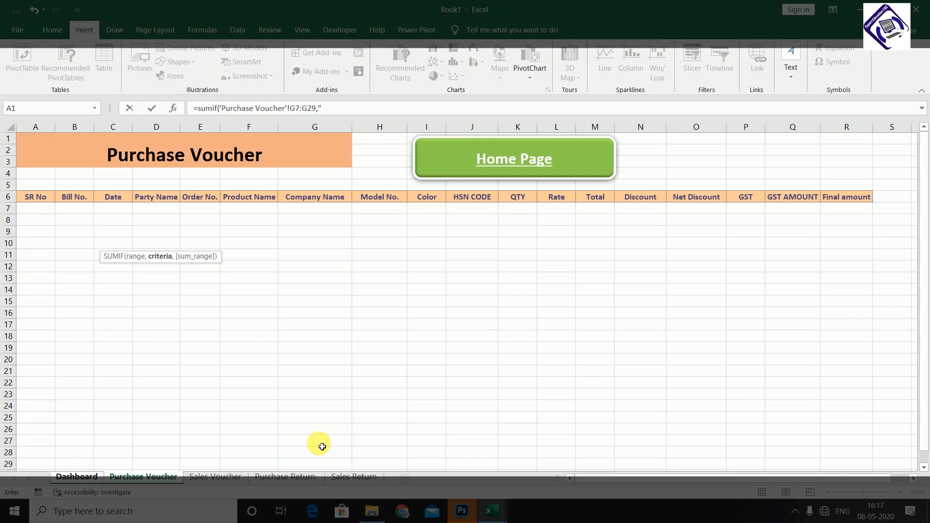
text("samsung",)
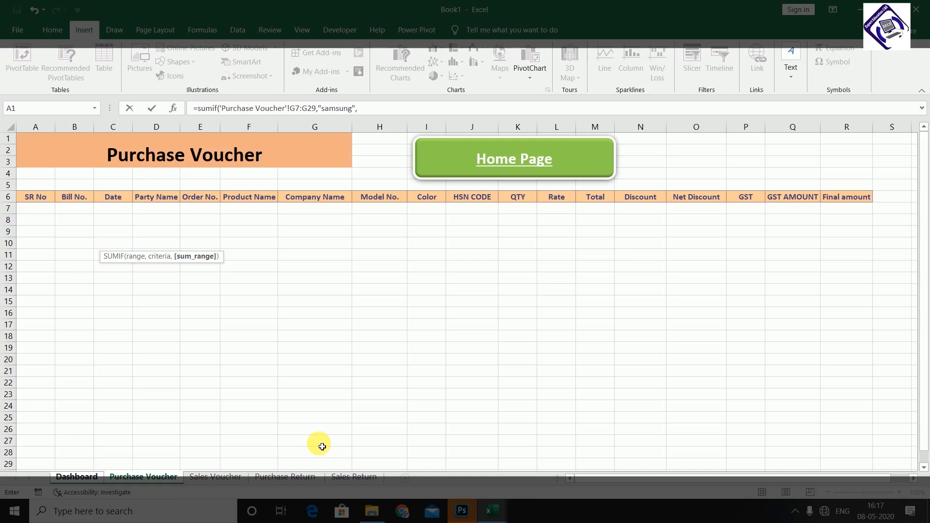
drag(525, 210, 528, 467)
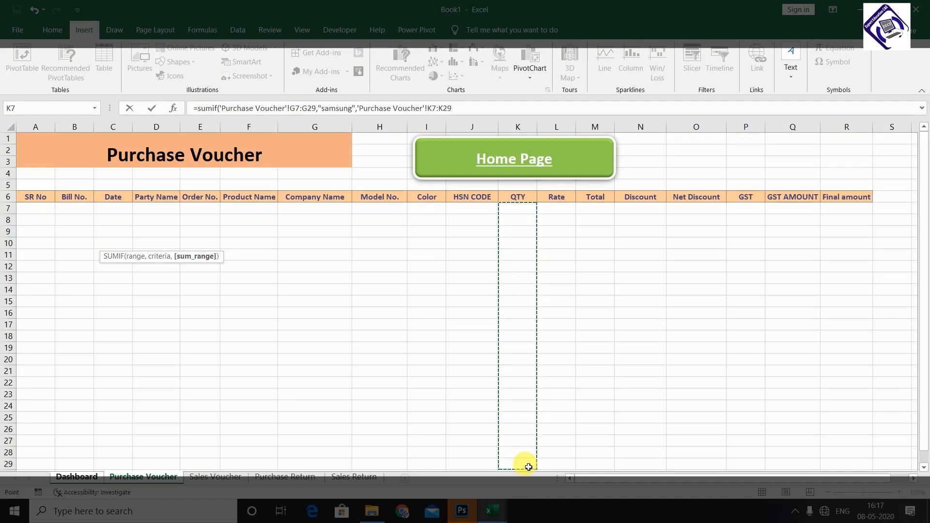
text())
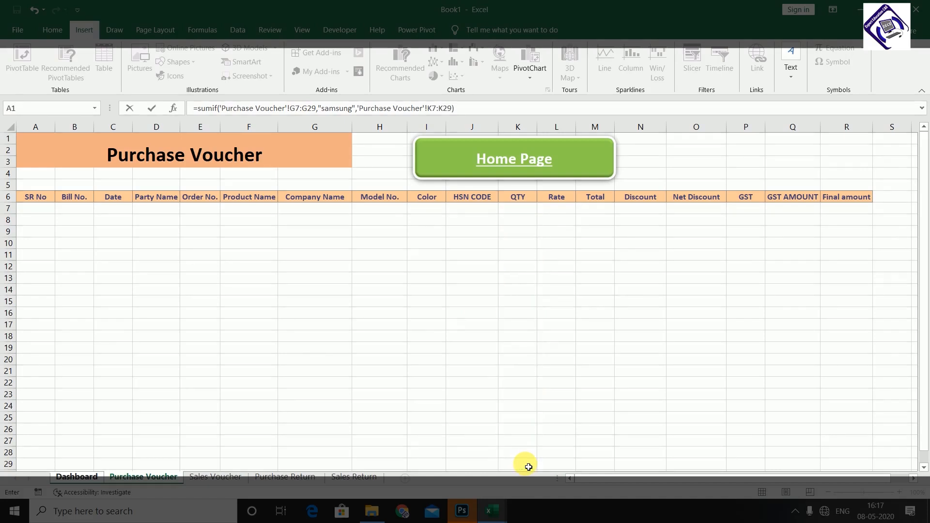
key(Return)
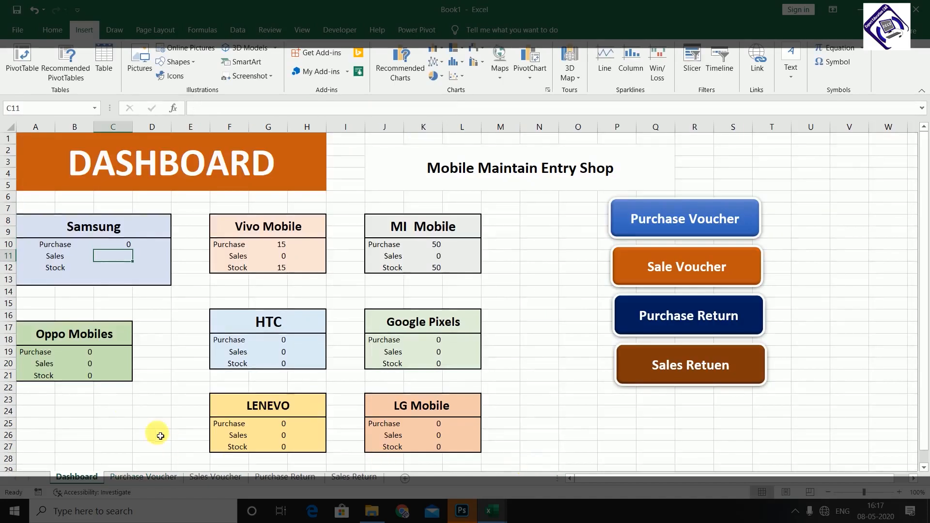
Extend the Samsung purchase formula in C10 by subtracting SUMIF('Purchase Return '!G8:G29,"Samsung",'Purchase Return '!K8:K29).
click(119, 244)
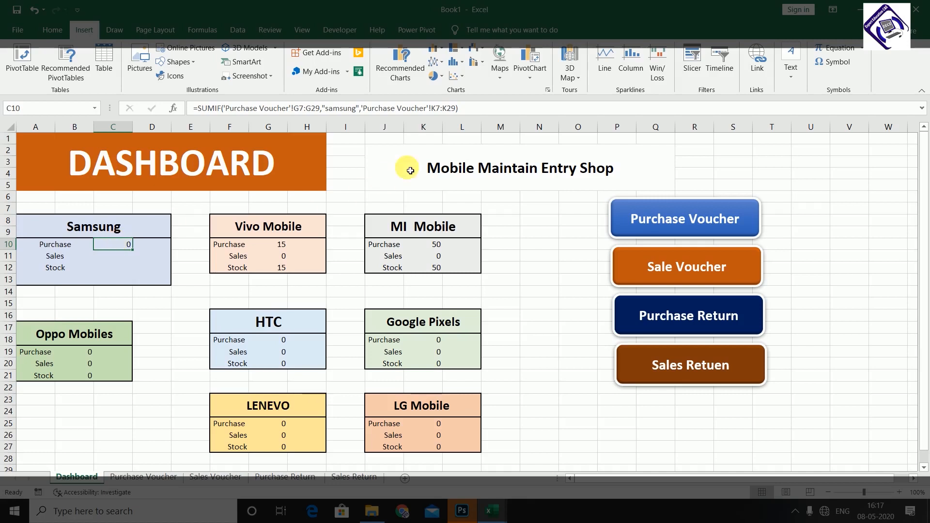
click(485, 108)
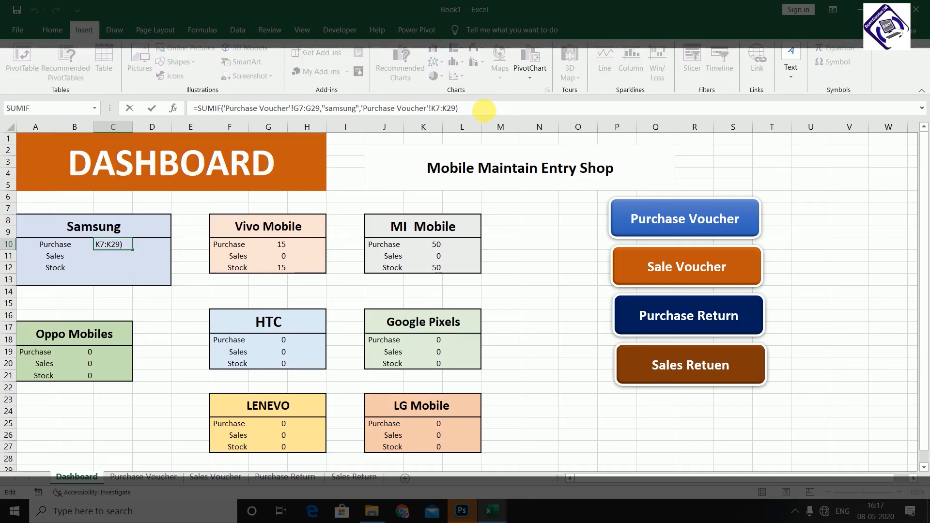
text(-sum)
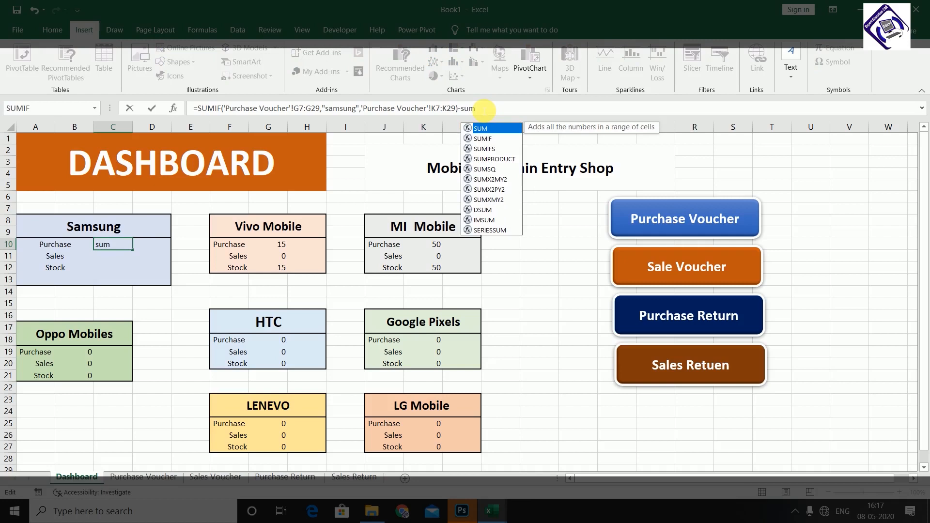
text(if)
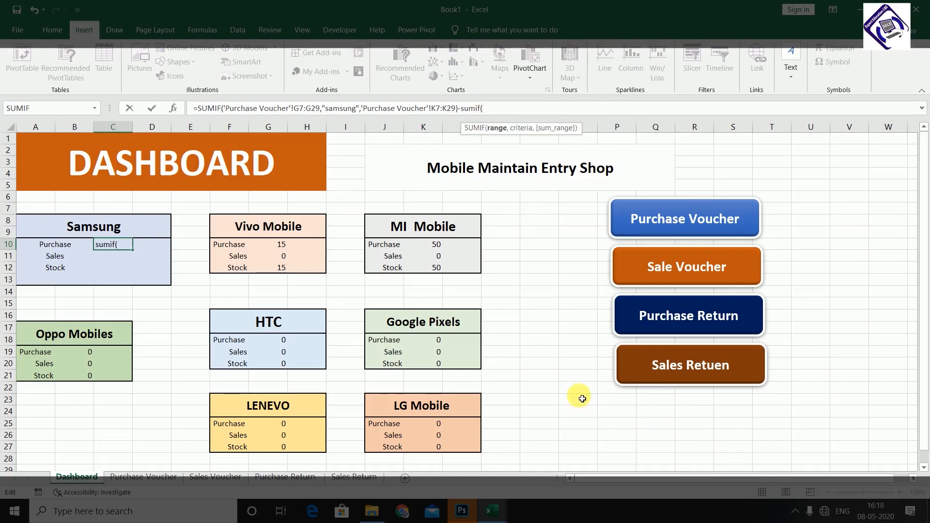
click(285, 478)
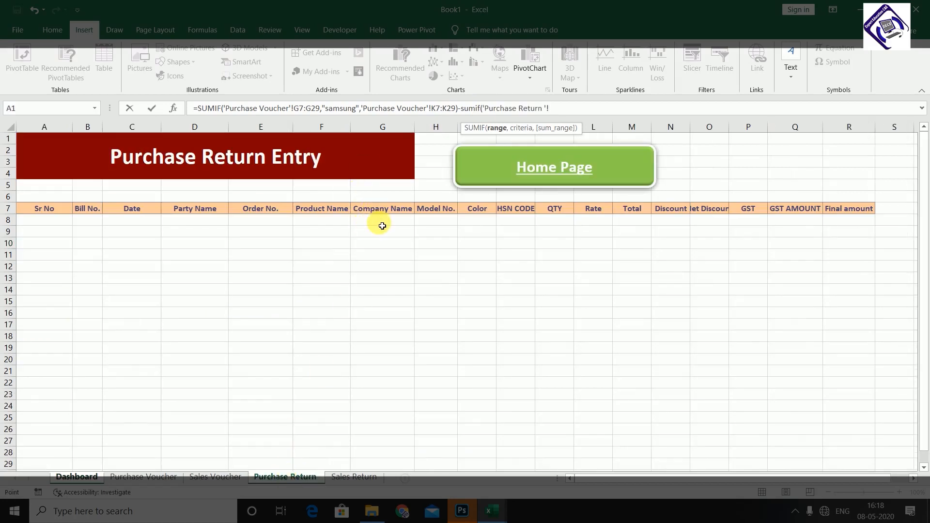
drag(380, 223, 376, 470)
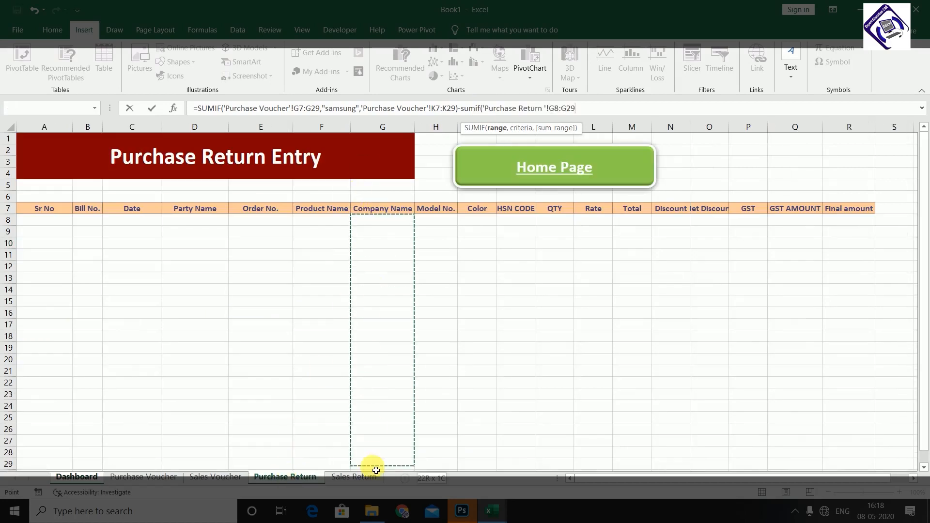
text(,)
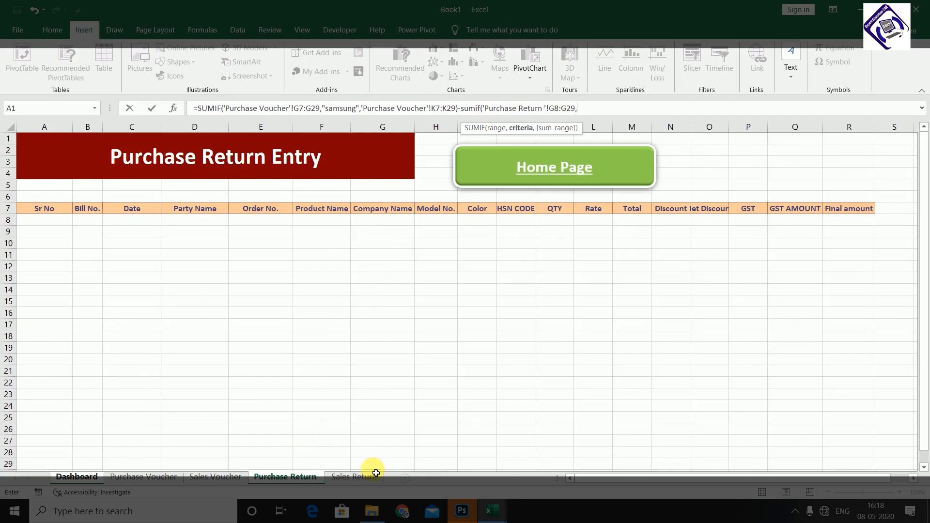
text("Samsung",)
drag(555, 220, 566, 472)
text())
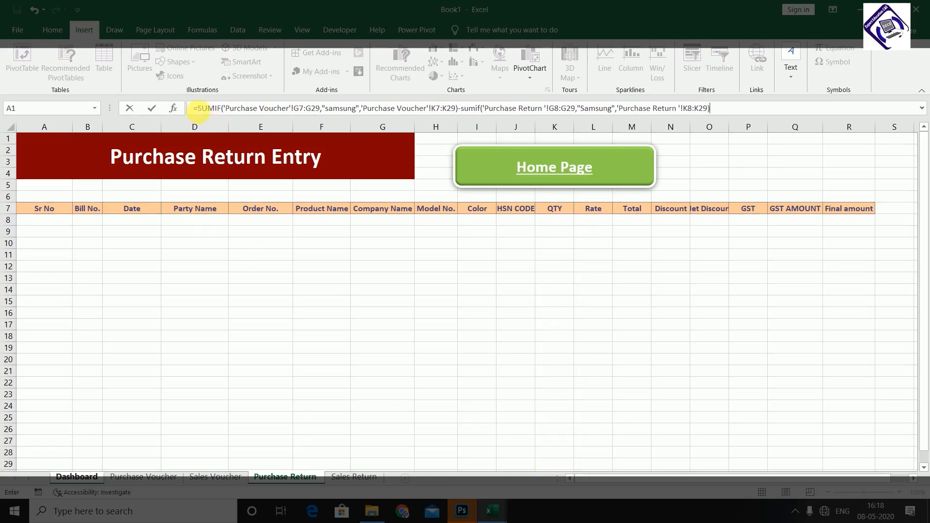
Wrap the Samsung purchase formula in IFERROR with an empty string "" as the error value and commit it.
click(198, 108)
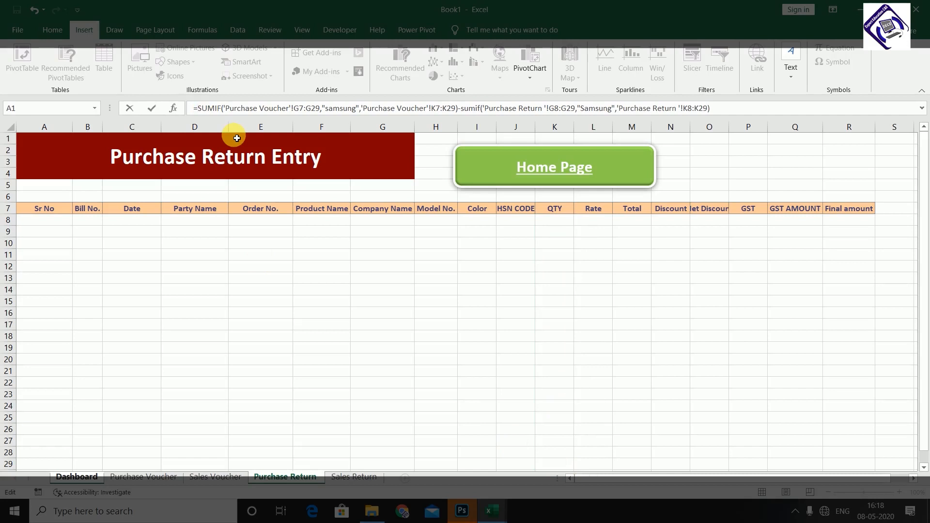
text(if)
double_click(234, 138)
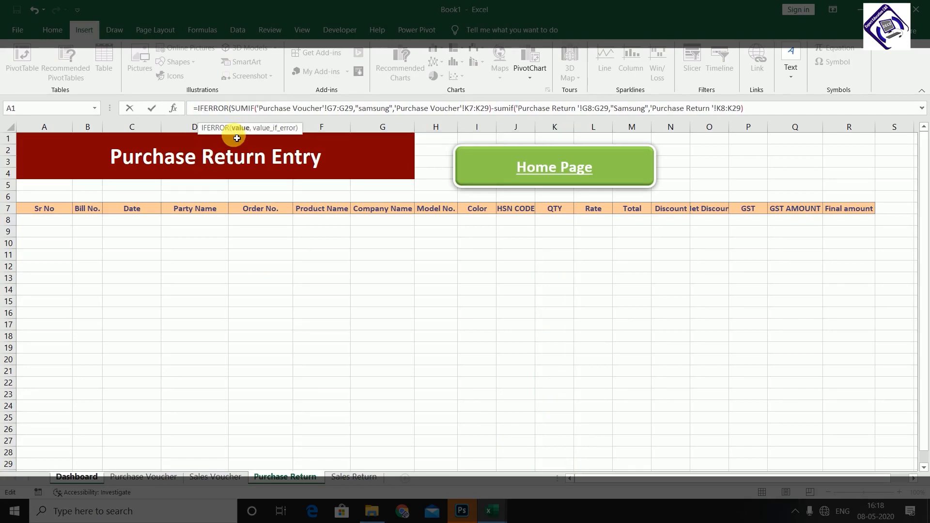
text(,)
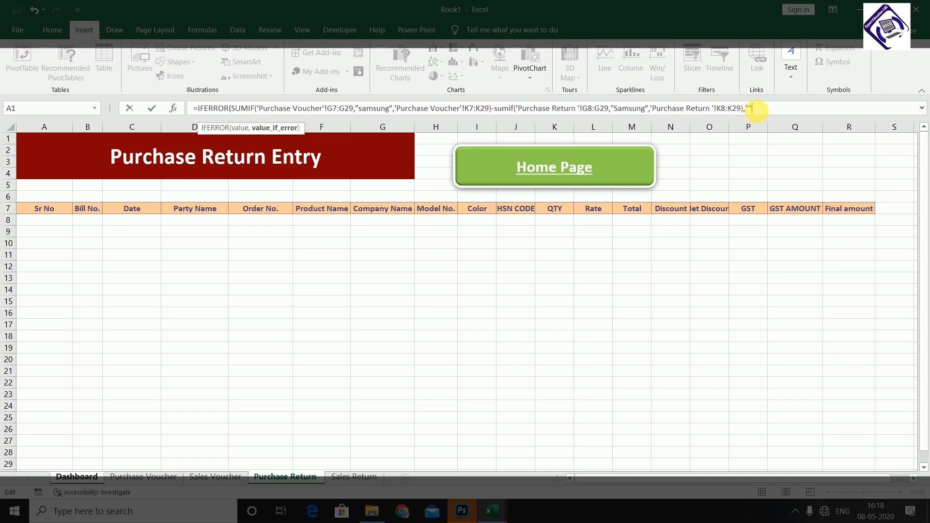
key(Escape)
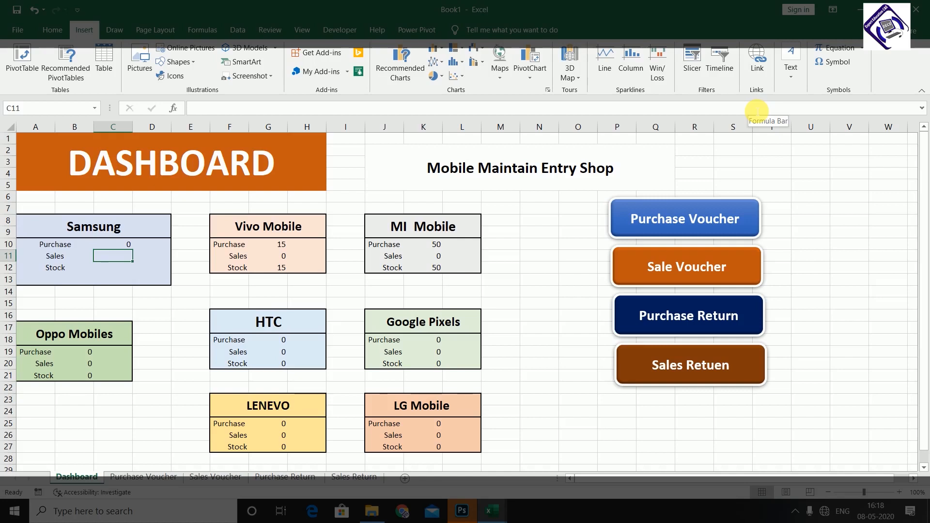
Enter =SUMIF('Sales Voucher'!H8:H29,"samsung",'Sales Voucher'!L8:L29) in C11 as the Samsung sales quantity on the Dashboard.
text(=sum)
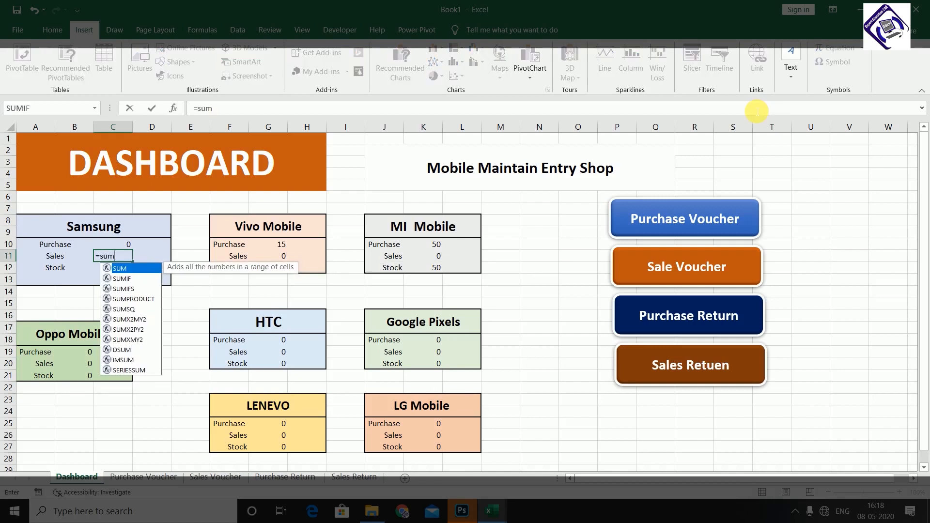
text(if)
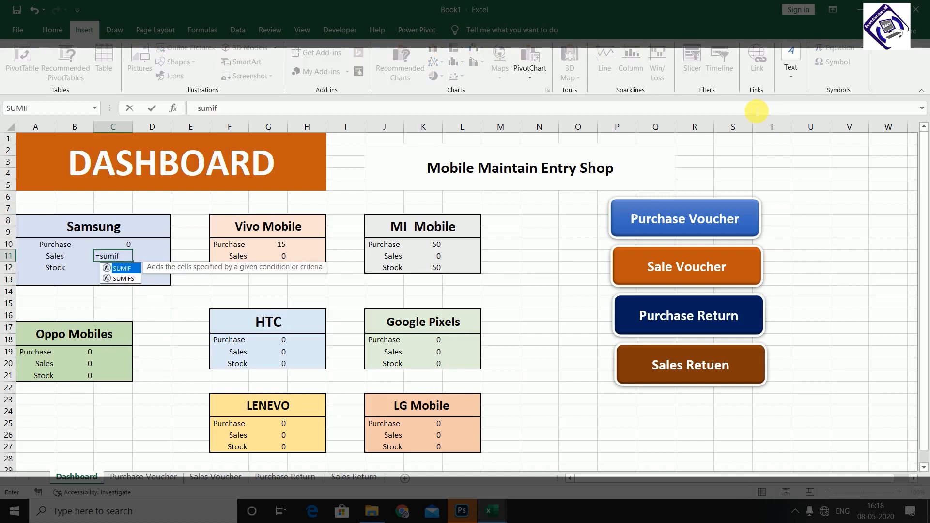
text(()
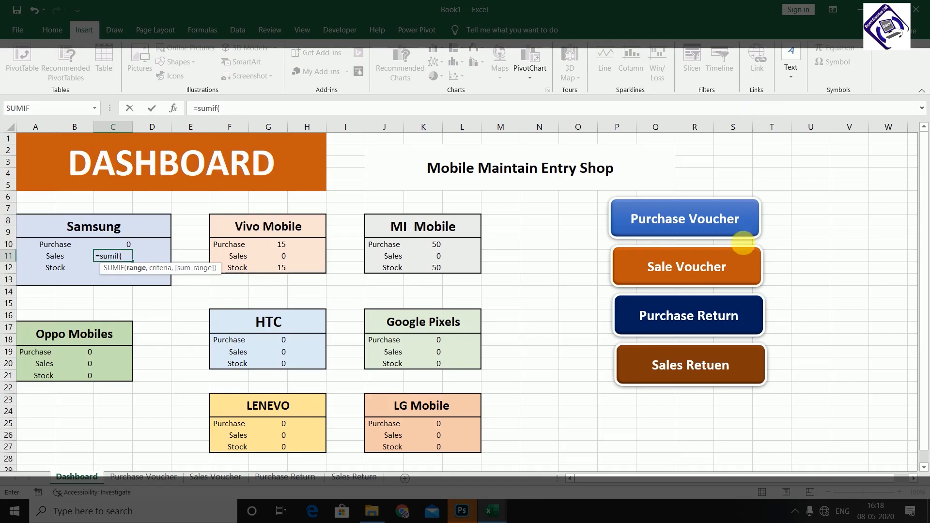
click(242, 478)
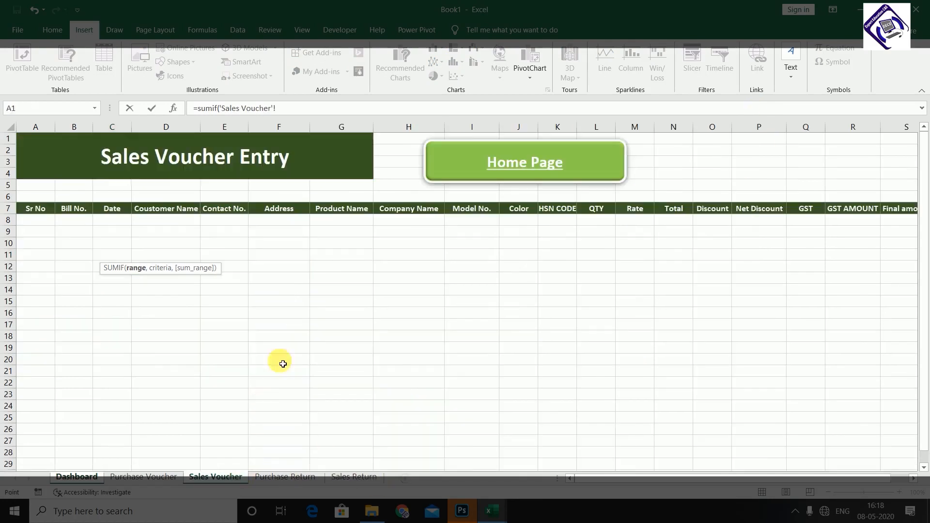
drag(407, 224, 401, 470)
text(,"s)
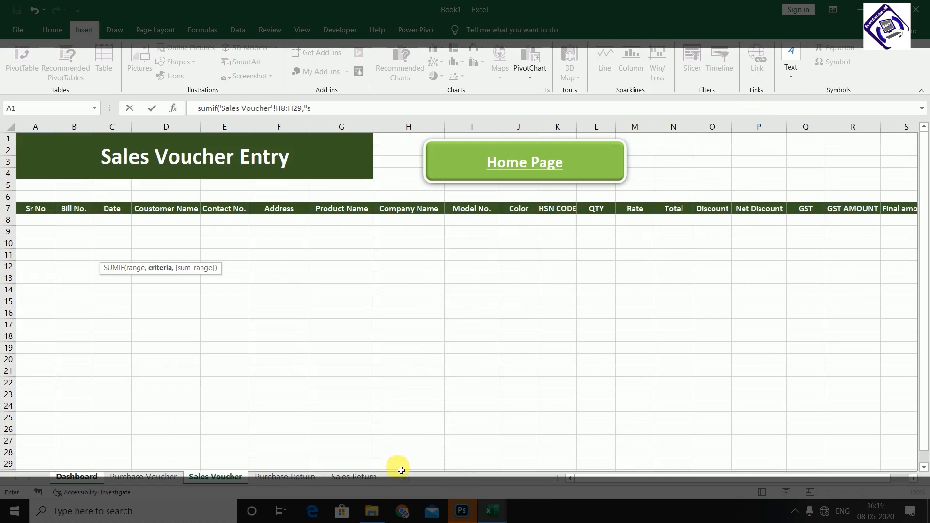
text(amsung",)
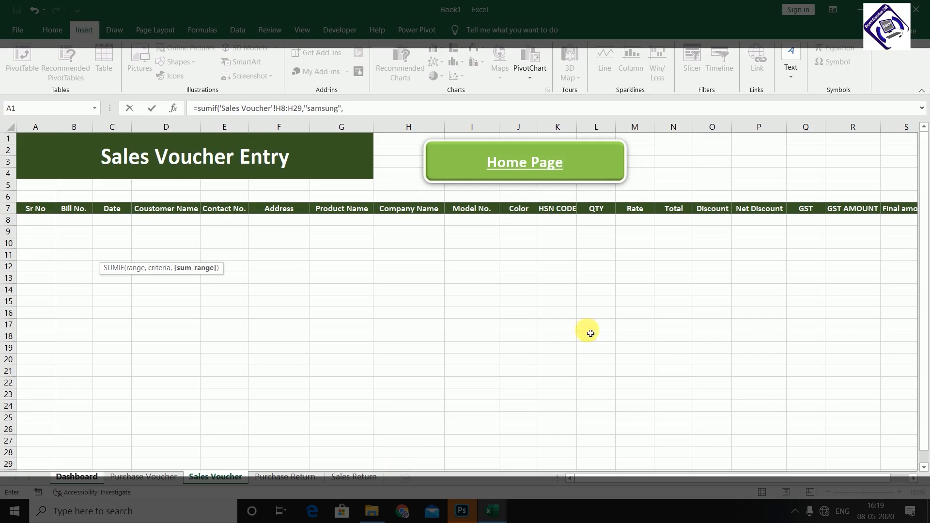
drag(590, 222, 591, 469)
text())
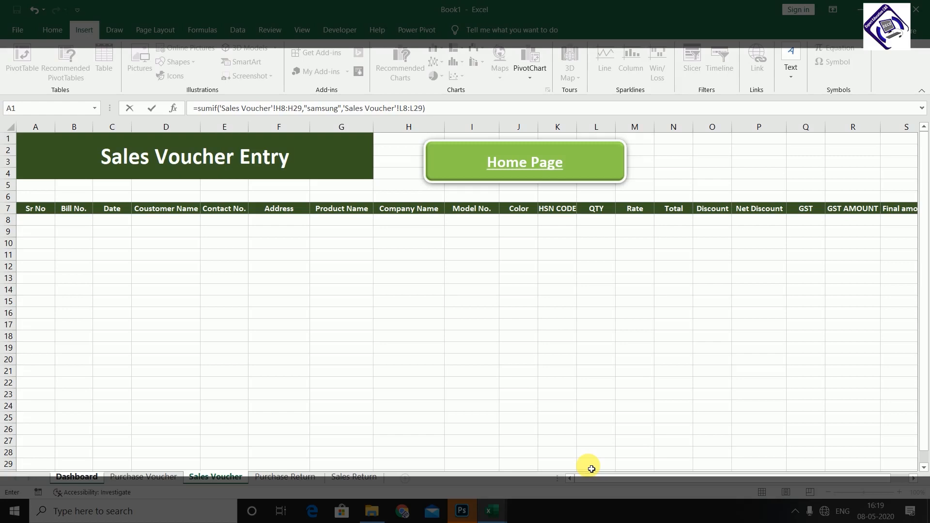
key(Return)
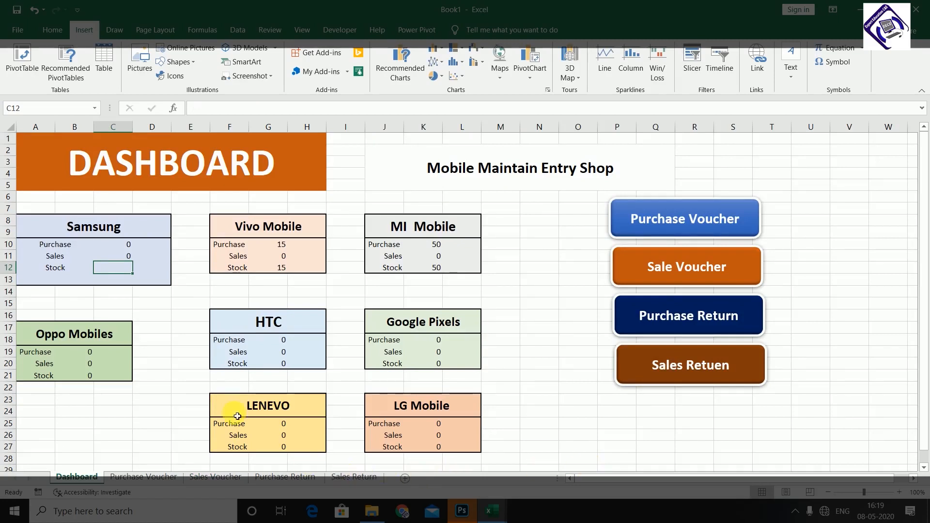
Switch to the Mobile Entry.xlsx workbook and copy the Sales Return Entry title and table, range A1:S12.
click(354, 478)
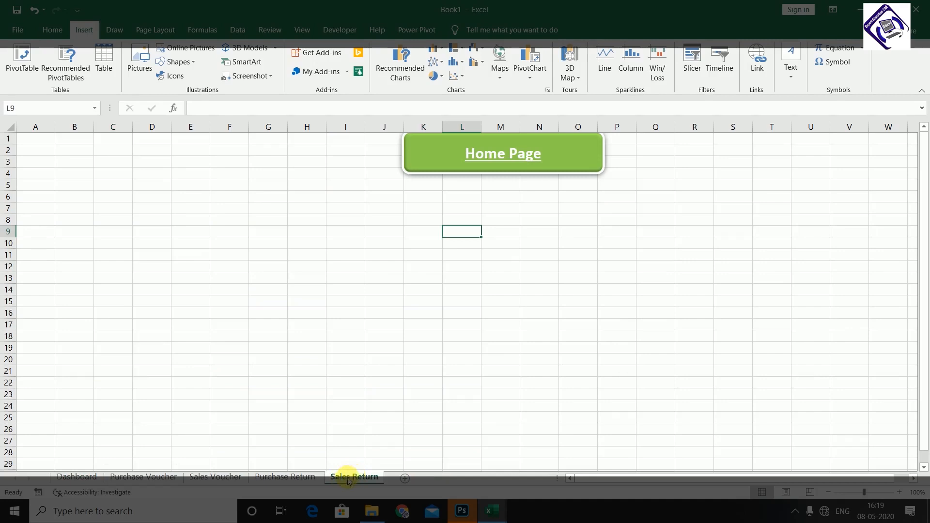
click(492, 512)
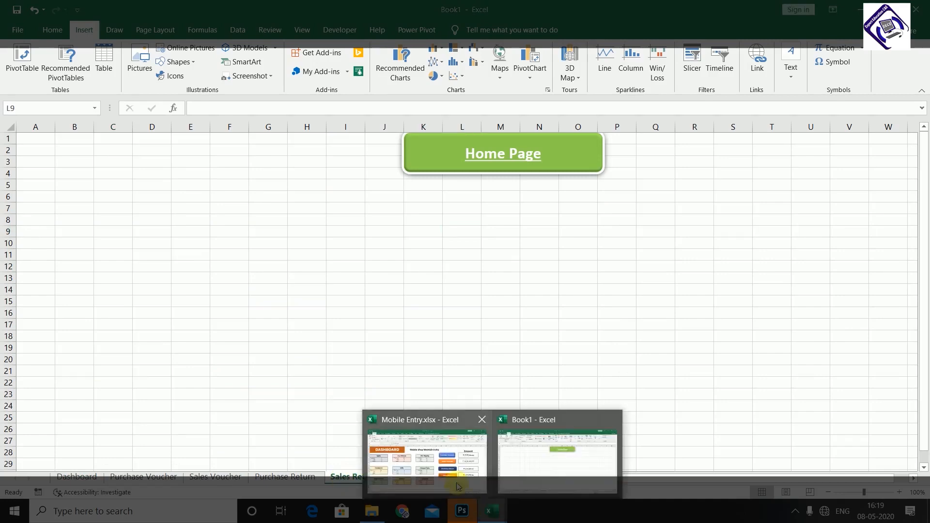
click(450, 464)
click(633, 356)
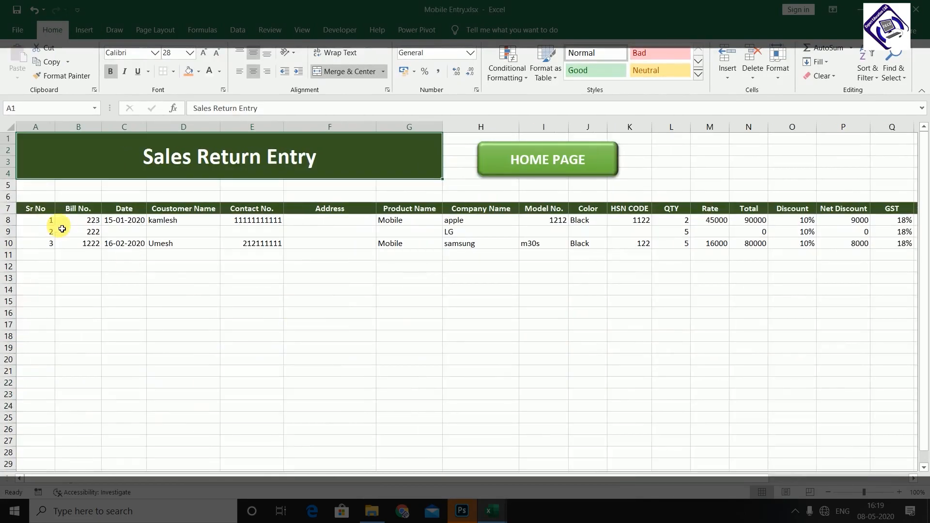
drag(34, 156, 812, 268)
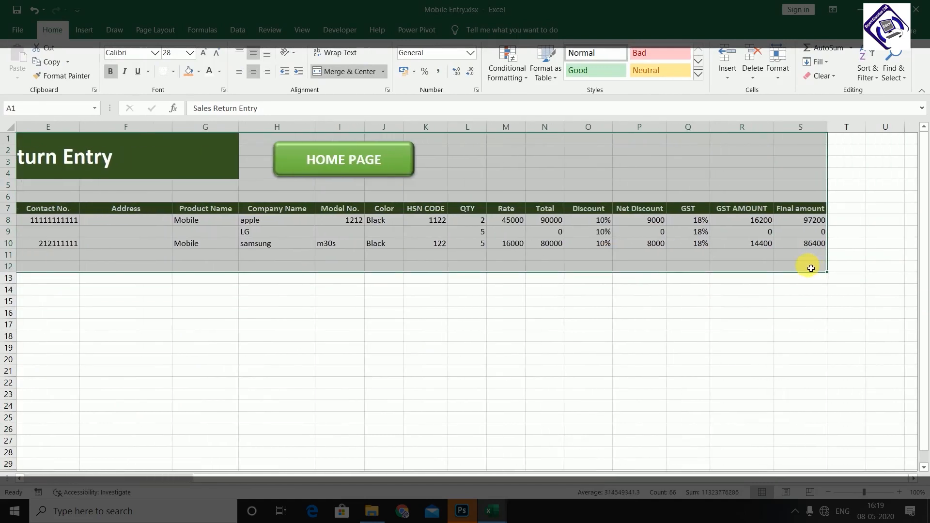
key(ctrl+c)
Paste the copied Sales Return Entry layout at cell A1 of Book1's Sales Return sheet.
mouse_move(492, 509)
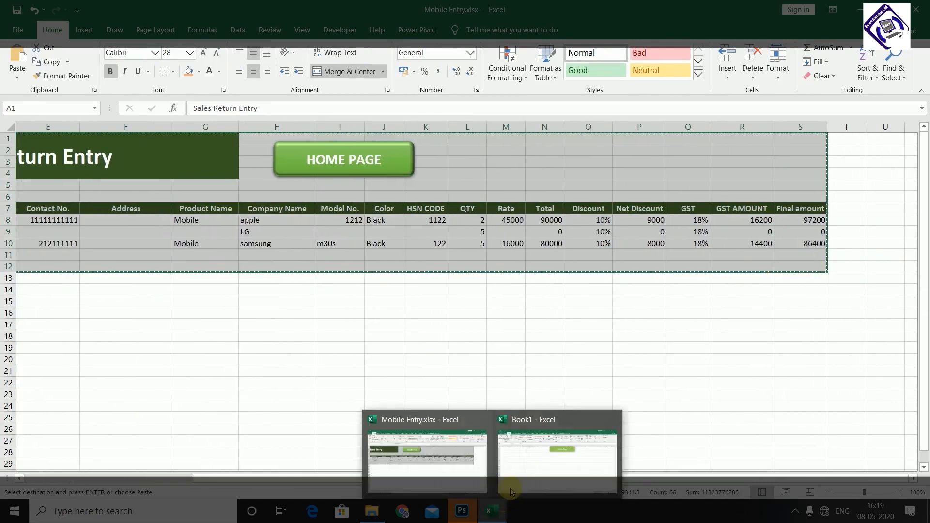
click(550, 465)
click(25, 140)
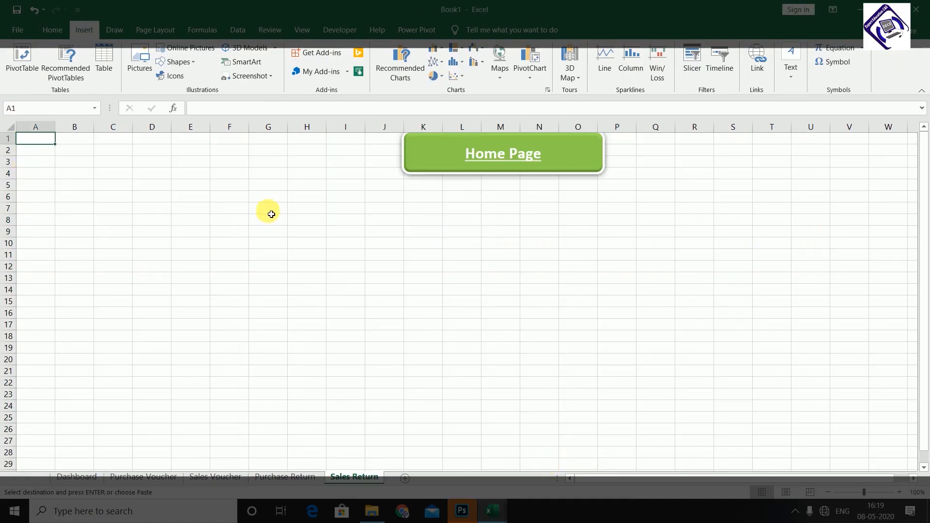
key(ctrl+v)
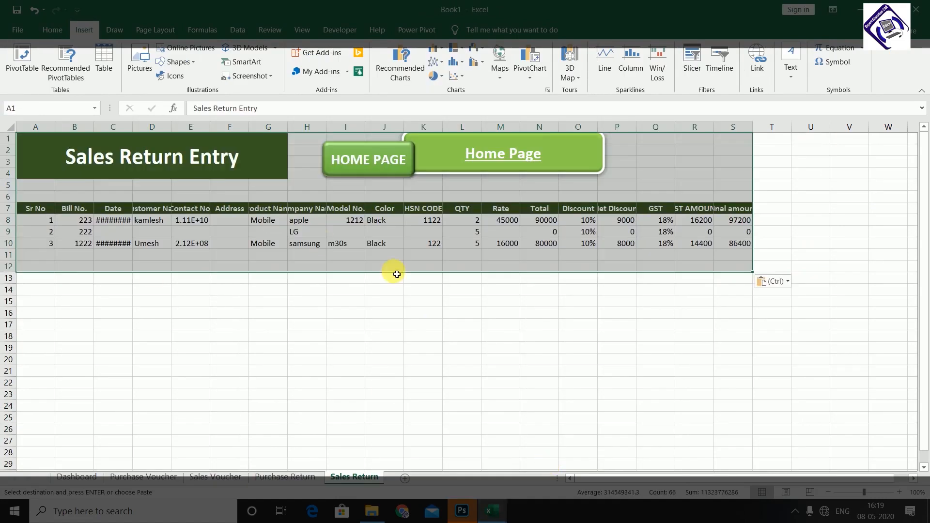
Delete the duplicate HOME PAGE button pasted onto the Sales Return sheet, keeping the original Home Page button.
click(441, 300)
right_click(361, 156)
key(Escape)
click(351, 146)
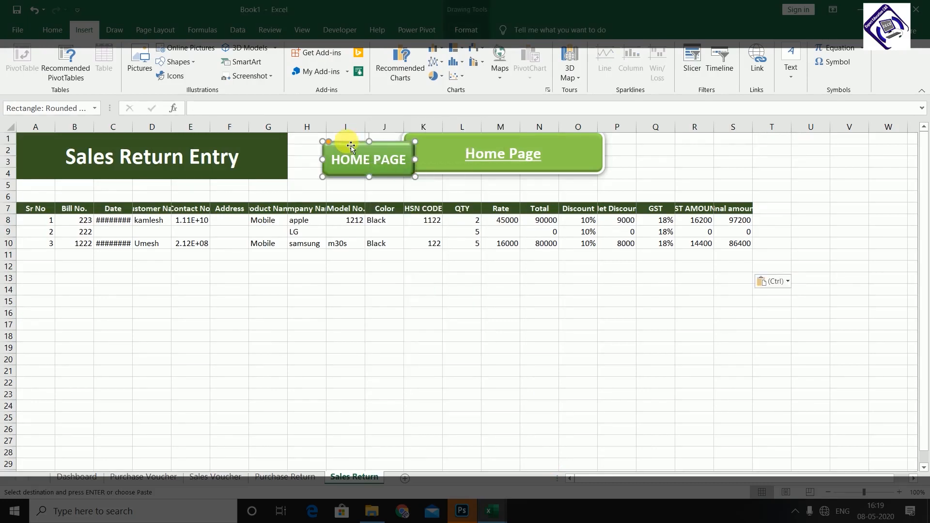
key(Delete)
click(382, 232)
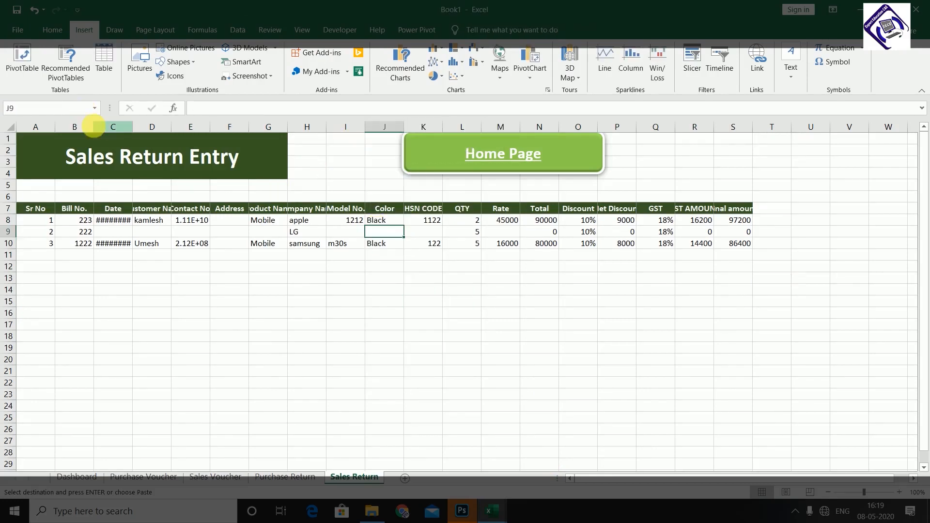
Widen the Bill No., Date, Contact No., Product Name, Company Name, GST AMOUNT and Final amount columns on the Sales Return sheet.
drag(94, 125, 184, 127)
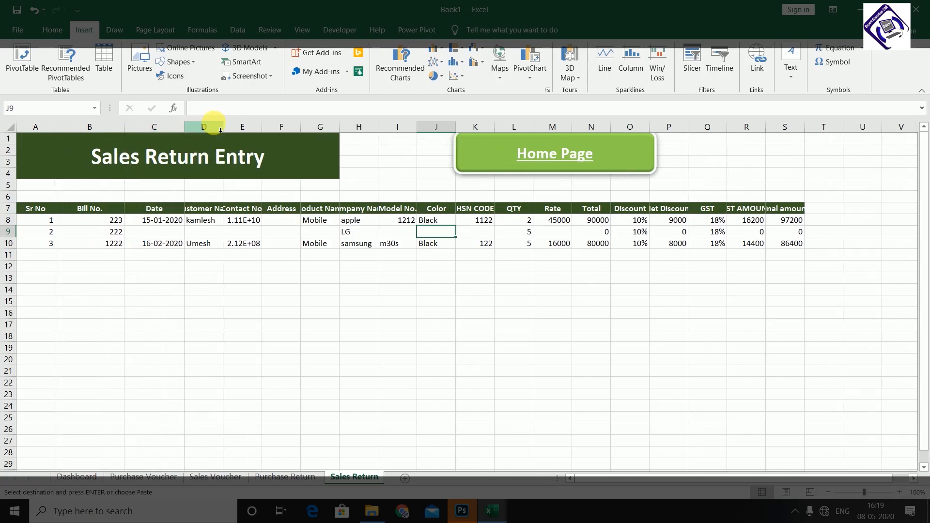
drag(261, 127, 277, 127)
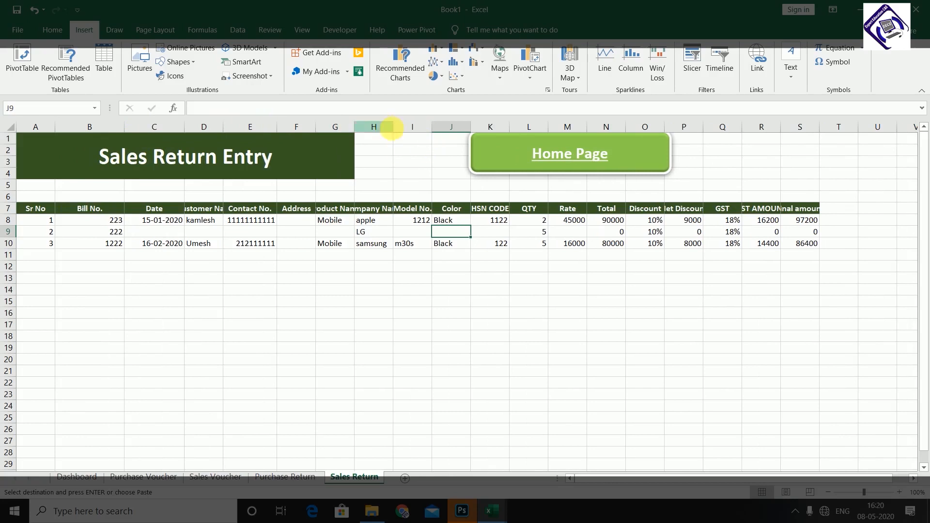
double_click(393, 126)
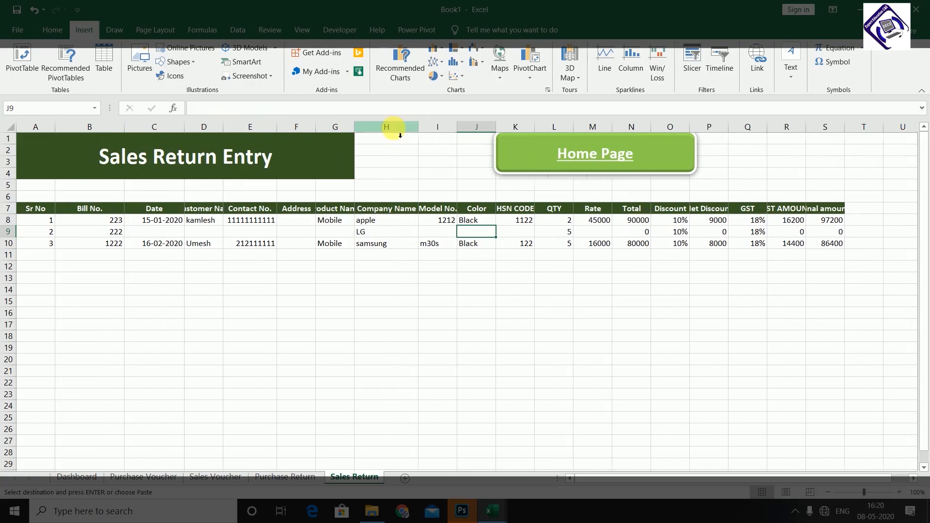
double_click(354, 127)
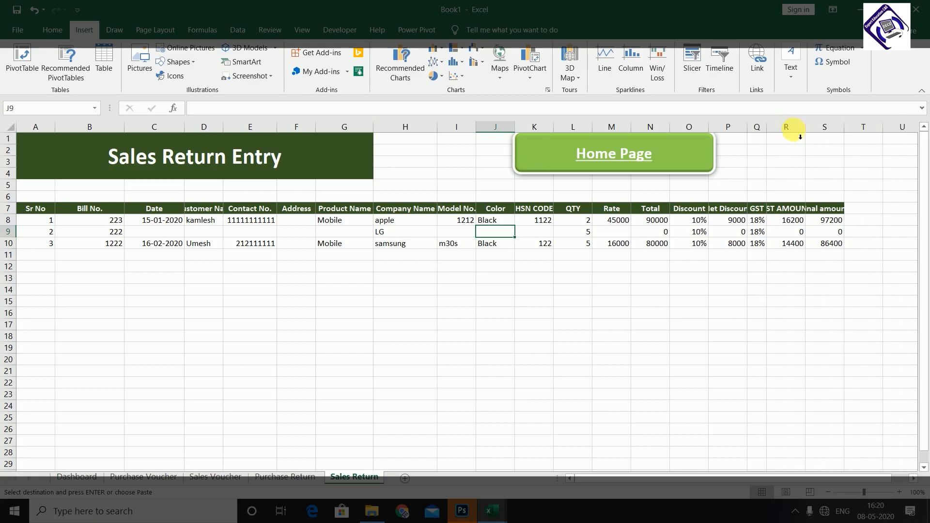
drag(766, 127, 905, 127)
click(729, 289)
Clear the sample entries beneath the Sales Return table's header row and return to the Dashboard through the Home Page link.
drag(48, 219, 769, 271)
key(Delete)
click(538, 380)
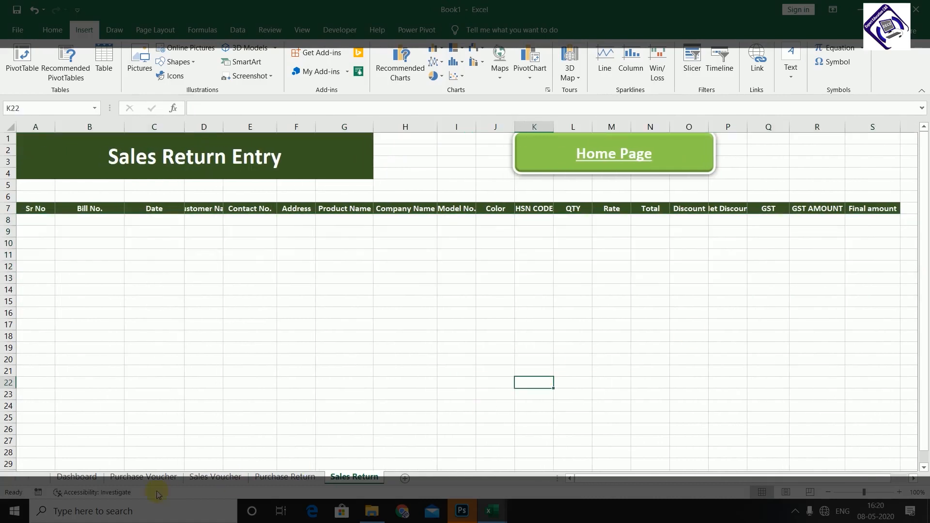
click(623, 156)
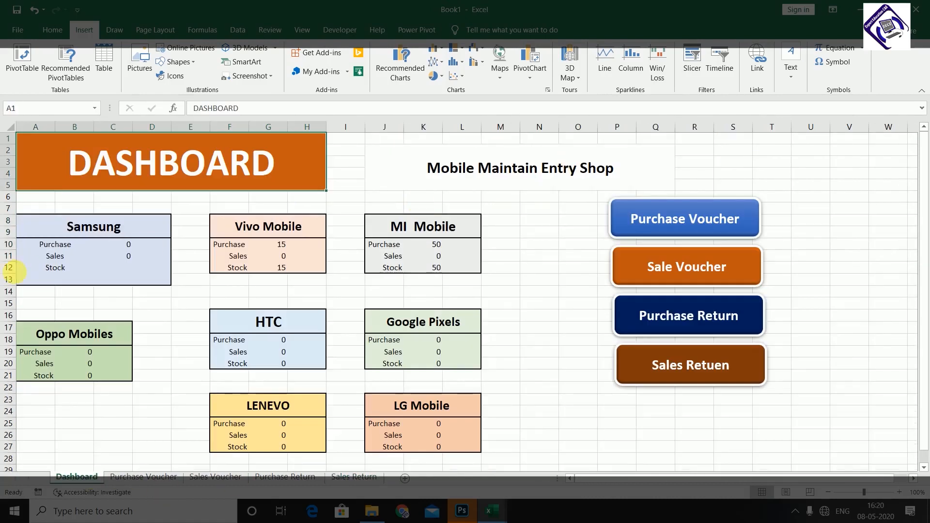
Extend the Samsung Sales formula in C11 to subtract a SUMIF of Sales Return H8:H29 for "Samsung", summing L8:L32.
click(130, 260)
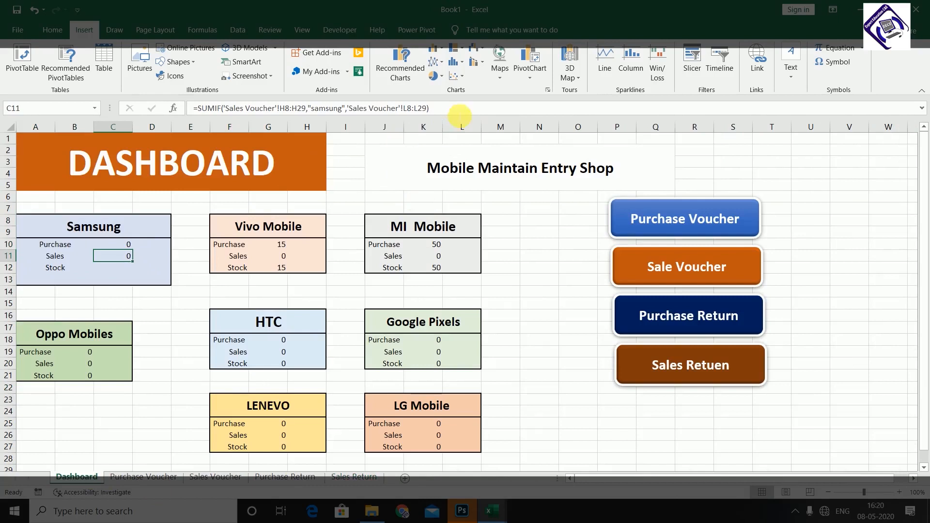
click(453, 108)
text(-sumif)
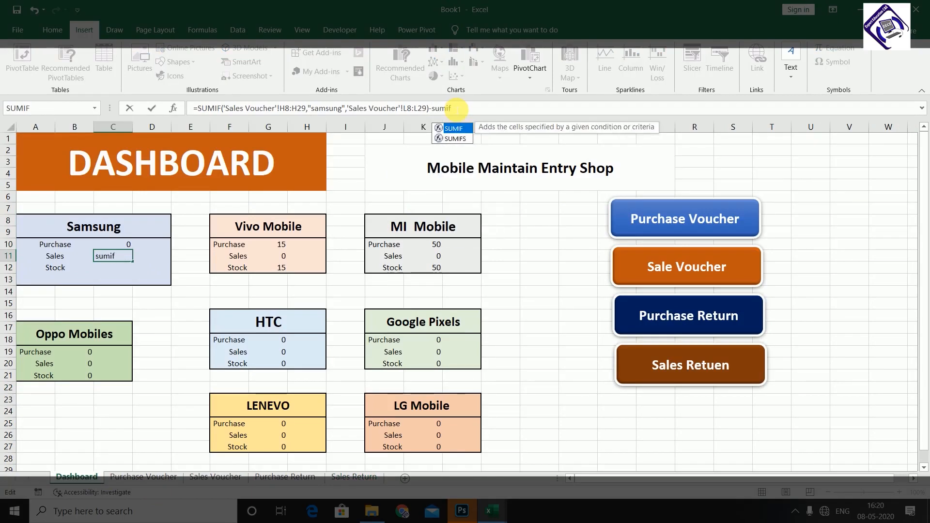
text(()
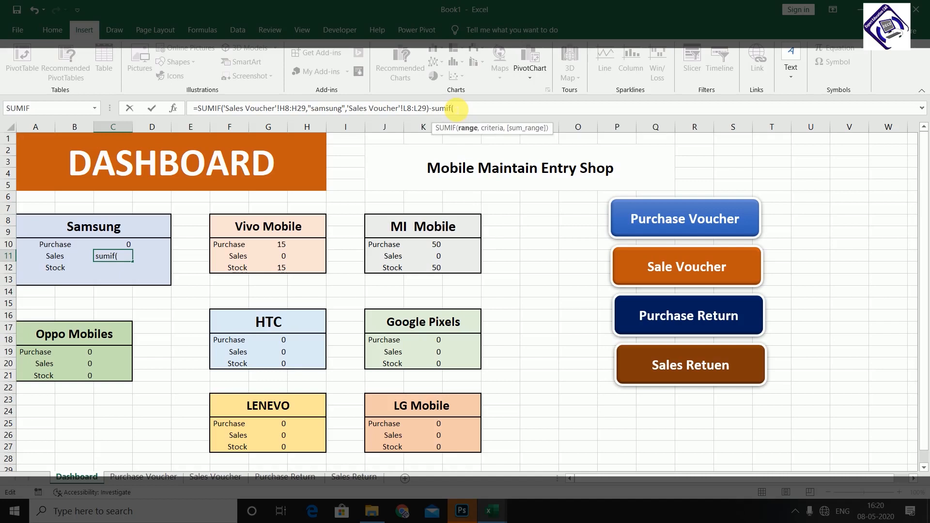
click(355, 477)
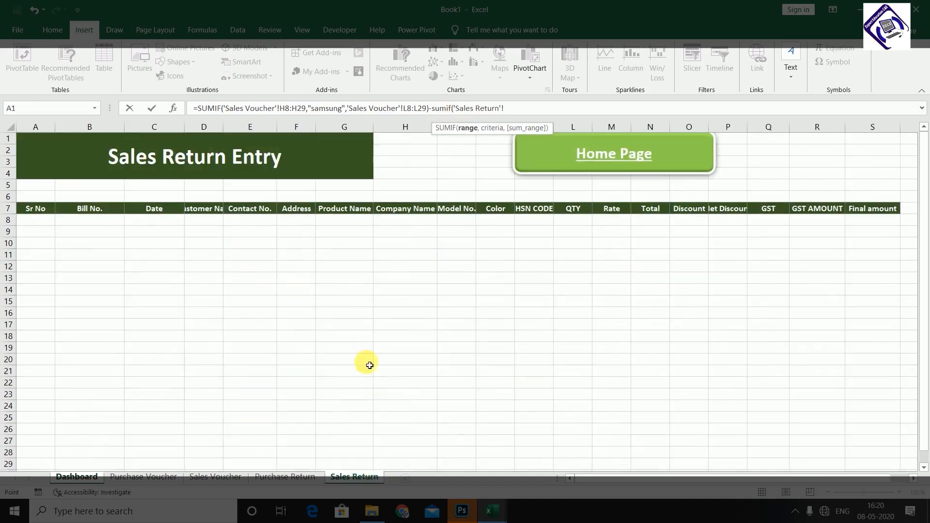
drag(394, 220, 413, 413)
text(,"Samsung)
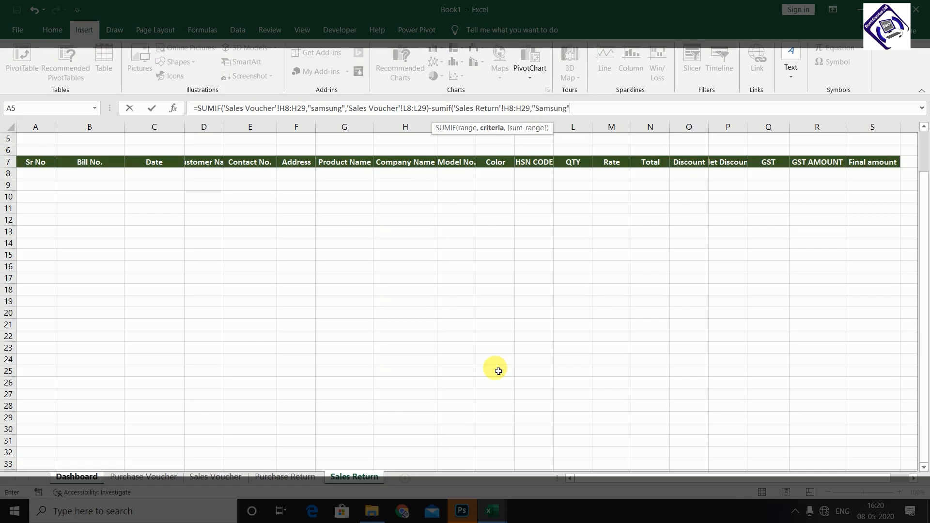
text(",)
click(578, 175)
drag(580, 198, 583, 453)
text())
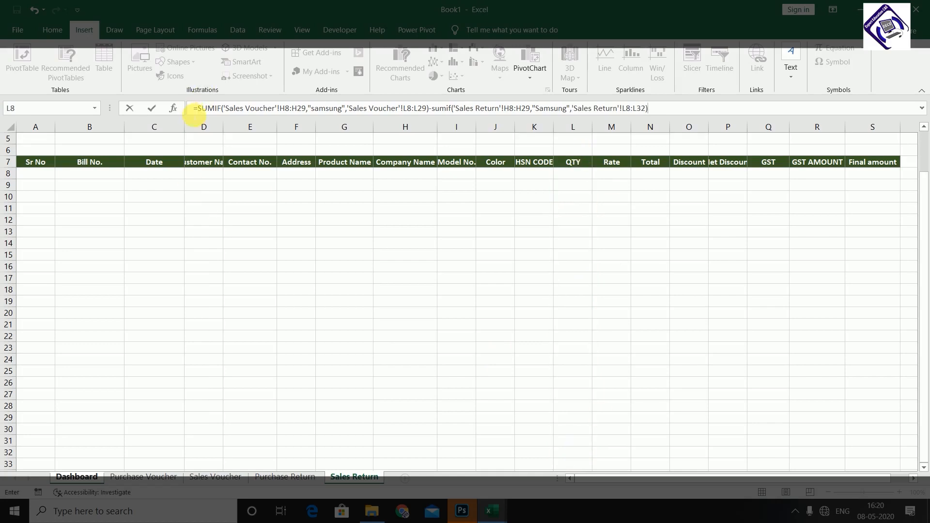
Wrap the whole Samsung Sales formula in an IFERROR function and commit it on the Dashboard.
click(198, 108)
text(IFERROR()
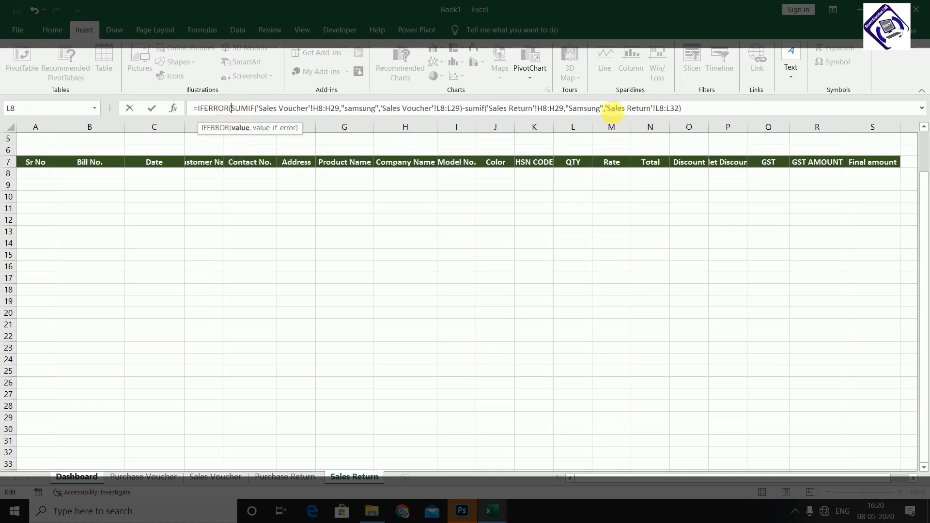
click(697, 109)
text(,)
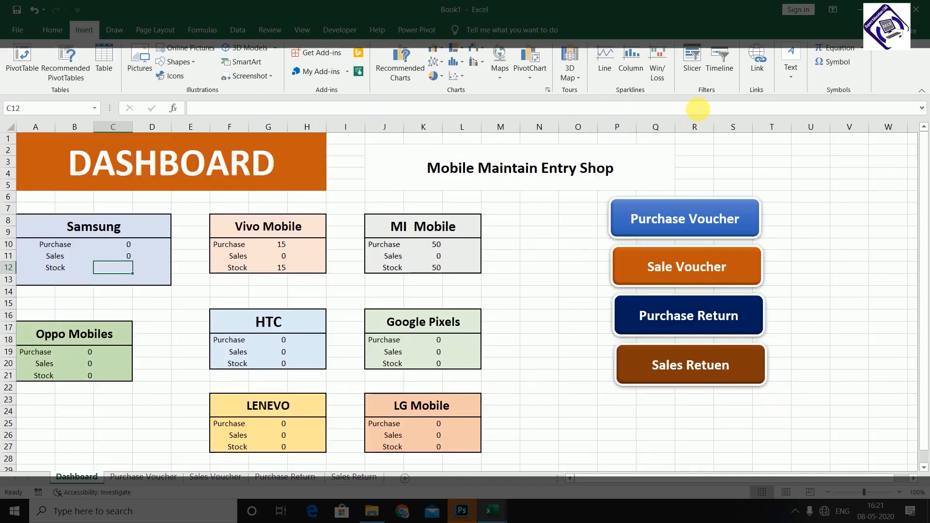
click(152, 302)
Calculate Samsung's Stock in C12 as purchases minus sales with =SUM(C10-C11).
click(118, 269)
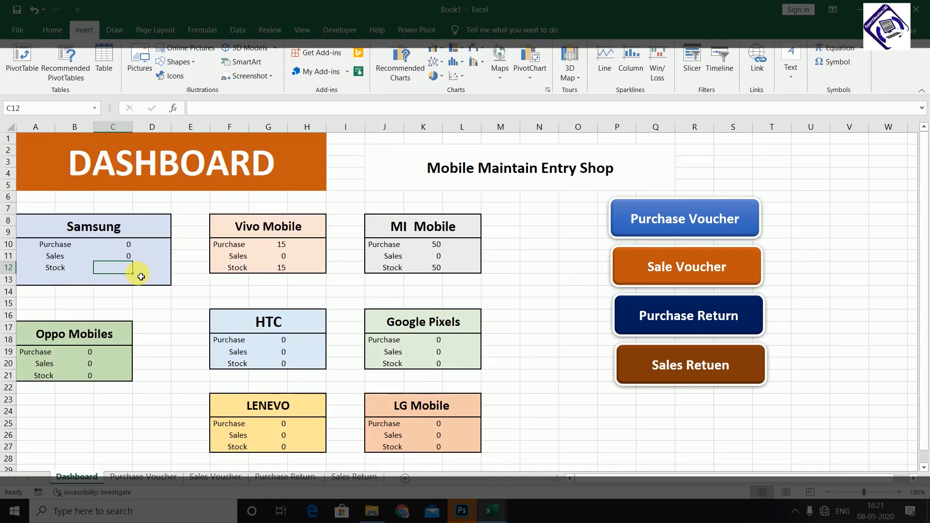
text(=su)
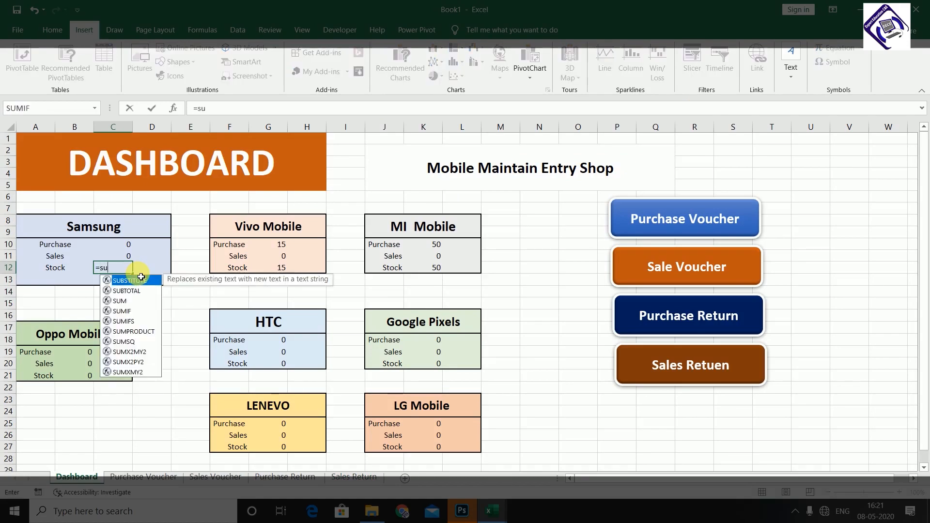
text(m()
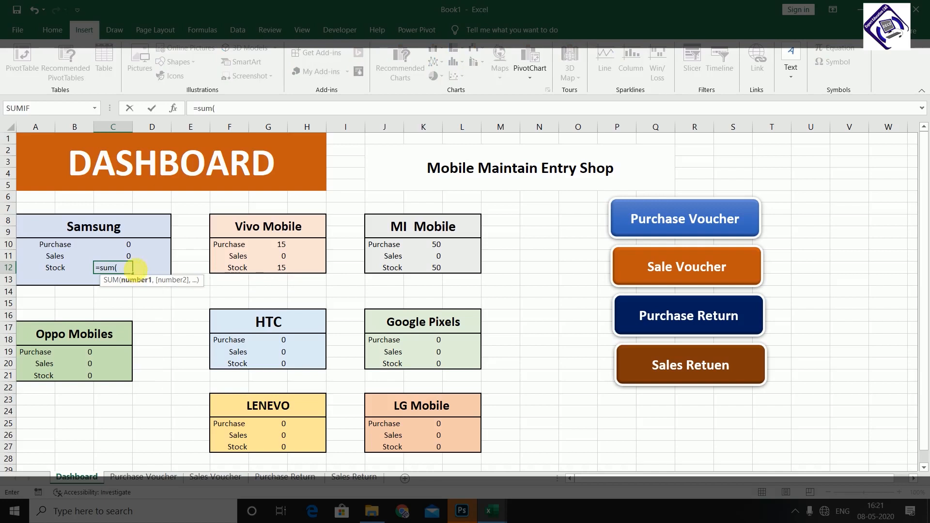
click(128, 246)
text(-)
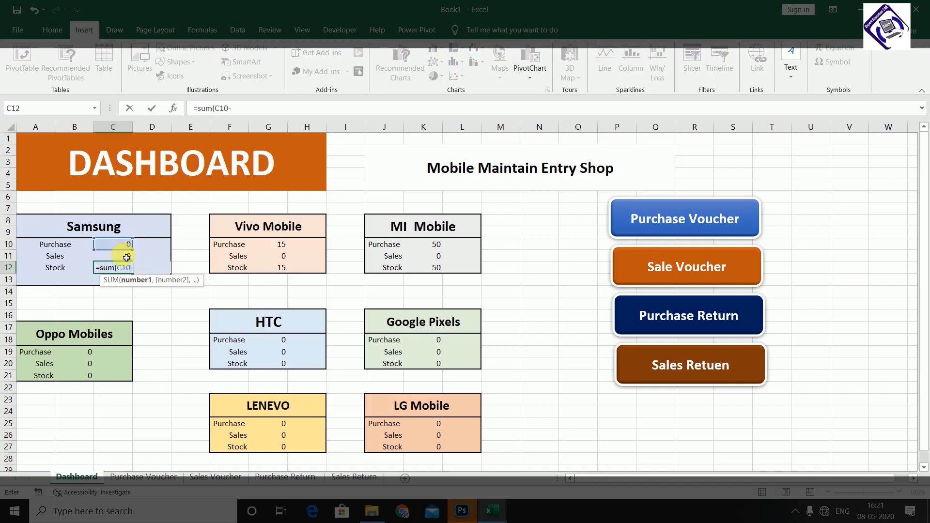
click(125, 261)
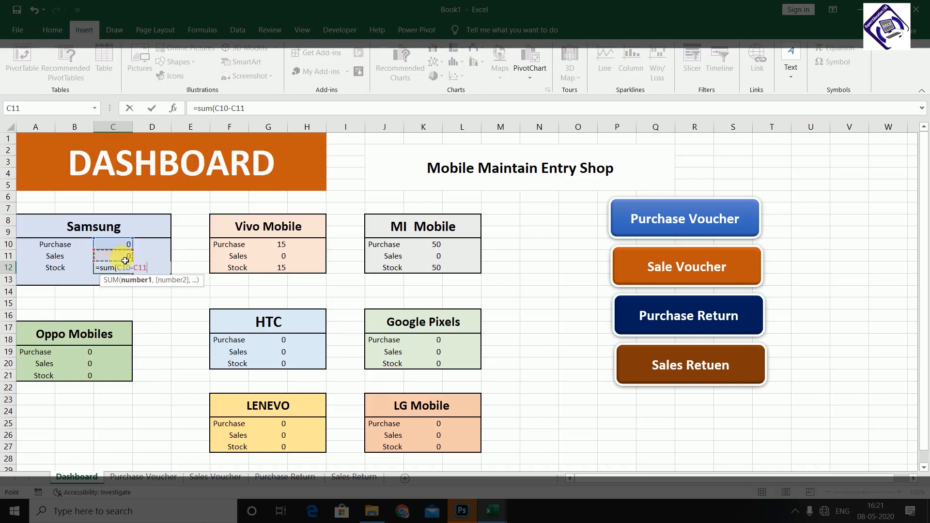
text())
key(Return)
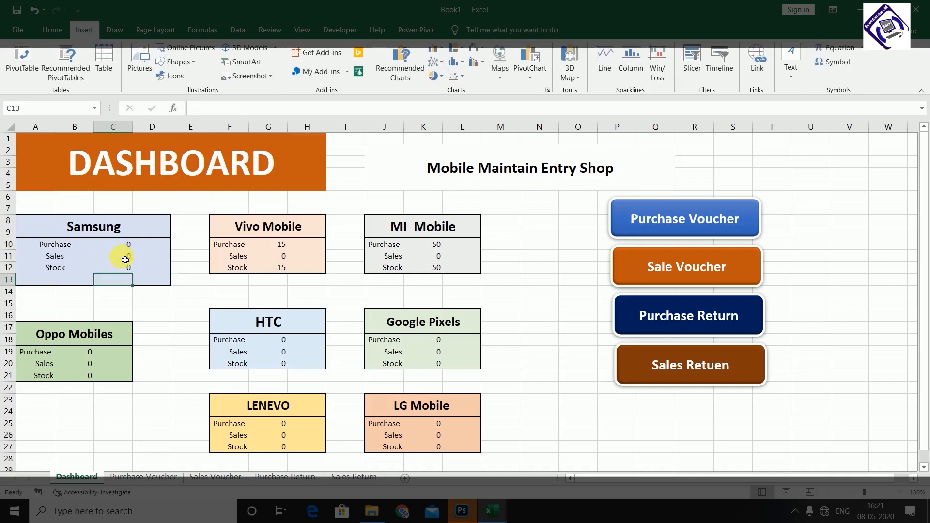
Compare the Samsung block with the other brand blocks and examine the Purchase, Sales and Stock formulas in the Vivo and HTC blocks.
drag(56, 236, 98, 283)
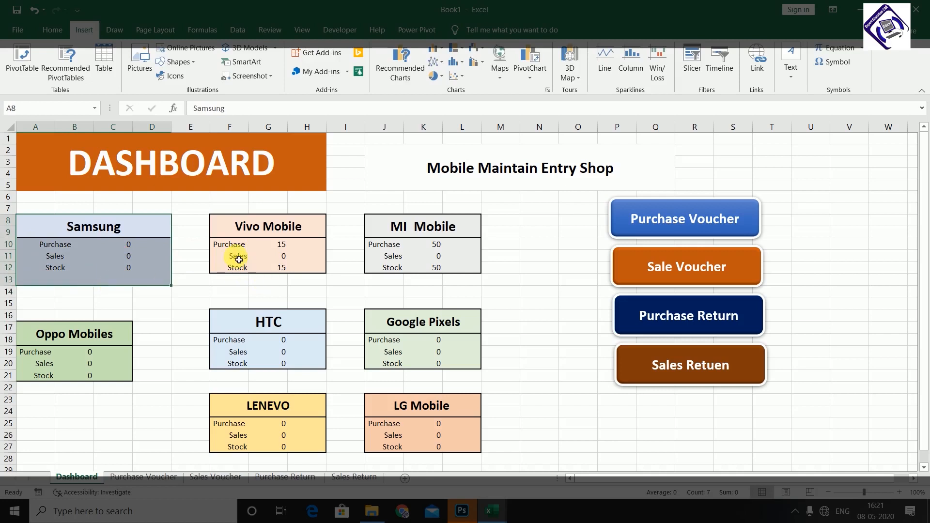
drag(219, 222, 298, 269)
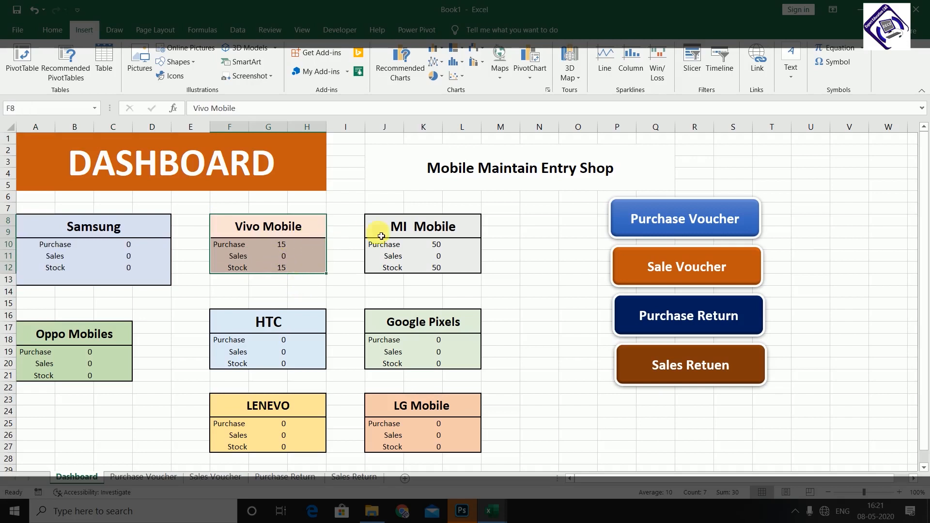
click(359, 278)
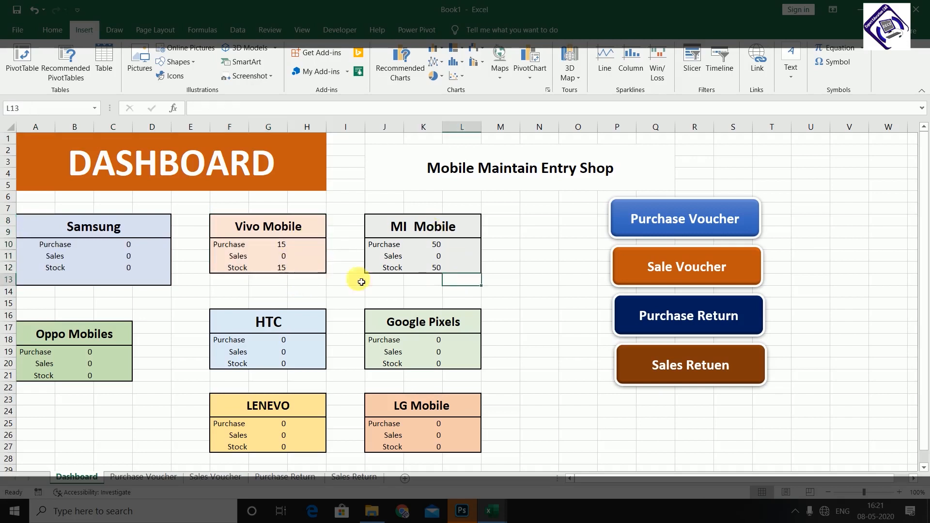
click(277, 245)
click(277, 267)
click(297, 244)
click(282, 244)
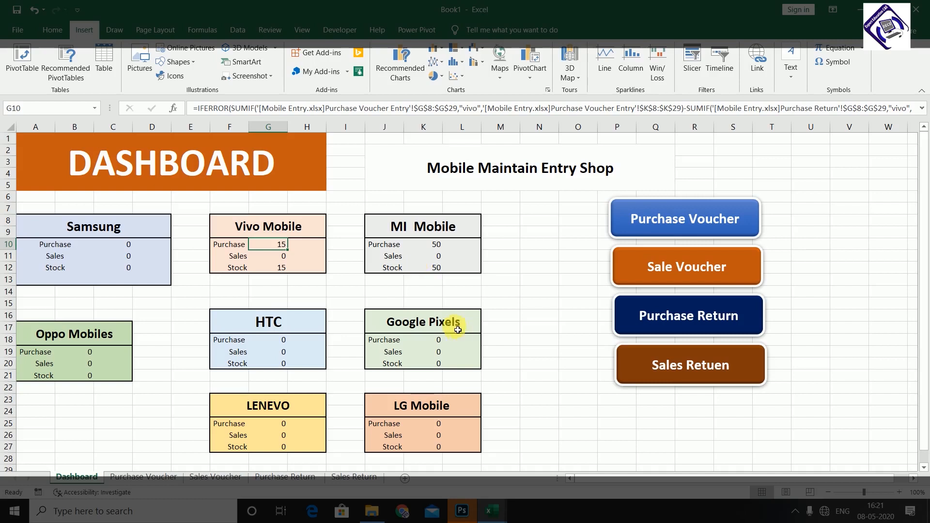
click(447, 340)
click(314, 339)
click(268, 352)
click(268, 364)
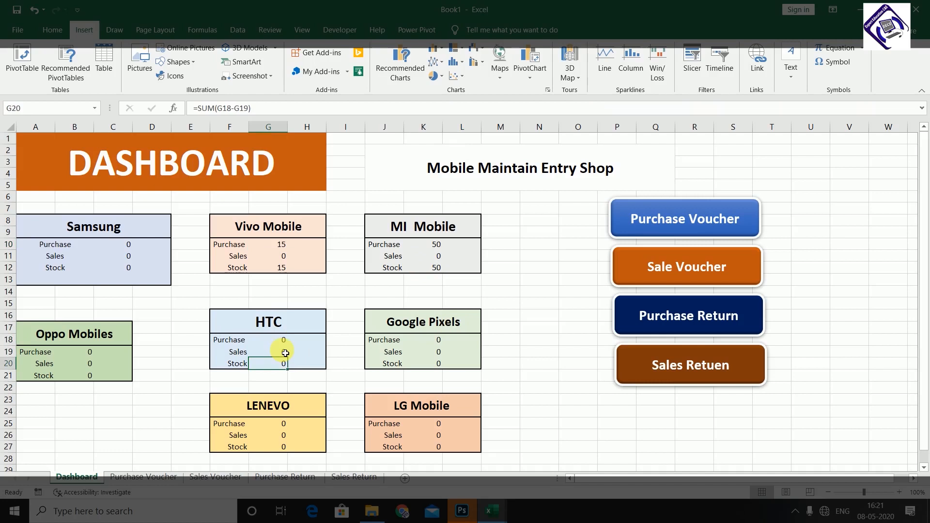
click(157, 304)
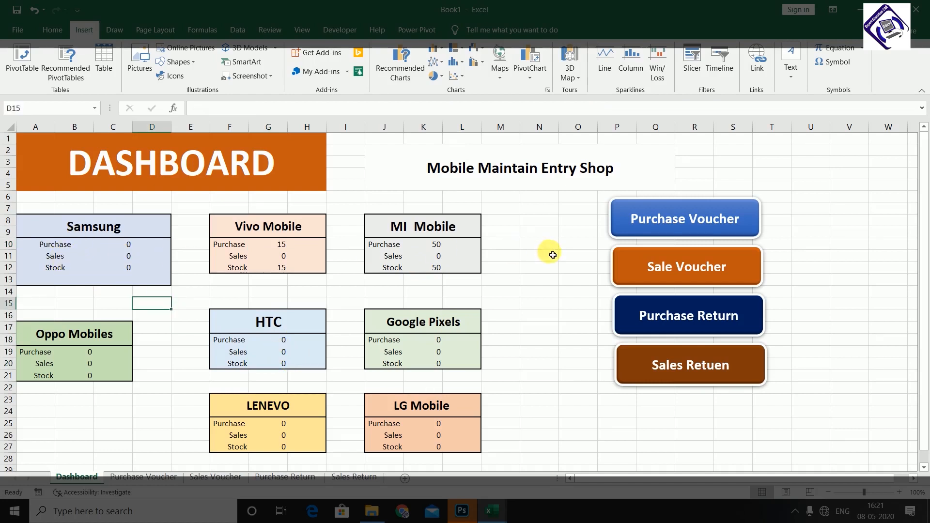
Open the Purchase Voucher sheet from the Dashboard and start row 7 with SR No 1, Bill No. 112 and date 15-05-2020.
click(737, 211)
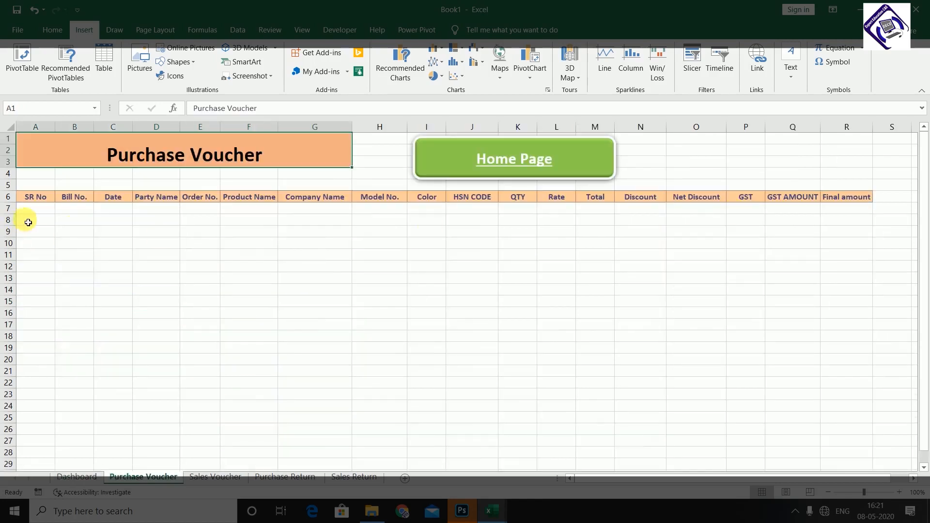
click(47, 213)
text(1)
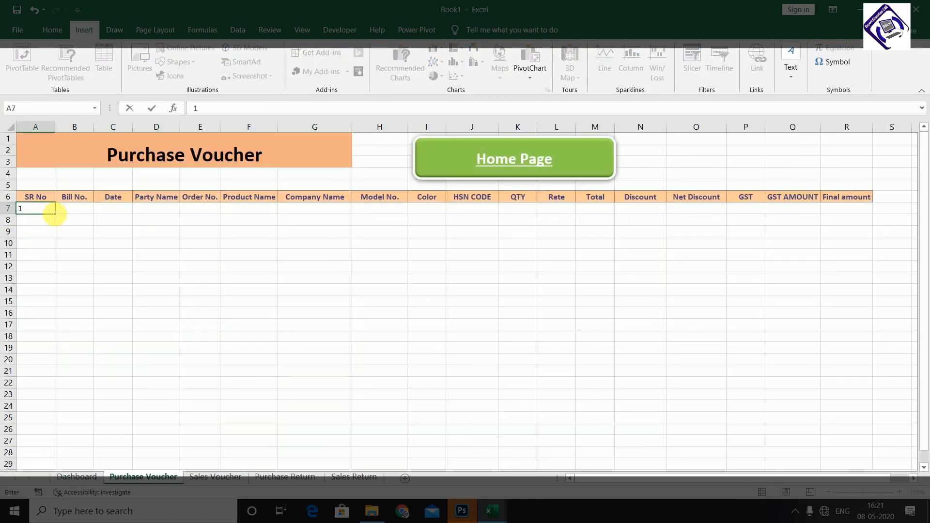
key(Tab)
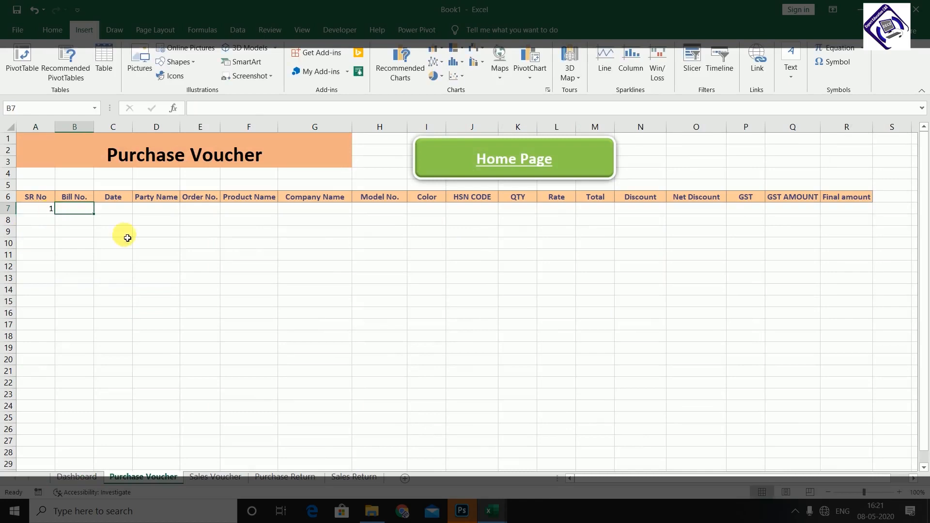
text(112)
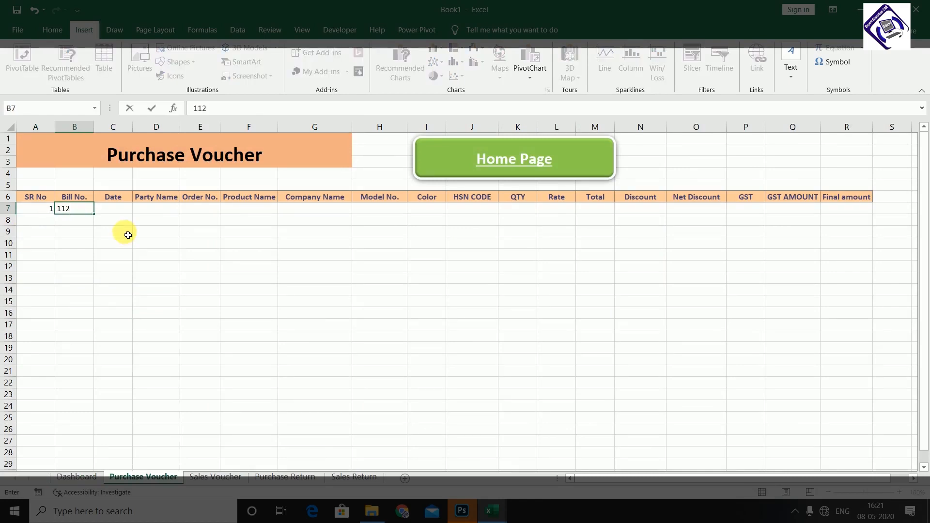
key(Tab)
text(15-)
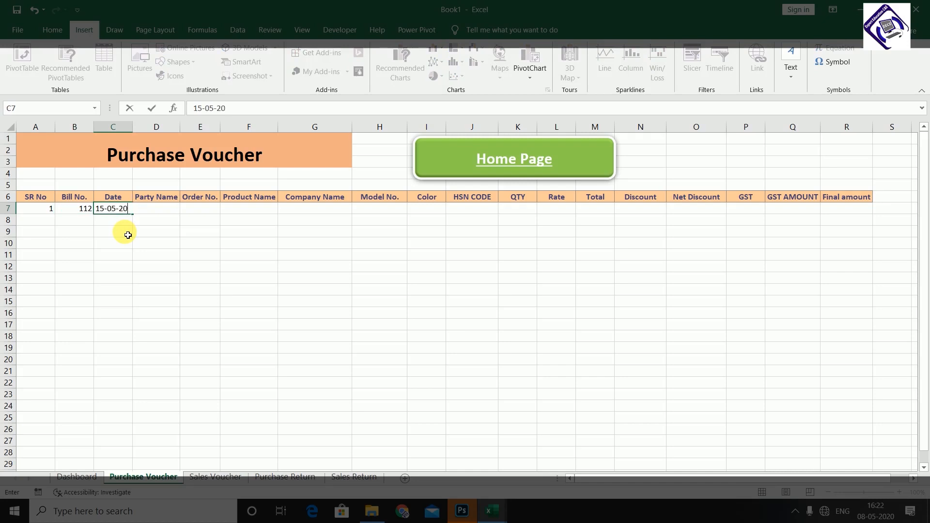
text(05-2020)
key(Tab)
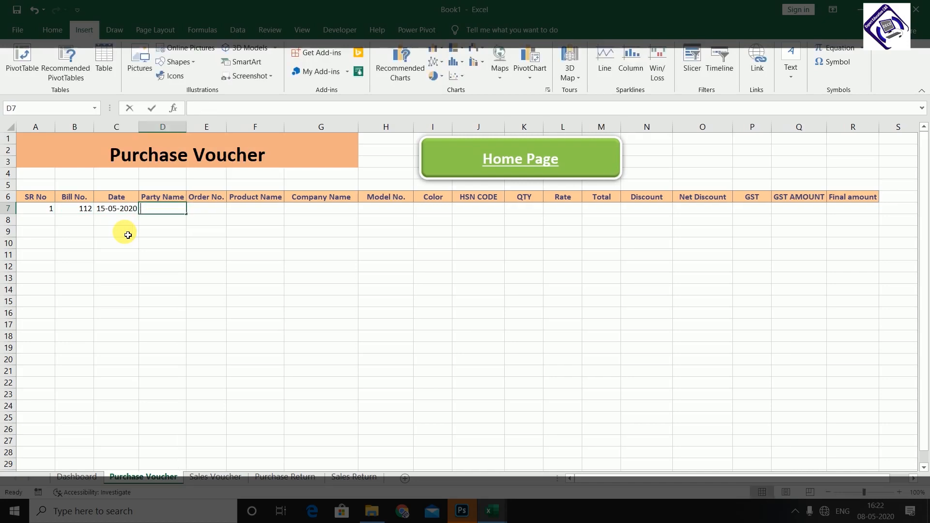
Fill in row 7's Party Name as Samsung, the order number, and the Product Name as Mobile.
text(Samsung)
key(Tab)
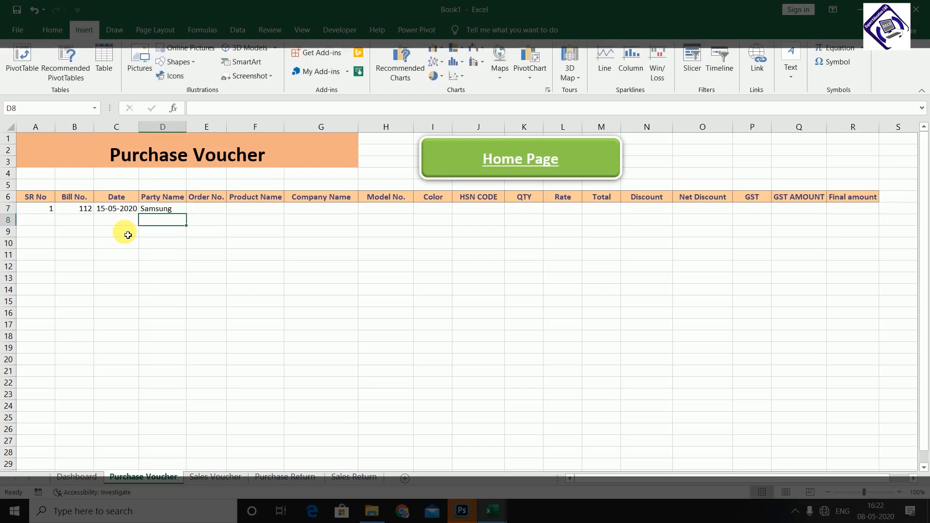
text(11222)
key(Tab)
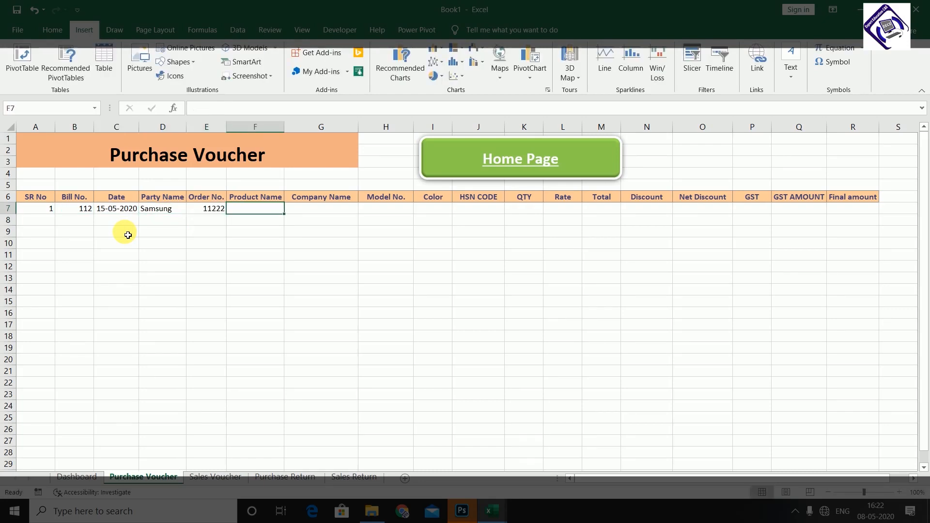
text(Mobile)
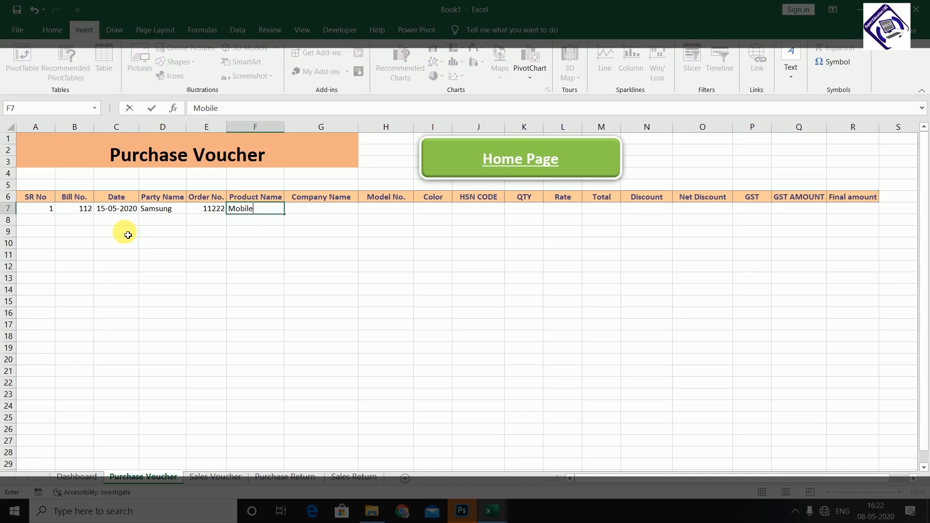
key(Tab)
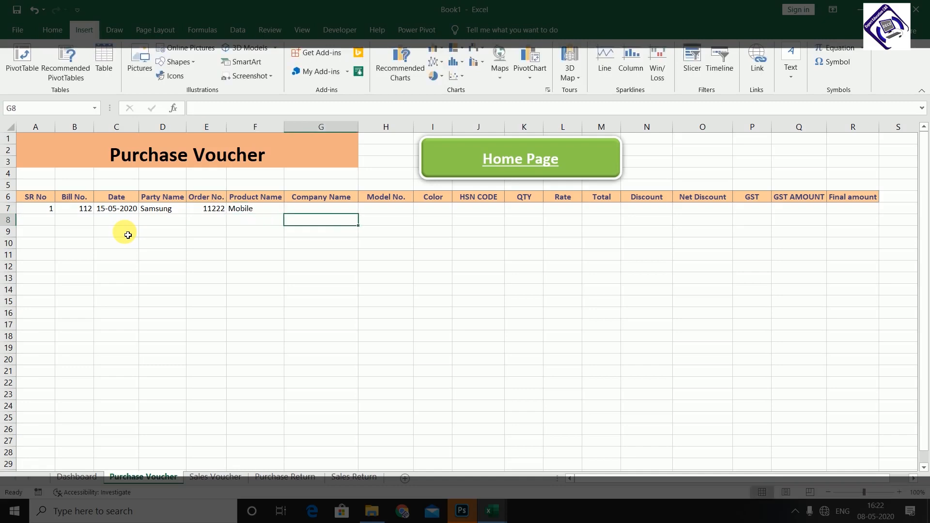
Enter samsung as the Company Name, m30s as the Model No. and black as the Color in row 7.
text(samsung)
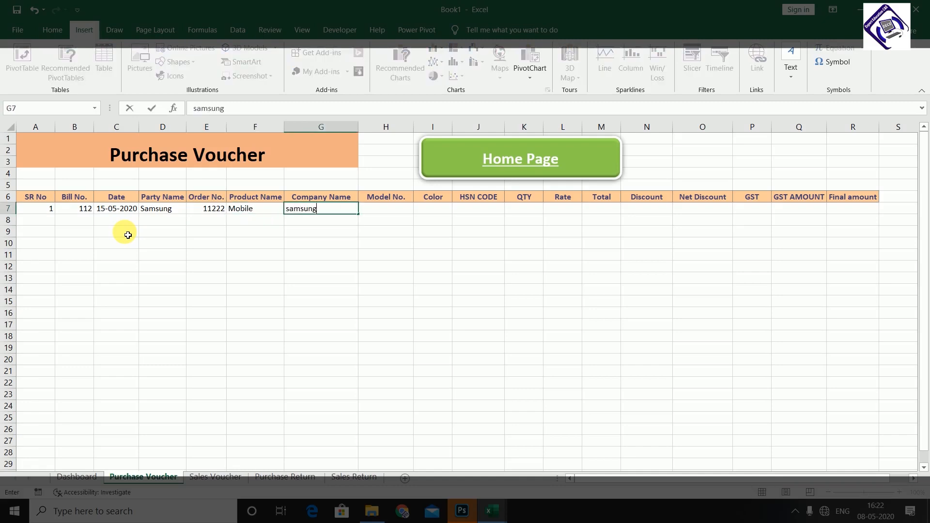
key(Tab)
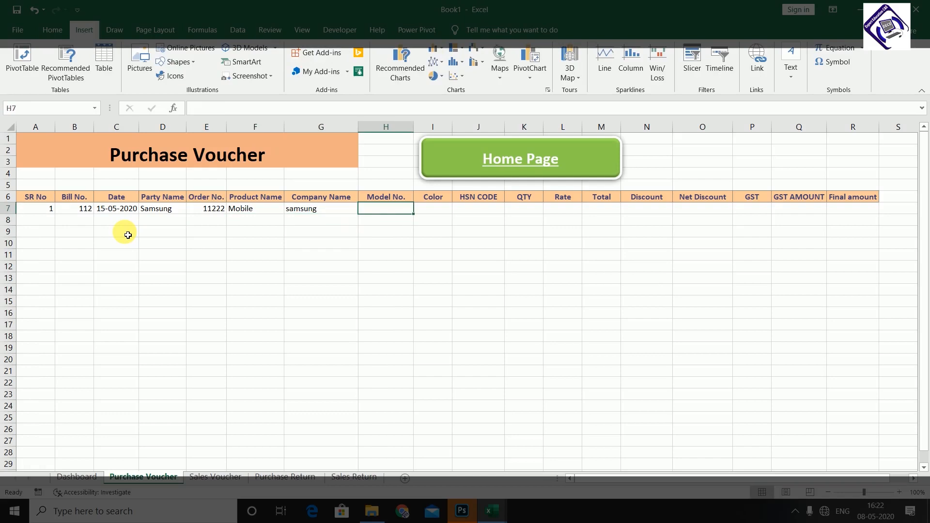
text(m30s)
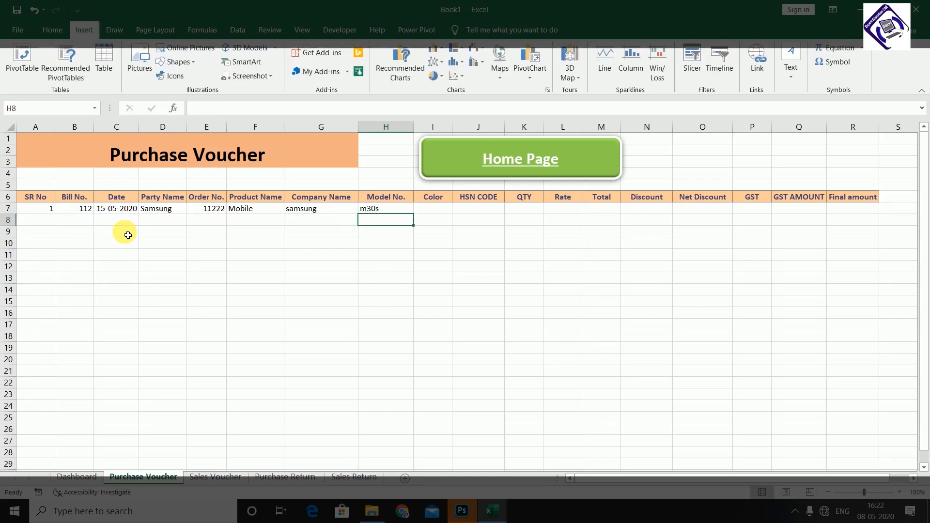
key(Tab)
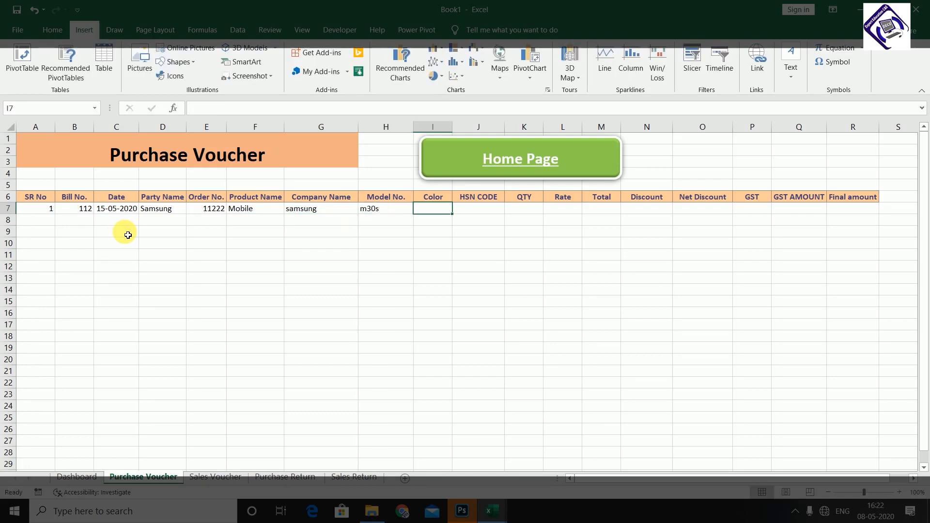
text(black)
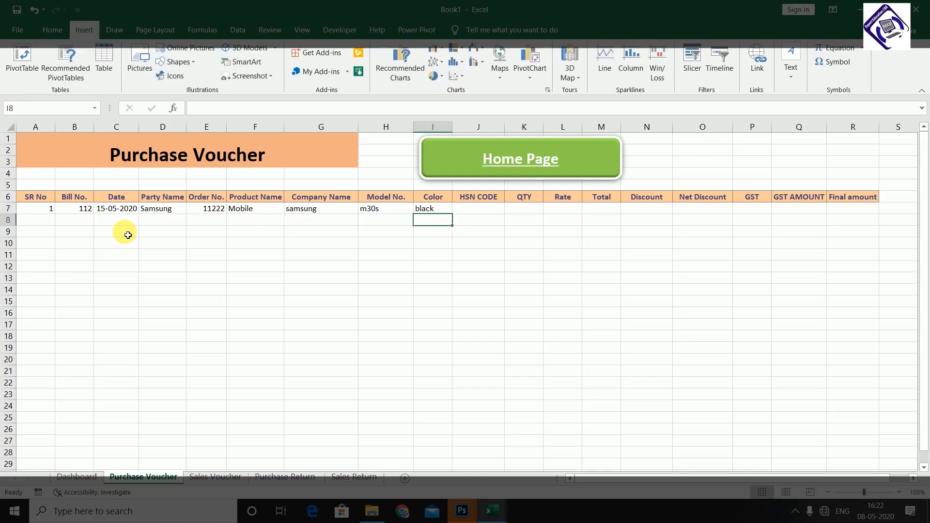
Enter 1122 as the HSN CODE, 80 as the QTY and 15000 as the Rate in row 7.
key(Tab)
text(112)
key(Tab)
text(8)
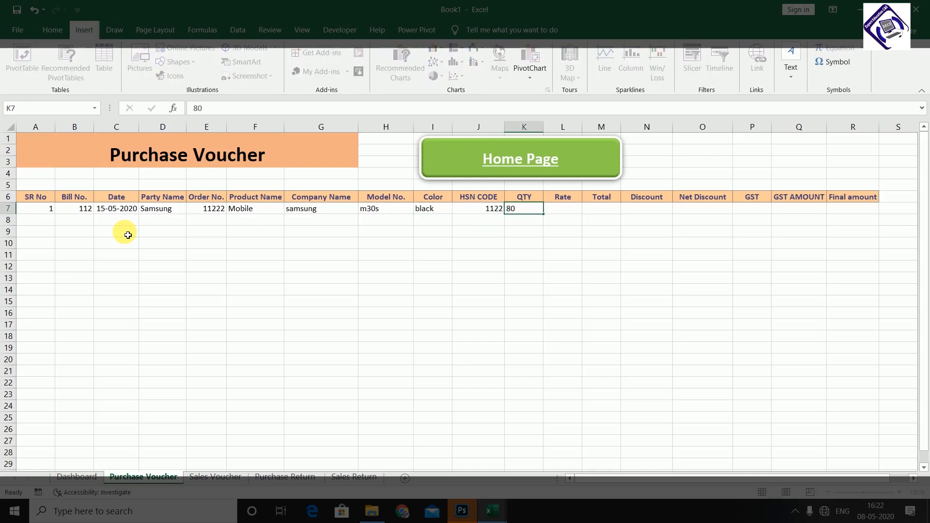
key(Tab)
text(15)
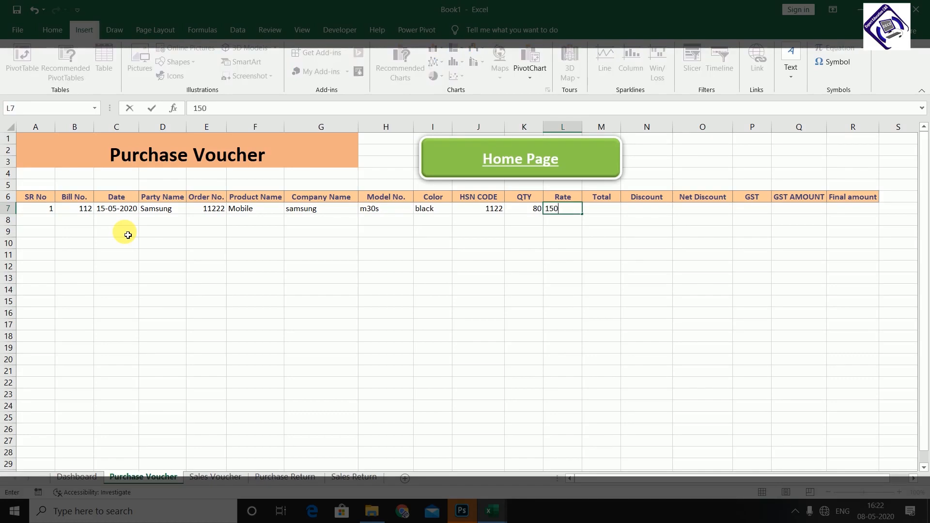
Calculate row 7's Total by multiplying its Rate by its QTY with the formula =L7*K7.
key(Tab)
text(=)
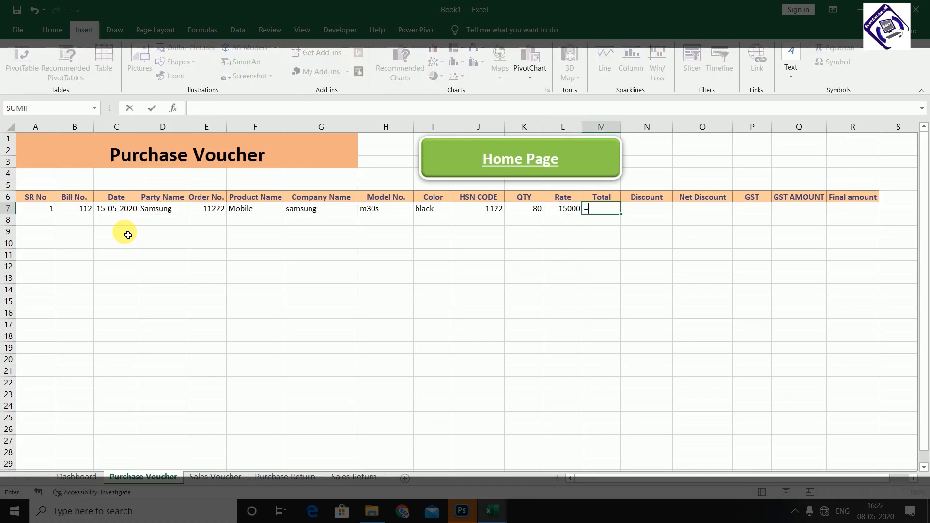
key(Left)
text(*)
key(Left)
key(Left)
key(Return)
Enter a 10% Discount in row 7 and calculate the Net Discount with the formula =M7*N7.
key(Right)
key(Up)
text(1)
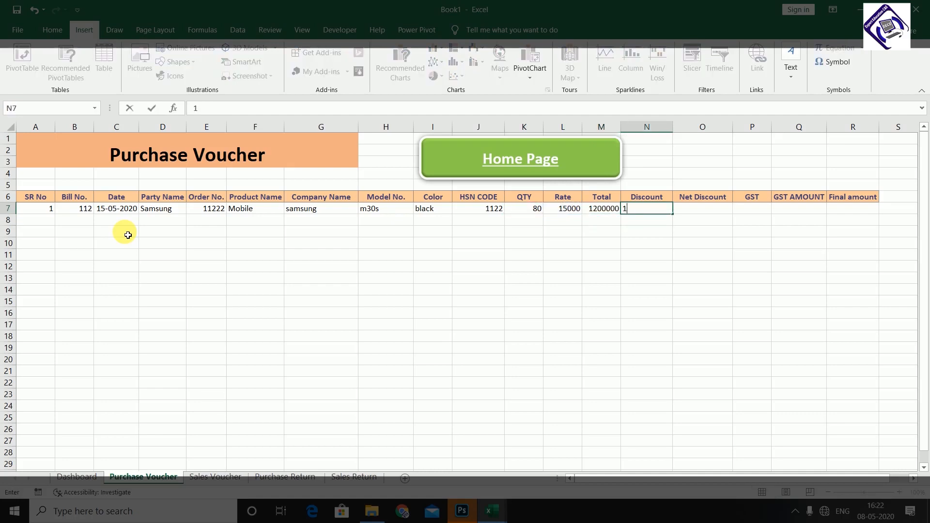
text(0%)
key(Tab)
text(=)
key(Left)
text(*)
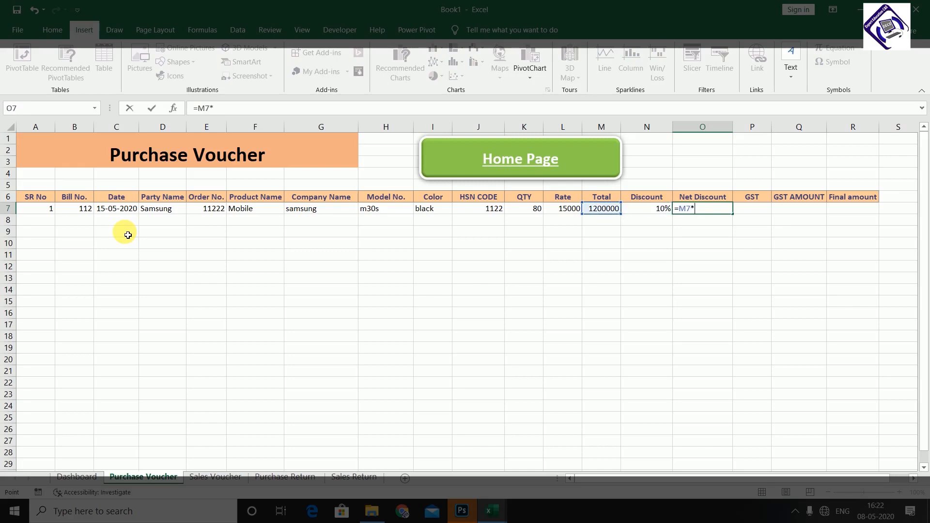
key(Left)
key(Left)
key(Return)
Enter 18% as the GST rate in row 7 of the Purchase Voucher.
key(Right)
key(Up)
text(18)
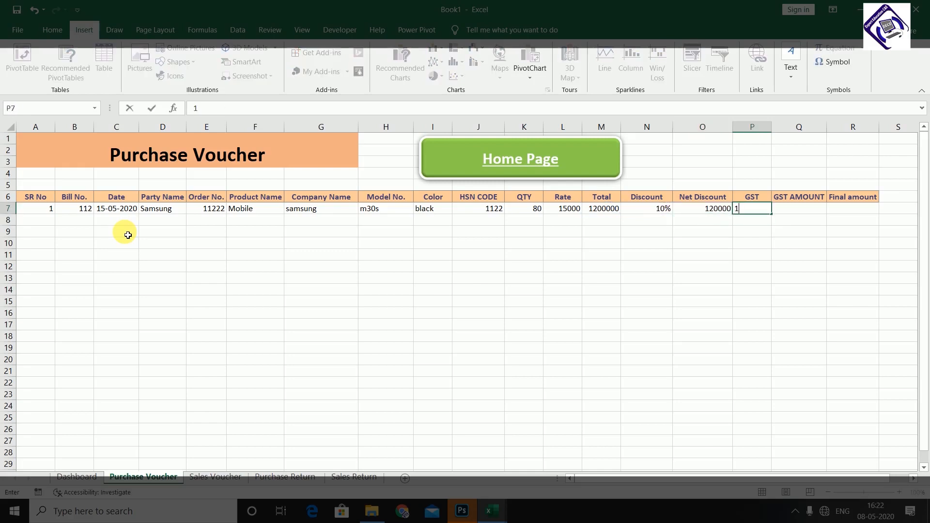
key(Return)
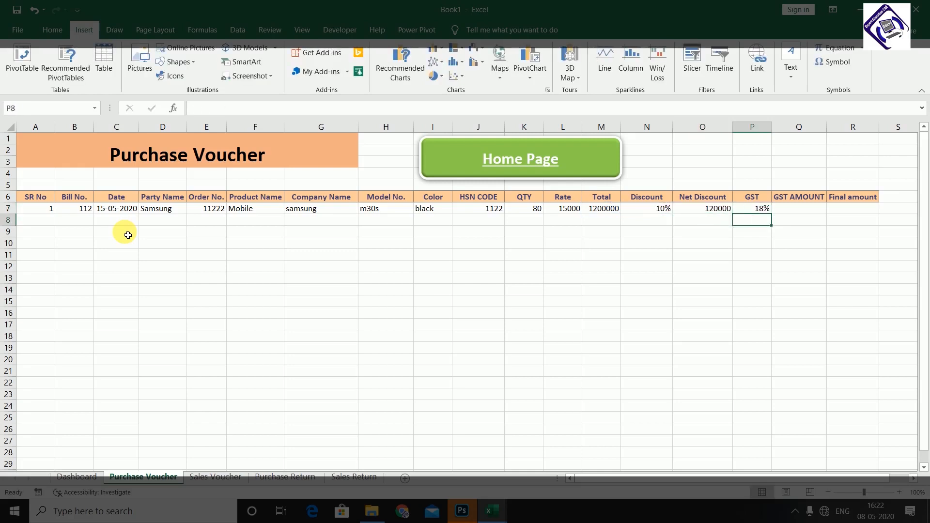
Calculate row 7's GST AMOUNT by multiplying its Total by the GST rate with the formula =M7*P7.
key(Right)
key(Up)
text(=)
key(Left)
key(Left)
key(Left)
key(Left)
key(Left)
key(Right)
text(*)
key(Left)
key(Return)
Calculate row 7's Final amount as Total minus Net Discount plus GST AMOUNT with the formula =M7-O7+Q7.
key(Right)
key(Up)
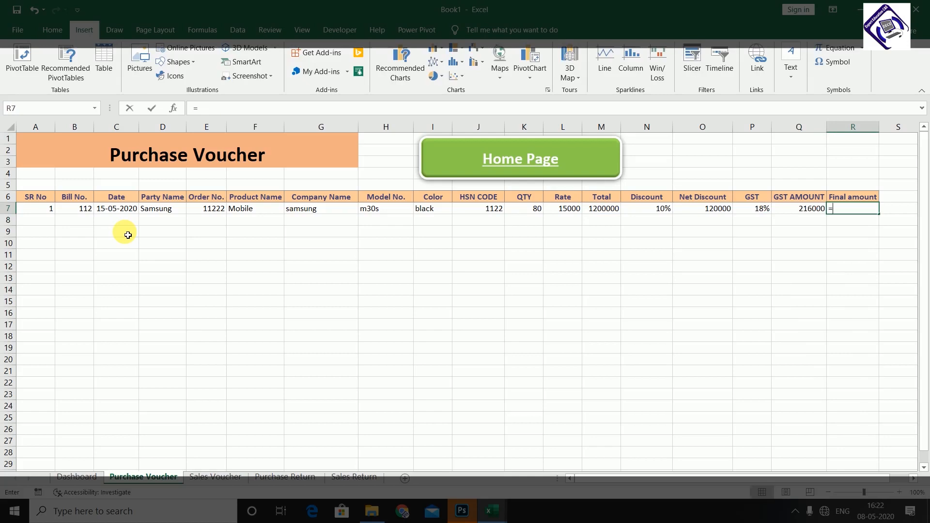
text(=)
key(Left)
key(Left)
key(Left)
key(Left)
key(Left)
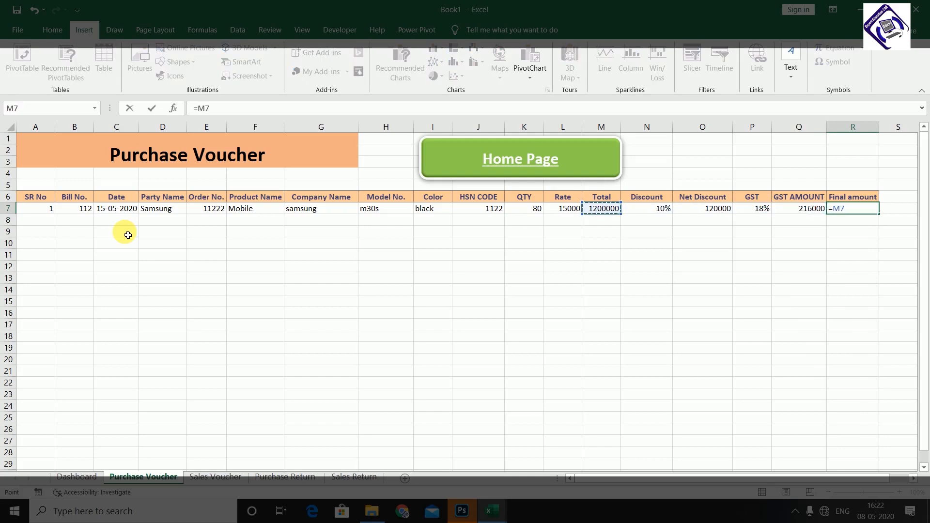
text(-)
key(Left)
key(Left)
key(Left)
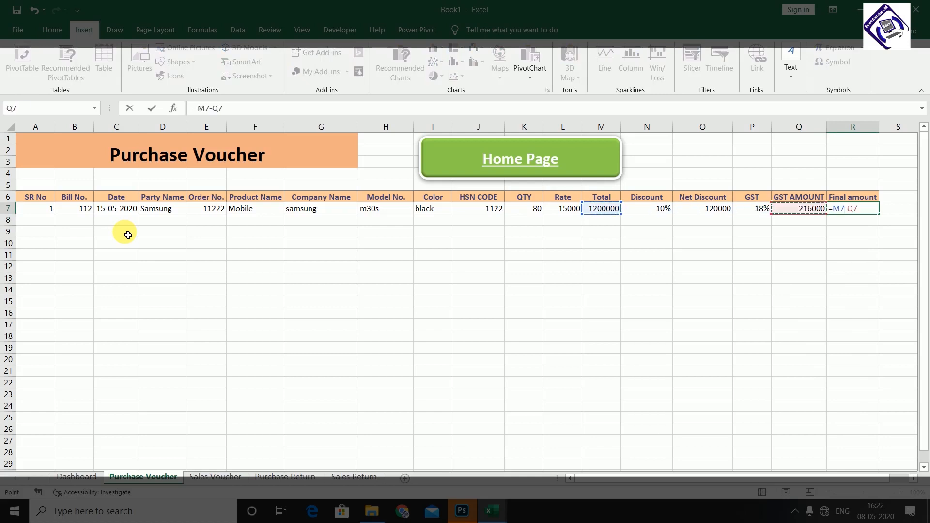
text(+)
key(Left)
key(Left)
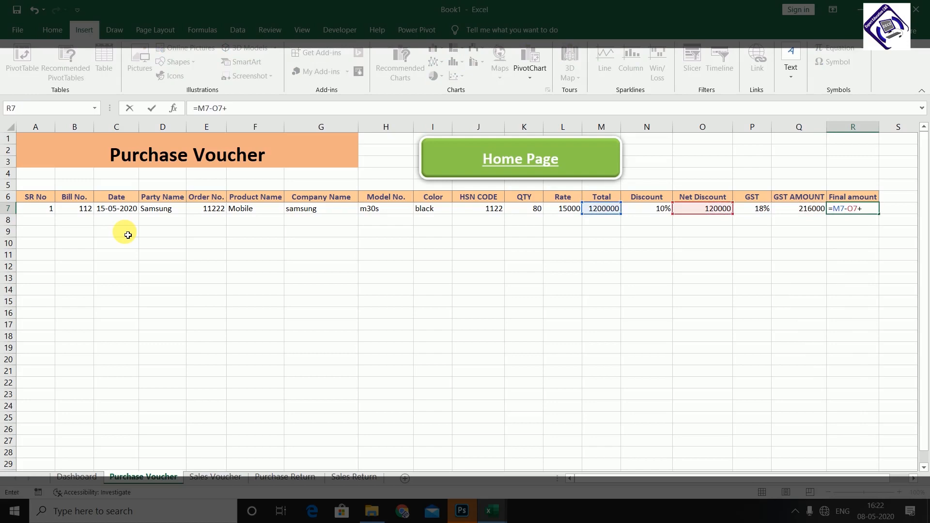
key(Return)
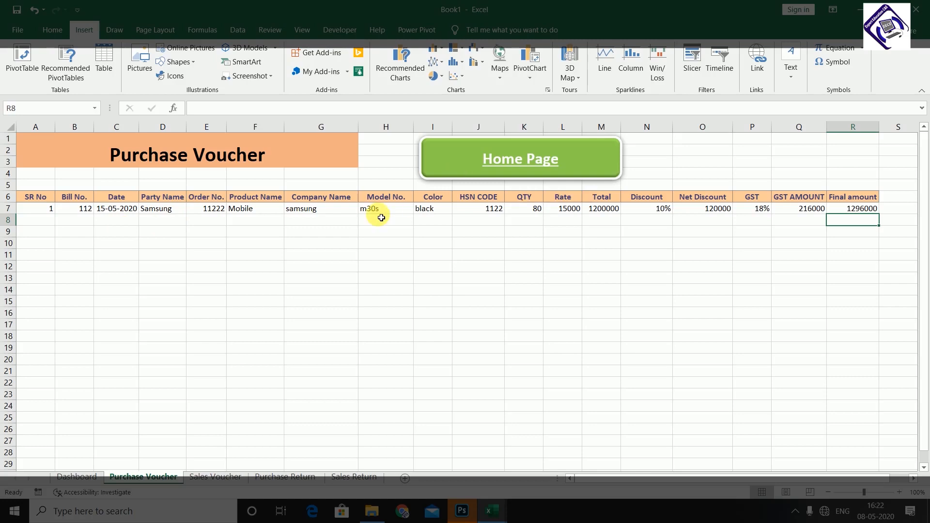
Return to the Dashboard and check the Purchase cell and its formula in the Samsung block.
click(439, 164)
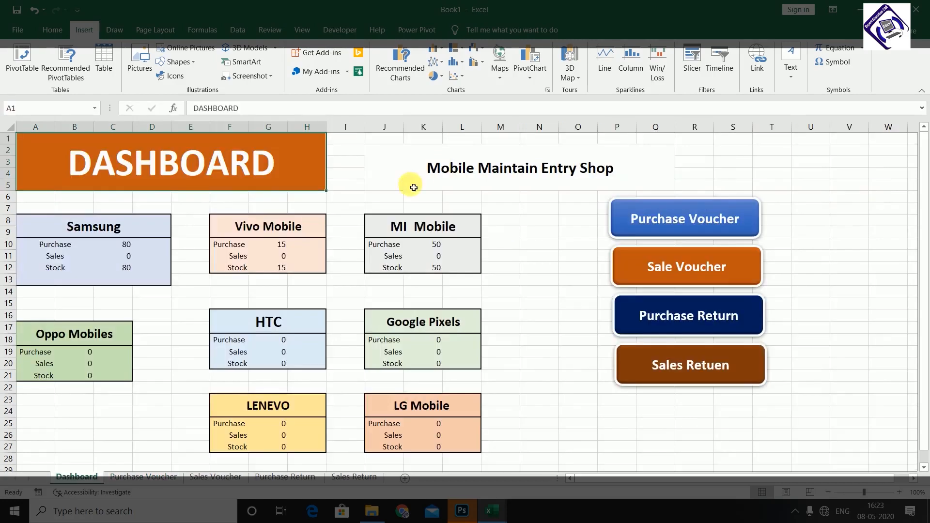
click(135, 249)
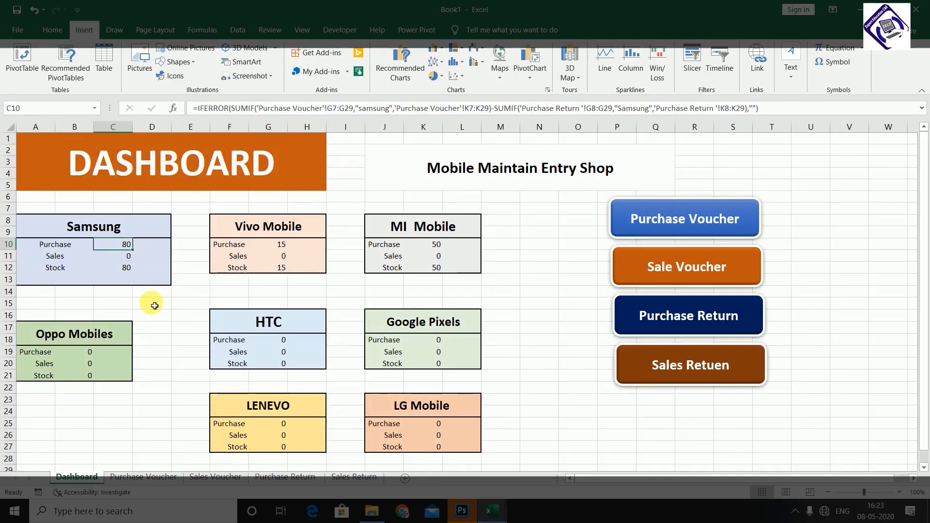
click(152, 303)
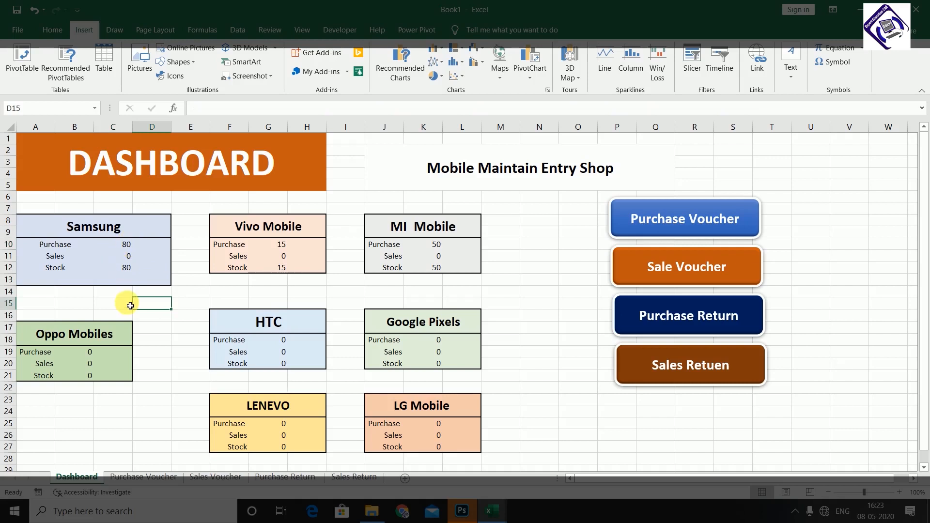
Open the Sales Voucher sheet from the Dashboard and start row 8 with Sr No 1, Bill No. 1112 and date 16-05-2020.
click(692, 262)
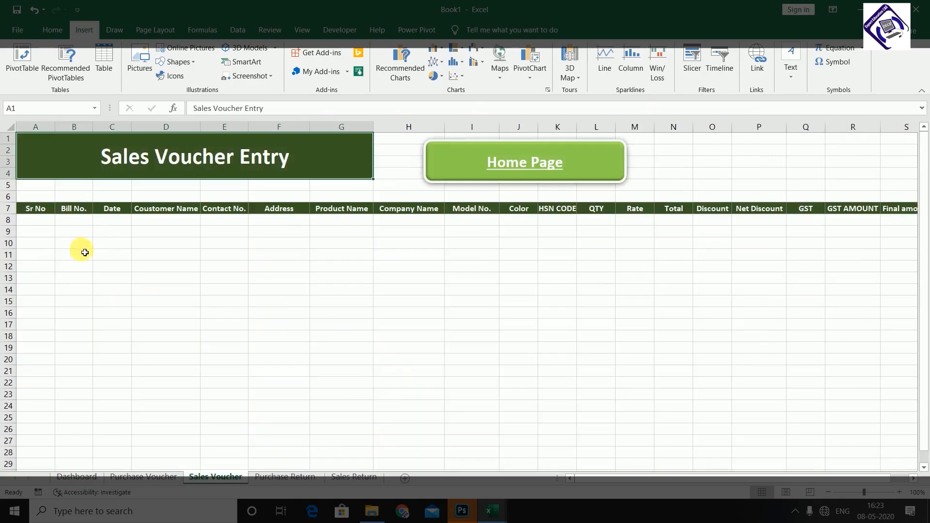
click(40, 222)
text(1)
click(69, 219)
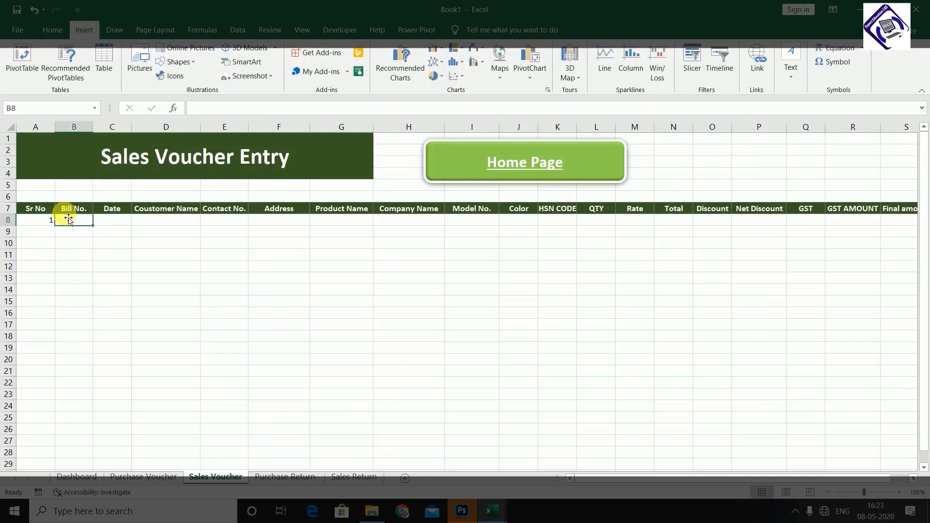
text(1112)
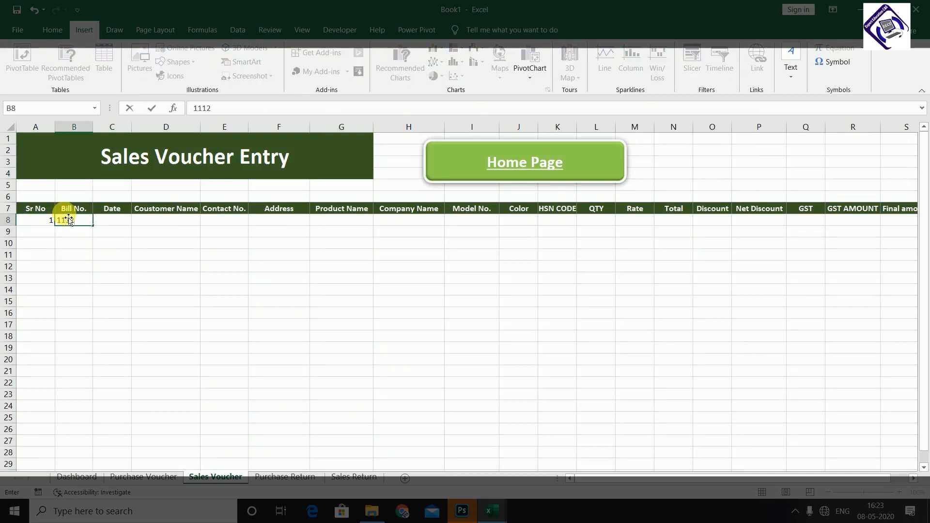
key(Tab)
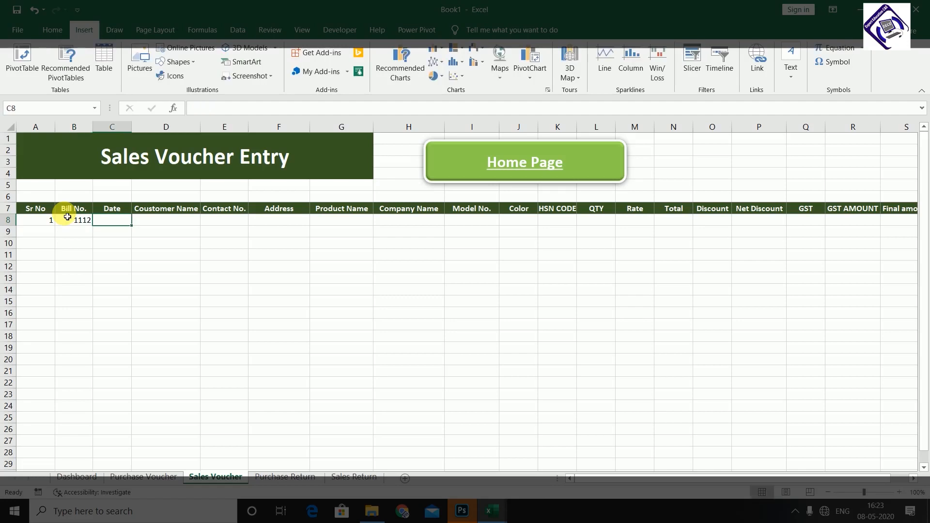
text(16-0)
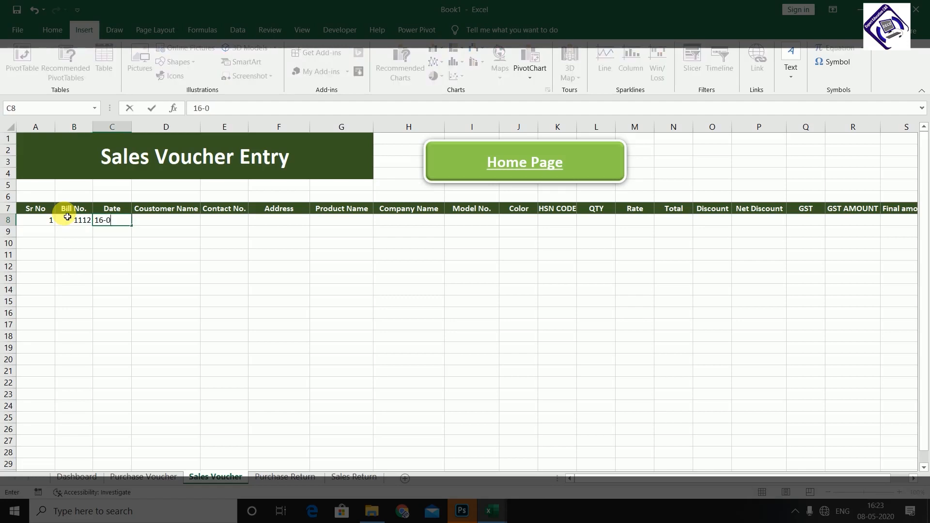
text(5-2020)
key(Tab)
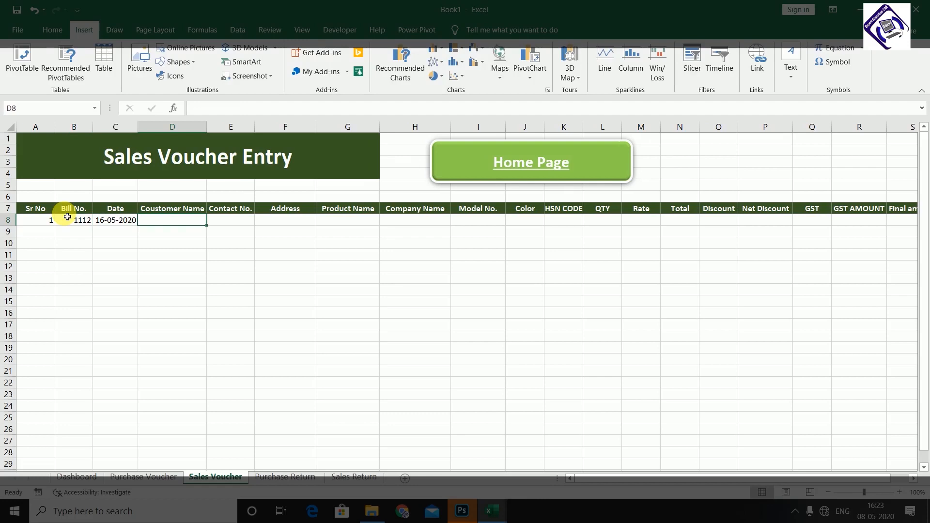
Enter the customer's name and contact number in row 8 of the Sales Voucher.
text(Jay)
key(Return)
key(Right)
key(Up)
text(2122)
key(Tab)
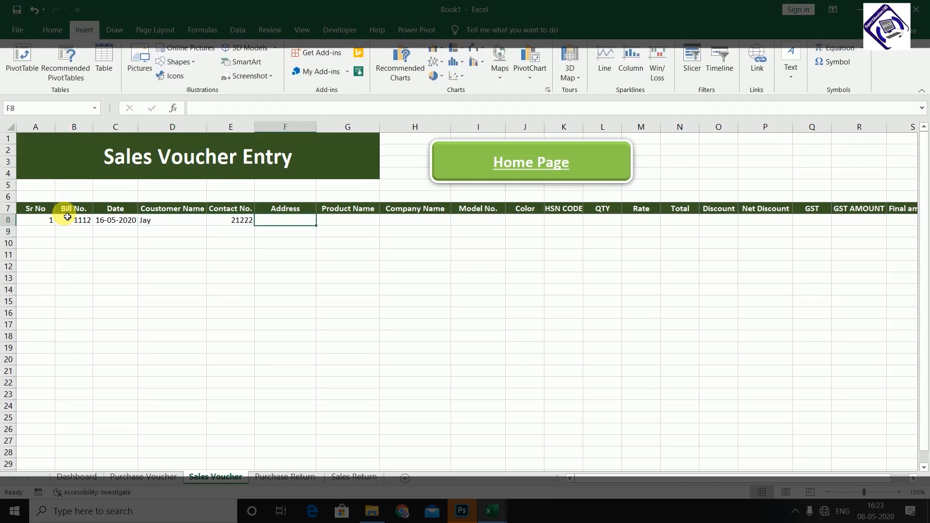
Leave row 8's Address blank and enter Mobile as the Product Name and Samsung as the Company Name.
key(Tab)
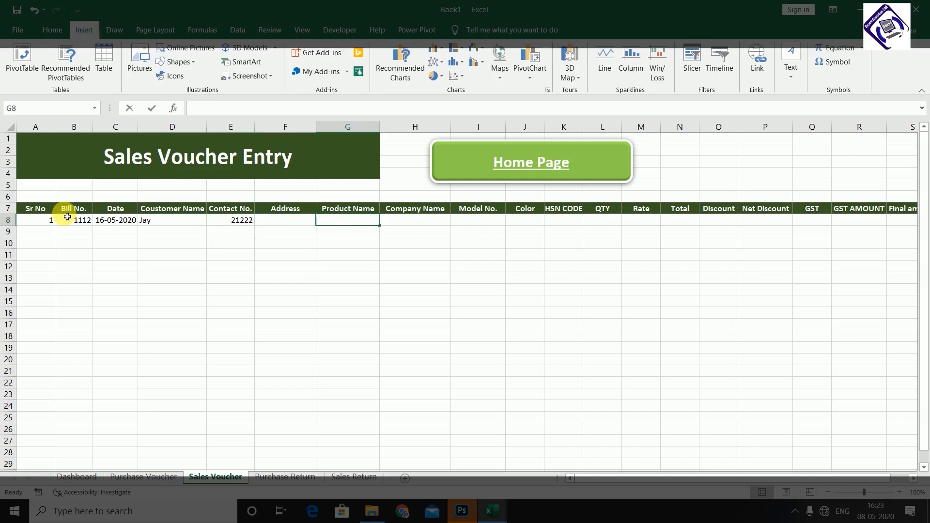
text(Mobile)
key(Tab)
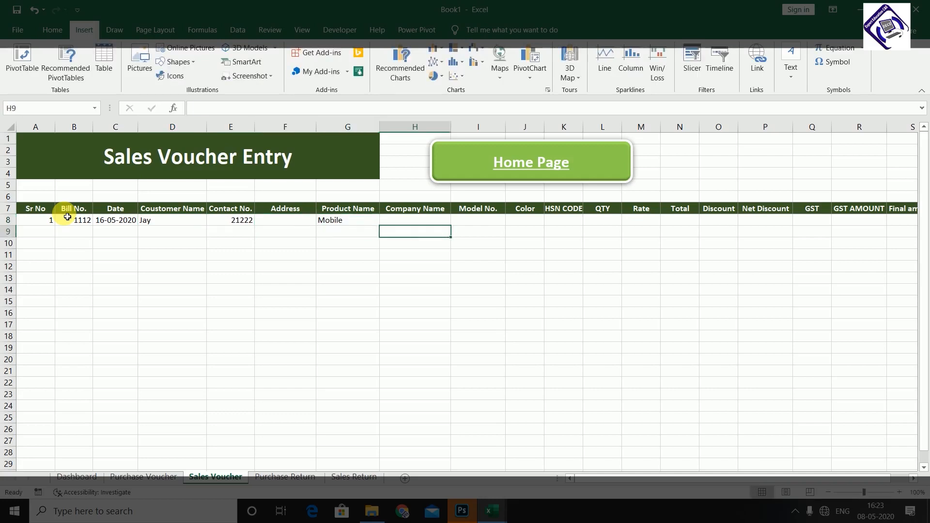
text(Samsung)
key(Tab)
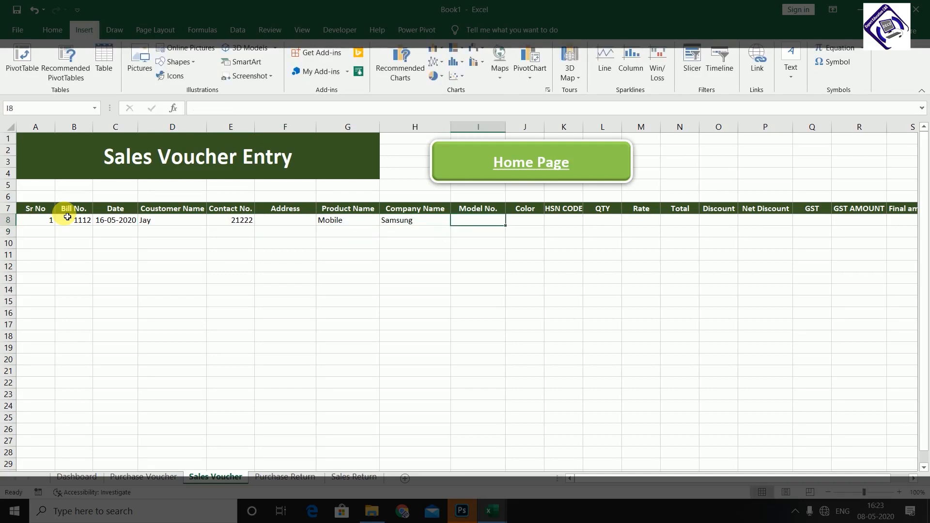
Enter m30s as the Model No., Black as the Color and 1122 as the HSN CODE in row 8.
text(m30s)
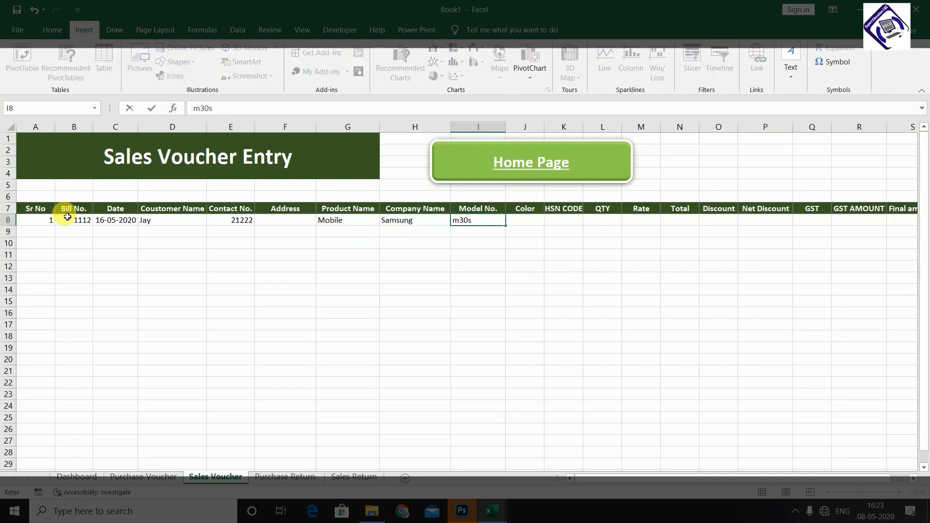
key(Tab)
text(Black)
key(Tab)
text(1212)
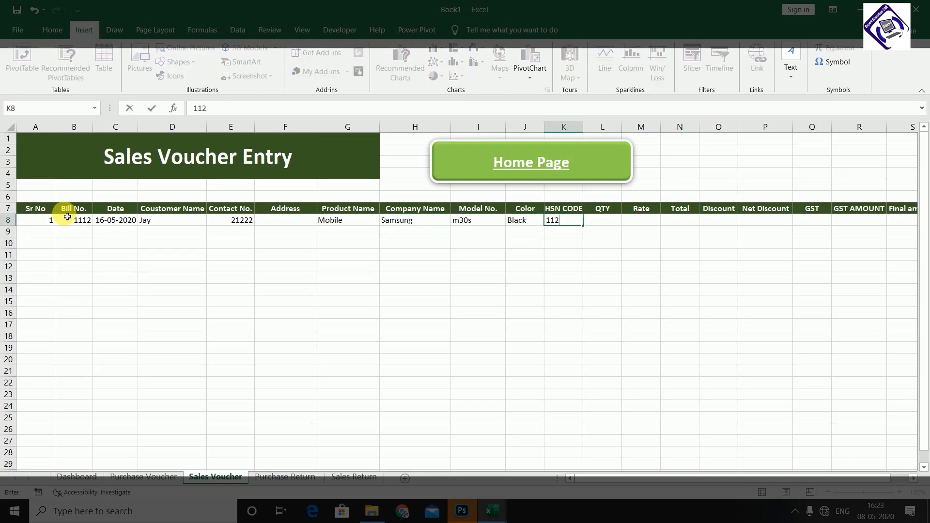
key(Tab)
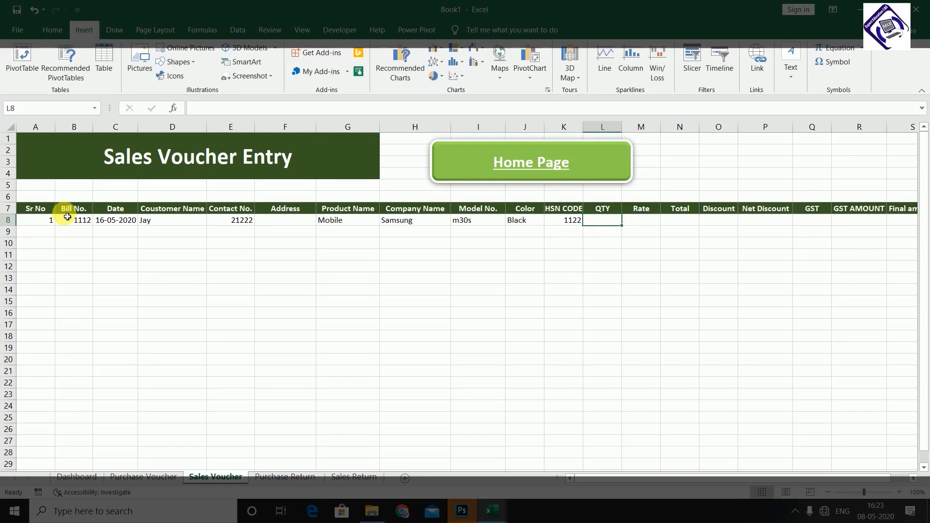
Enter 30 as the QTY and 16000 as the Rate in row 8.
text(30)
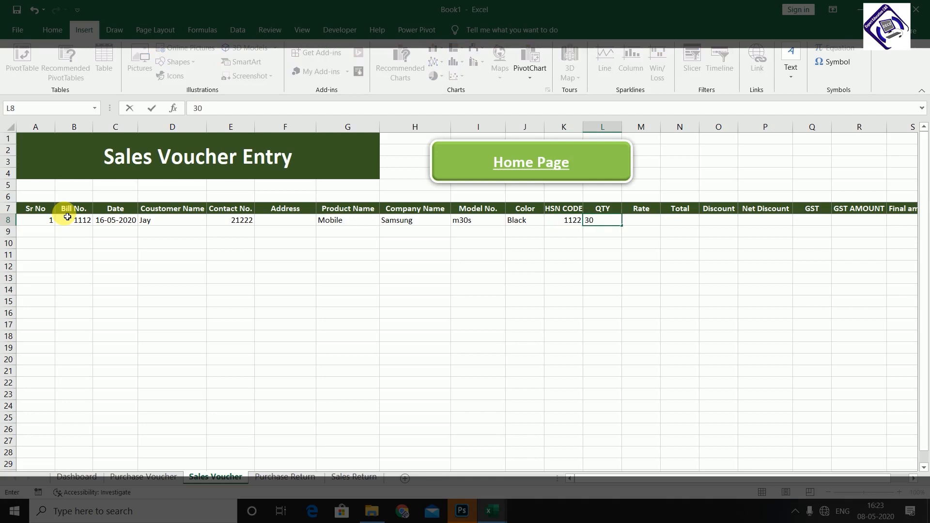
key(Tab)
text(16000)
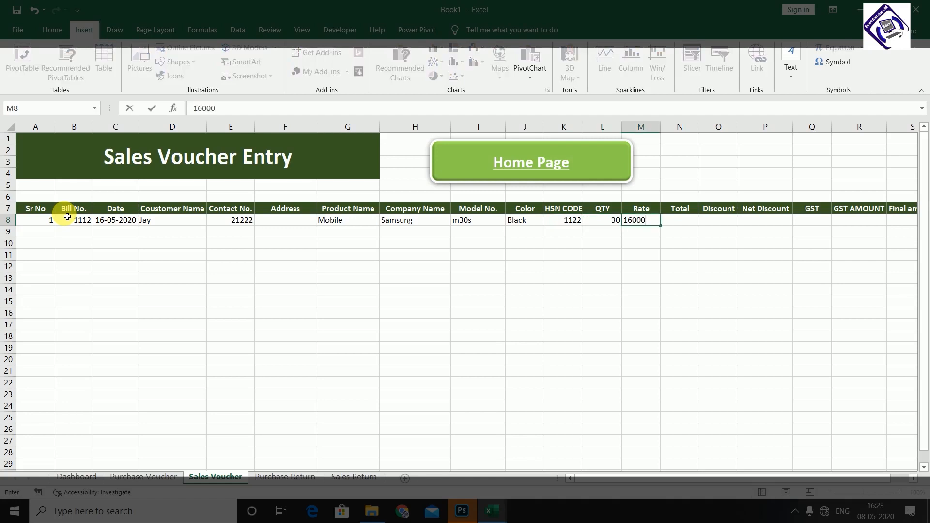
key(Tab)
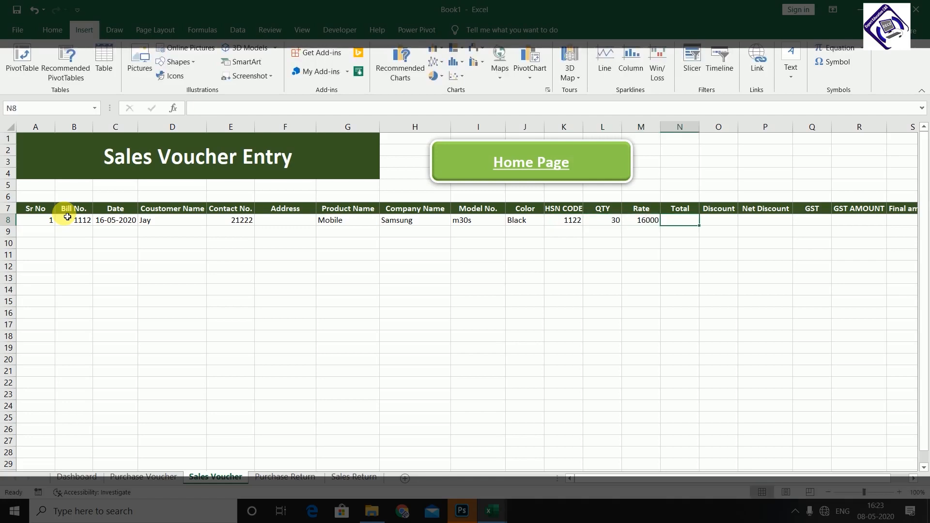
Calculate row 8's Total by multiplying its Rate by its QTY with the formula =M8*L8.
text(=)
key(Left)
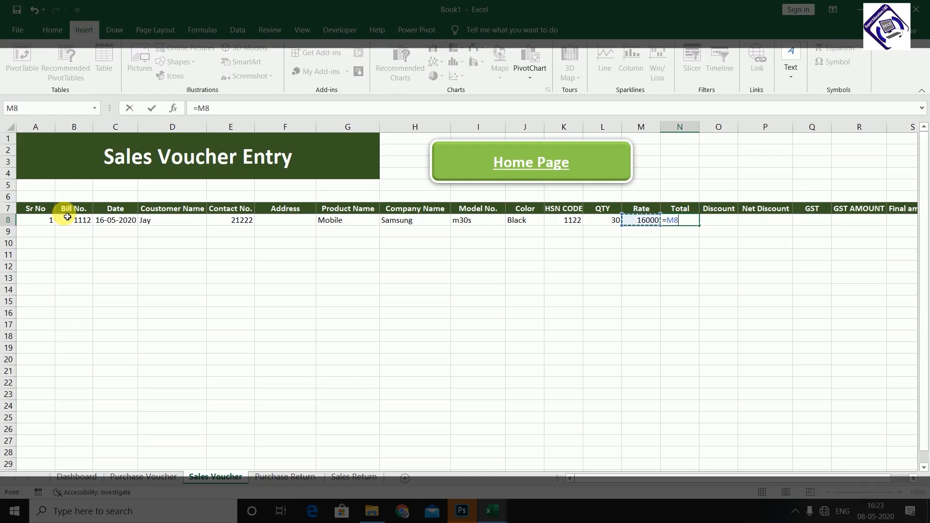
text(*)
key(Left)
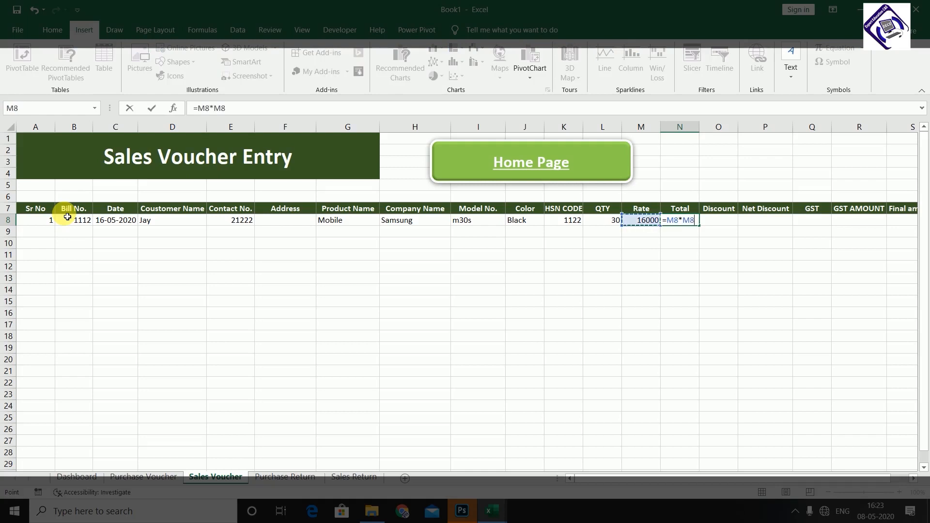
key(Left)
key(Return)
Enter a 10% Discount in row 8 of the Sales Voucher.
text(0)
key(Escape)
key(Right)
key(Up)
text(10)
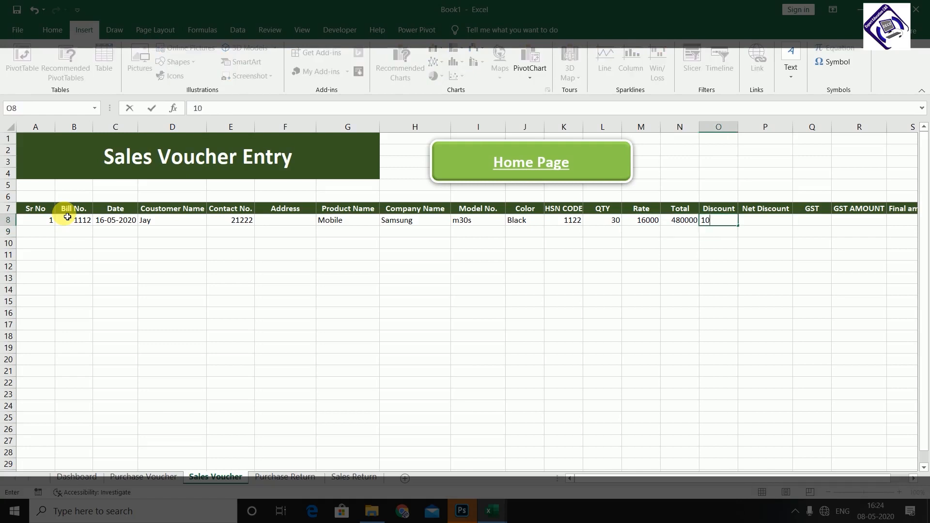
text(%)
key(Left)
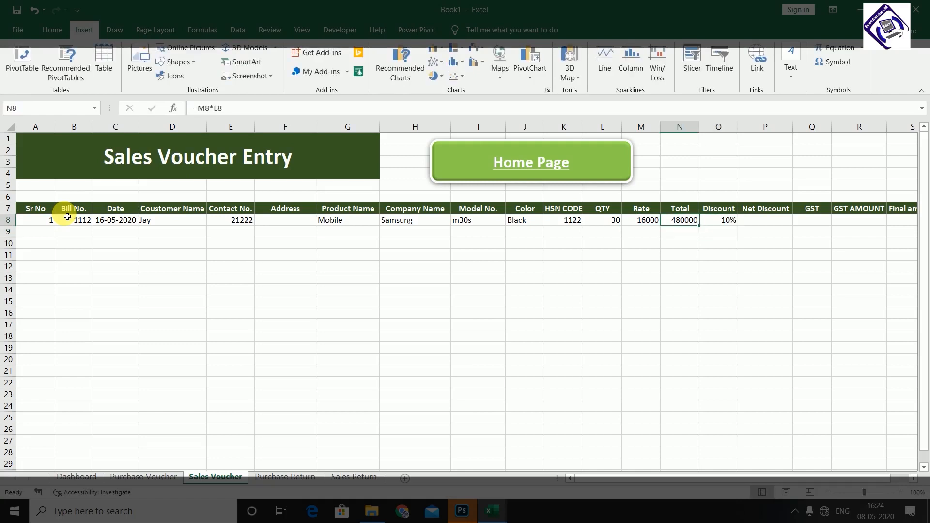
Calculate row 8's Net Discount by multiplying its Total by its Discount with the formula =N8*O8.
key(Right)
key(Right)
text(=)
key(Left)
key(Left)
text(*)
key(Left)
key(Return)
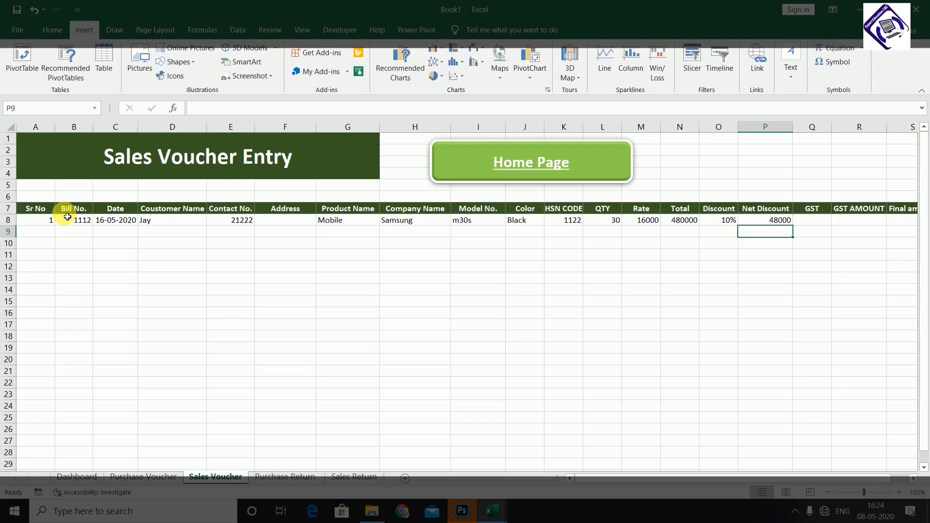
Enter 18% as the GST in row 8 of the Sales Voucher.
key(Right)
key(Up)
text(18)
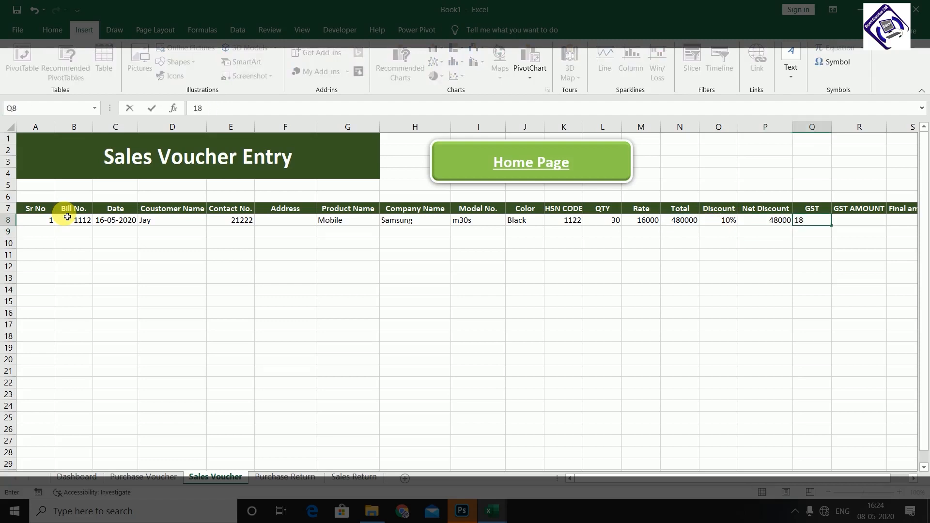
text(%)
key(Tab)
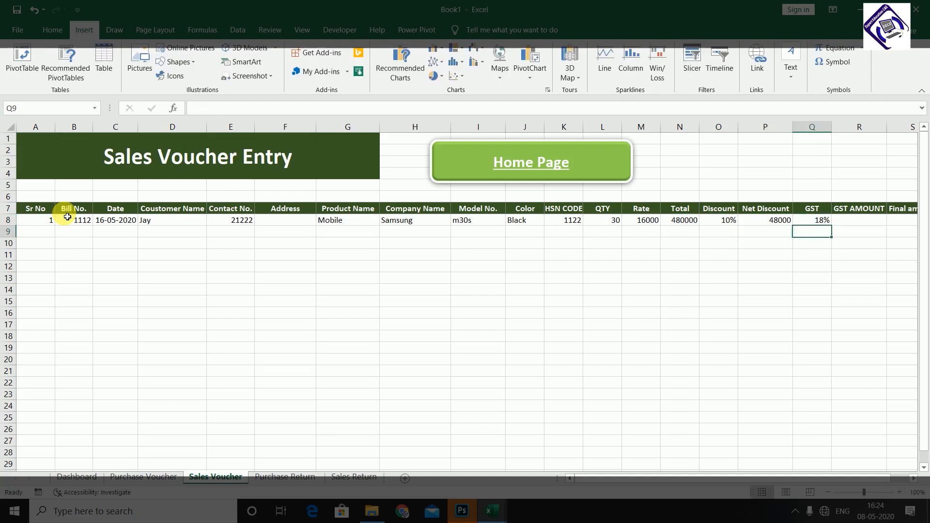
Calculate row 8's GST AMOUNT by multiplying its Total by its GST with the formula =N8*Q8.
text(=)
key(Left)
key(Left)
key(Left)
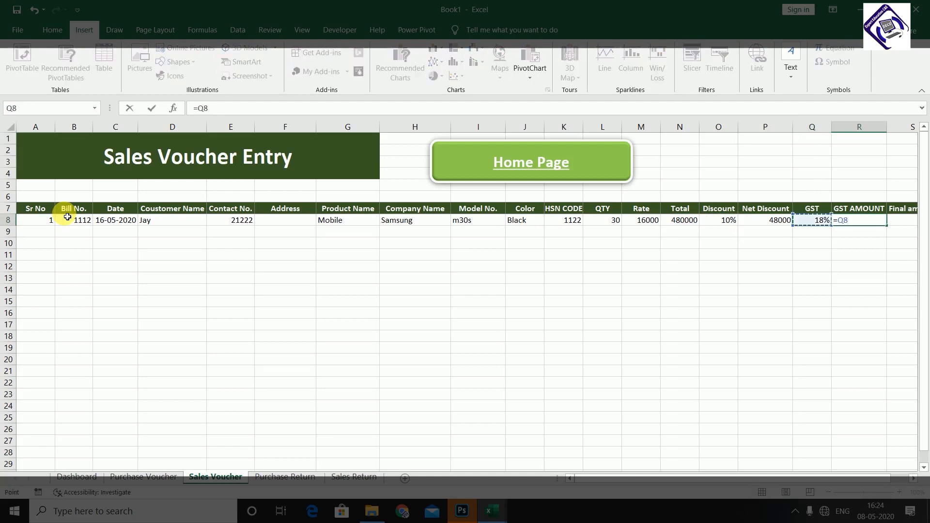
key(Left)
text(*)
key(Left)
key(Return)
Calculate row 8's Final amount as Total minus Net Discount plus GST AMOUNT with the formula =N8-P8+R8.
key(Up)
key(Right)
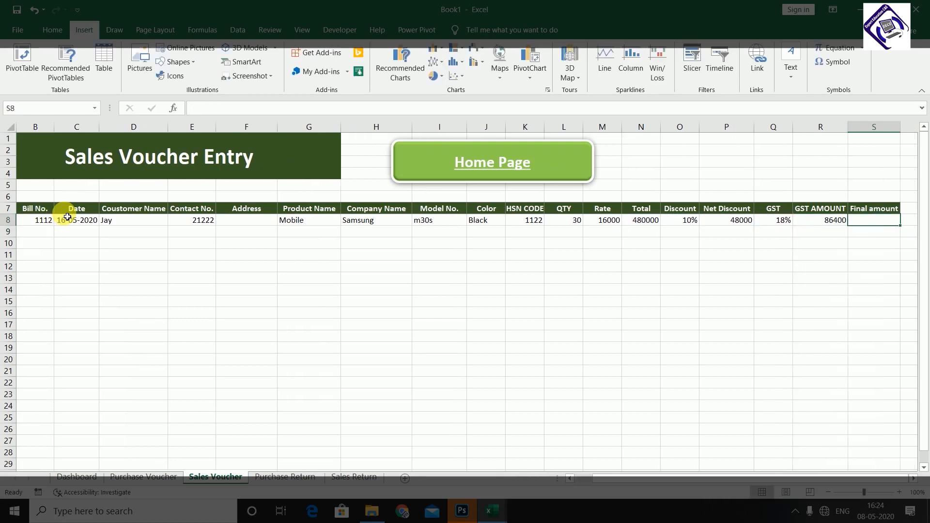
text(=)
key(Left)
key(Left)
key(Left)
key(Left)
key(Left)
text(-)
key(Left)
key(Left)
key(Left)
text(+)
key(Left)
key(Return)
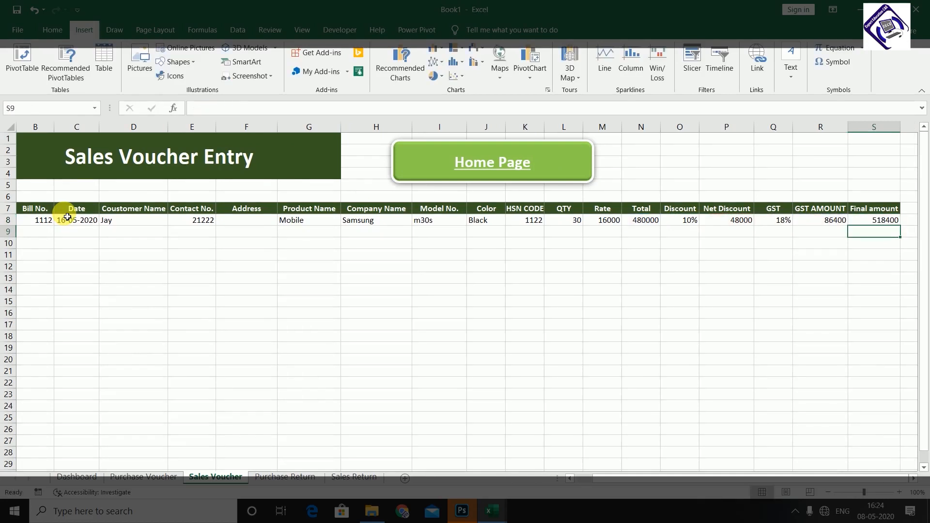
Go through the dashboard to the Purchase Return sheet and narrow its Sr No column.
click(442, 167)
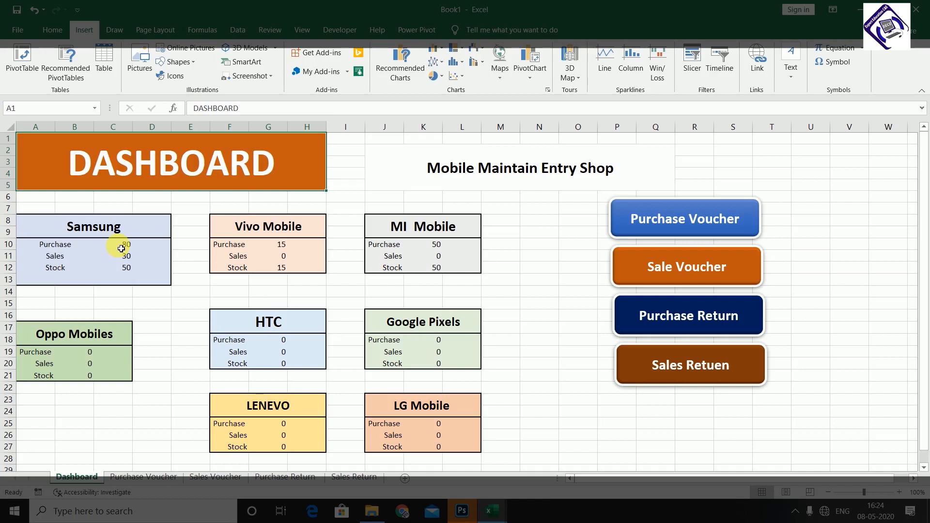
click(694, 319)
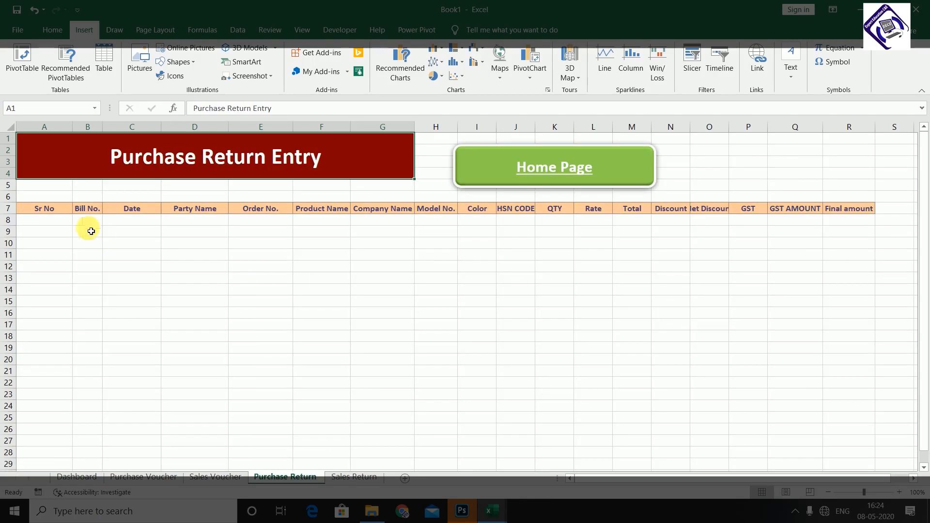
click(63, 220)
drag(73, 132, 42, 133)
Enter 1 as the Sr No, 111 as the Bill No. and 18-05-2020 as the Date in row 8.
text(1)
key(Tab)
text(111)
key(Tab)
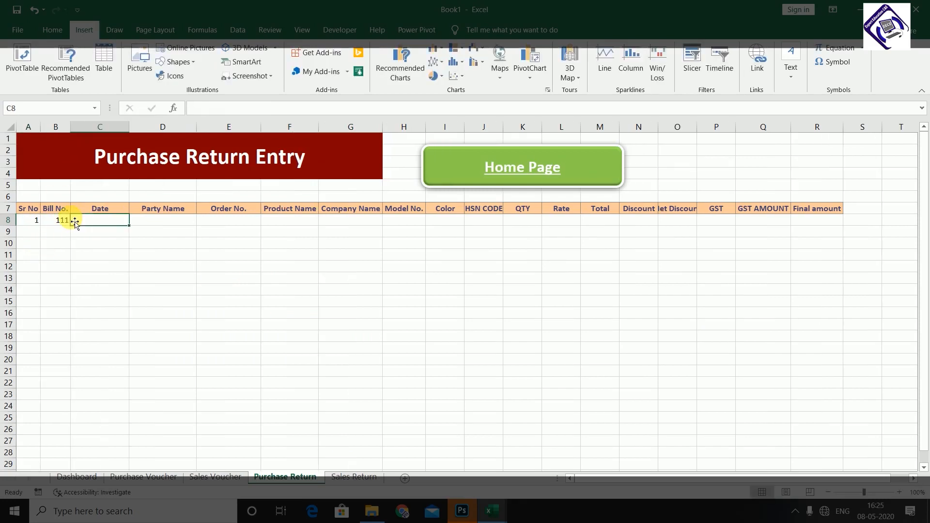
text(18-05-2020)
key(Tab)
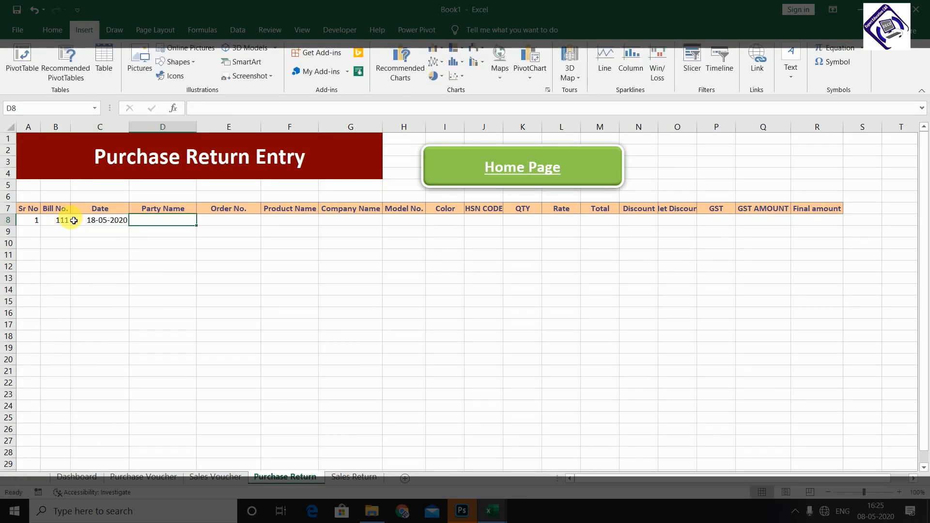
Enter Samsung as the Party Name and fill in the order number in row 8.
text(Sa)
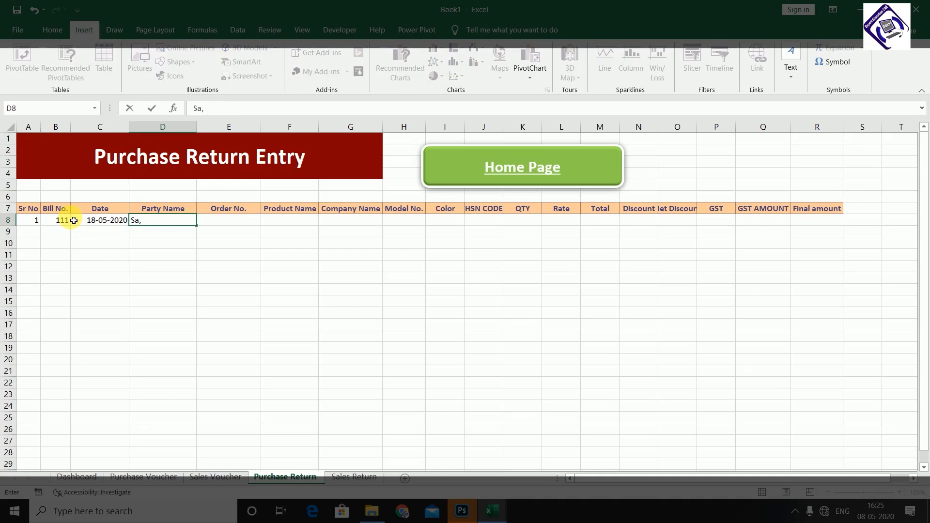
text(msung)
key(Return)
key(Right)
key(Up)
text(12222)
key(Tab)
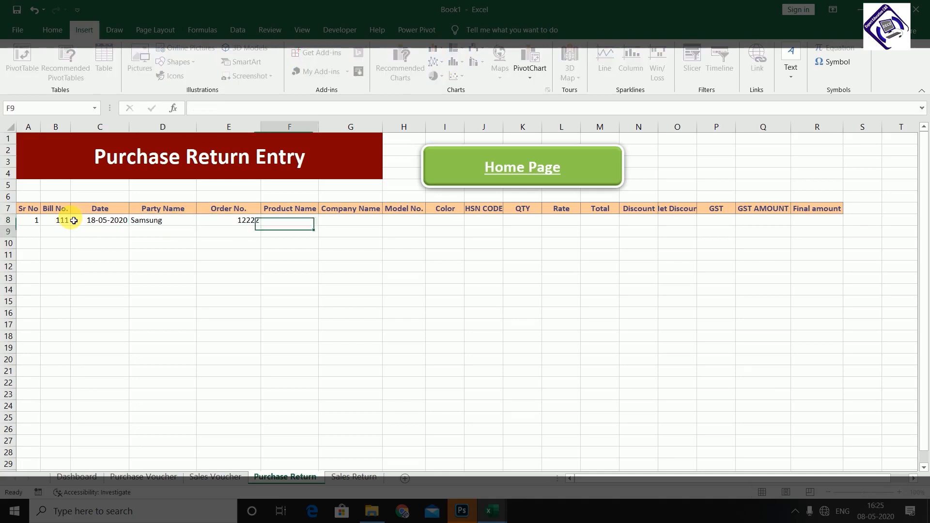
Enter Mobile as the Product Name and Samsung as the Company Name in row 8.
text(Mo)
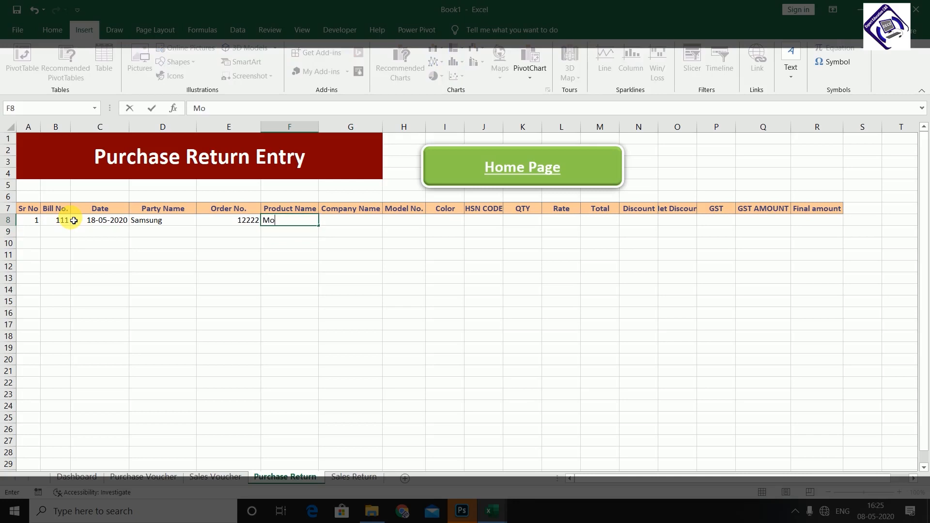
text(bile)
key(Return)
key(Up)
key(Right)
text(S)
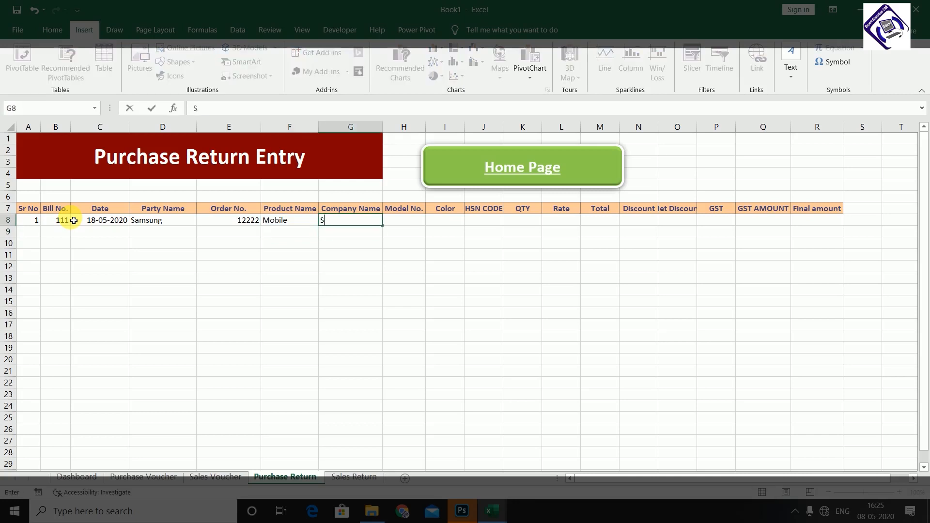
text(amsung)
key(Tab)
Enter 1122 as the Model No., Black as the Color and 1122 as the HSN CODE in row 8.
text(1122)
key(Tab)
text(Black)
key(Tab)
text(1122)
key(Tab)
Enter 10 as the QTY and 15000 as the Rate in row 8.
text(10)
key(Tab)
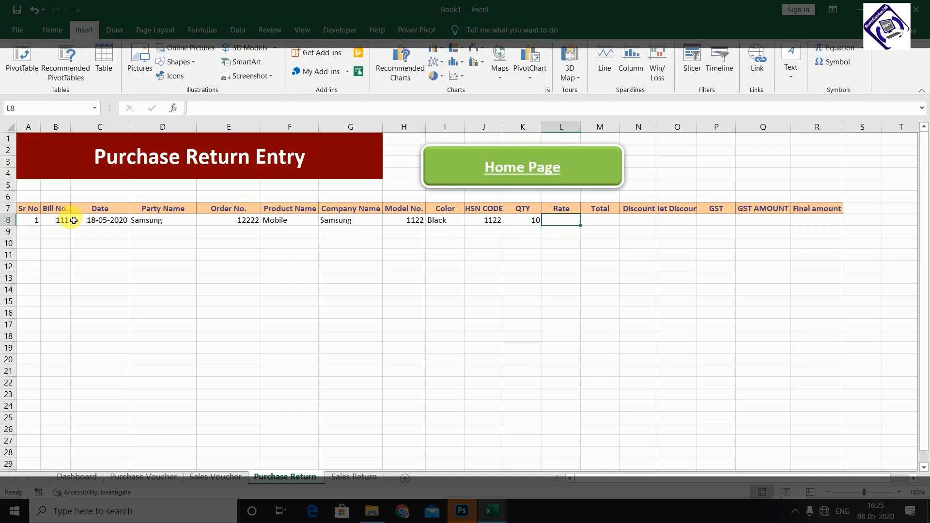
text(15000)
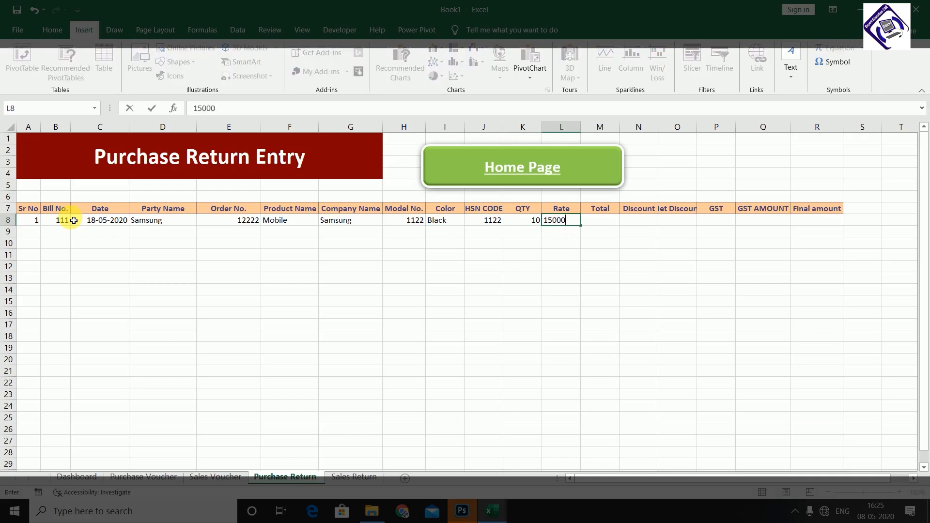
key(Tab)
Calculate the returned item's Total by multiplying Rate by QTY with the formula =L8*K8.
text(=)
key(Left)
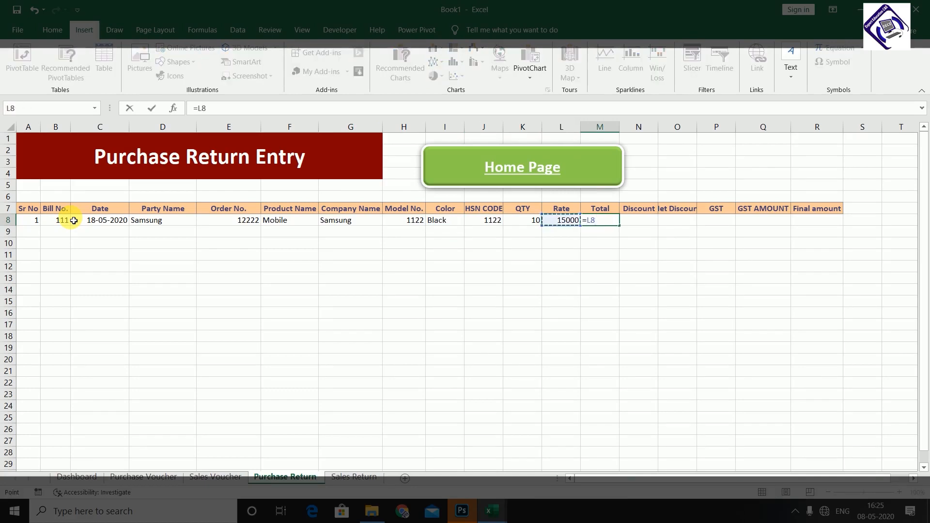
key(Left)
key(Right)
text(*)
key(Left)
key(Left)
key(Return)
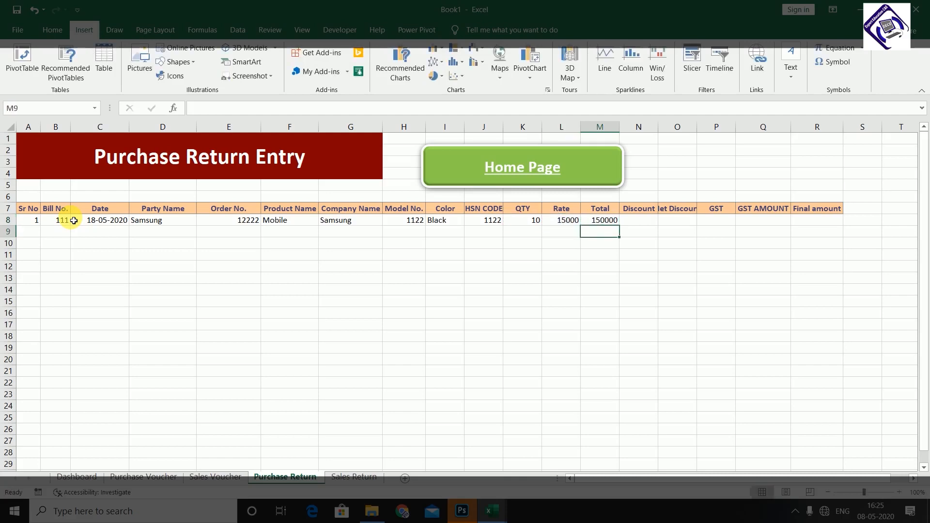
Enter a 10% Discount in row 8 of the Purchase Return sheet.
key(Right)
key(Up)
text(10)
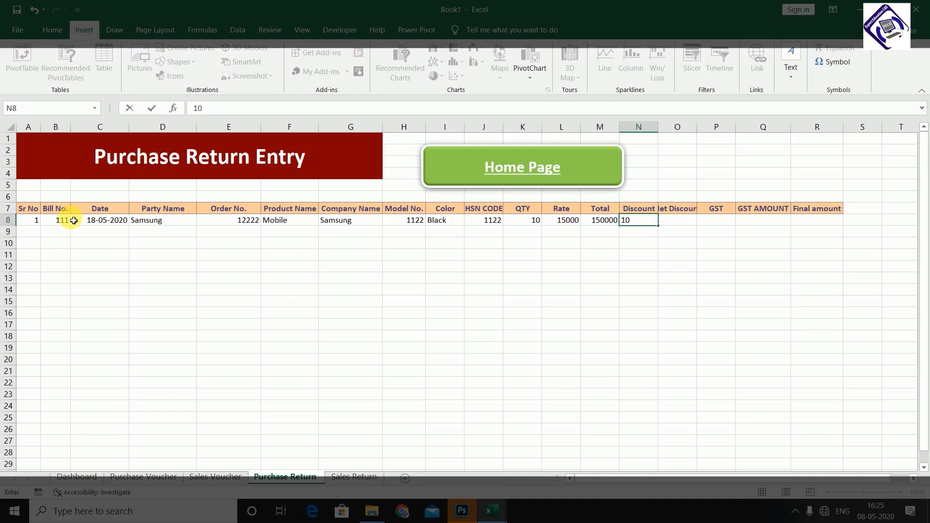
text(%)
key(Return)
Calculate the purchase return's Net Discount by multiplying Total by Discount with the formula =M8*N8.
key(Up)
key(Right)
text(=)
key(Left)
key(Left)
text(*)
key(Left)
key(Return)
Enter 18% as the GST in row 8 of the Purchase Return sheet.
key(Right)
key(Up)
text(18)
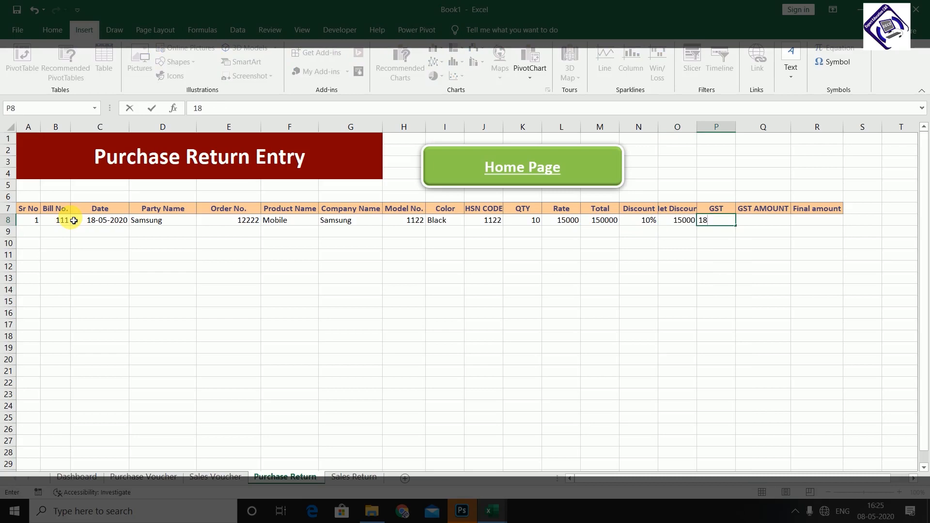
text(%)
key(Return)
Calculate the purchase return's GST AMOUNT by multiplying Total by GST with the formula =M8*P8.
key(Left)
key(Up)
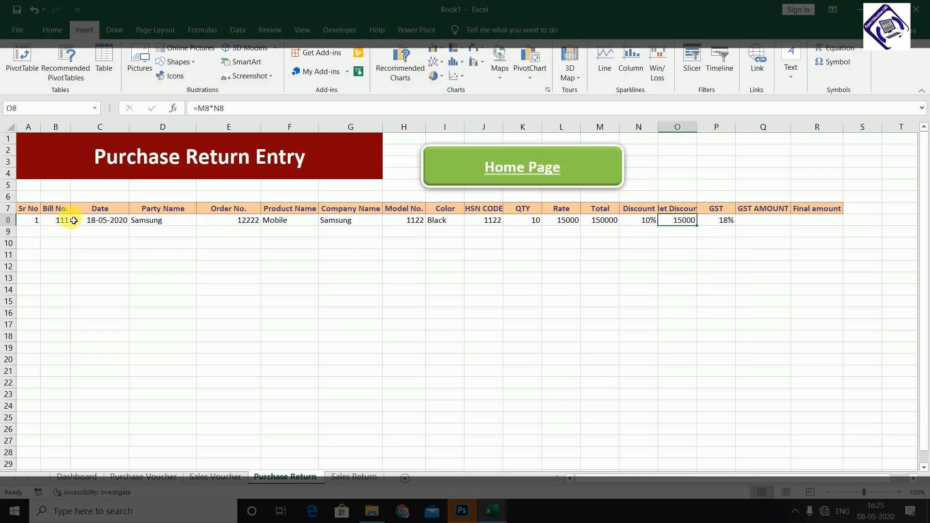
key(Right)
key(Right)
text(=)
key(Left)
key(Left)
key(Left)
key(Left)
text(*)
key(Left)
key(Left)
key(Right)
key(Return)
Calculate the purchase return's Final amount as Total minus Net Discount plus GST AMOUNT with the formula =M8-O8+Q8.
key(Up)
key(Right)
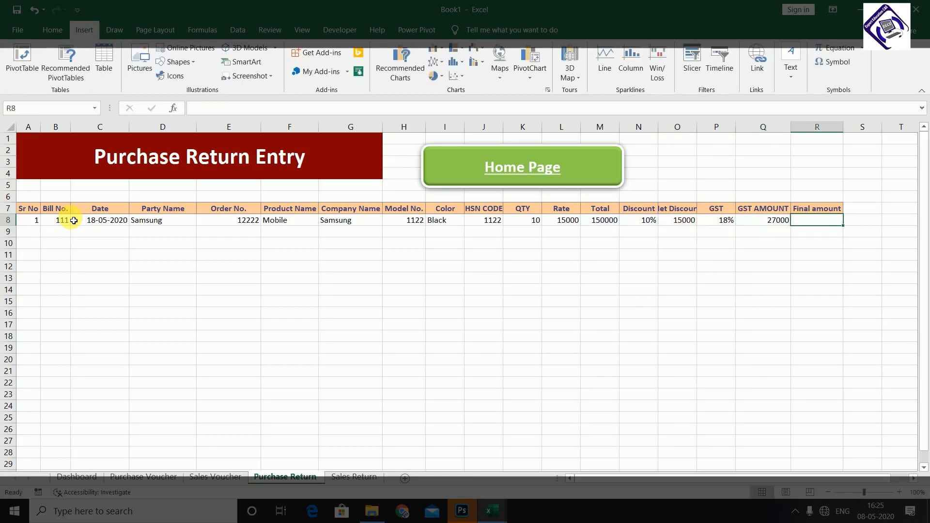
text(=)
key(Left)
key(Left)
key(Left)
key(Left)
key(Left)
text(-)
key(Left)
key(Left)
key(Left)
text(+)
key(Left)
key(Return)
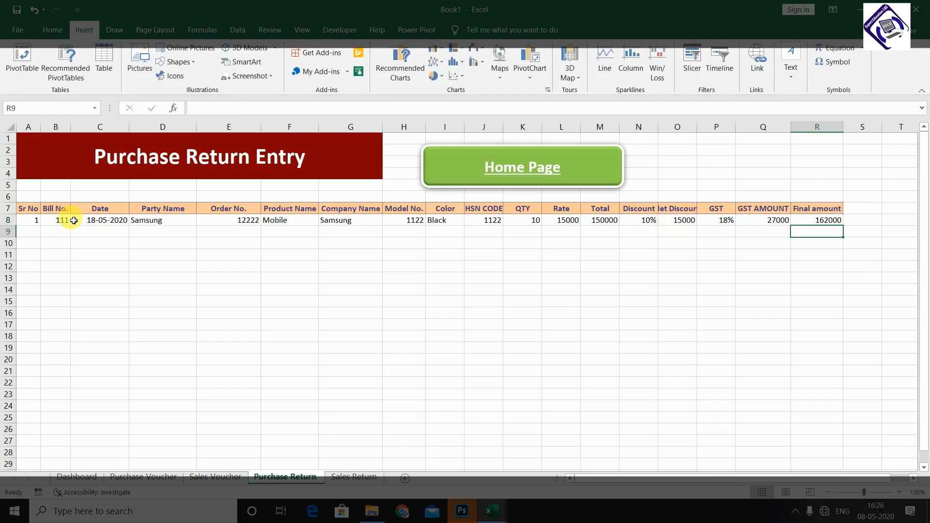
Examine the dashboard's Samsung Purchase formula and compare it with the entries on the Purchase Voucher, Sales Voucher and Purchase Return sheets.
click(460, 161)
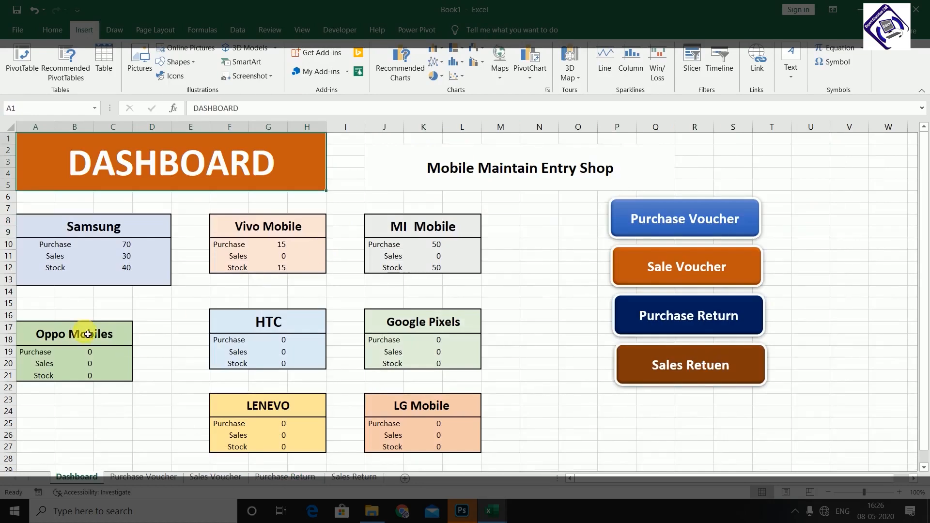
click(124, 245)
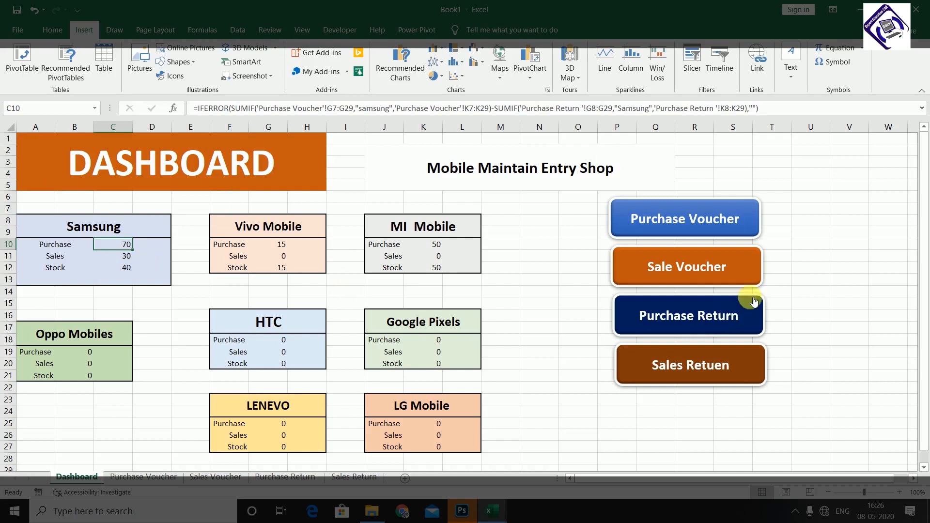
click(683, 224)
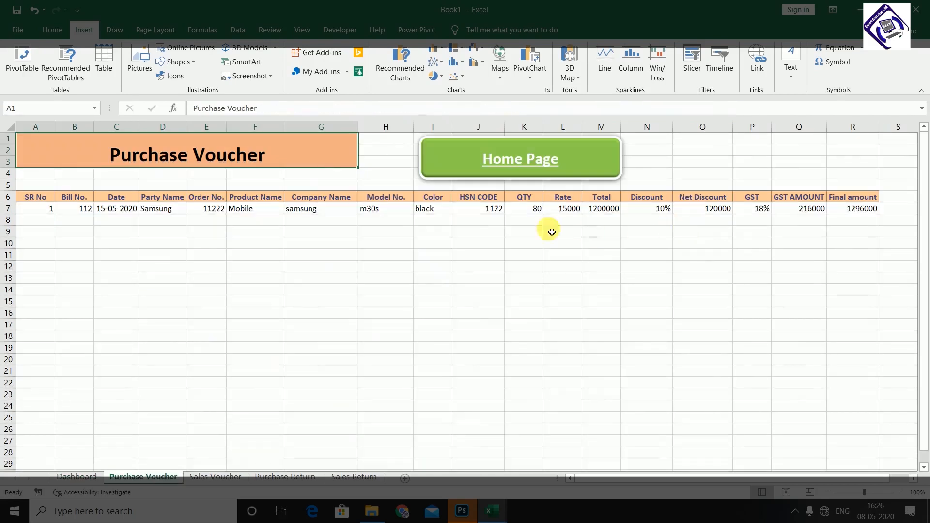
click(562, 162)
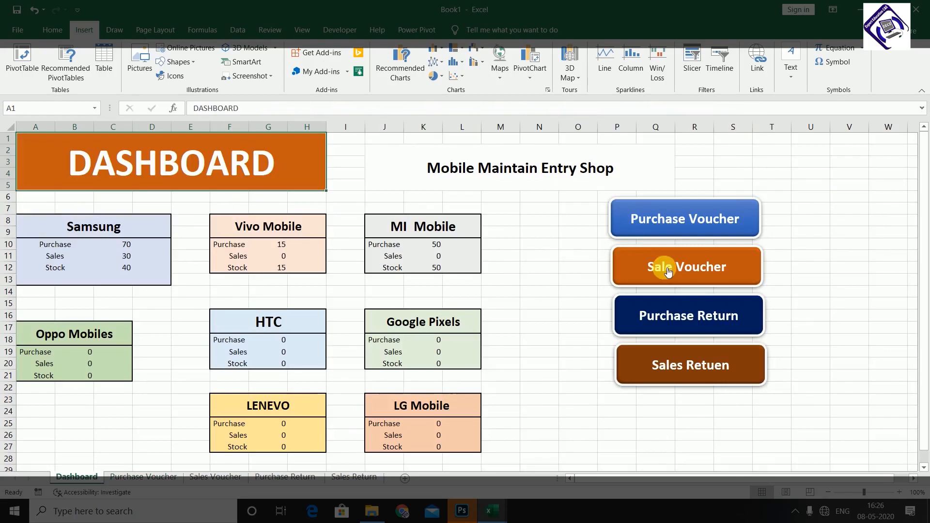
click(695, 277)
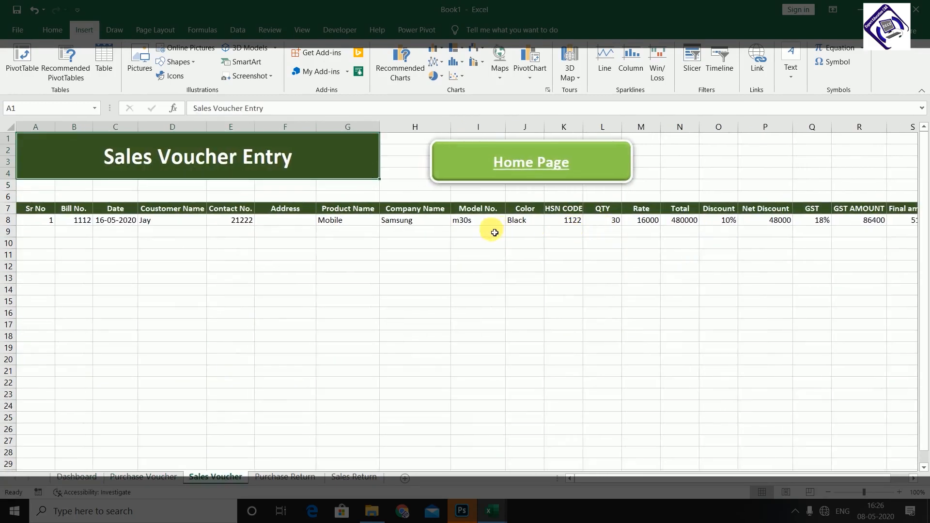
click(550, 170)
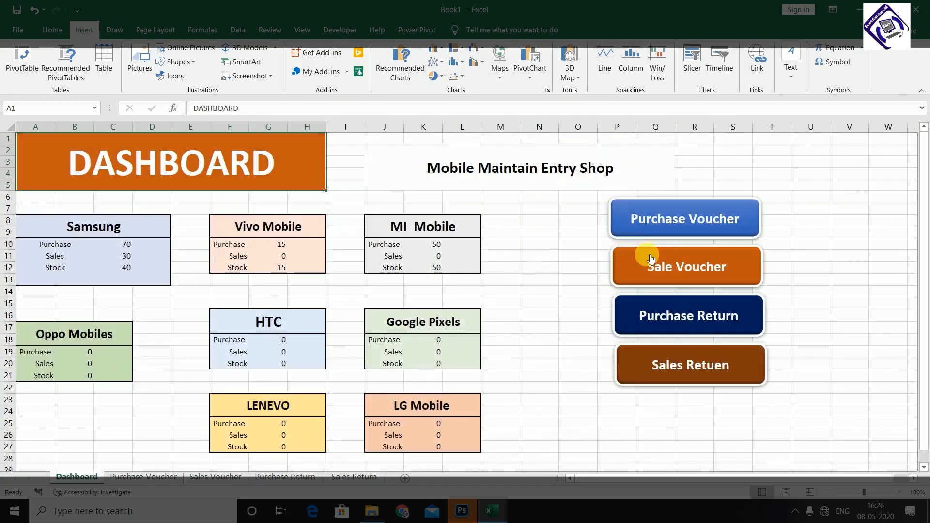
click(664, 309)
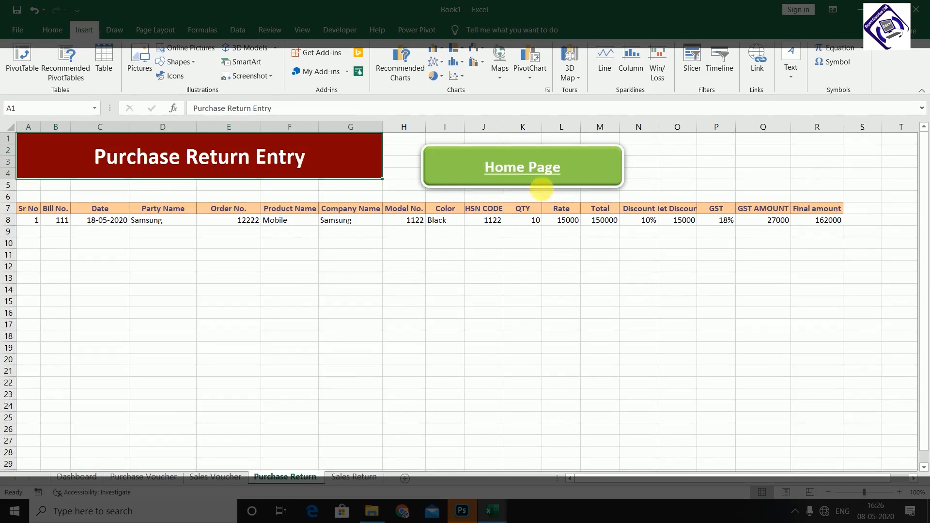
click(541, 183)
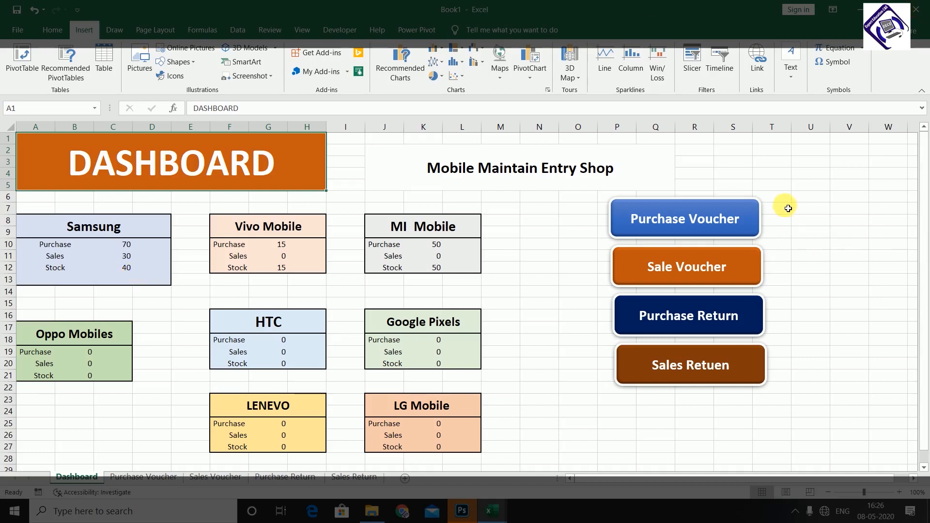
drag(788, 205, 885, 239)
click(887, 280)
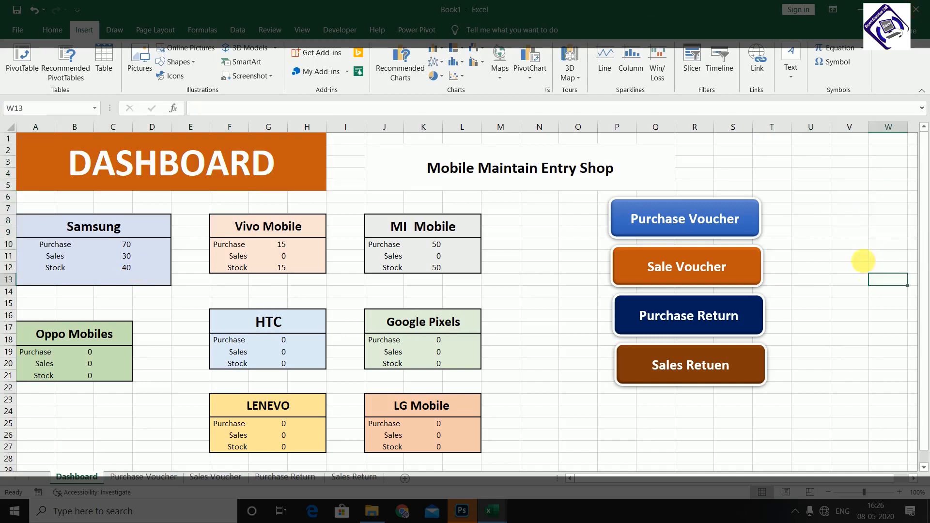
drag(786, 208, 899, 232)
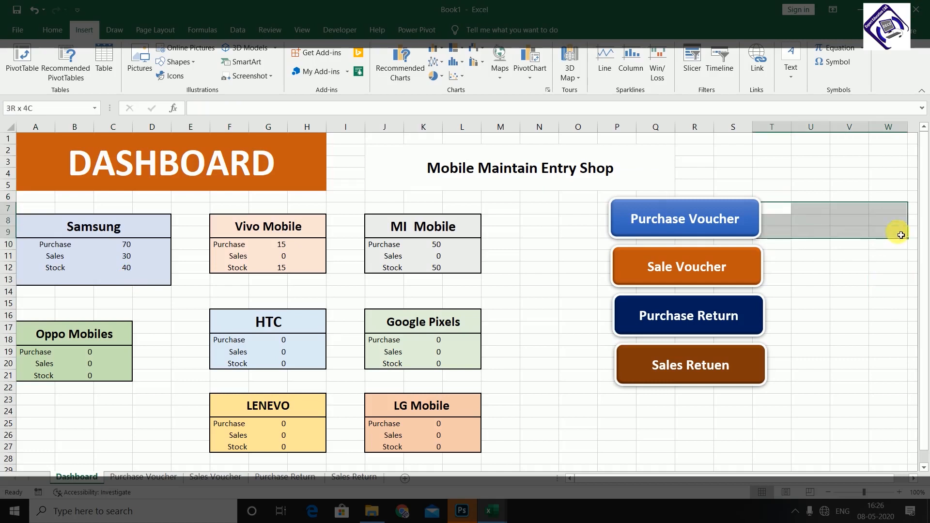
click(853, 253)
Merge and center cells U7:X9 beside the Purchase Voucher button and give the merged cell an outside border.
drag(799, 208, 837, 236)
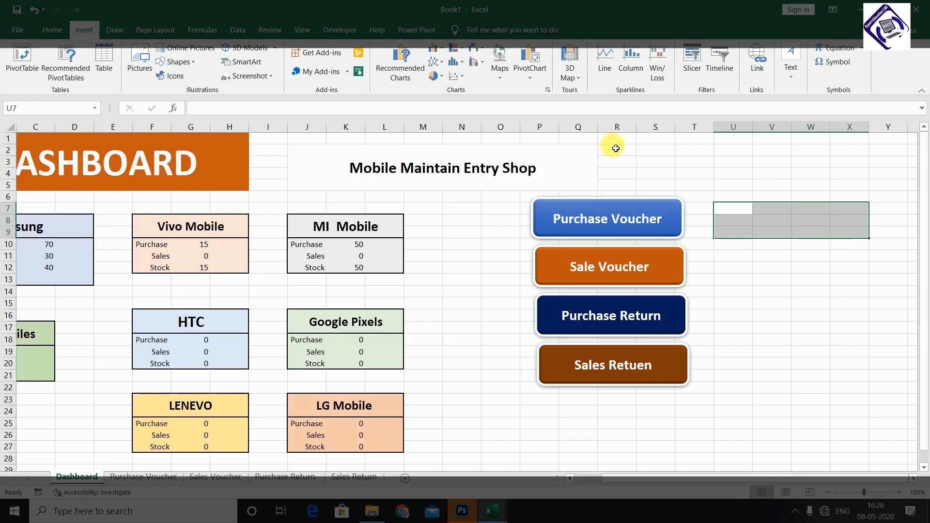
click(52, 29)
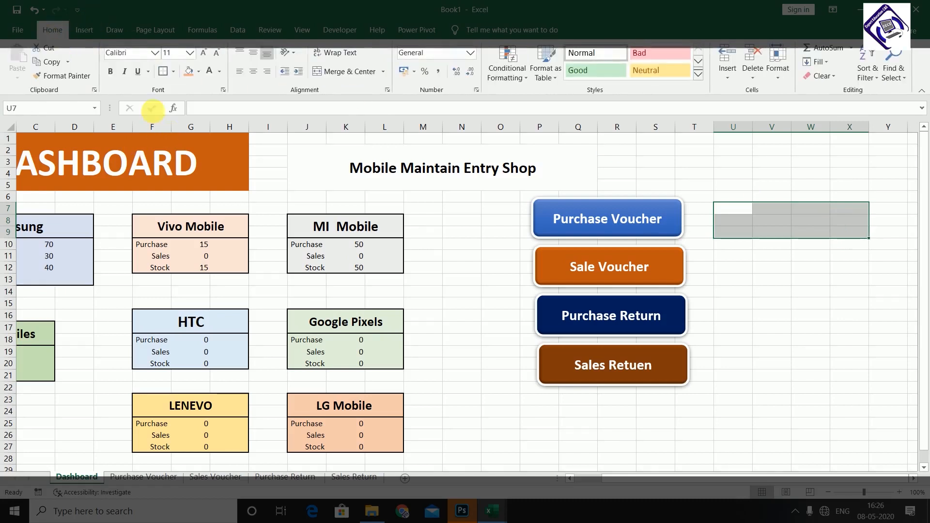
click(344, 71)
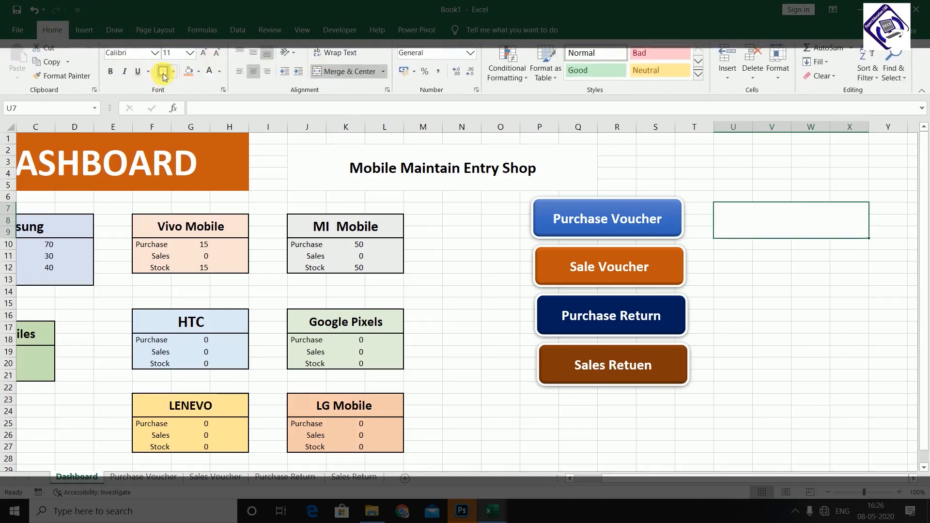
click(771, 268)
click(799, 222)
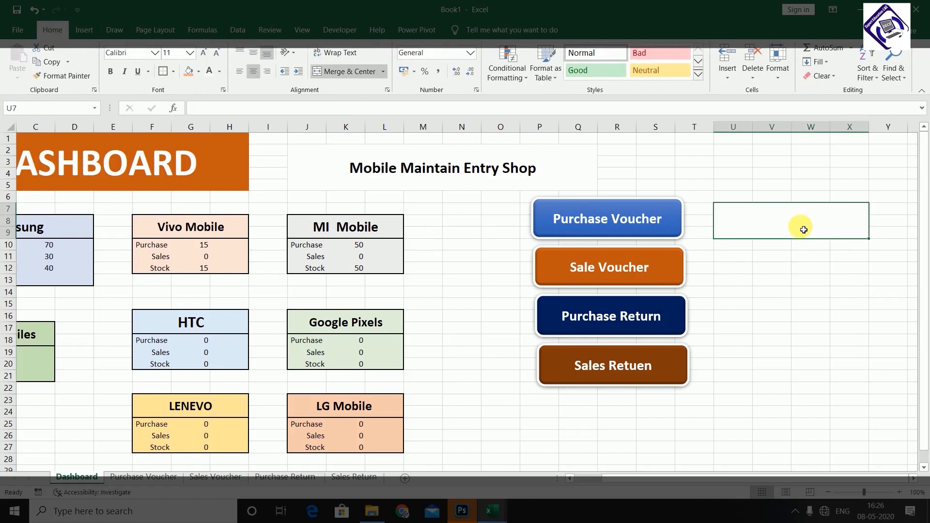
click(800, 268)
Total the Purchase Voucher sheet's Final amount column in the merged cell with the formula =SUM('Purchase Voucher'!R7:R29).
click(780, 224)
double_click(784, 228)
text(=sum()
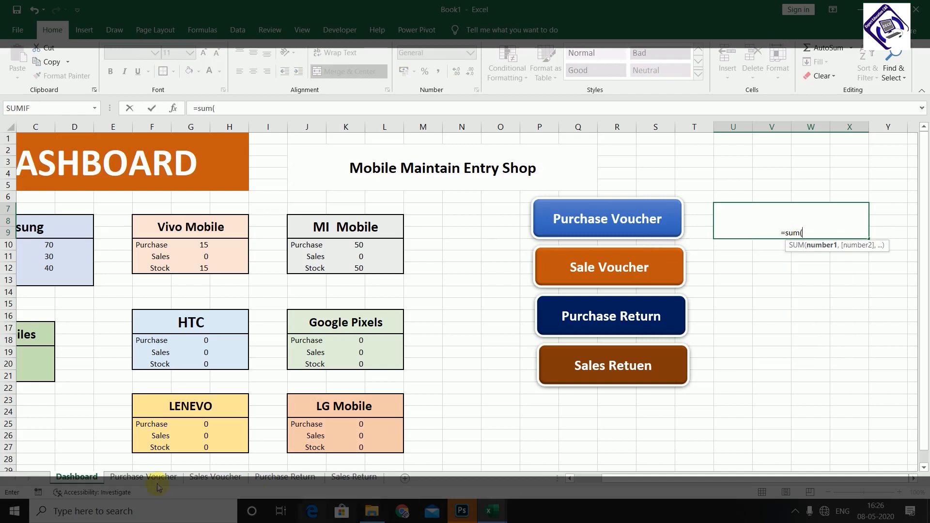
click(142, 477)
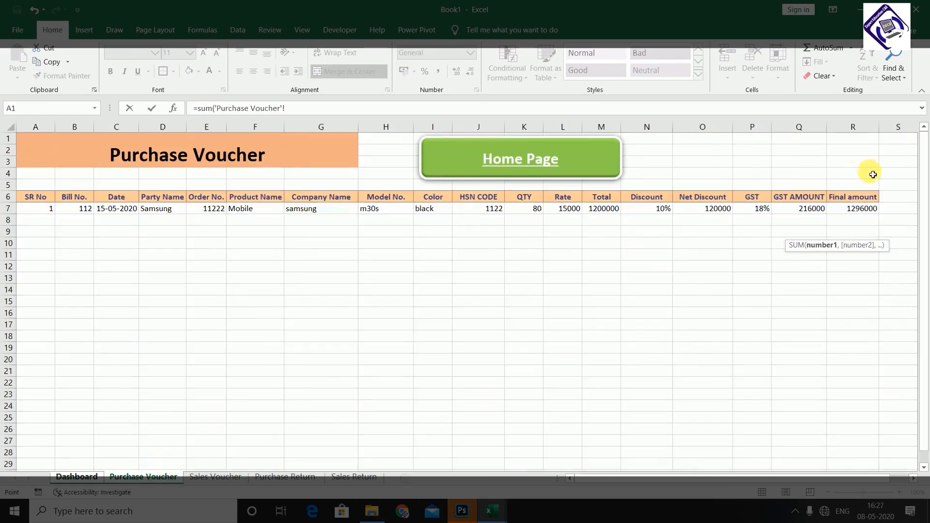
drag(867, 210, 867, 470)
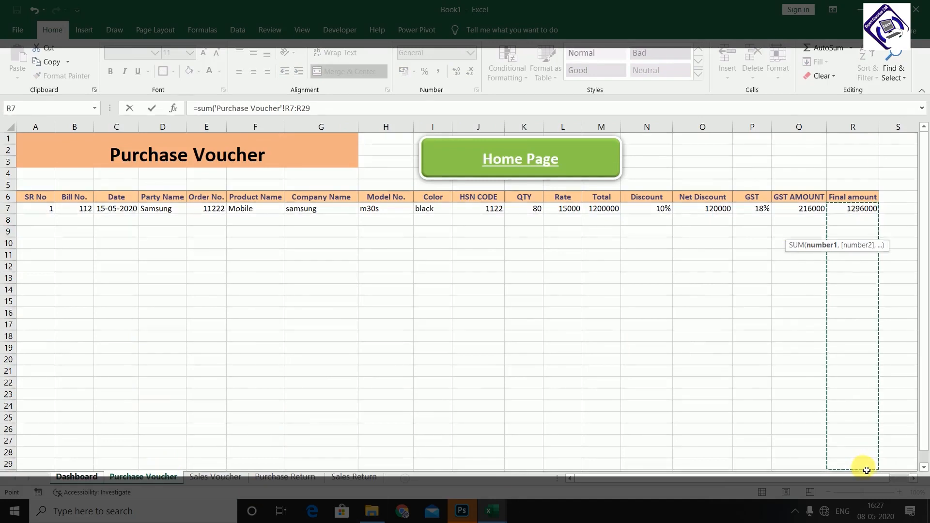
key(Return)
Make the purchase total bold, align it vertically to the middle and set its font size to 18.
click(826, 218)
click(111, 71)
click(252, 53)
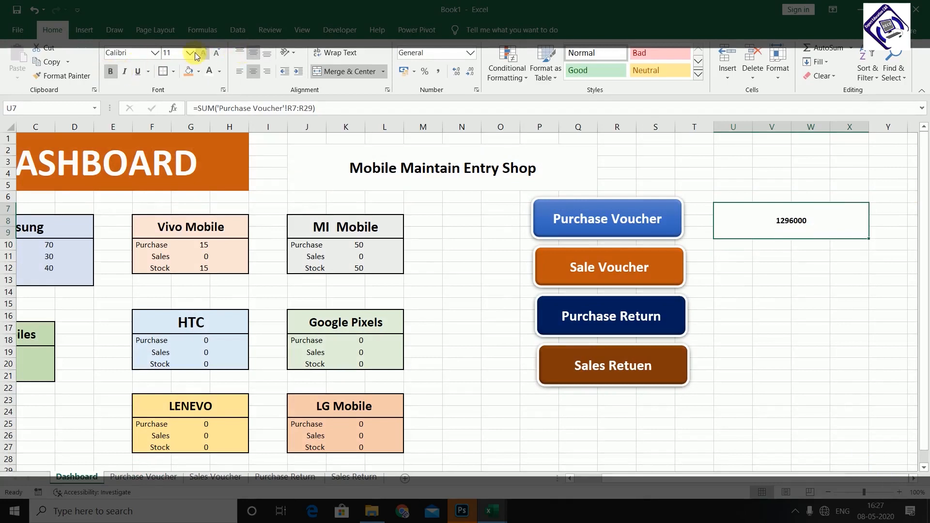
click(204, 52)
click(204, 52)
click(204, 52)
click(204, 52)
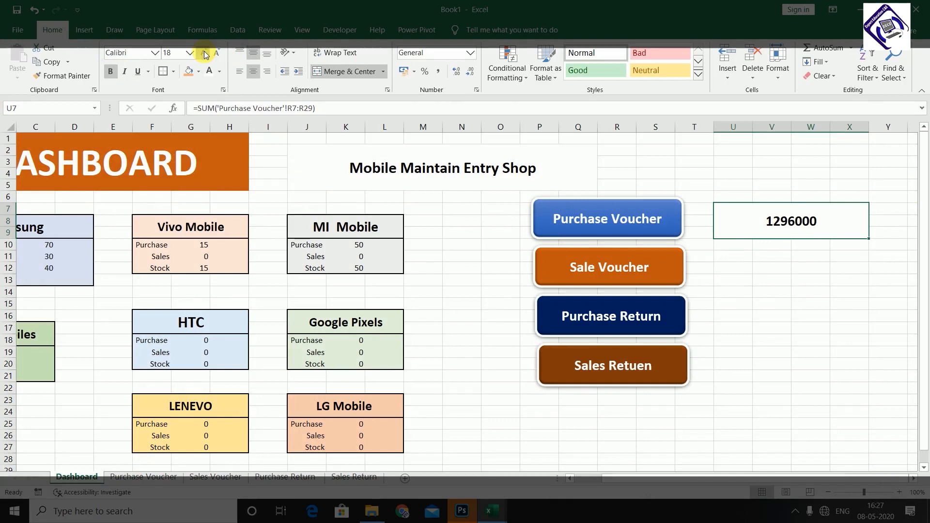
Format the purchase total beside the Purchase Voucher button as Currency.
click(470, 53)
click(448, 126)
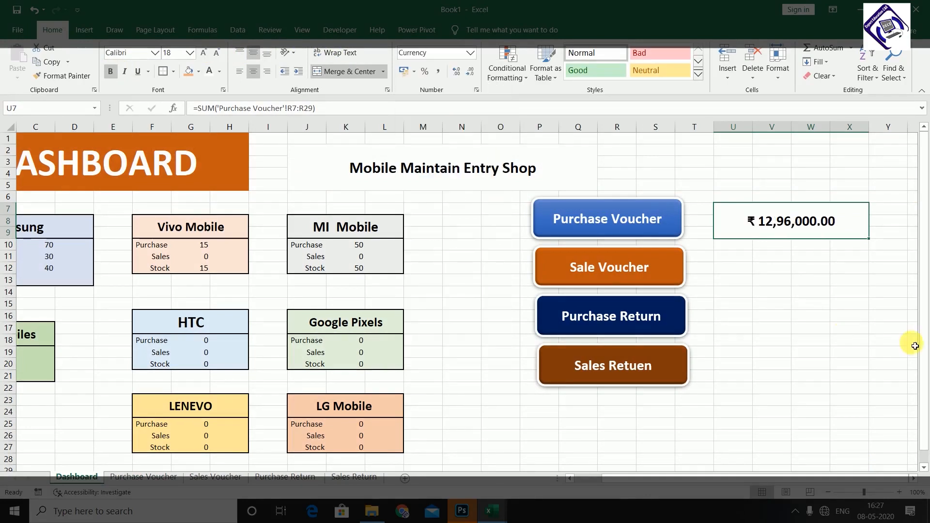
click(849, 316)
click(699, 256)
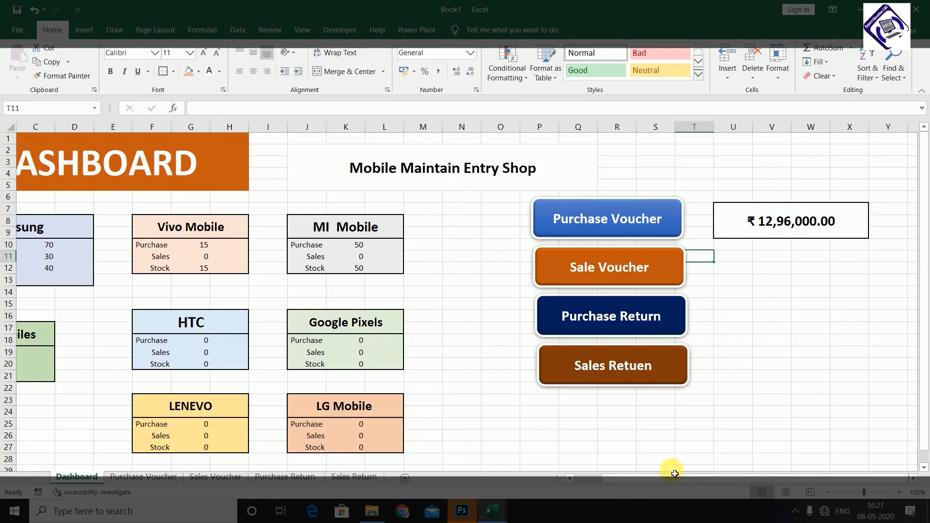
drag(641, 479, 523, 465)
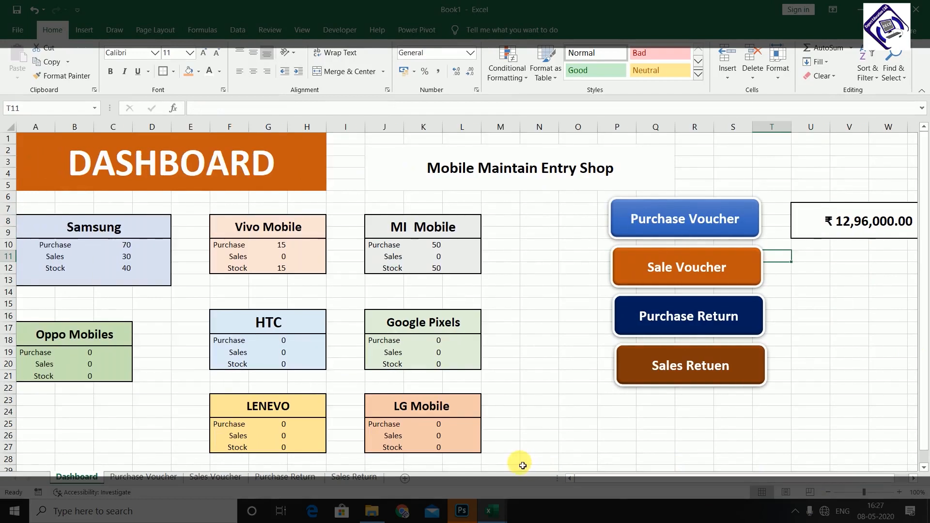